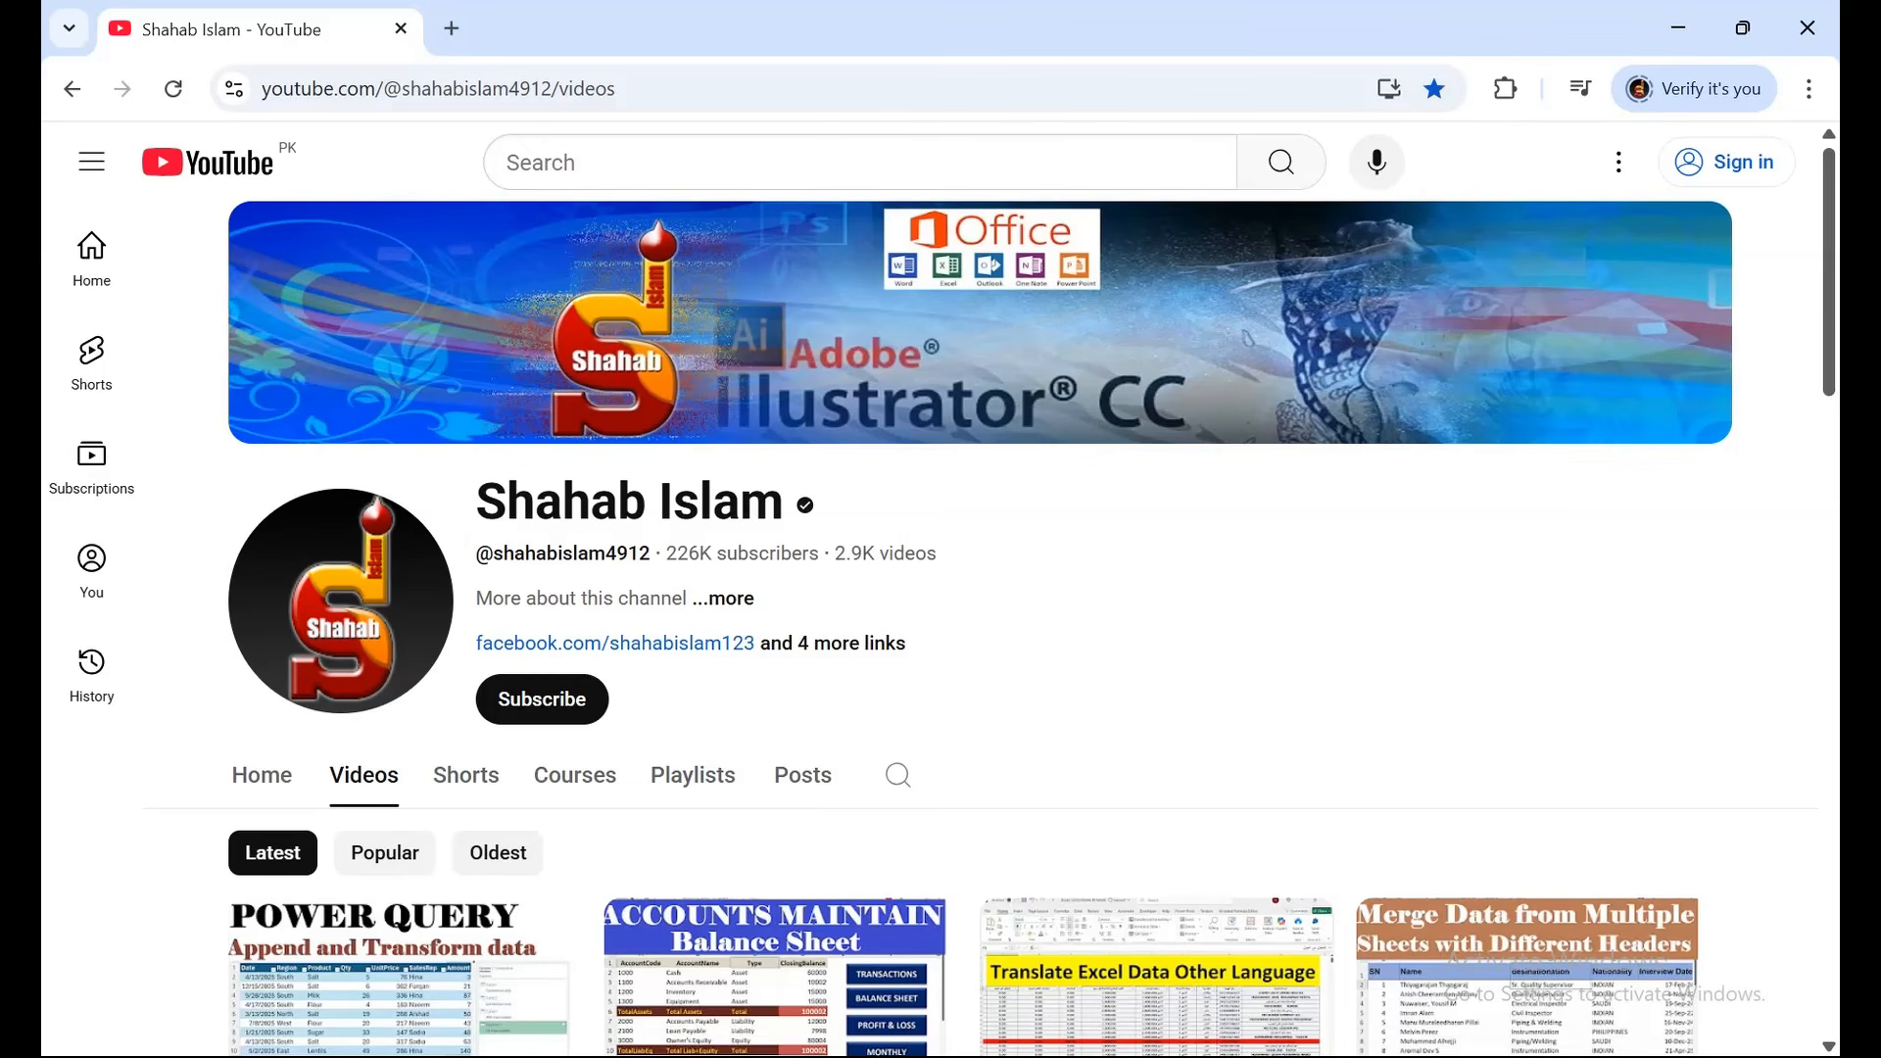
Switch to the Generated_Data workbook in Excel and examine the columns on the Customers, Sales and Products sheets.
mouse_move(1314, 1056)
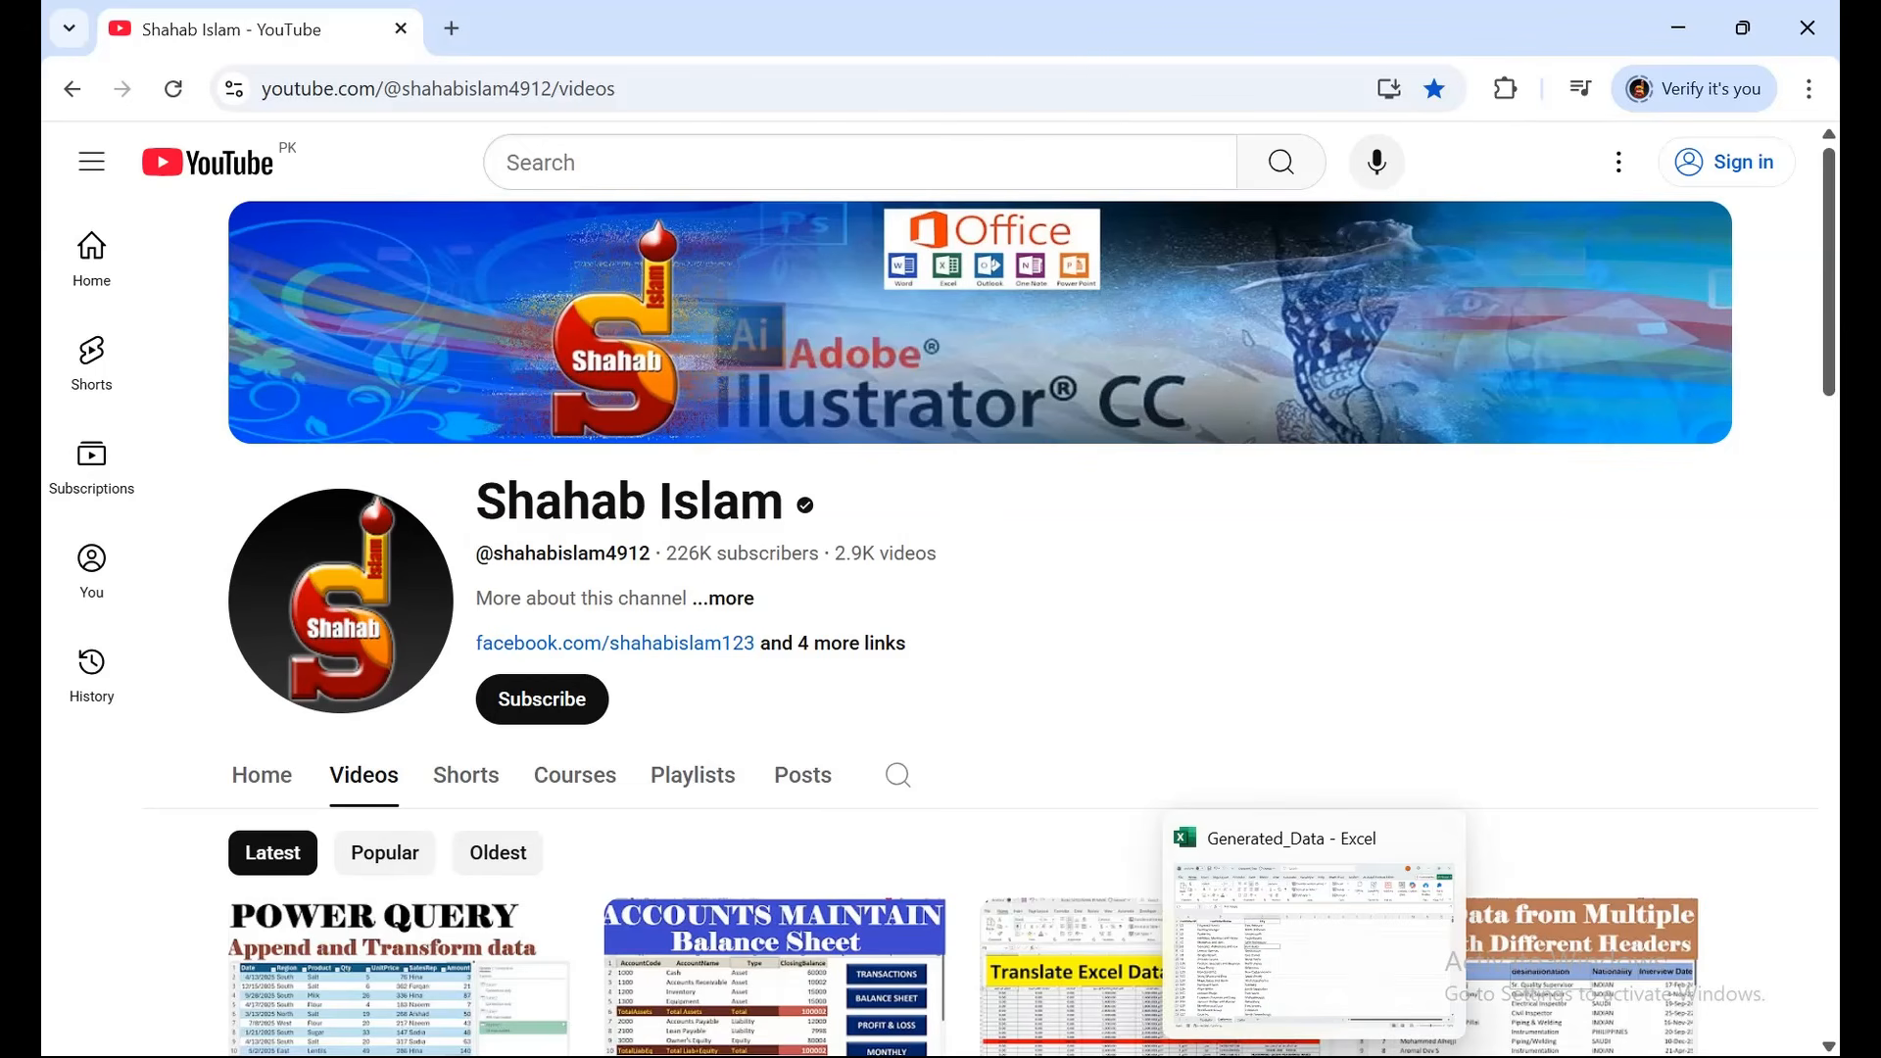
click(1314, 947)
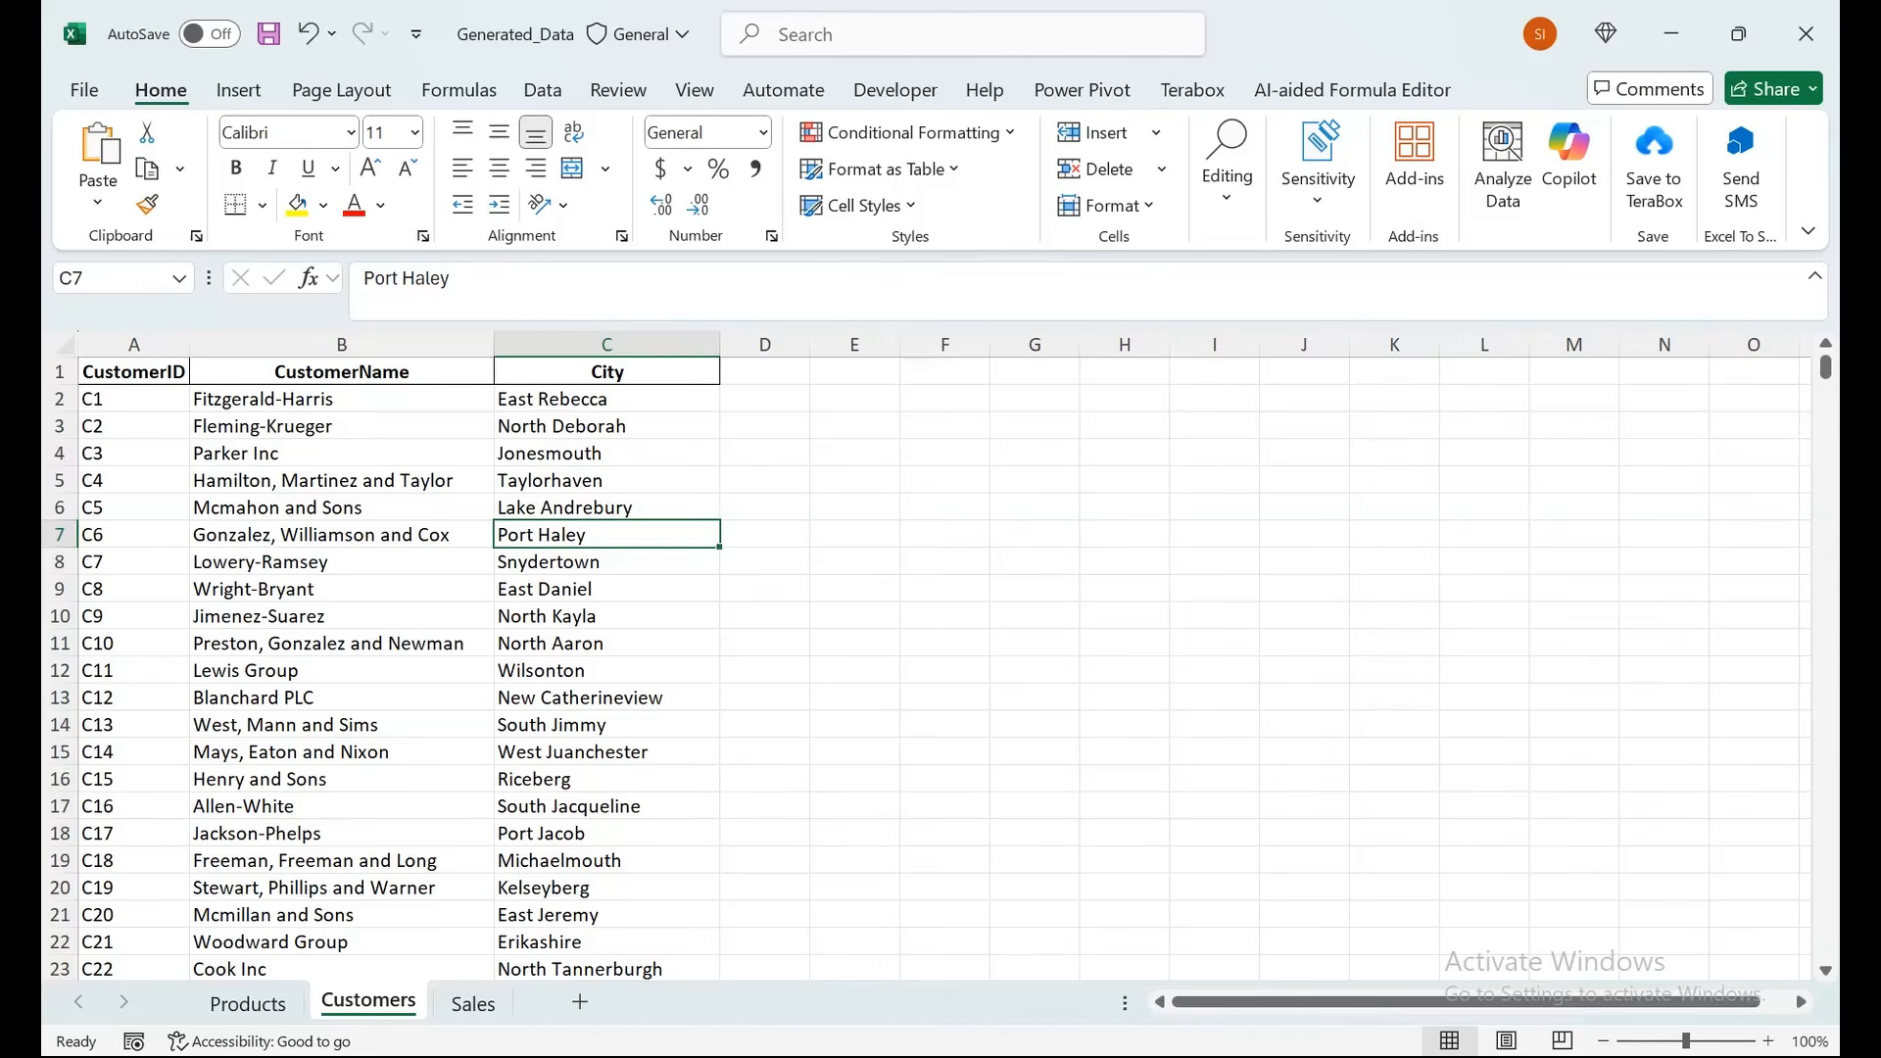
drag(135, 371, 134, 671)
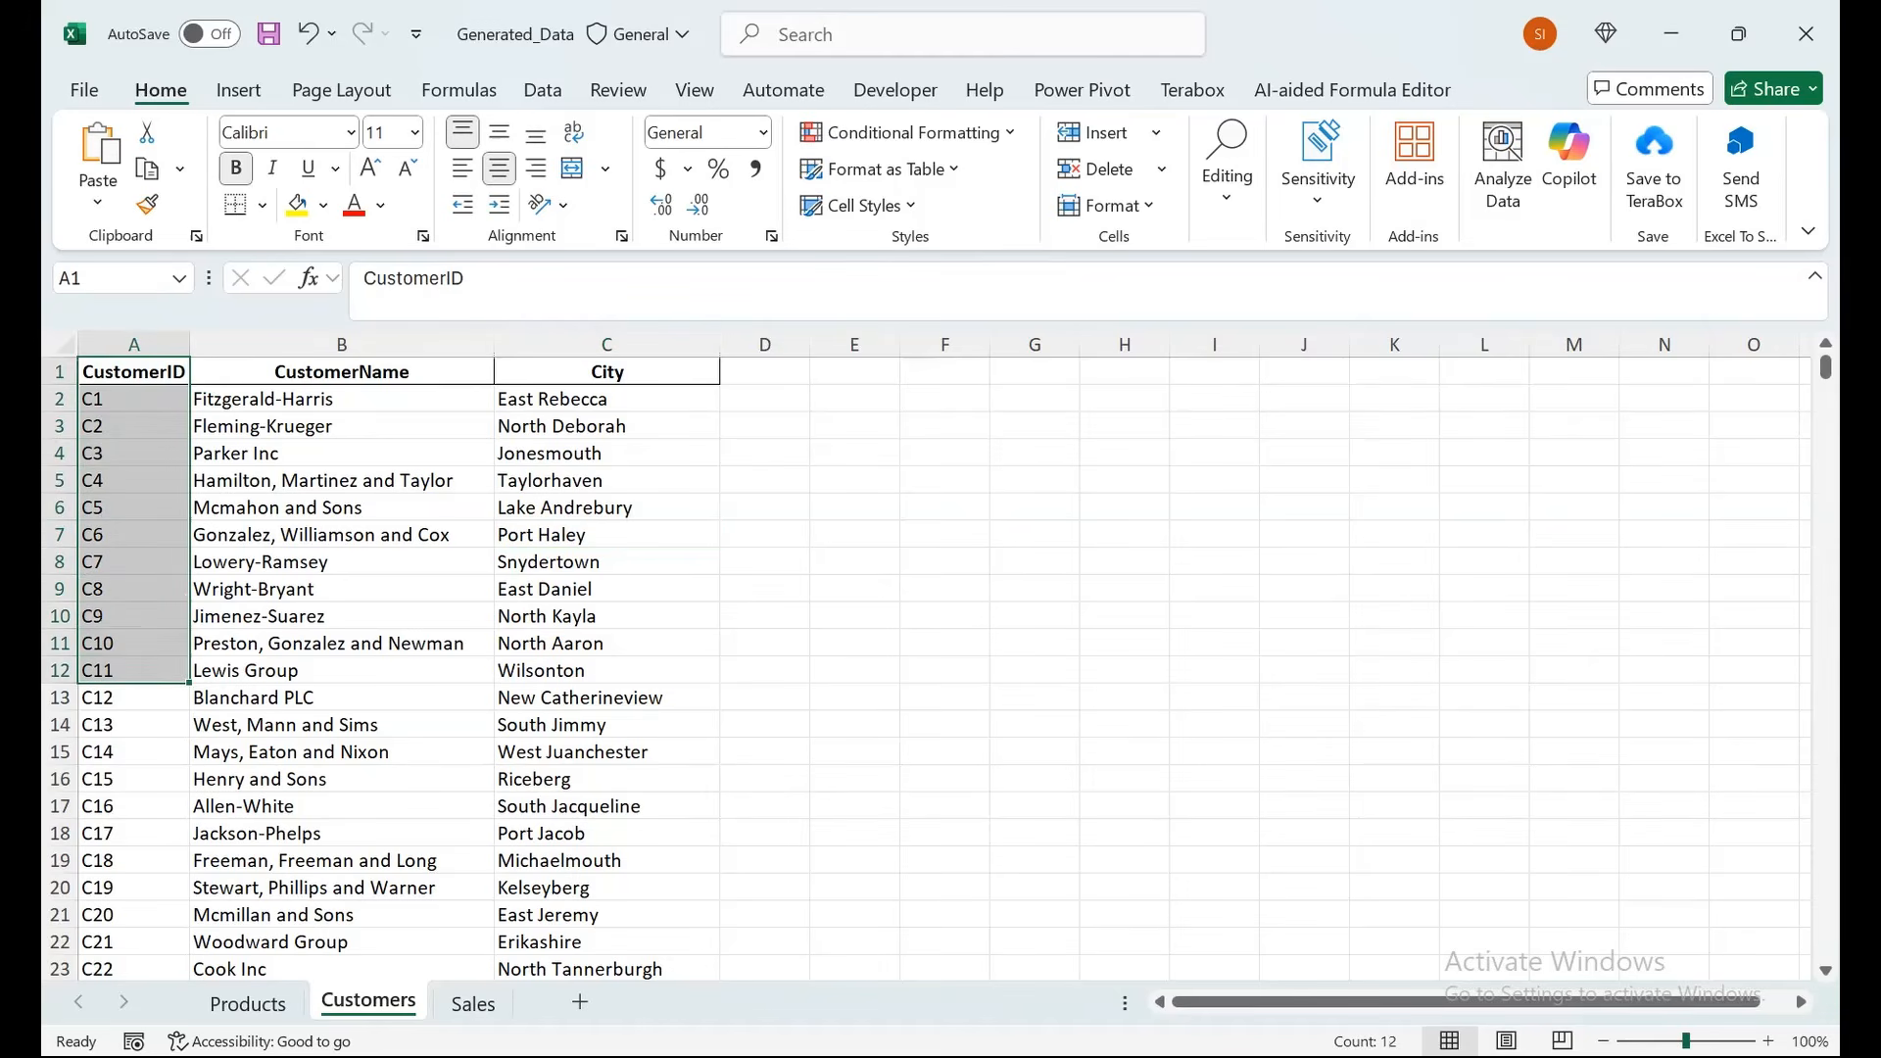
drag(1686, 1041, 1703, 1041)
click(1014, 400)
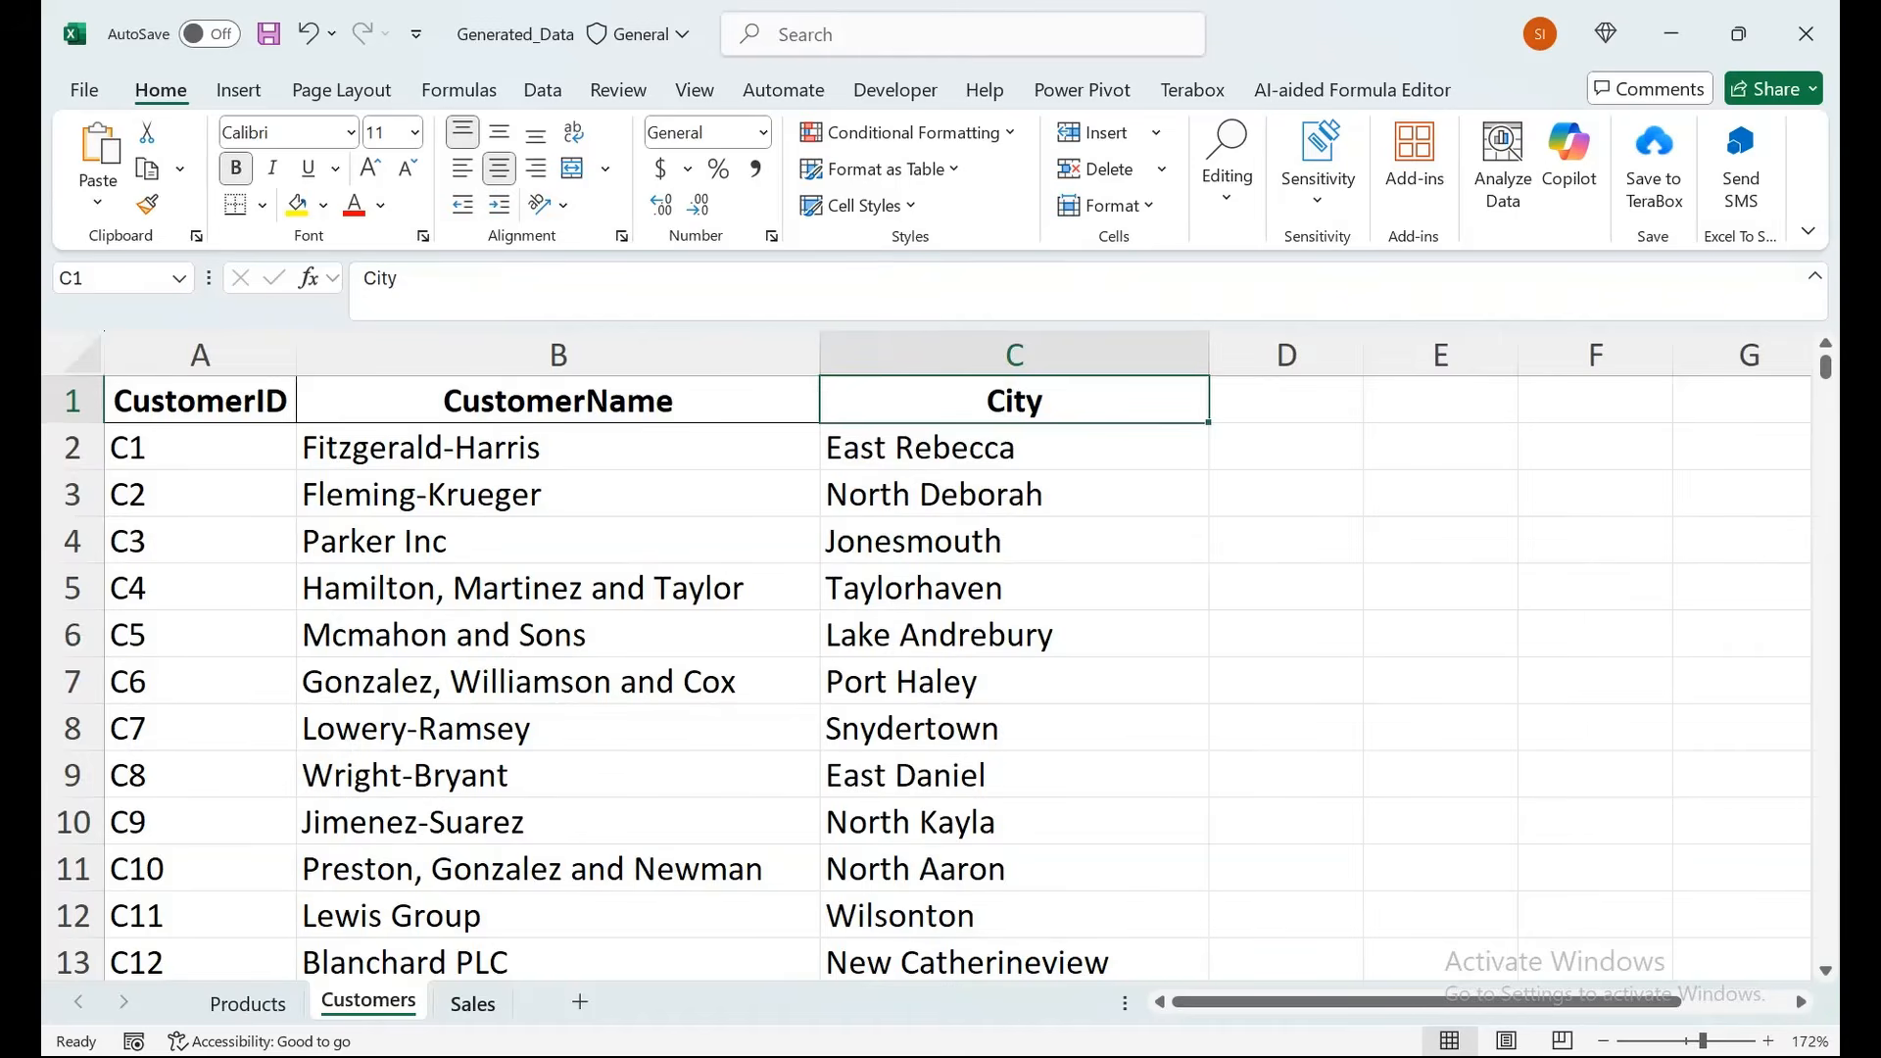
click(472, 1001)
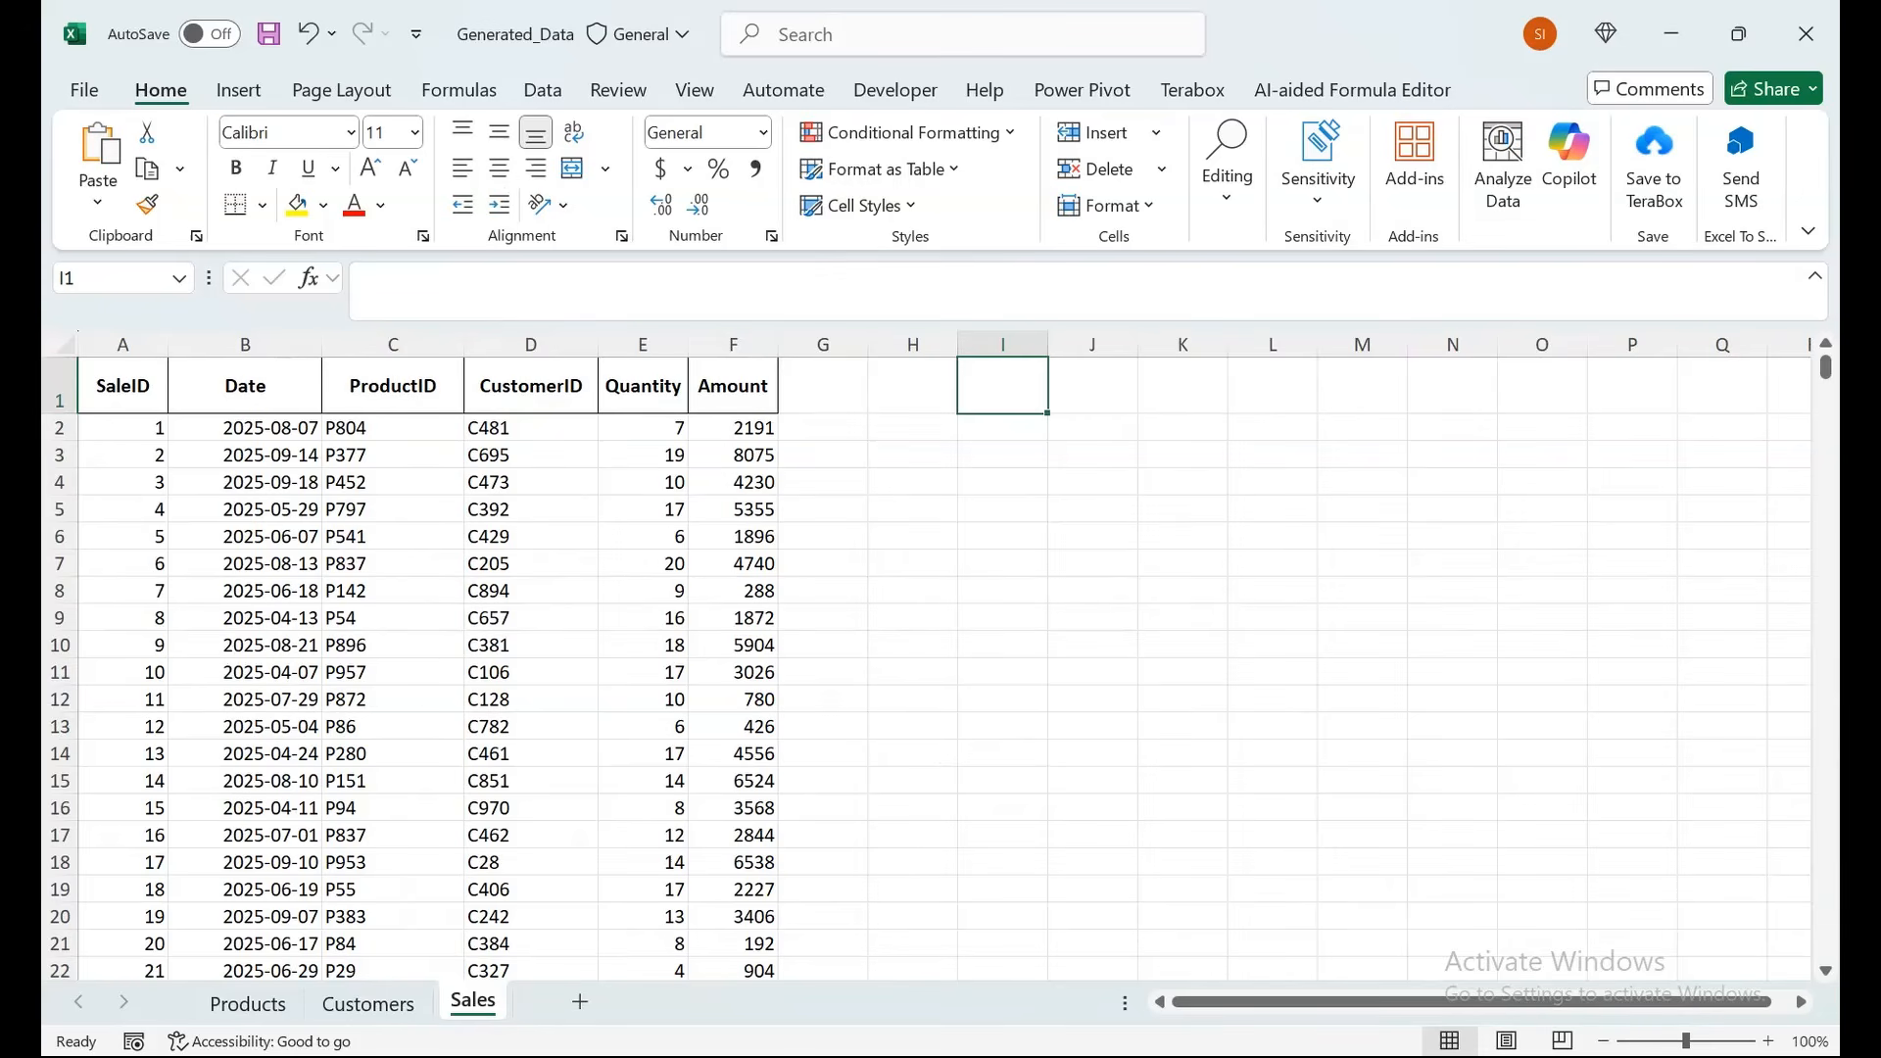
click(247, 1001)
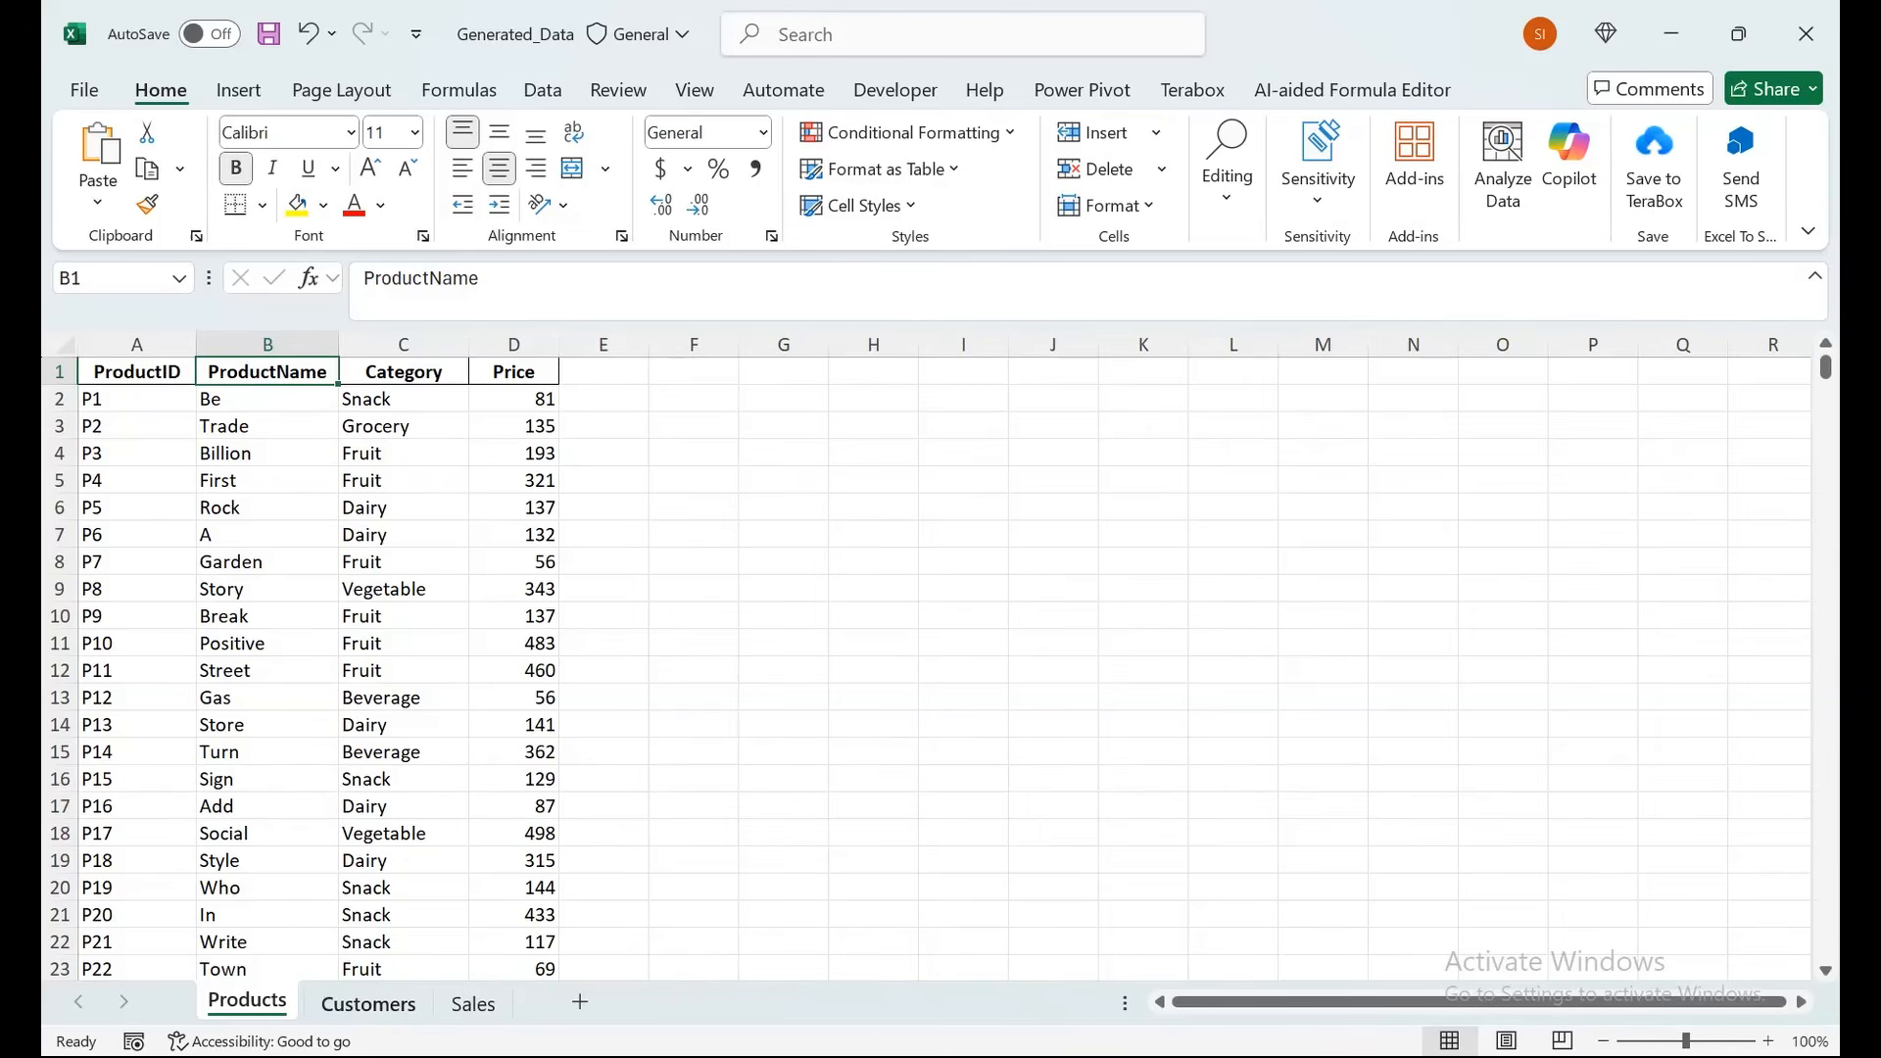
click(368, 1003)
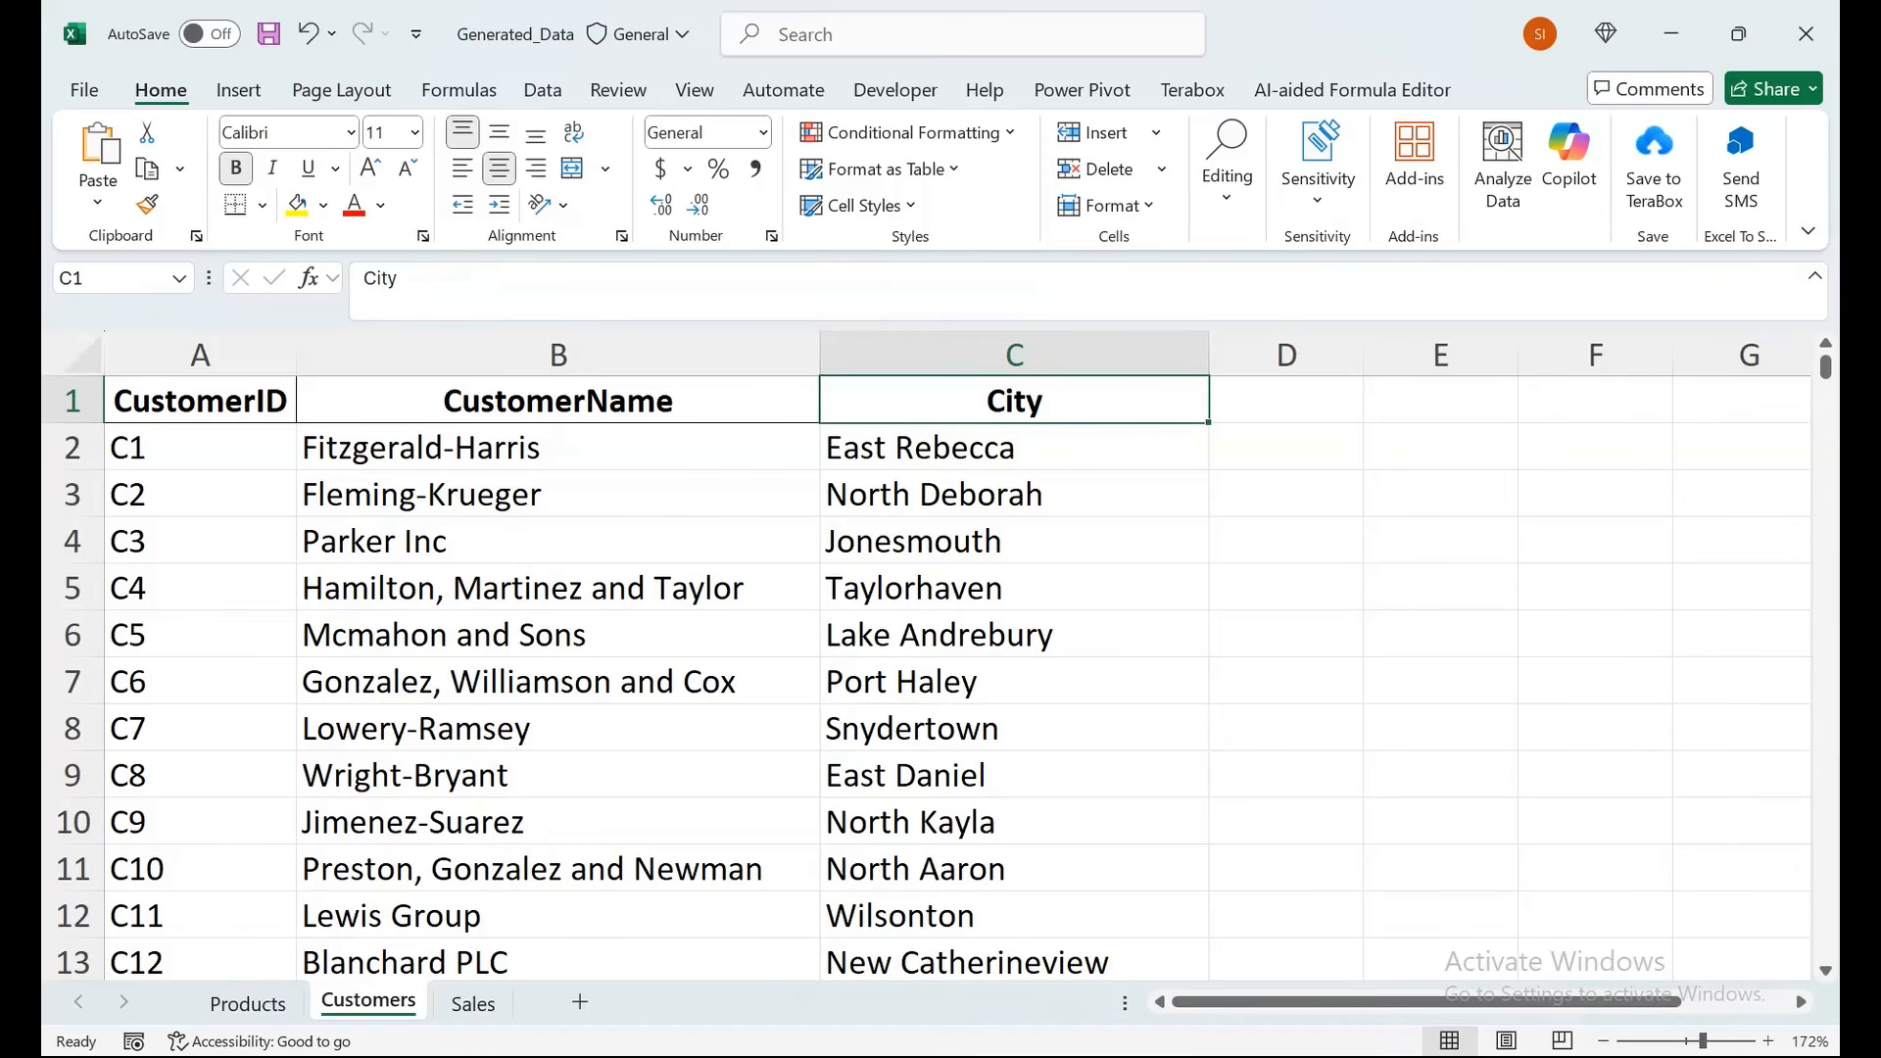
Create a Power Query table query from the Sales sheet range $A$1:$F$1001, marking that the table has headers.
click(474, 1004)
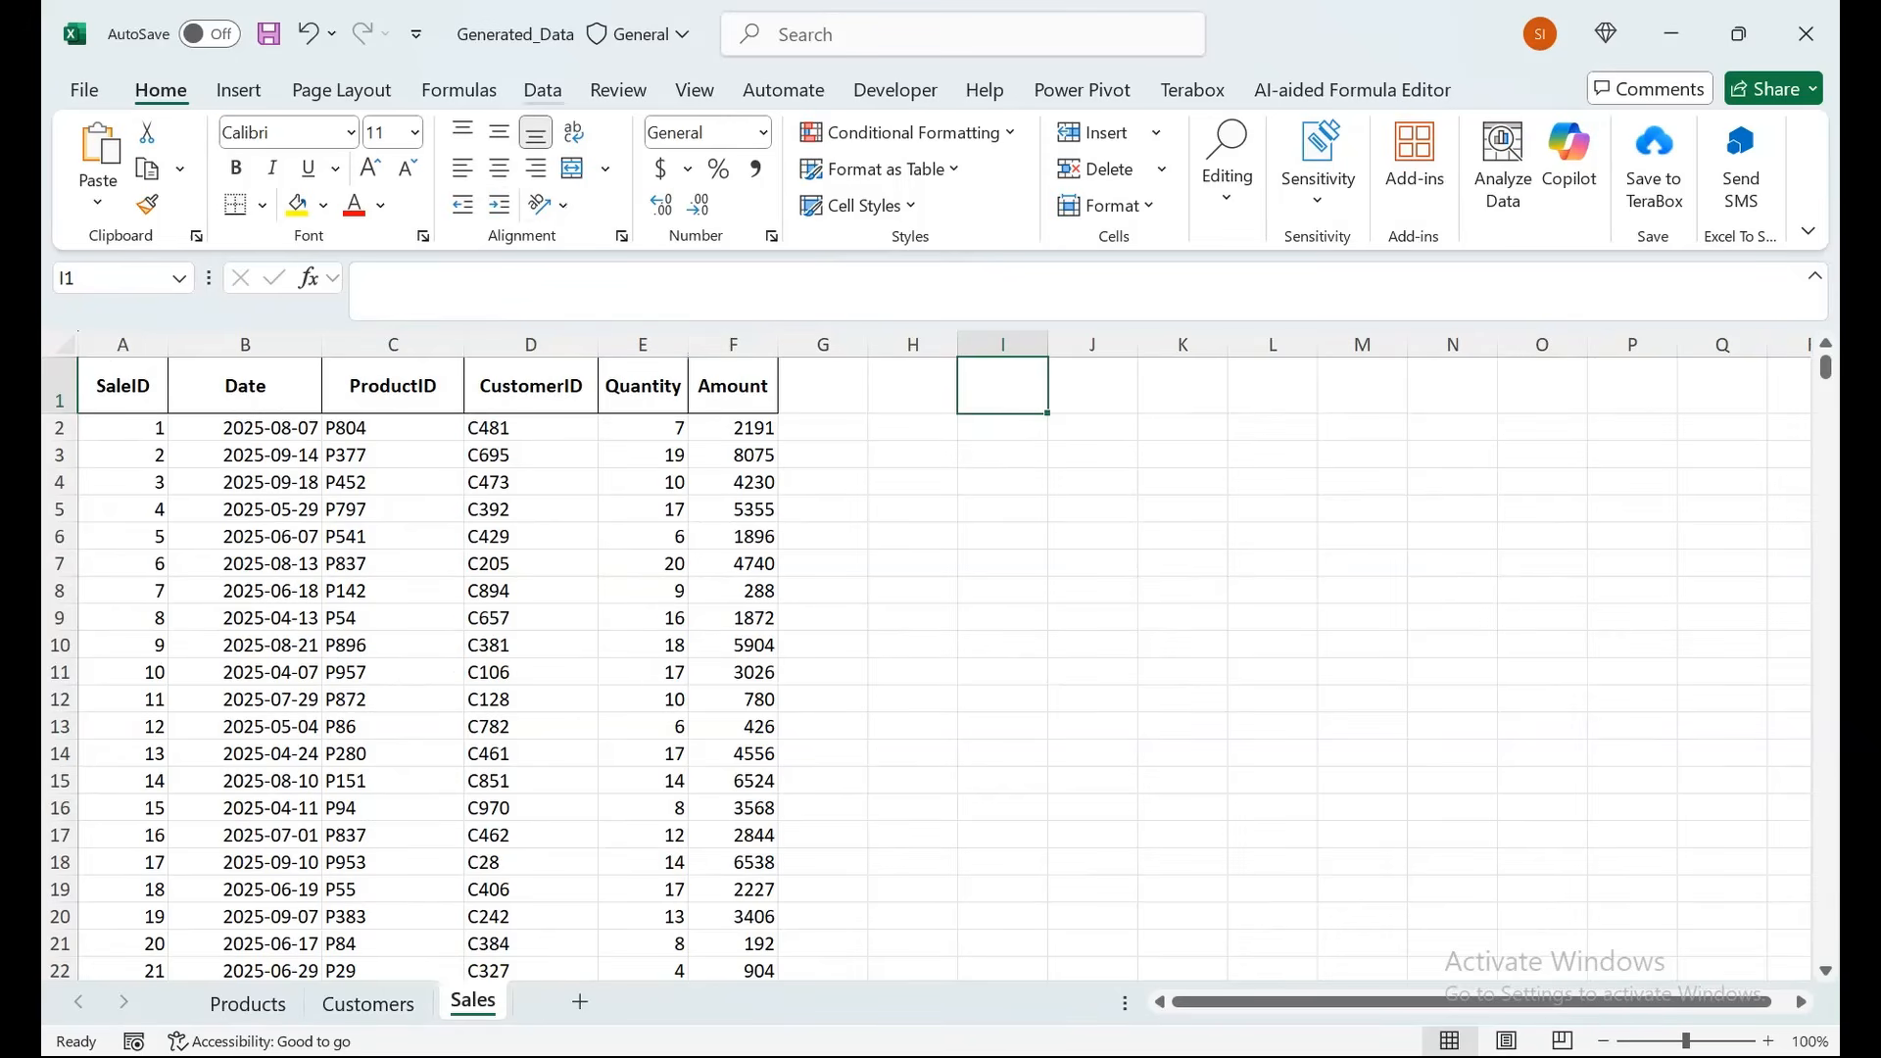
click(541, 89)
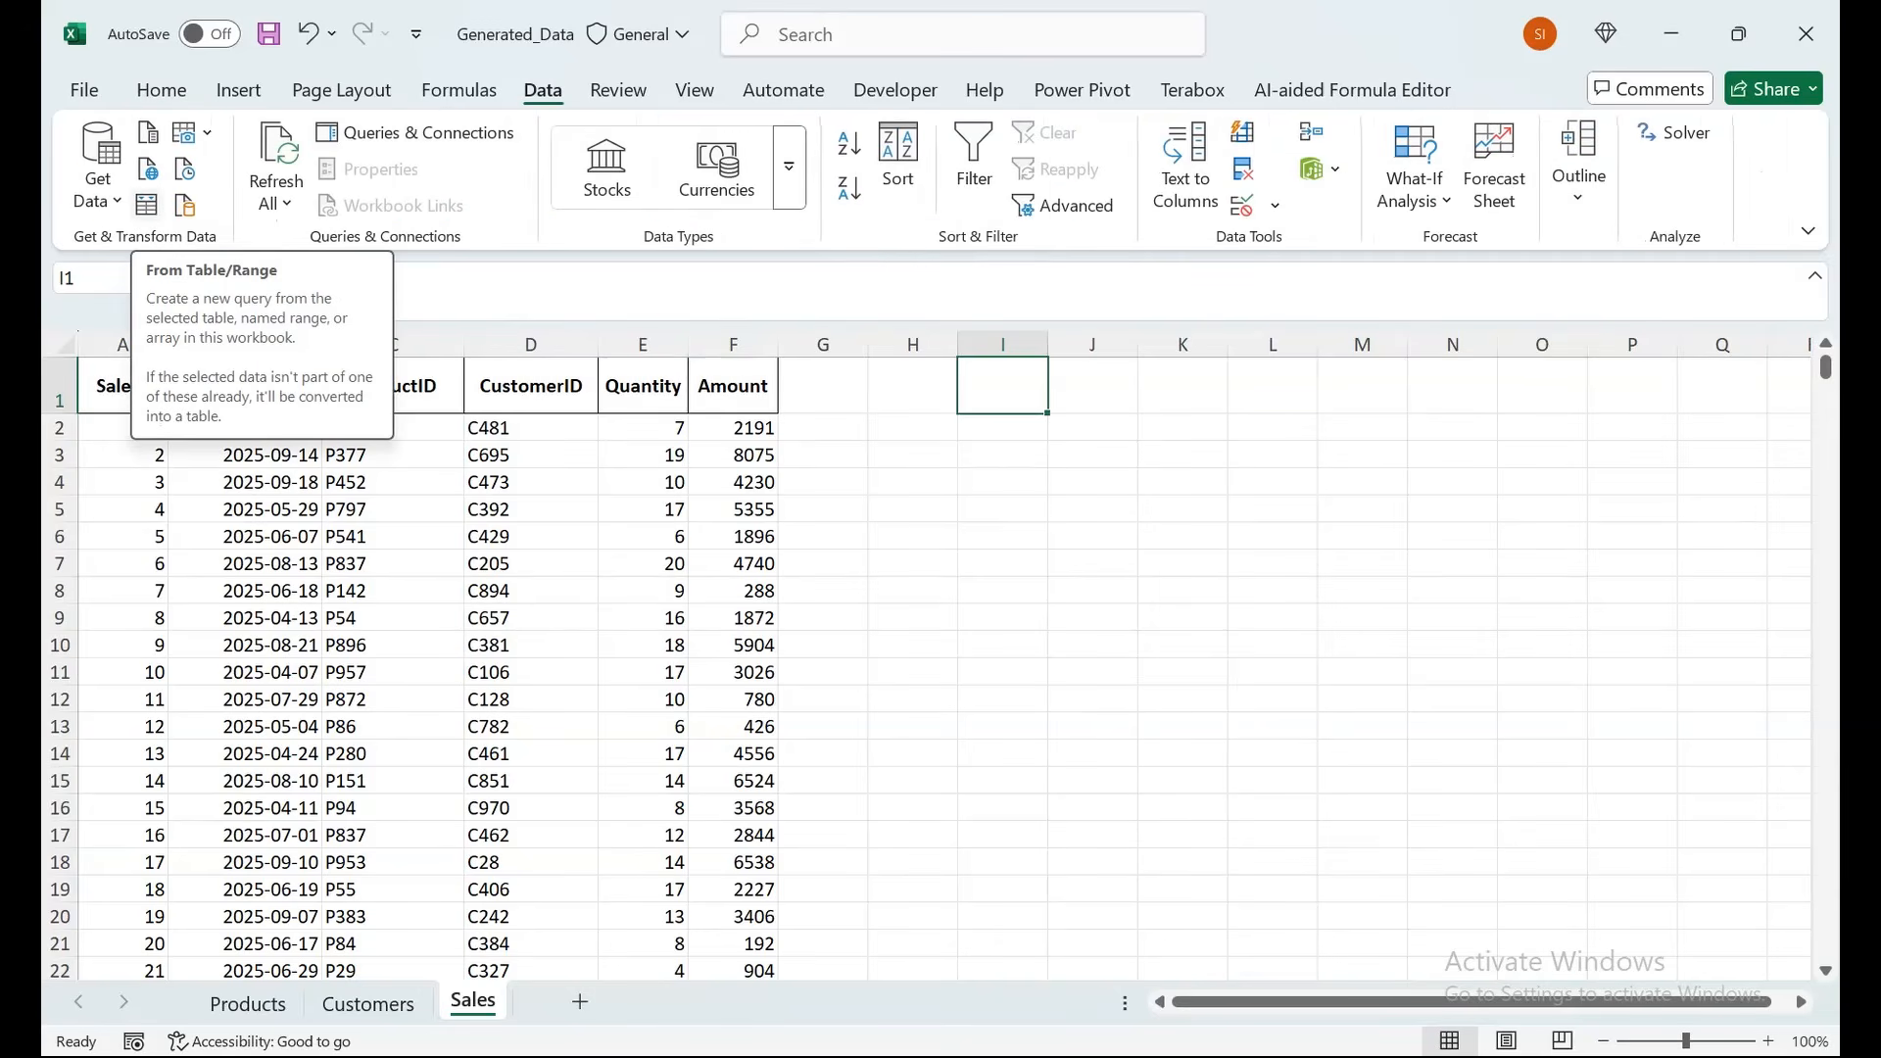
click(146, 205)
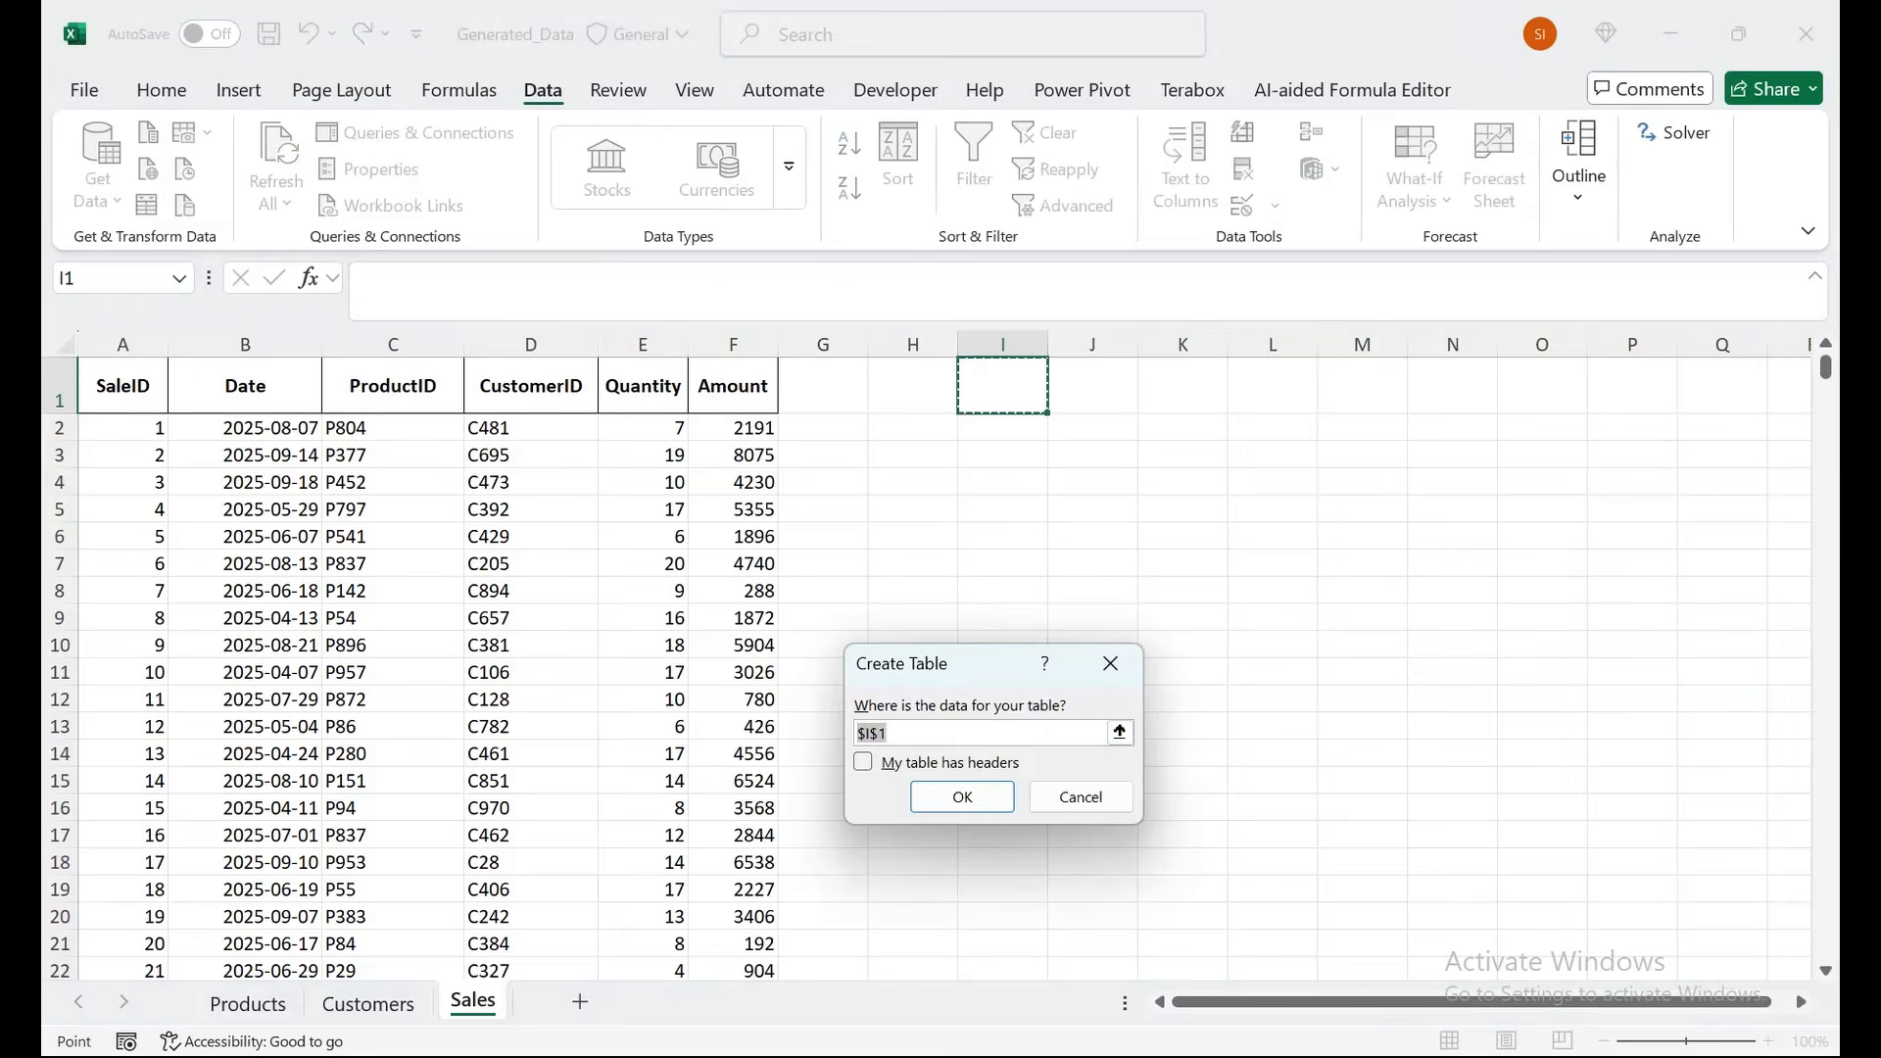
click(732, 386)
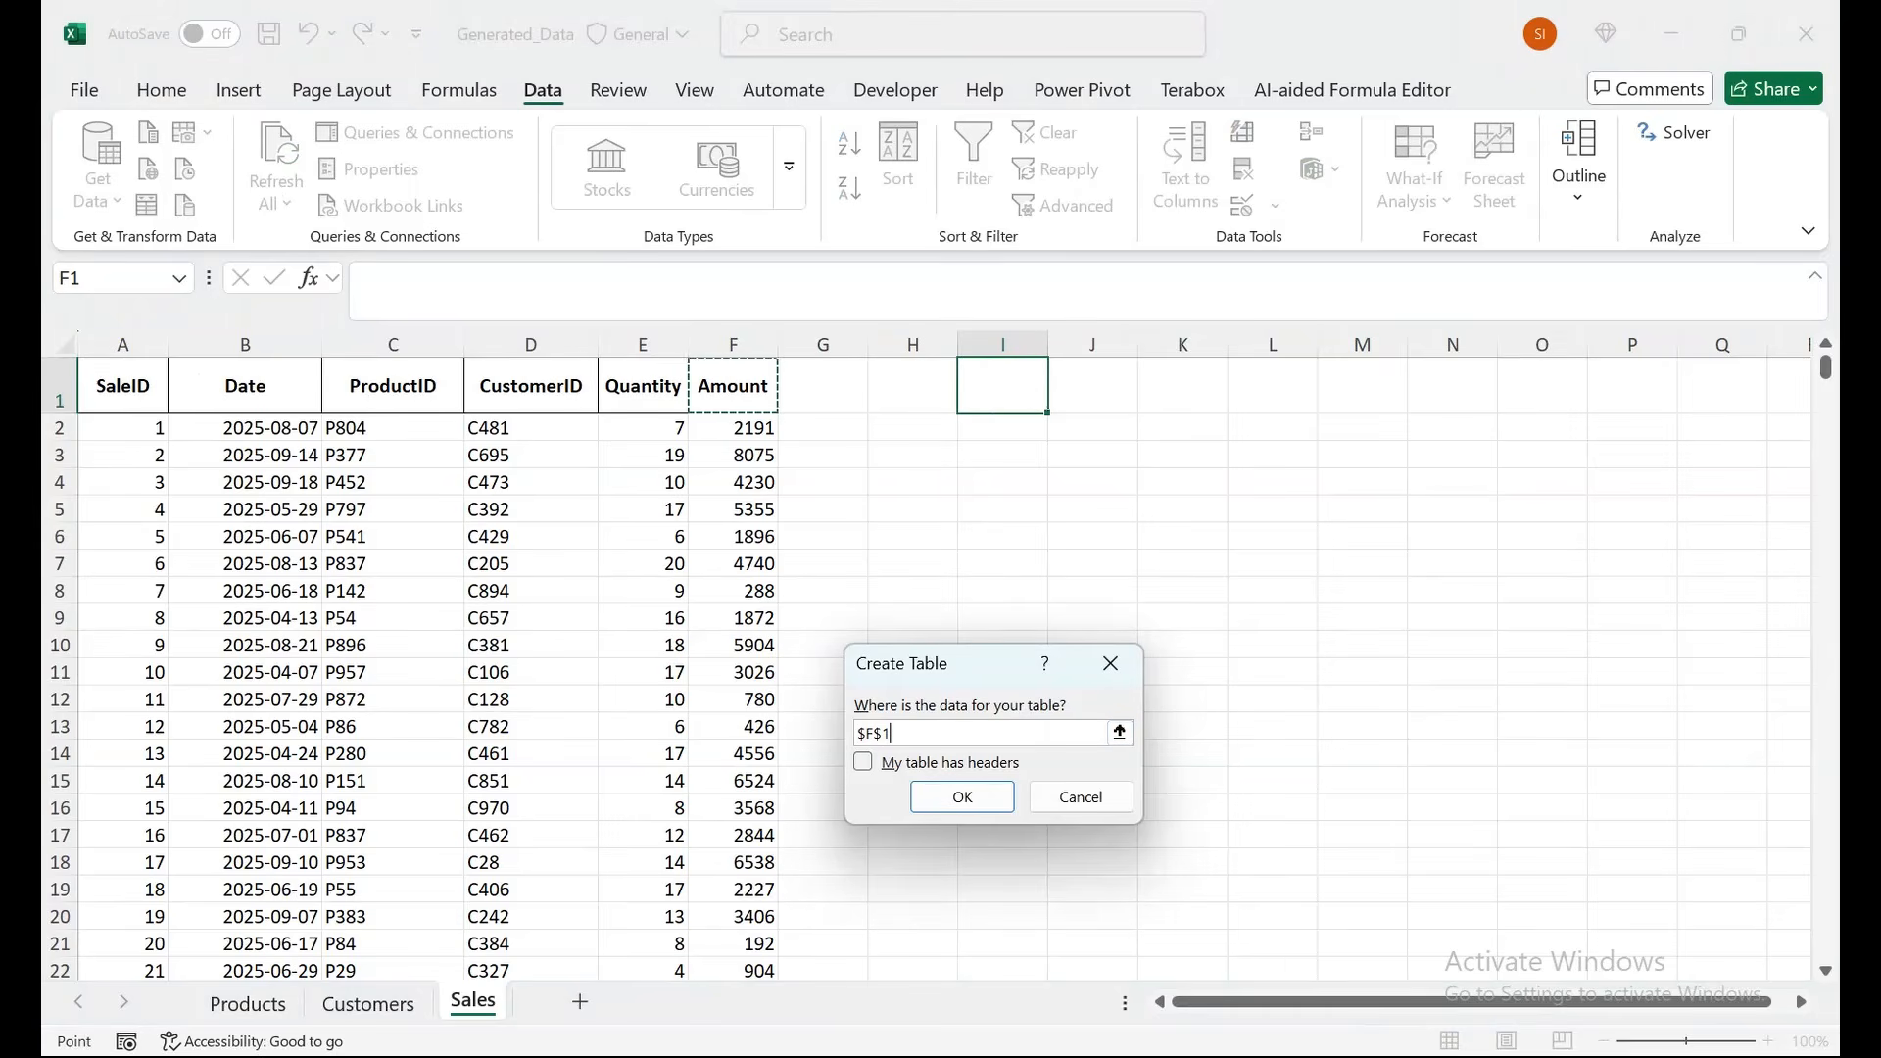
key(ctrl+shift+Left)
key(ctrl+shift+Down)
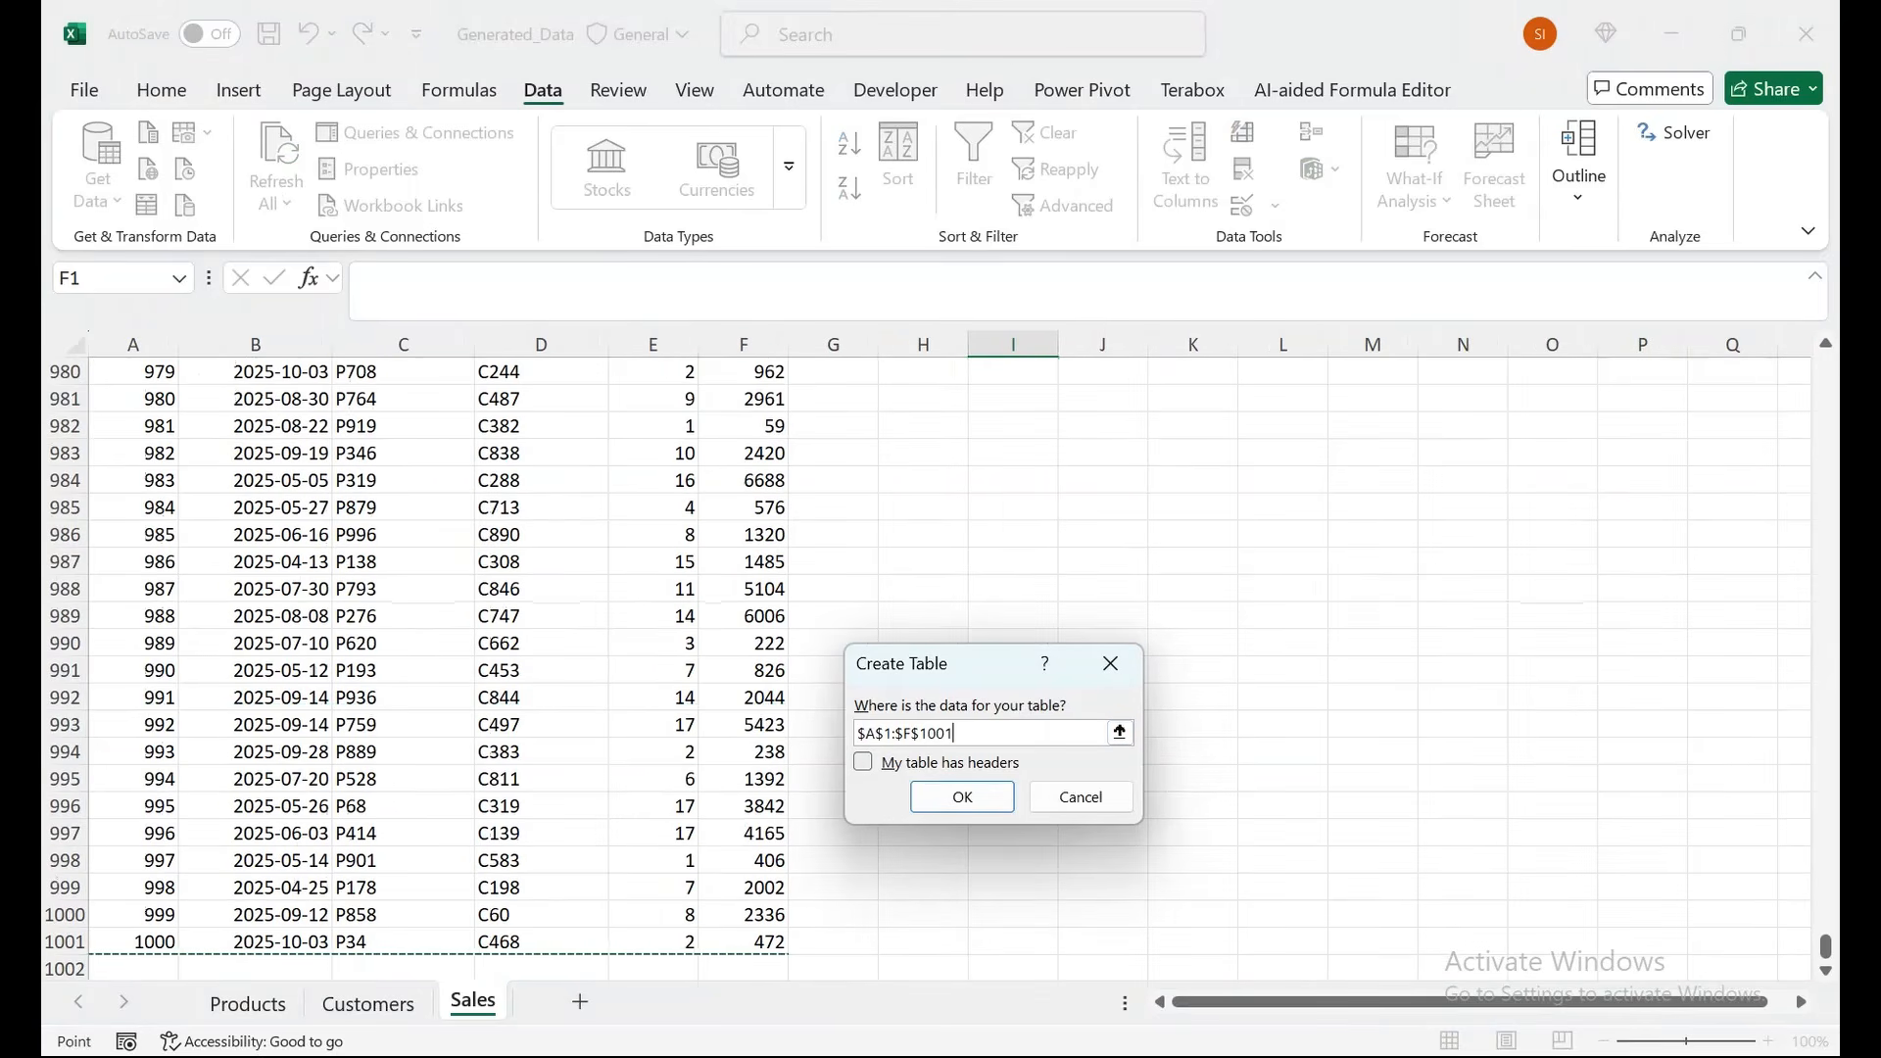
key(alt+m)
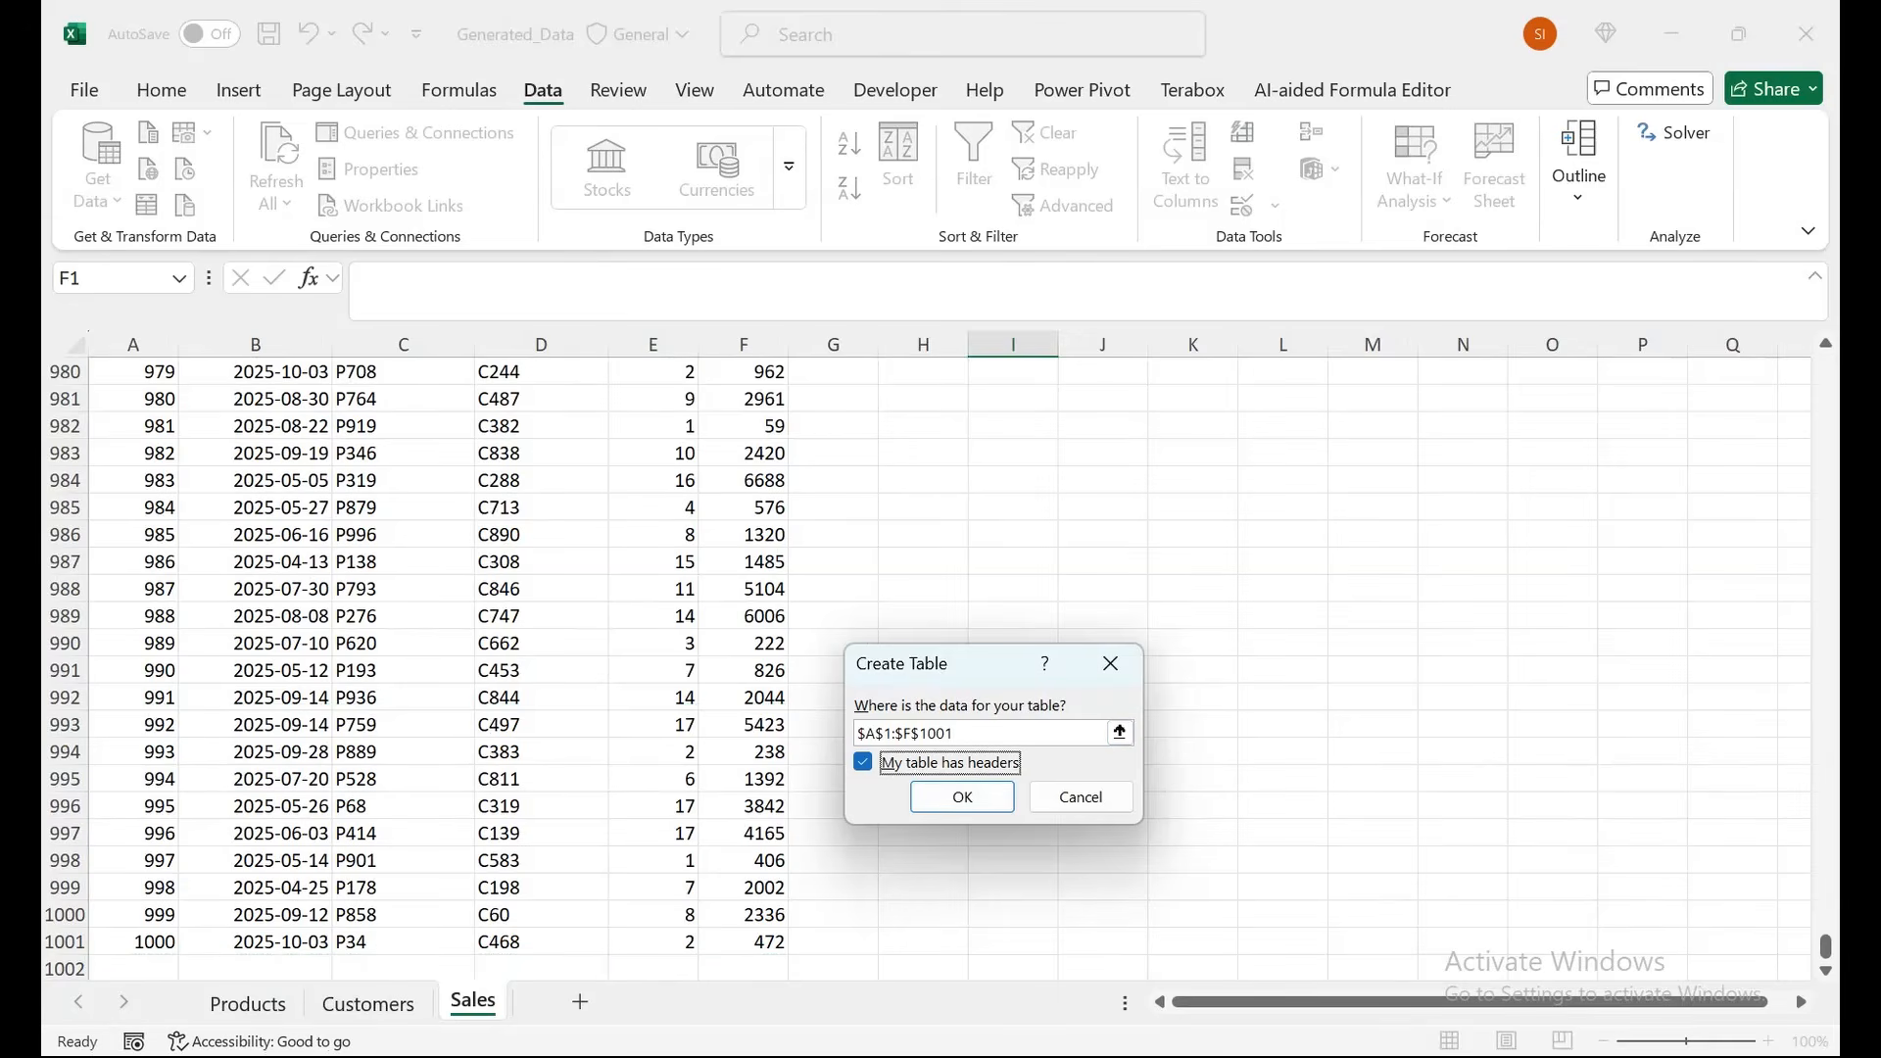
key(Return)
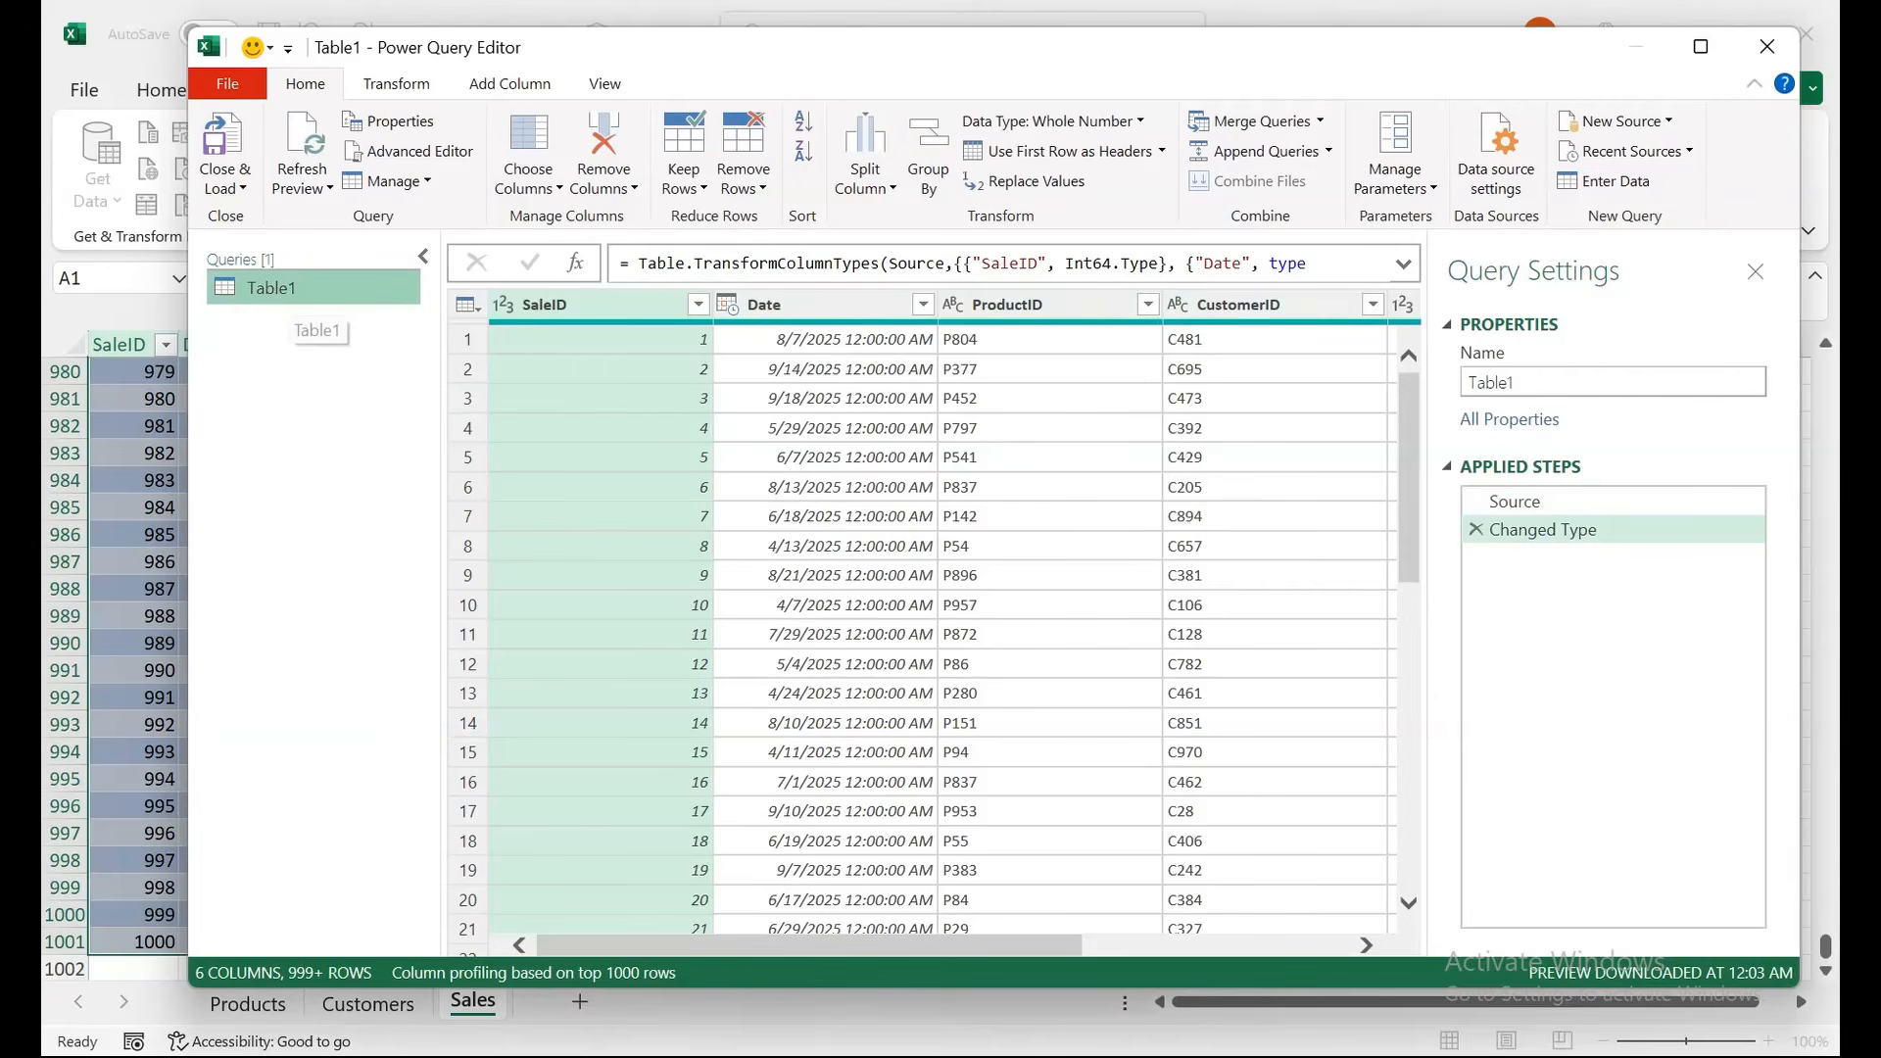
Rename the query made from the sales data as Sales.
drag(764, 945, 906, 946)
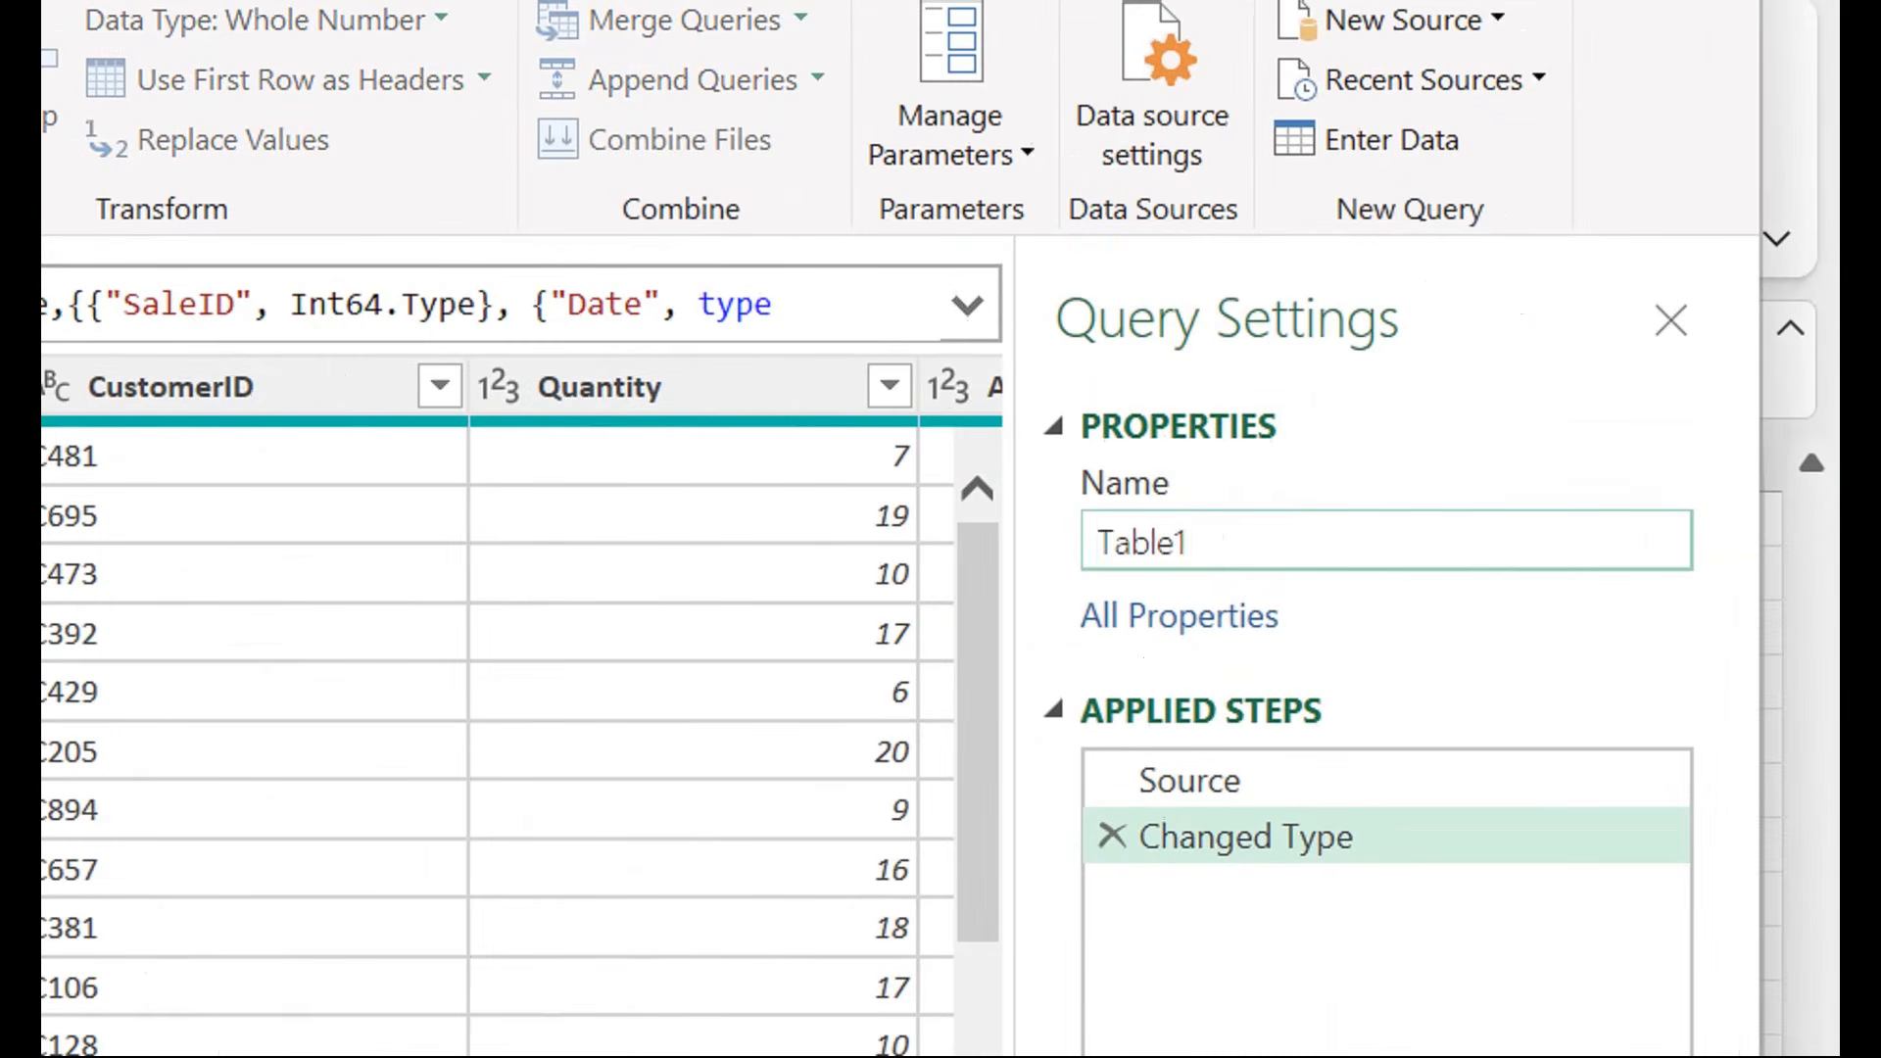
drag(1517, 383, 1466, 383)
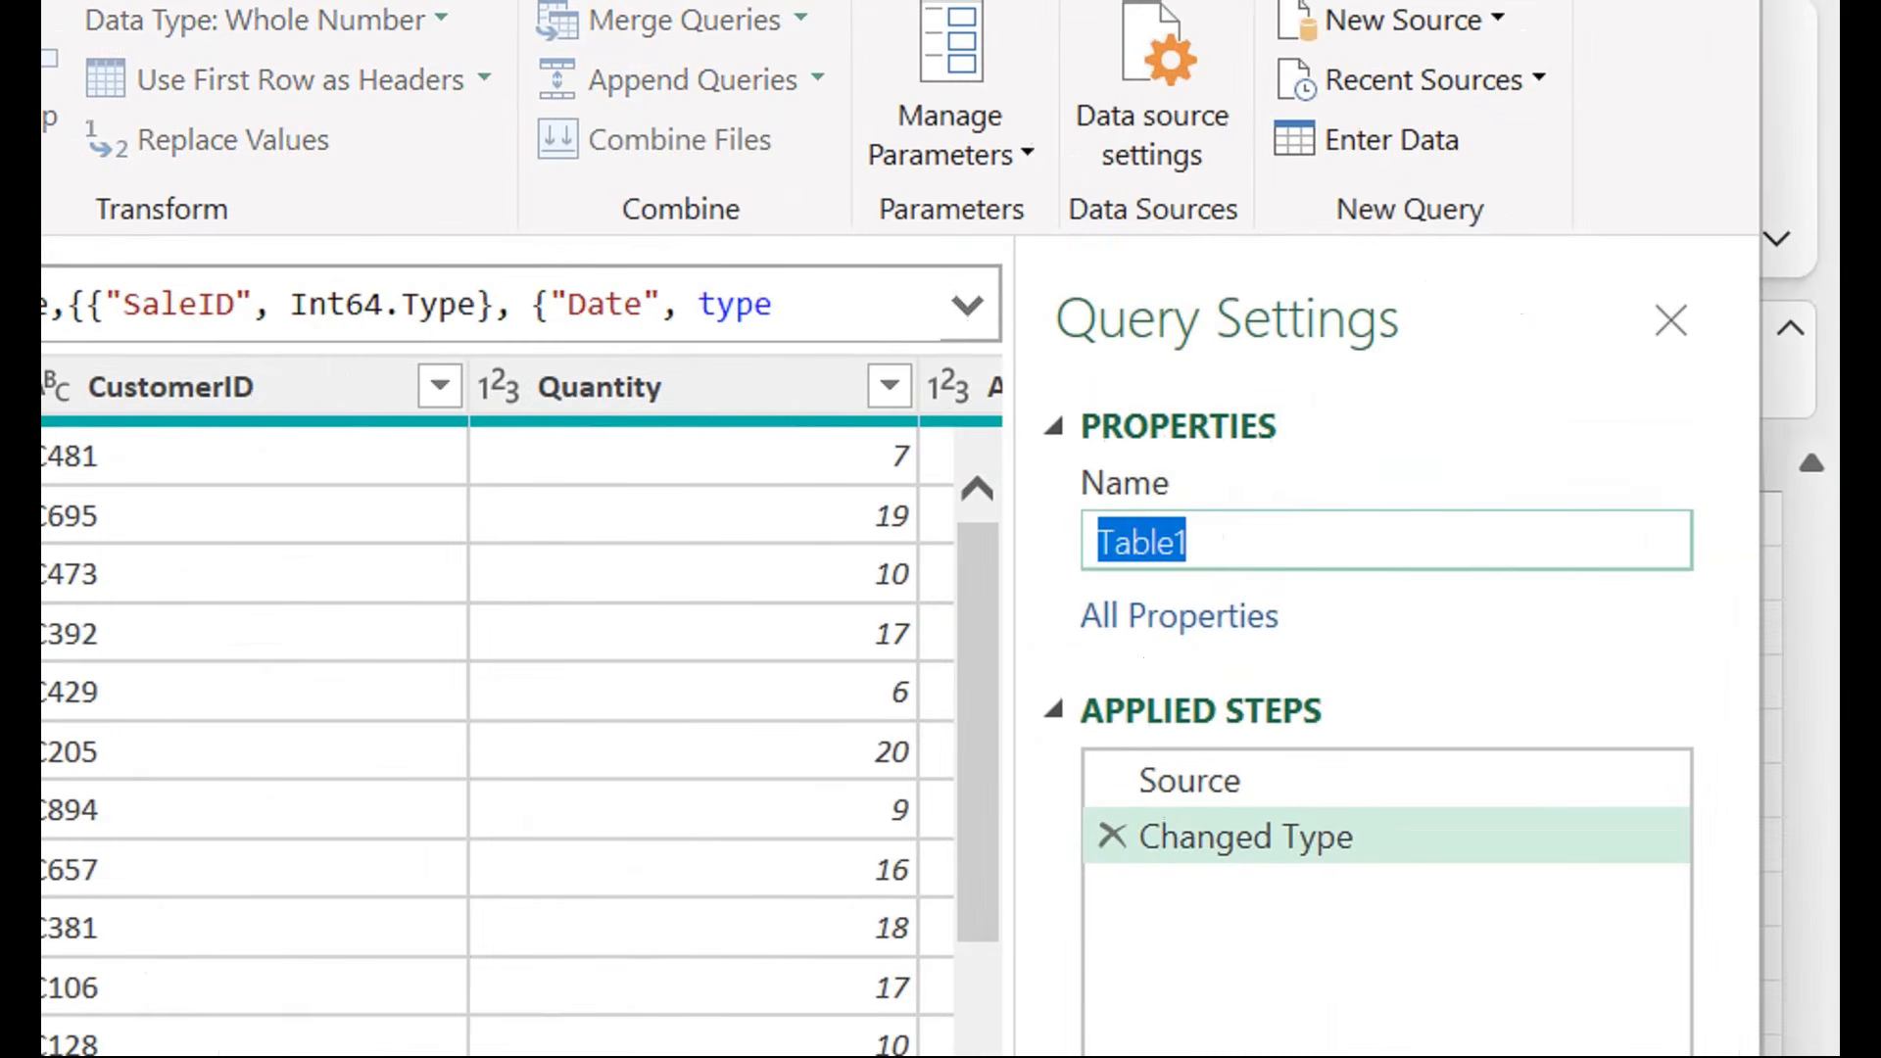
text(Sales)
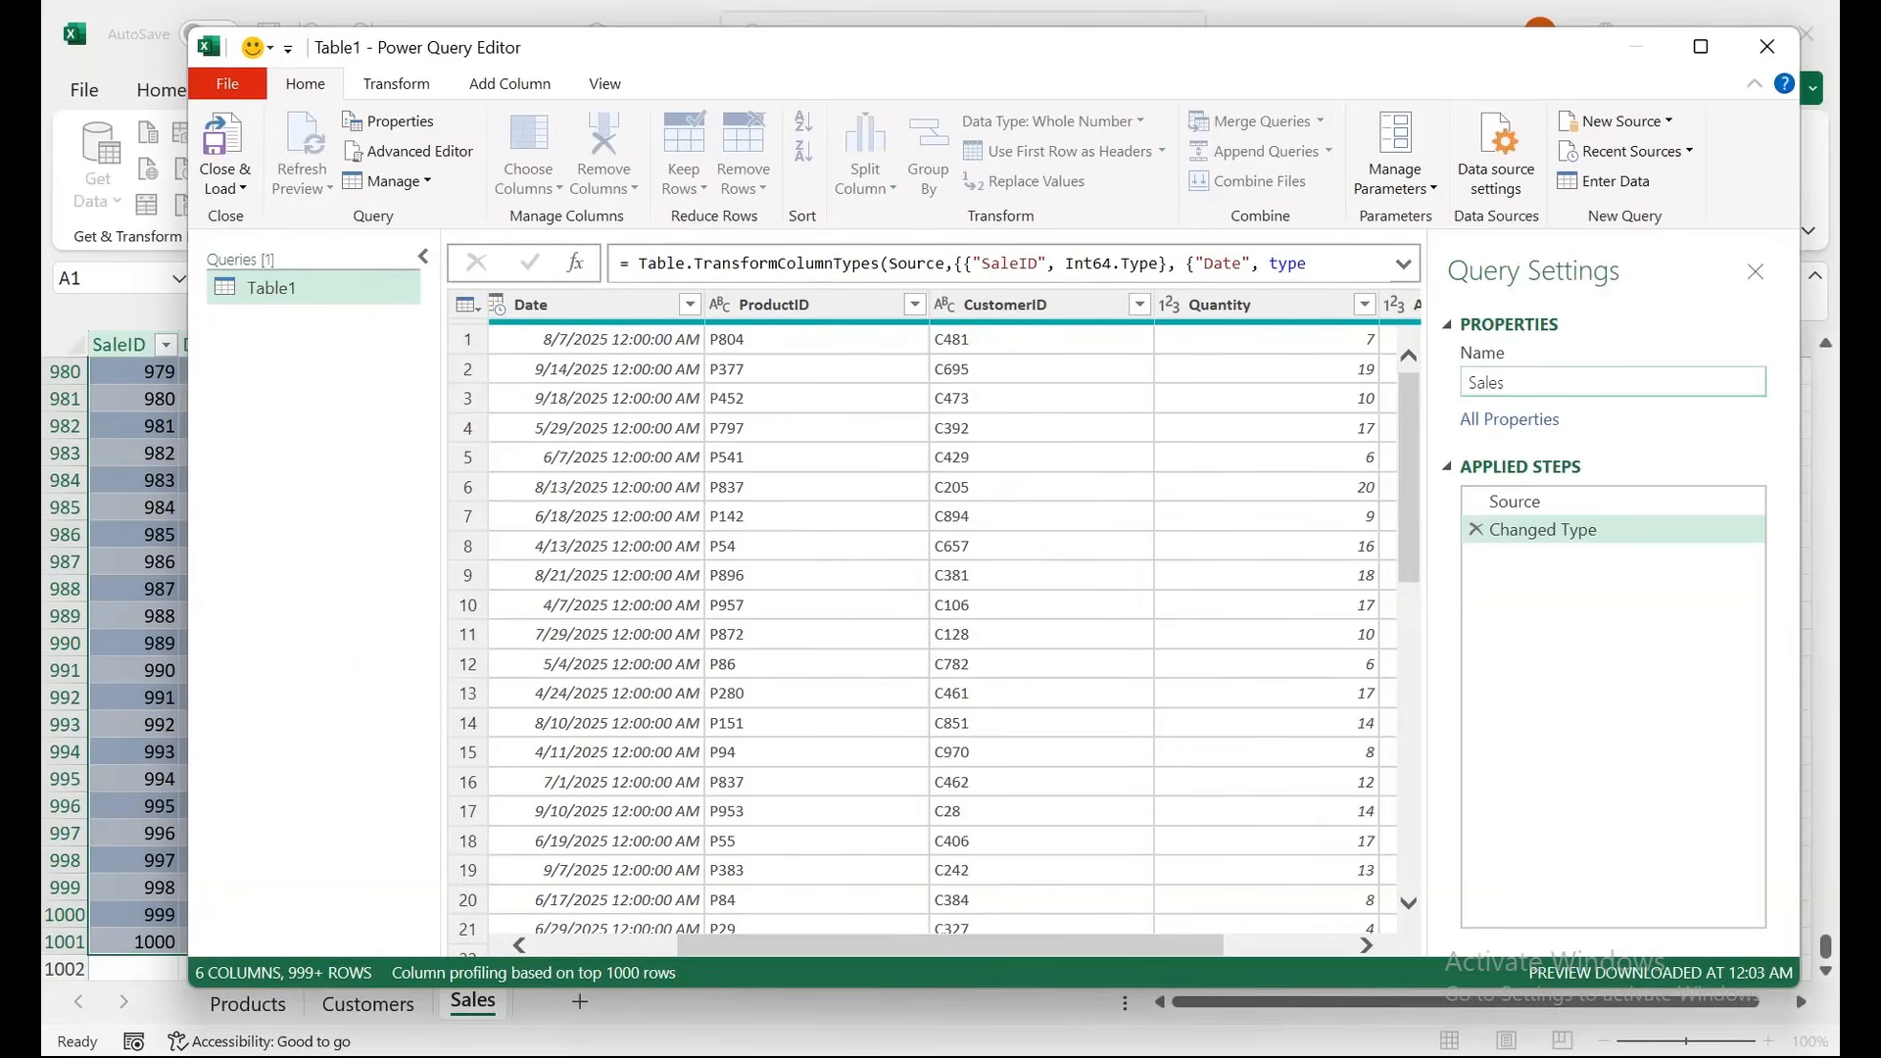
Close the query editor and load the Sales query as Only Create Connection, adding its data to the Data Model.
click(225, 178)
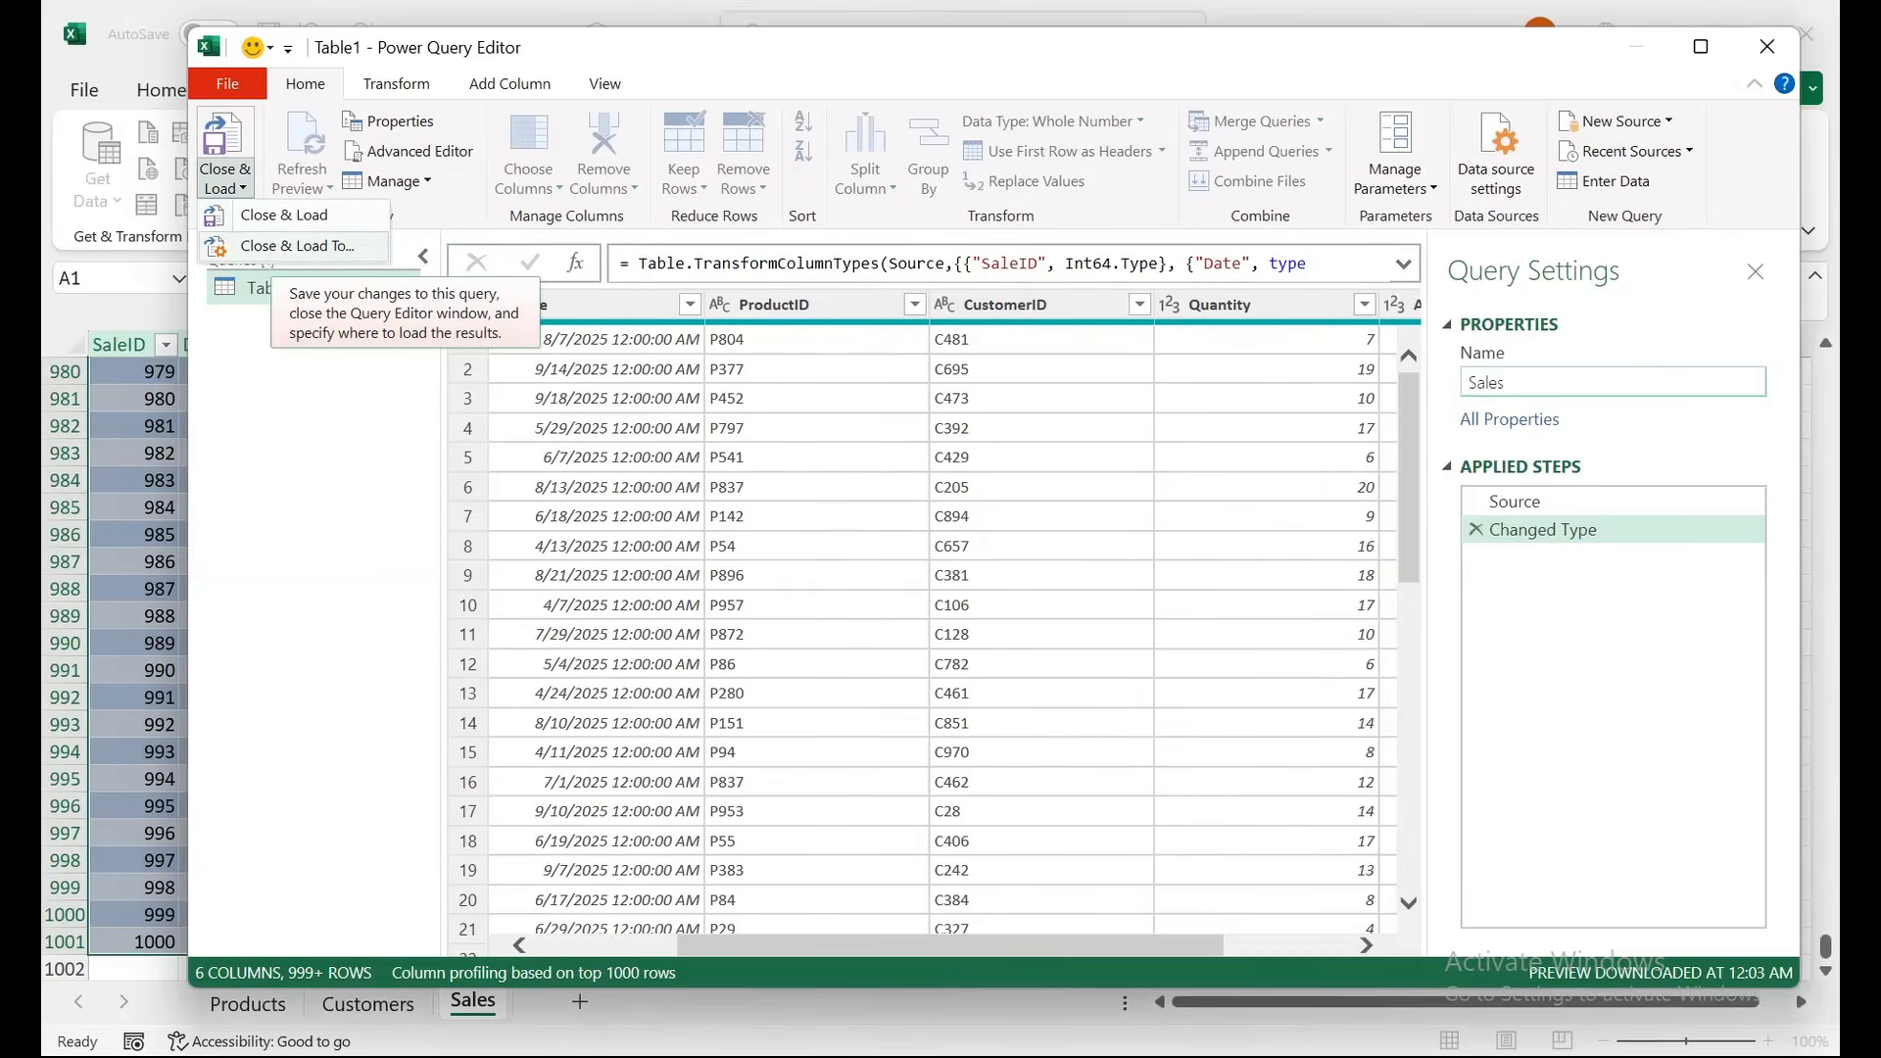
click(297, 246)
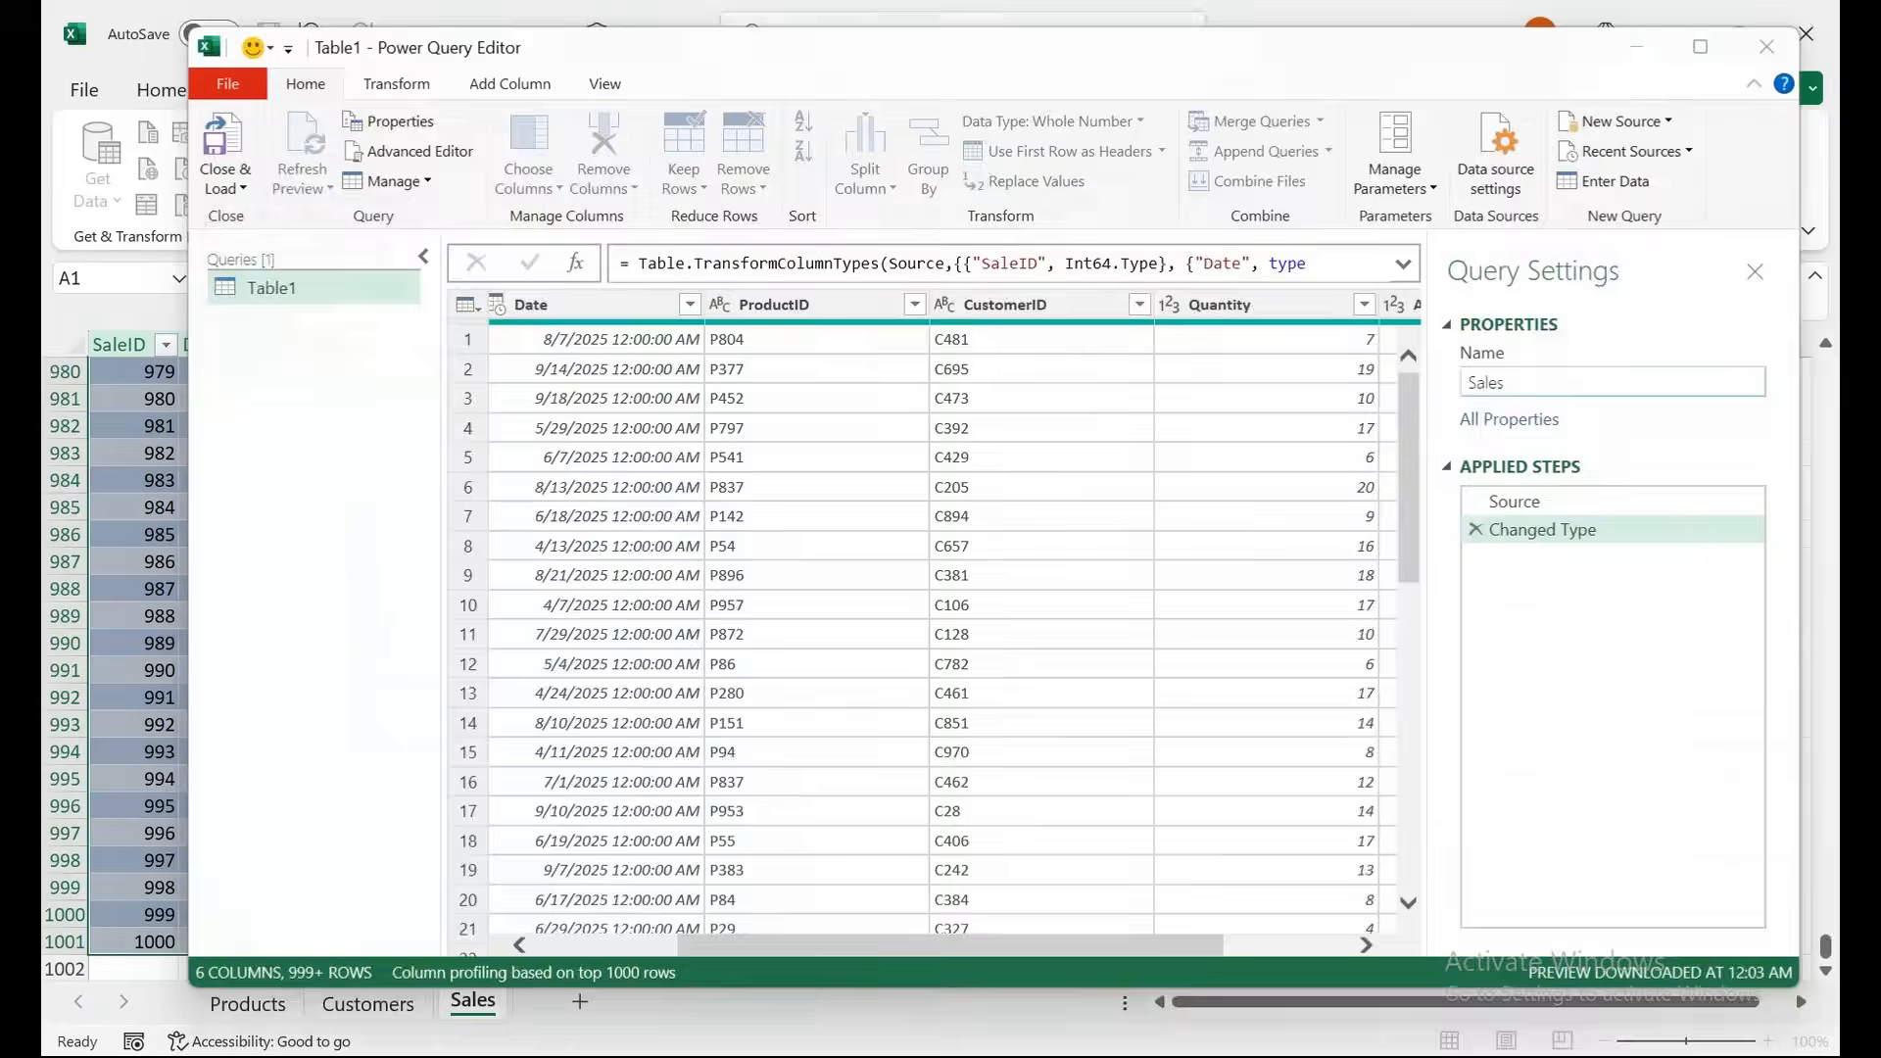
click(876, 660)
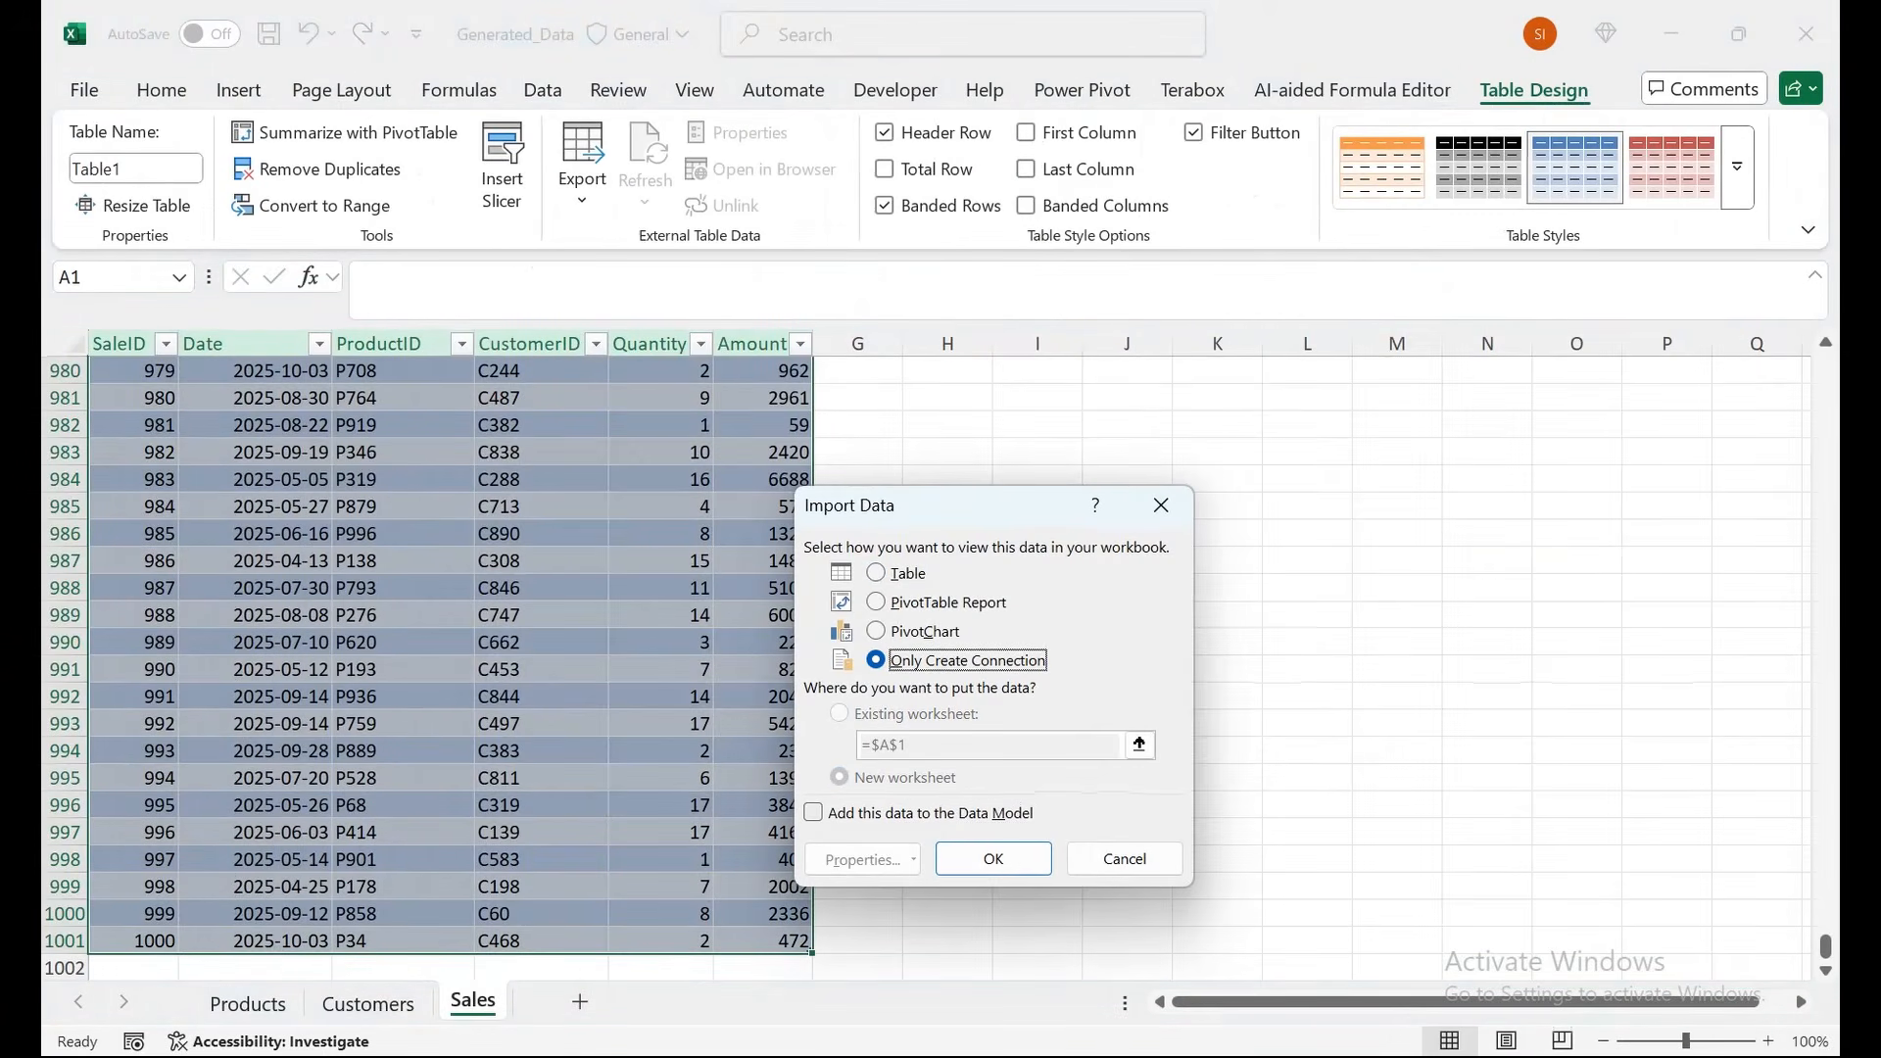
click(814, 812)
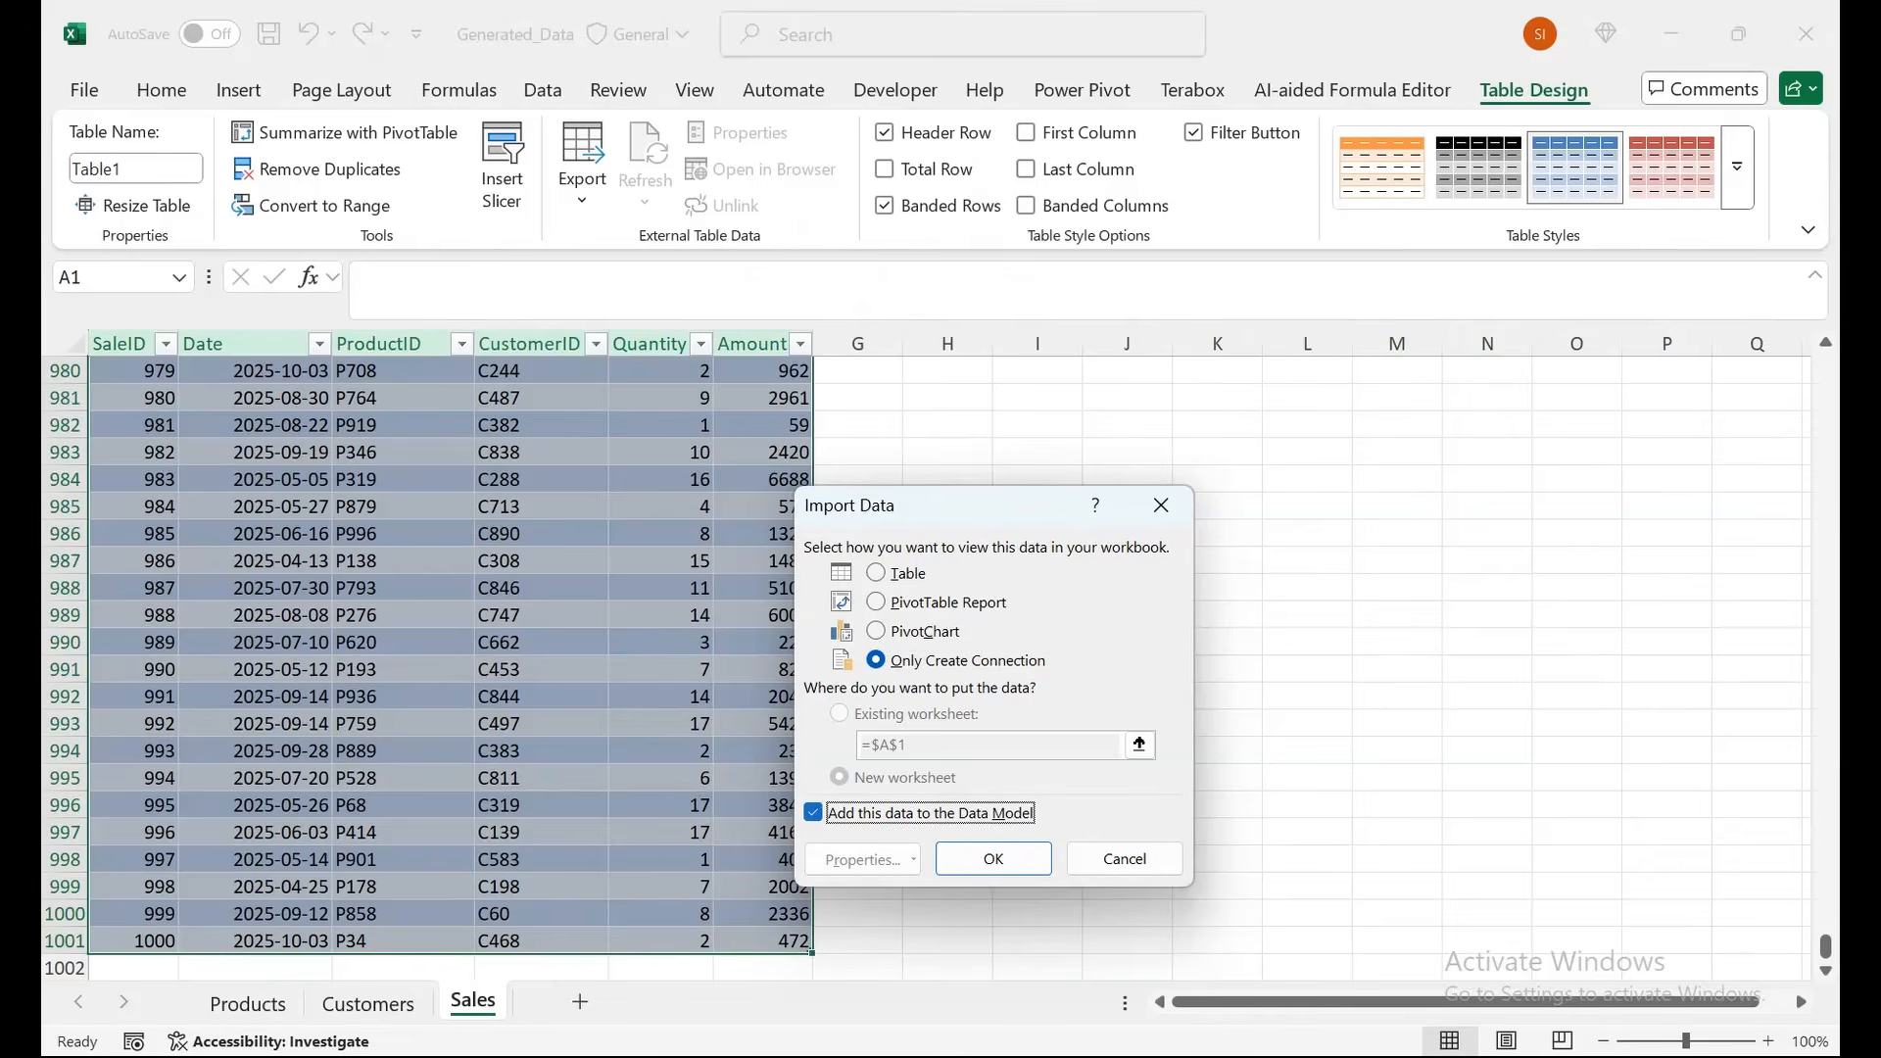
click(993, 858)
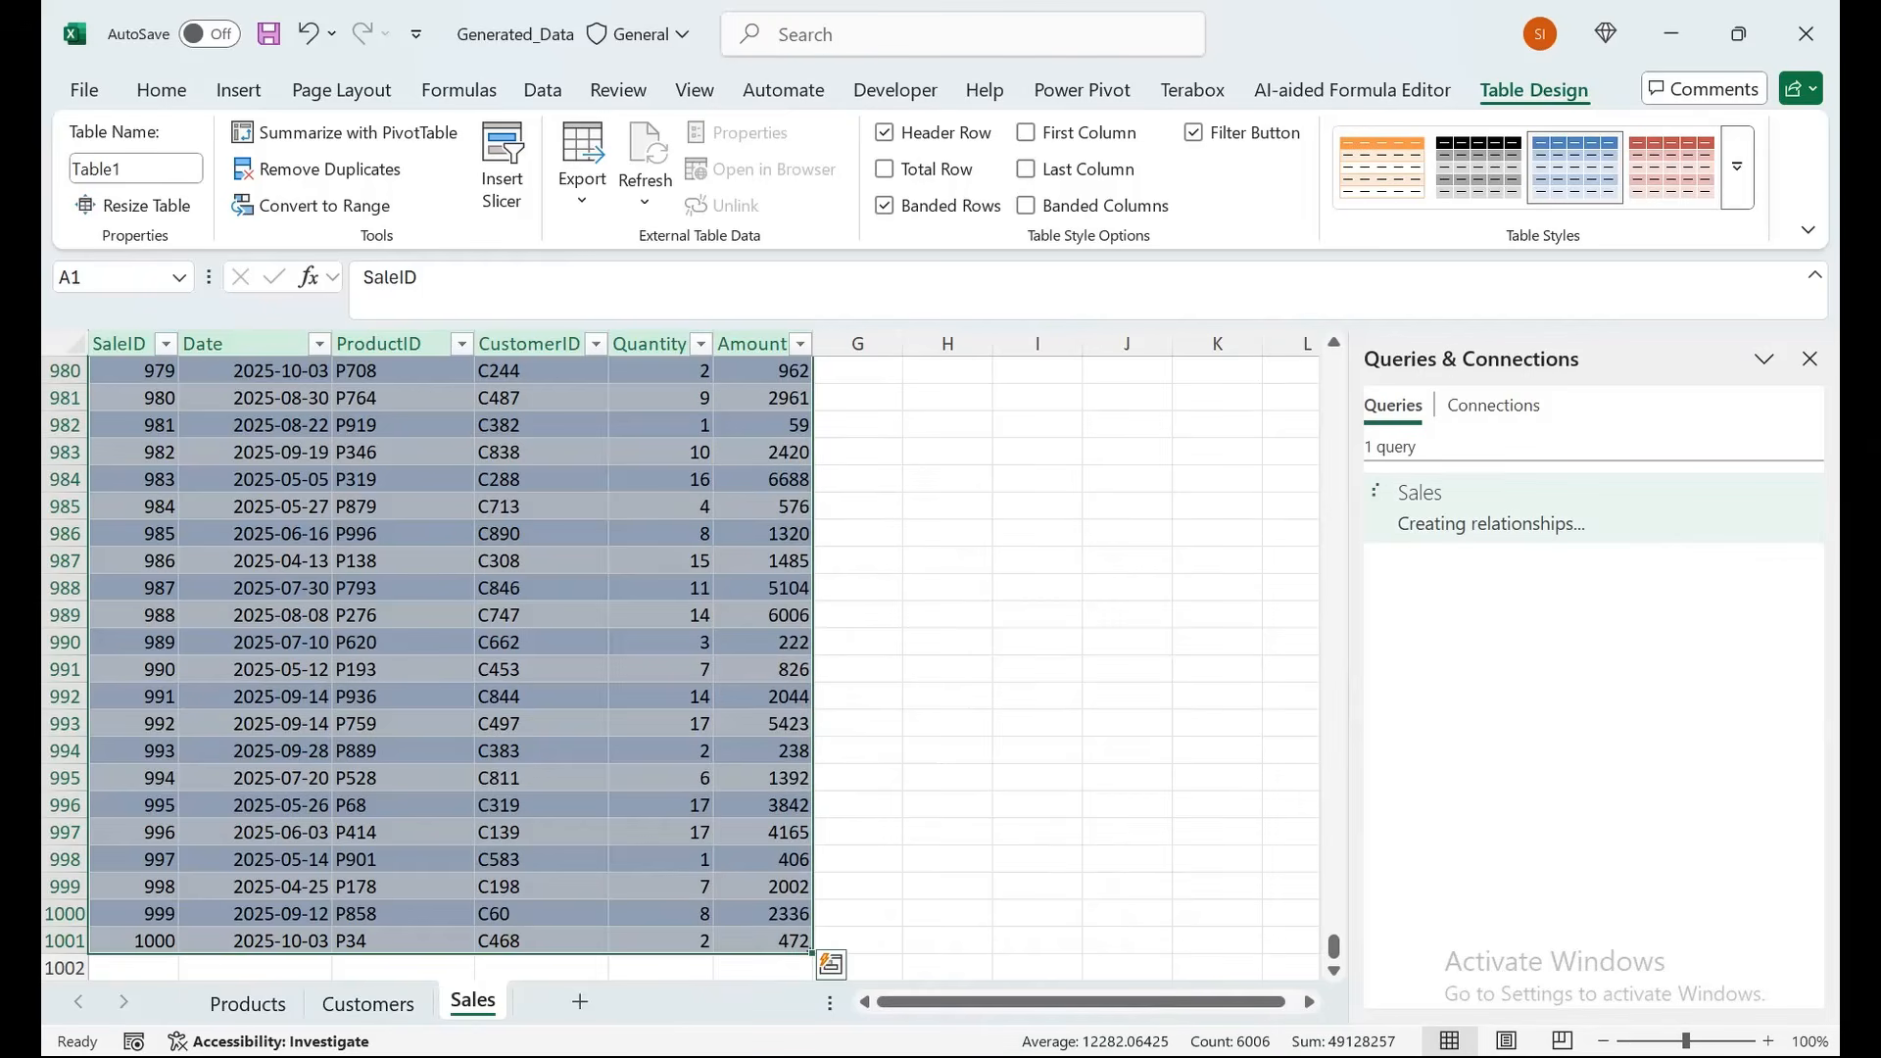
click(660, 805)
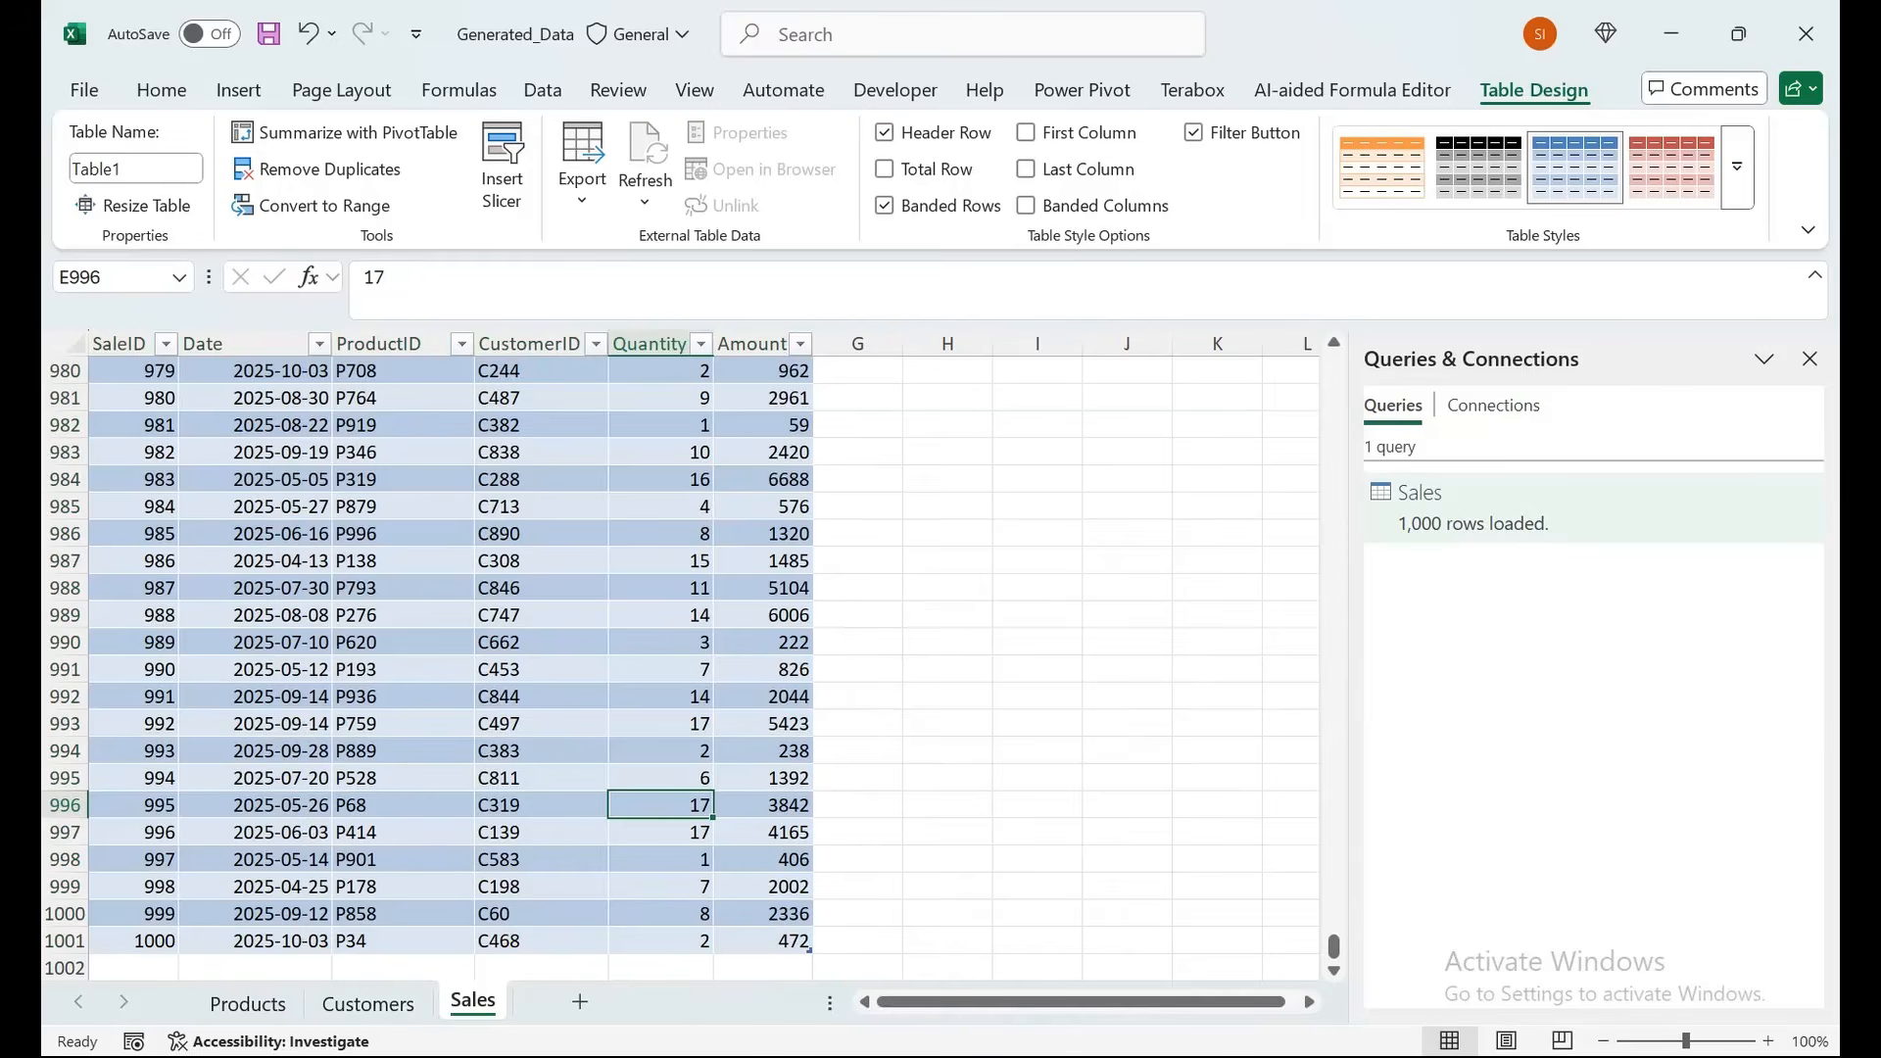
key(ctrl+Up)
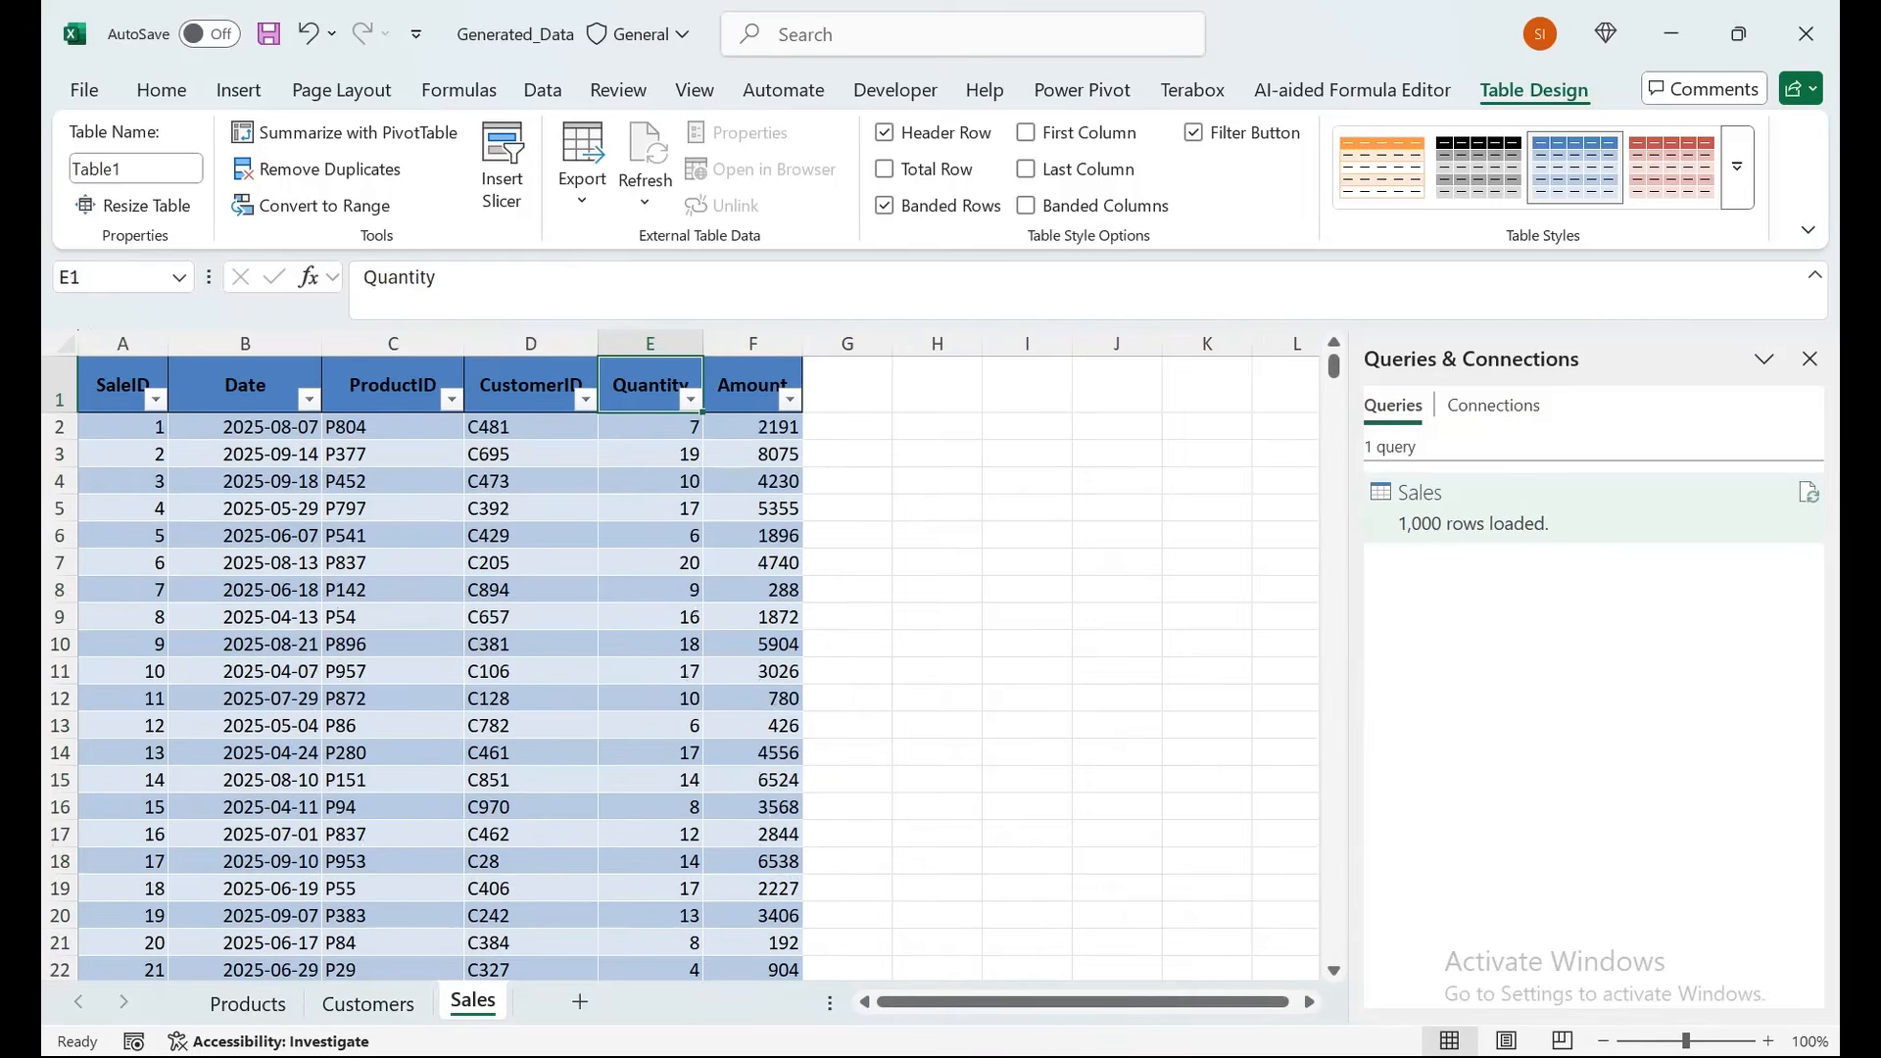
Create a query from the Customers sheet range $A$1:$C$1001 with headers and name it Customers.
mouse_move(1420, 499)
click(369, 1003)
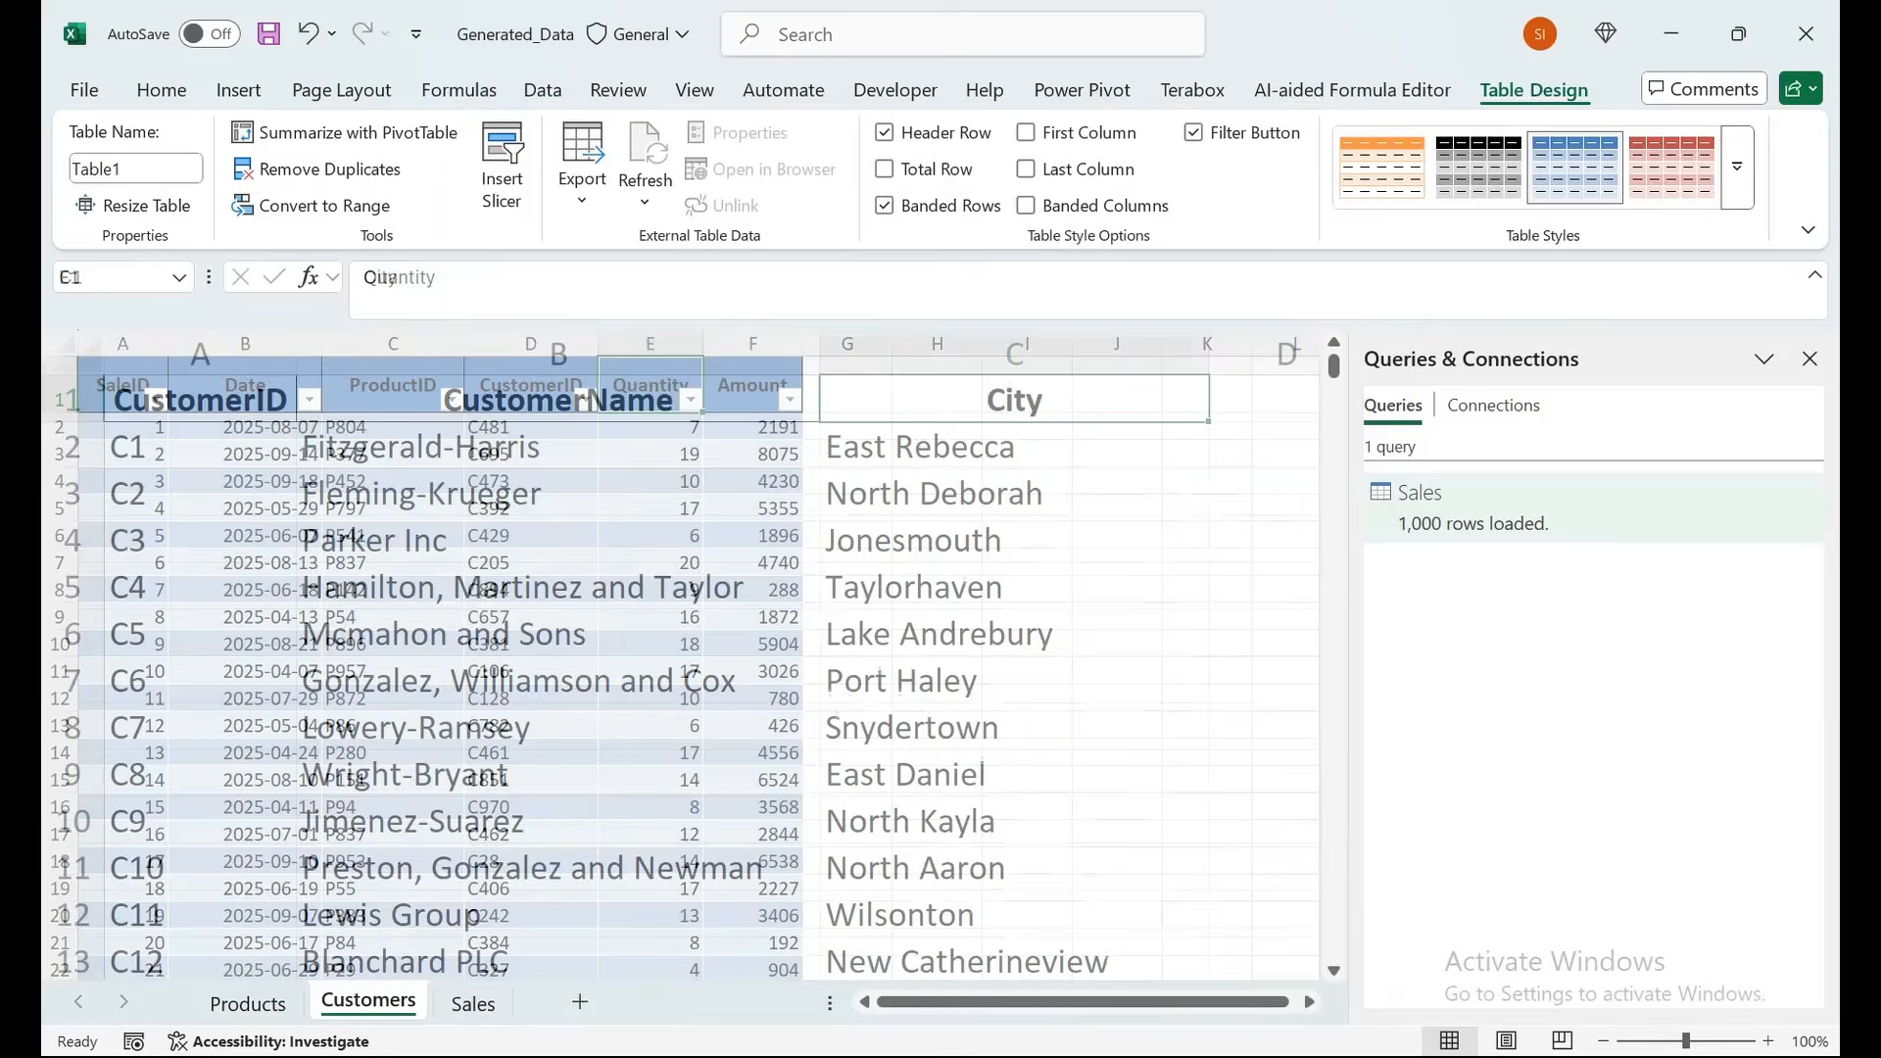
click(558, 447)
click(541, 91)
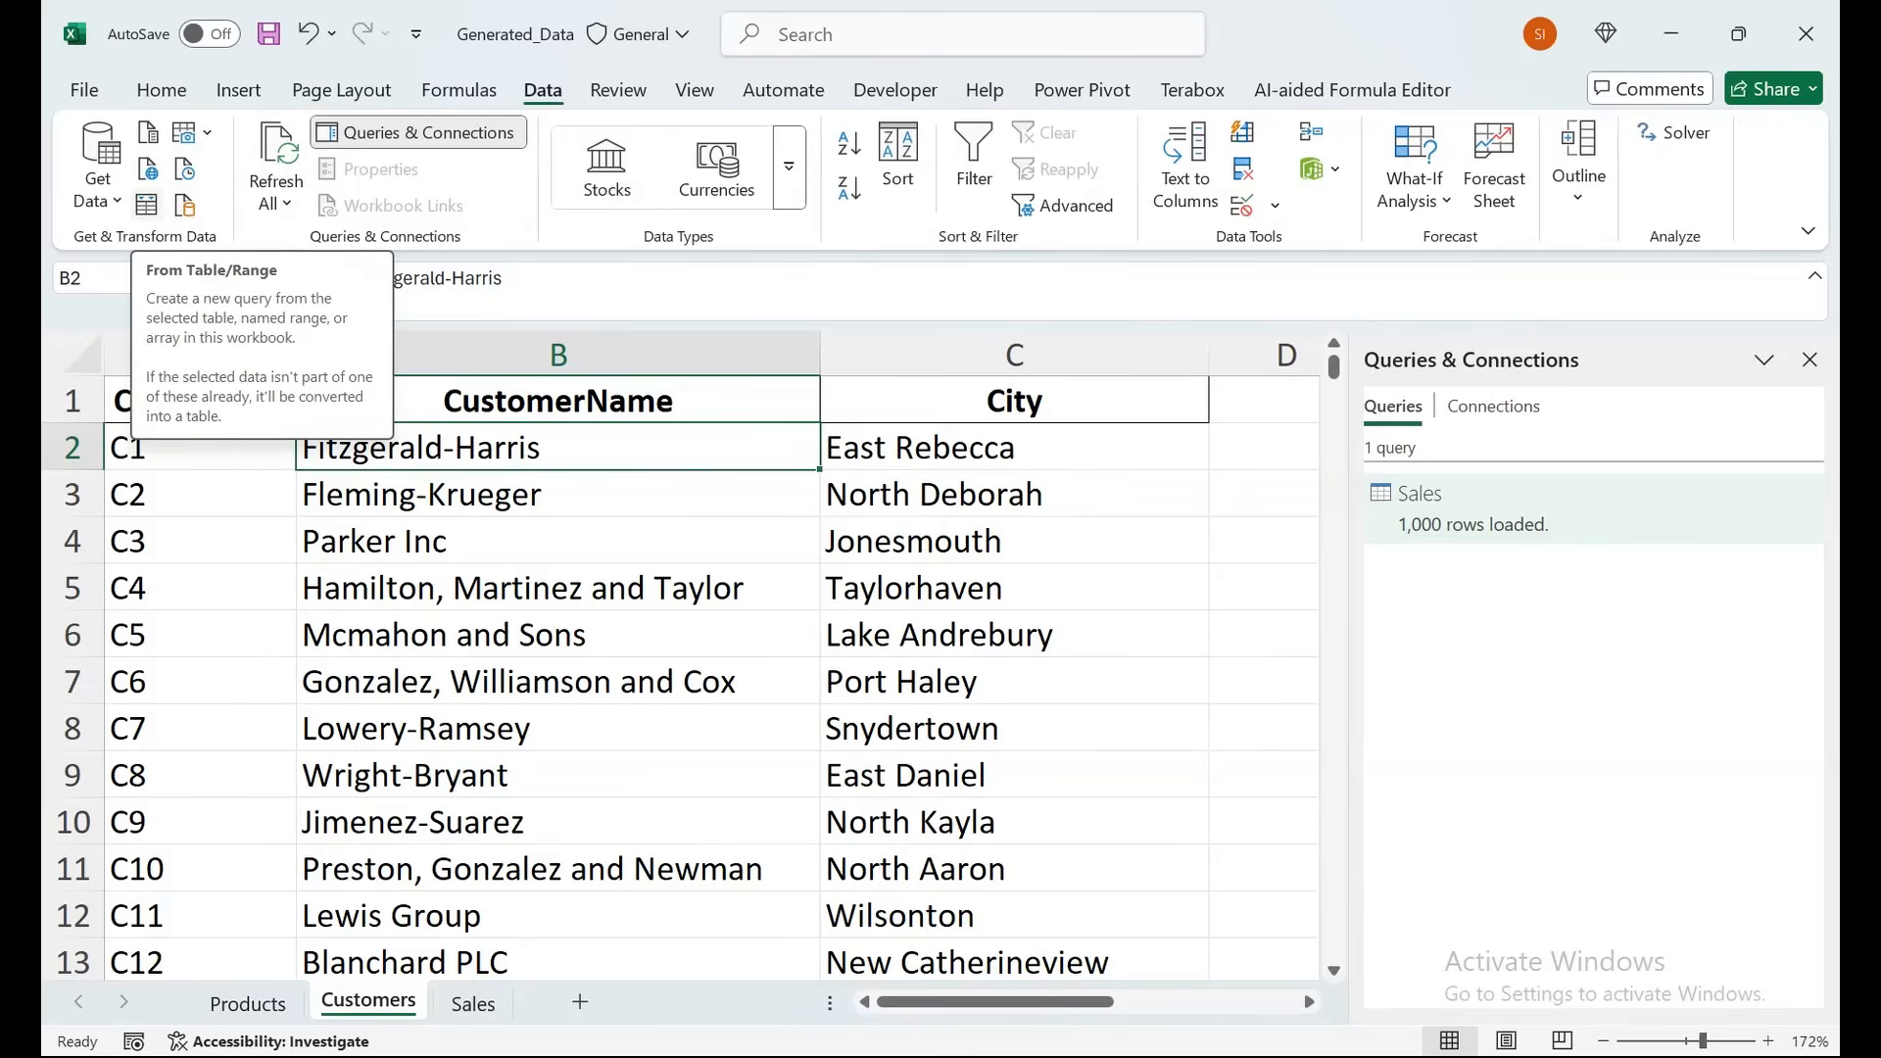
click(147, 205)
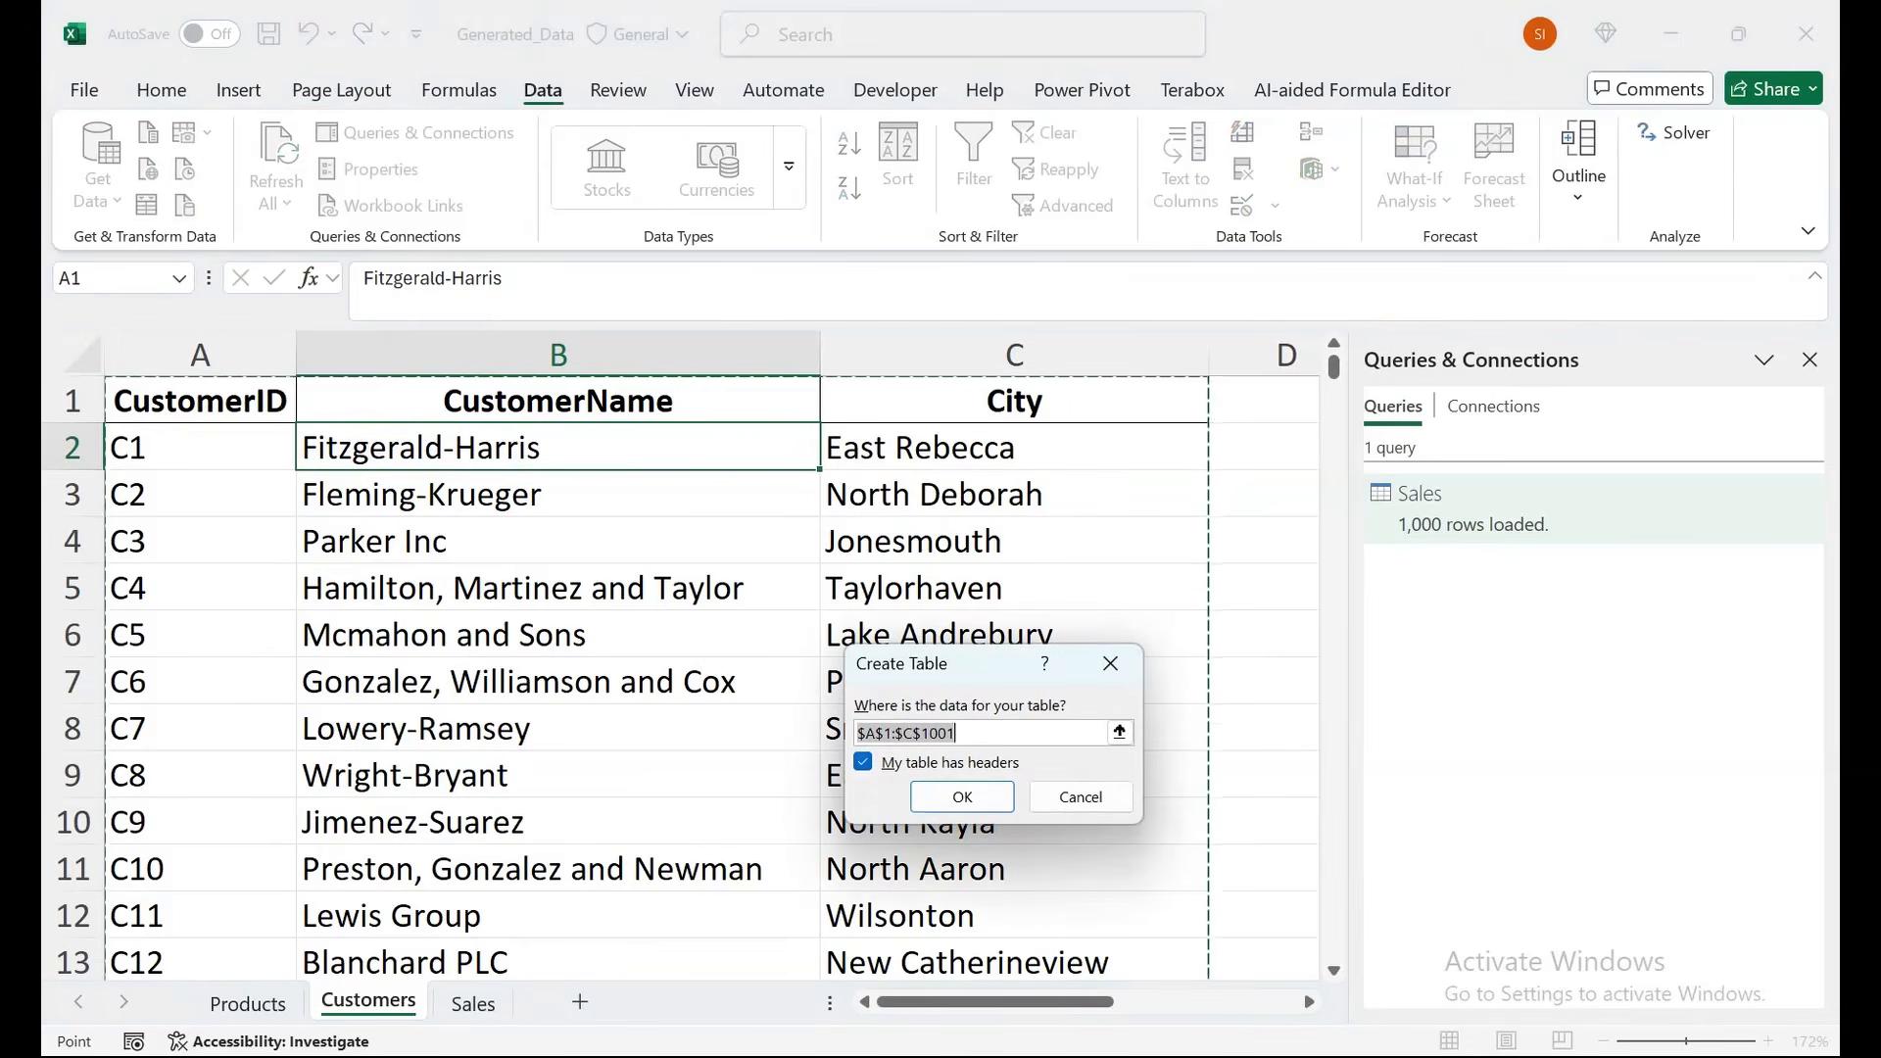
click(962, 797)
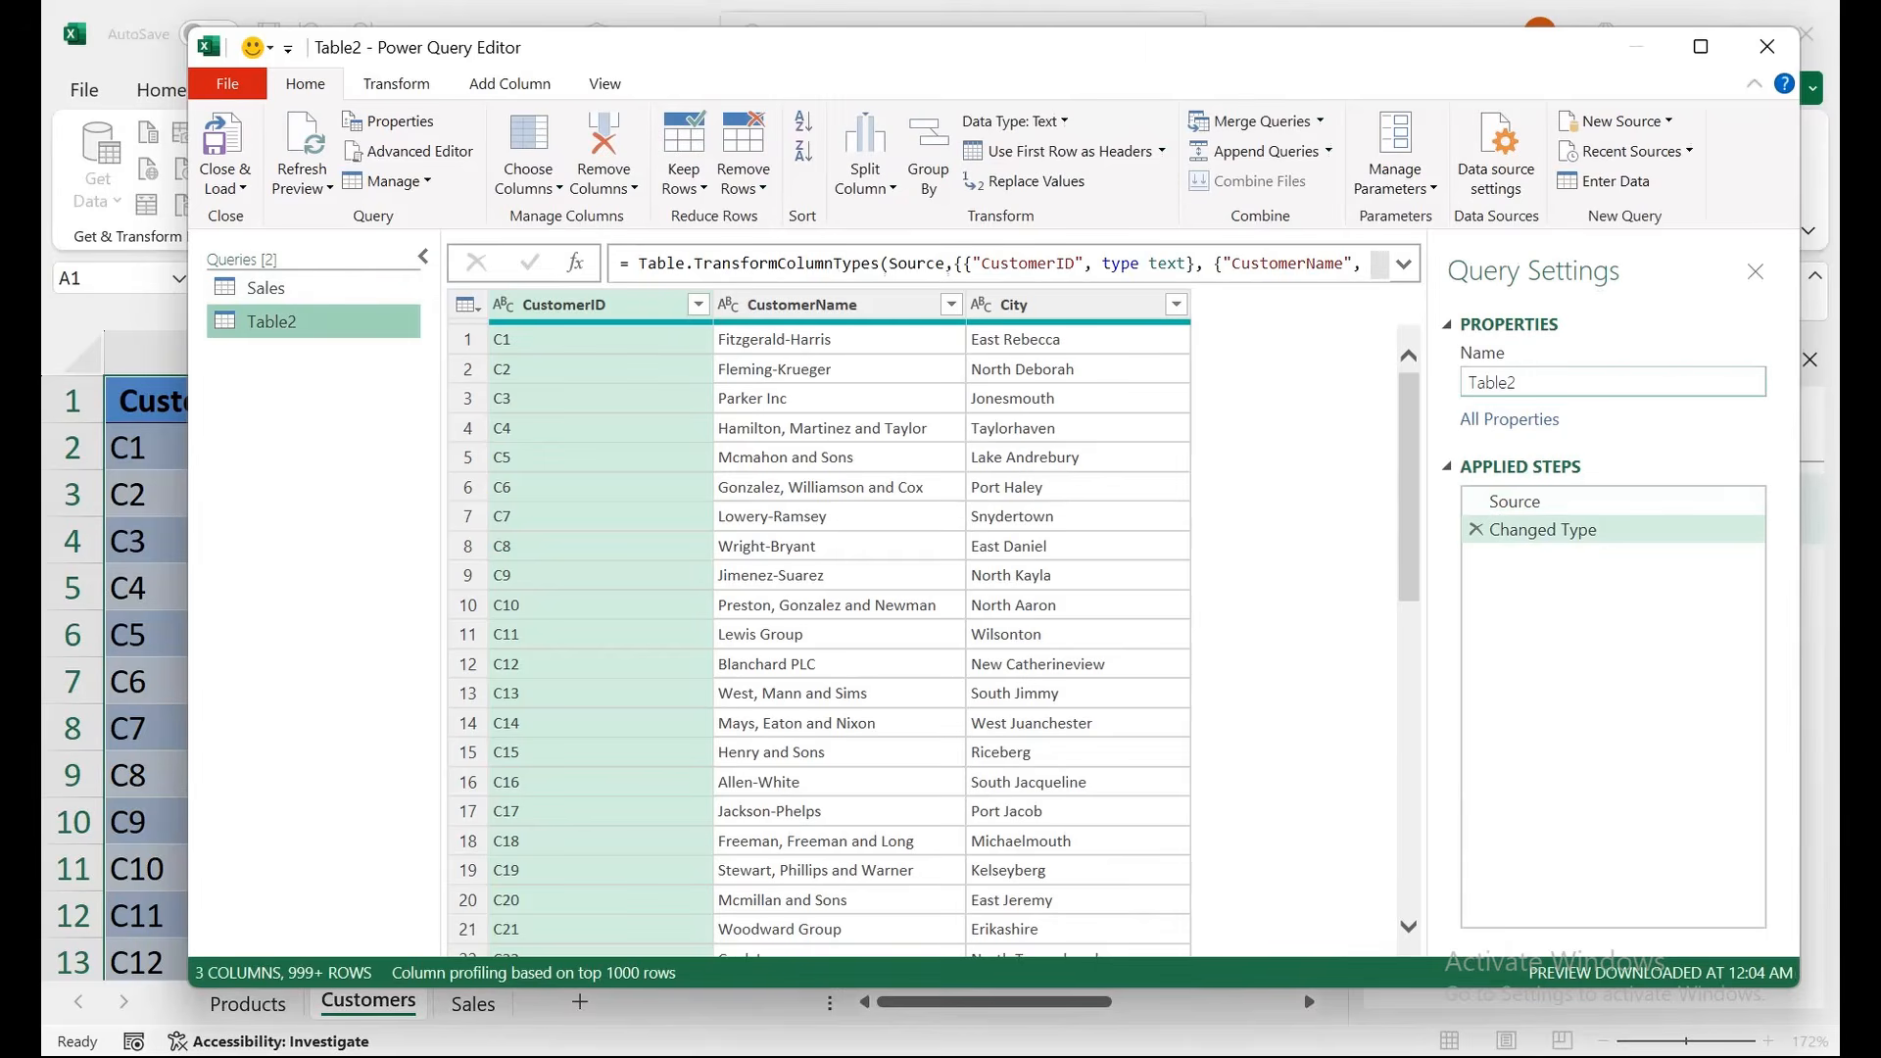
drag(1517, 383, 1466, 383)
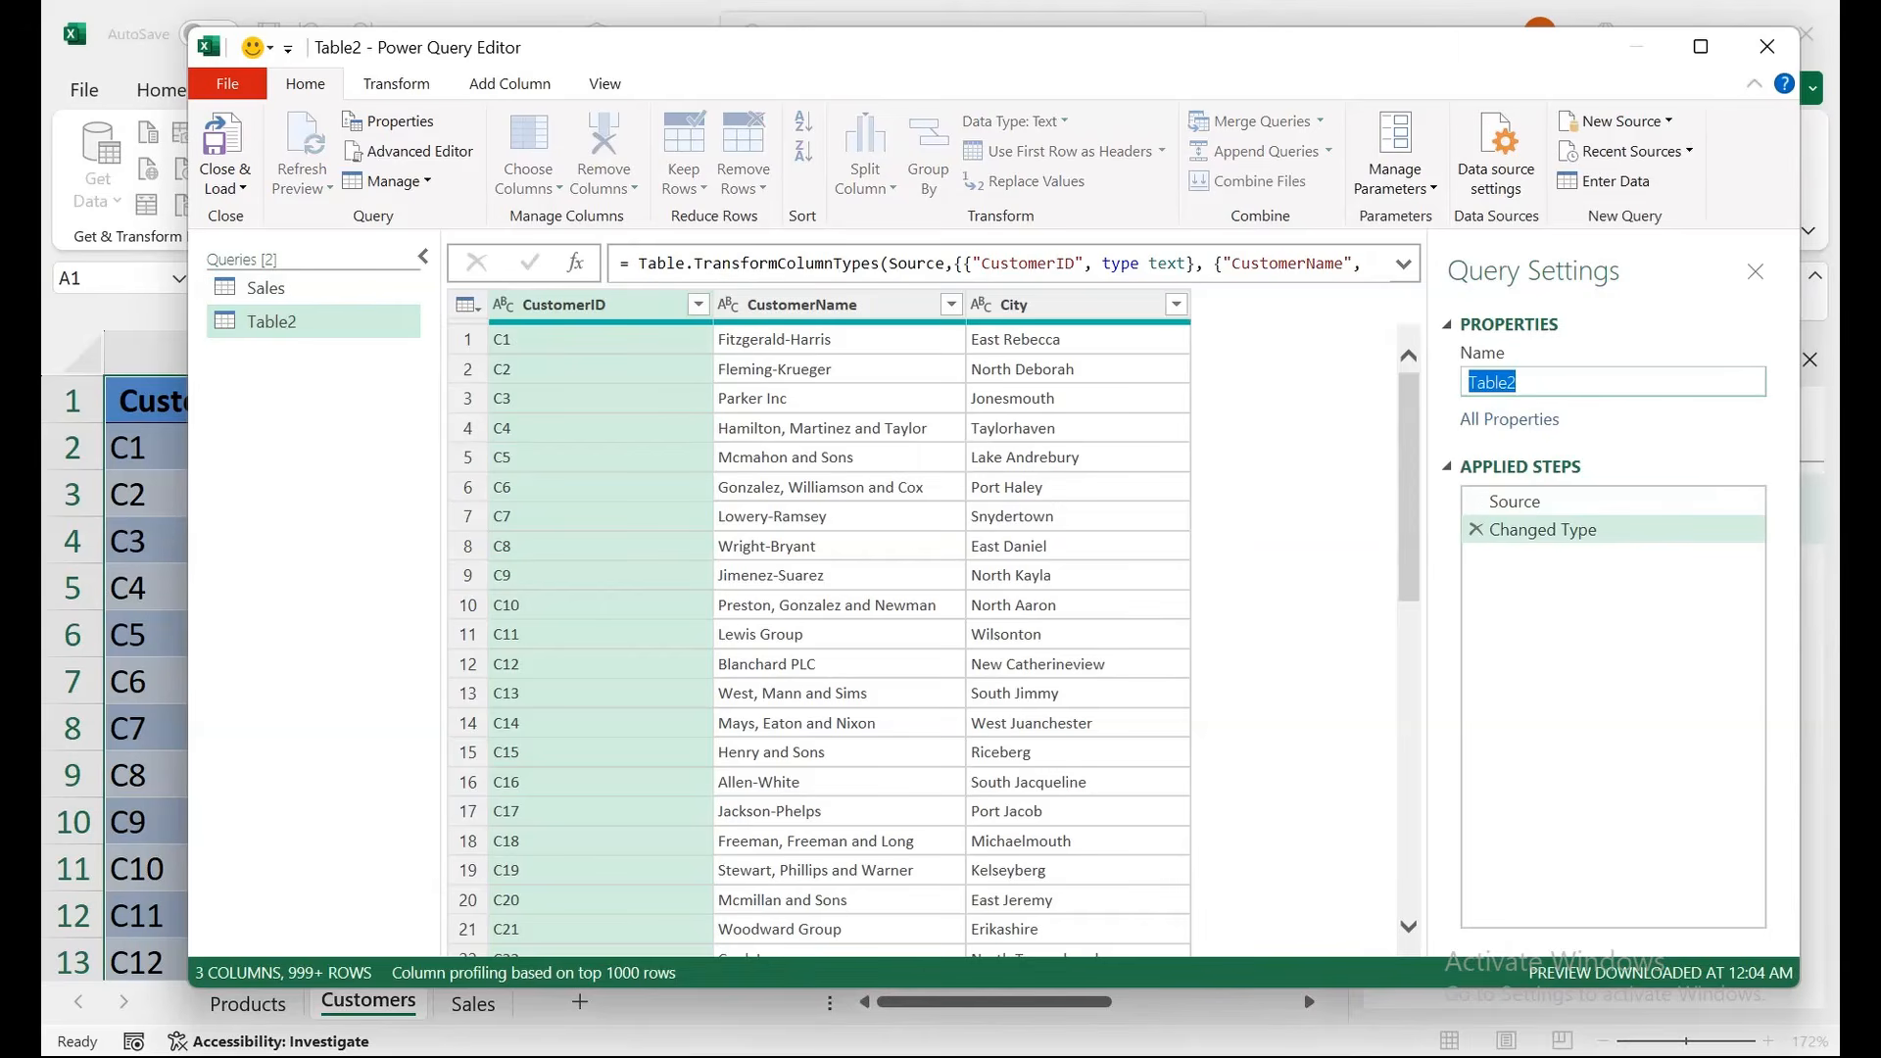
text(Customers)
Close the query editor and load the Customers query as Only Create Connection, adding its data to the Data Model.
click(224, 187)
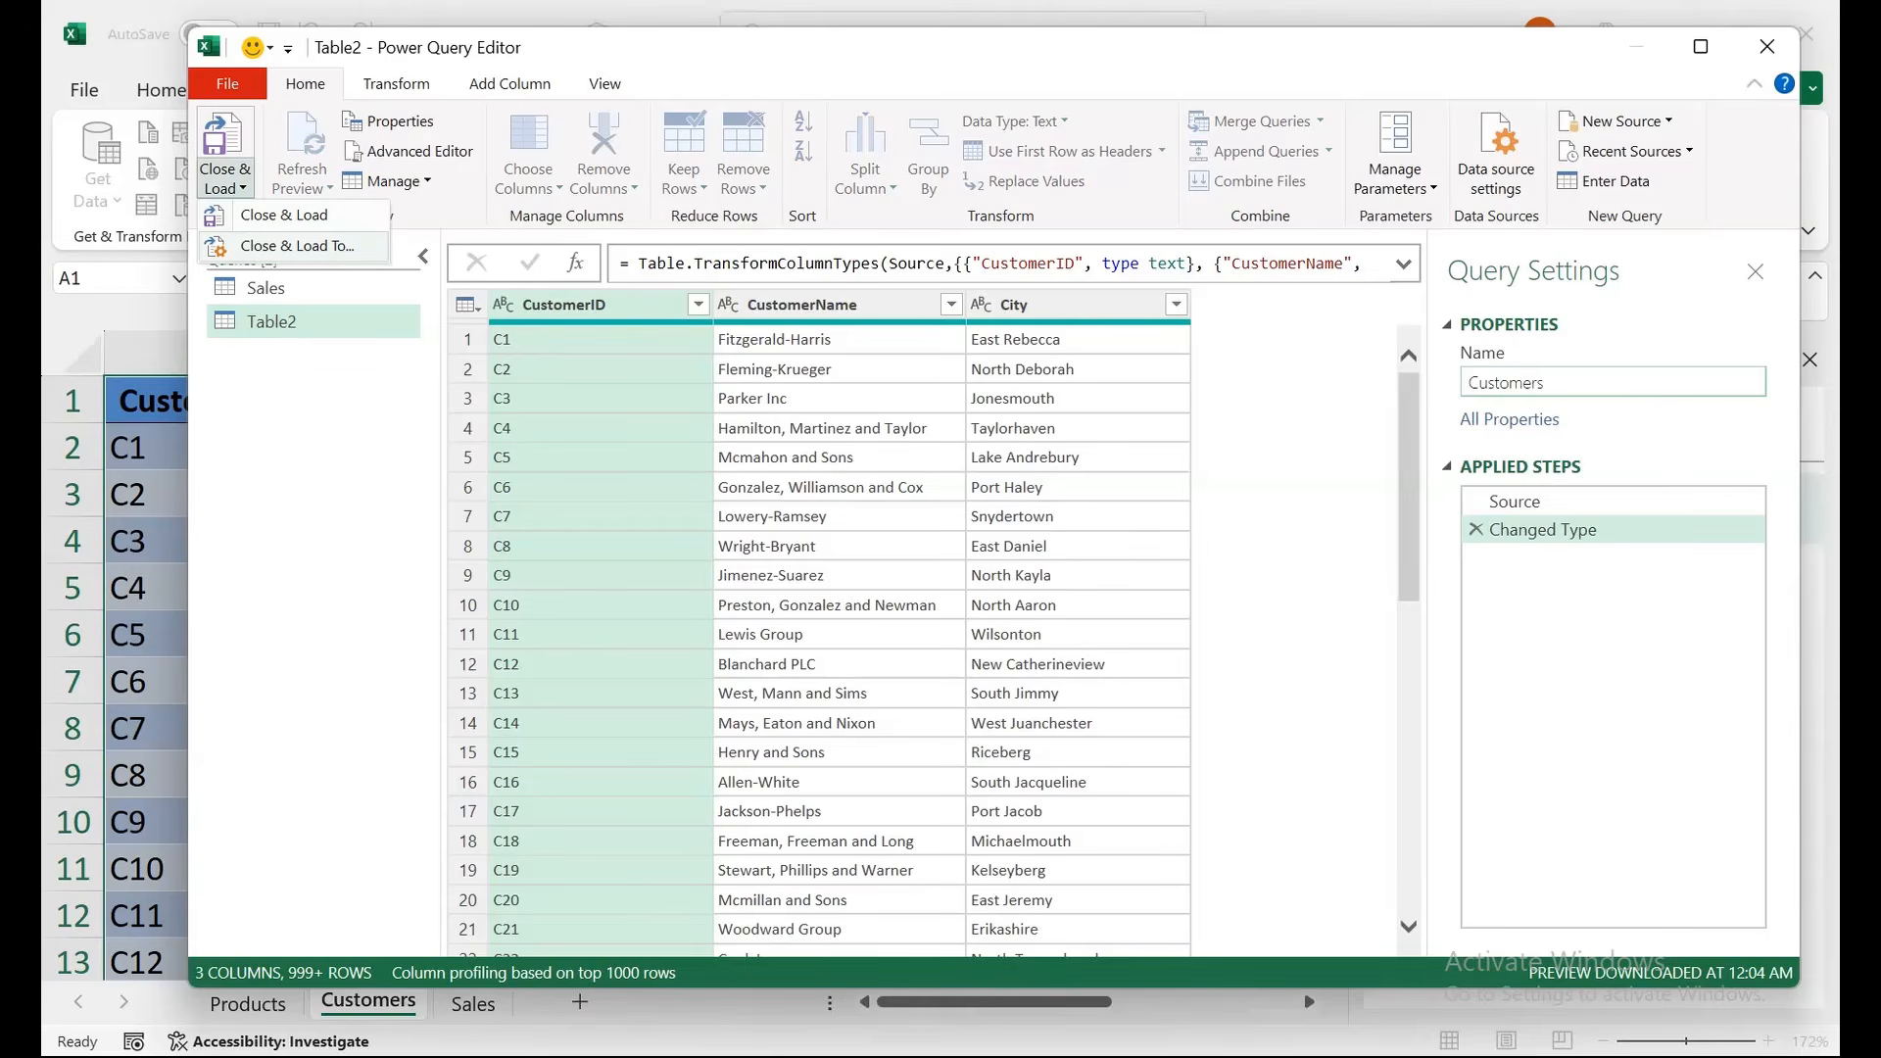
click(284, 215)
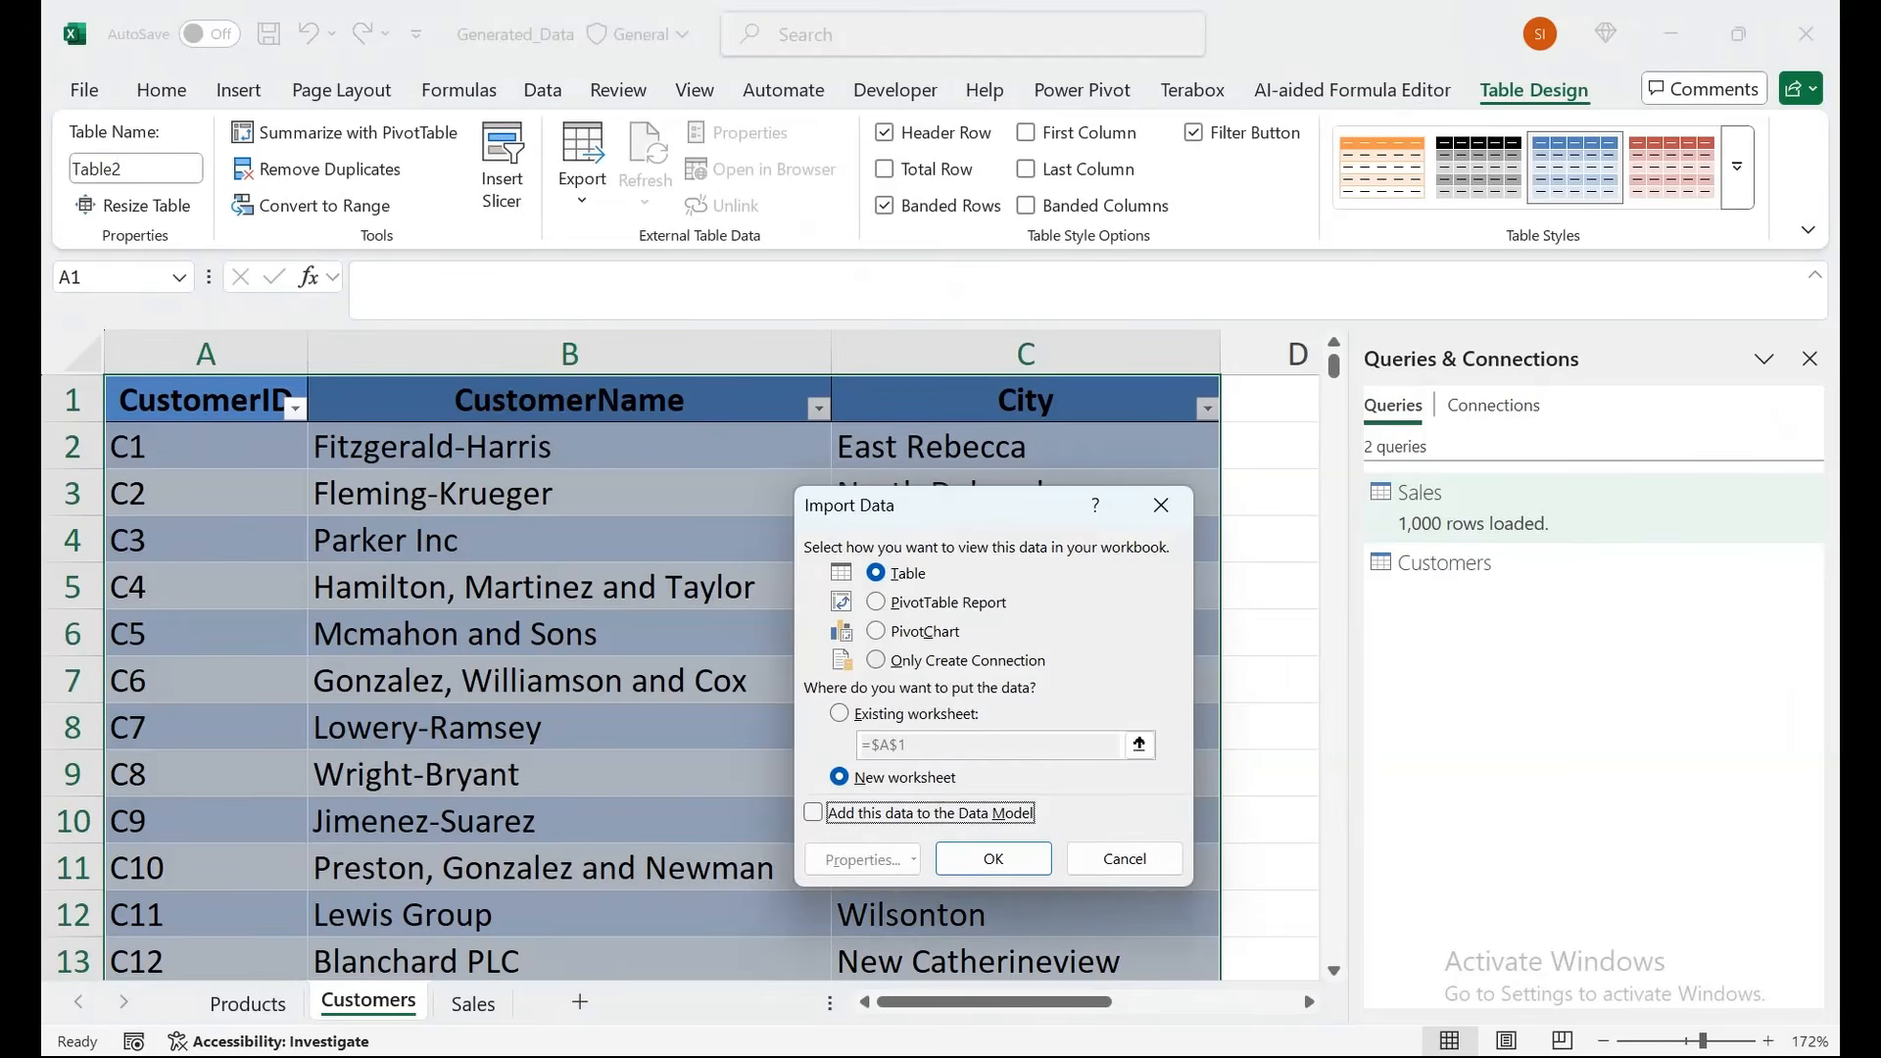
click(876, 660)
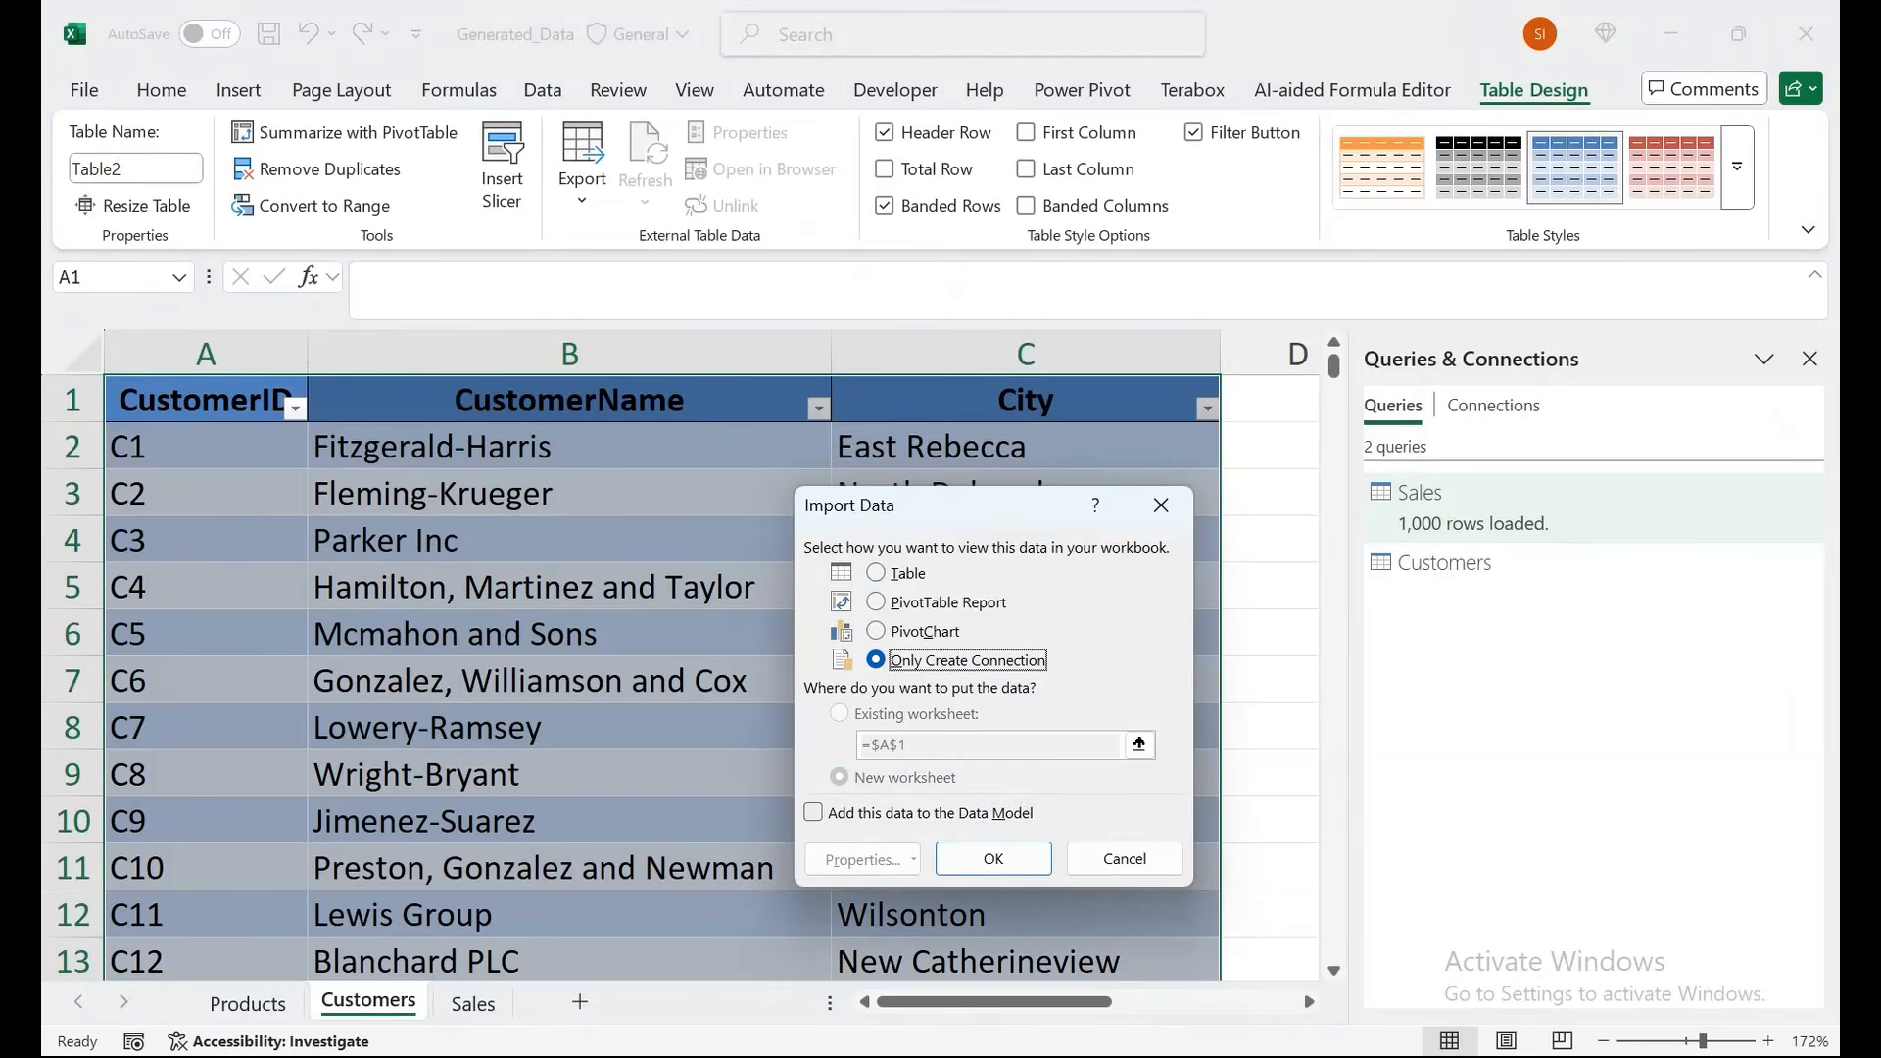
key(Tab)
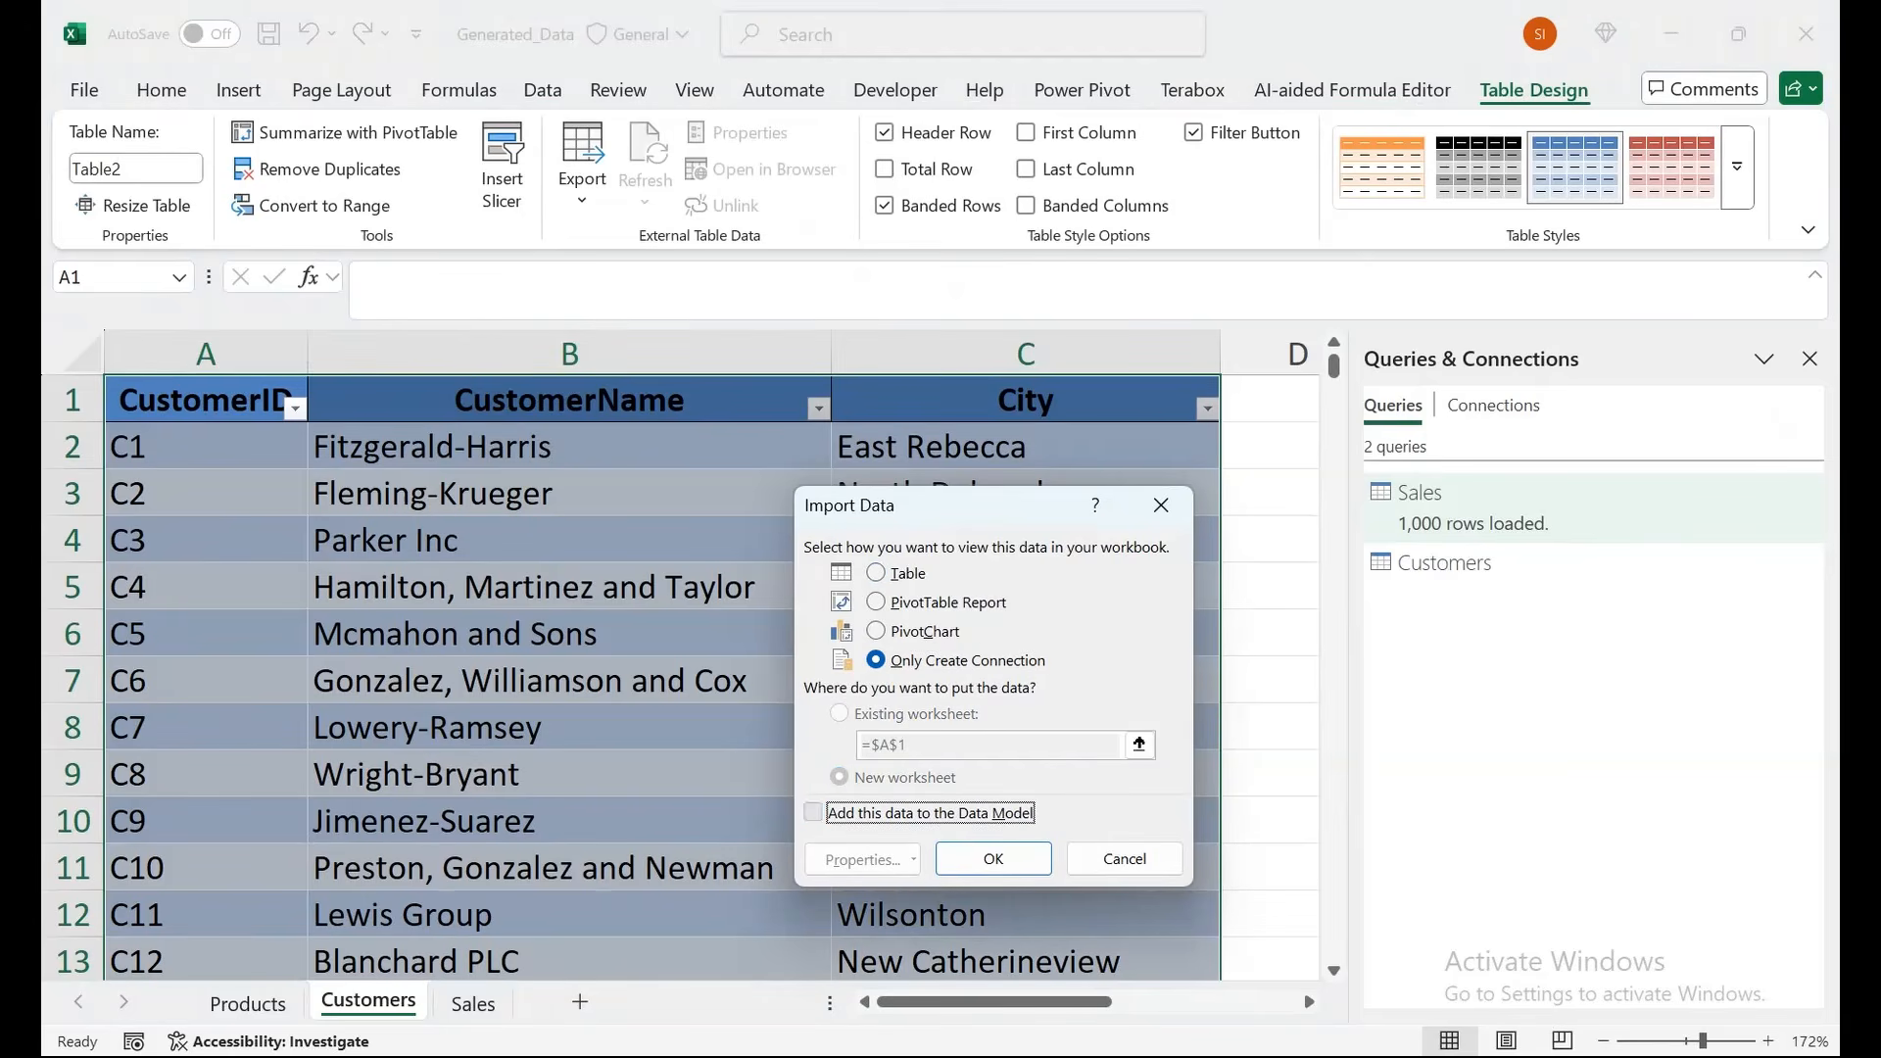
key(space)
key(Tab)
key(Return)
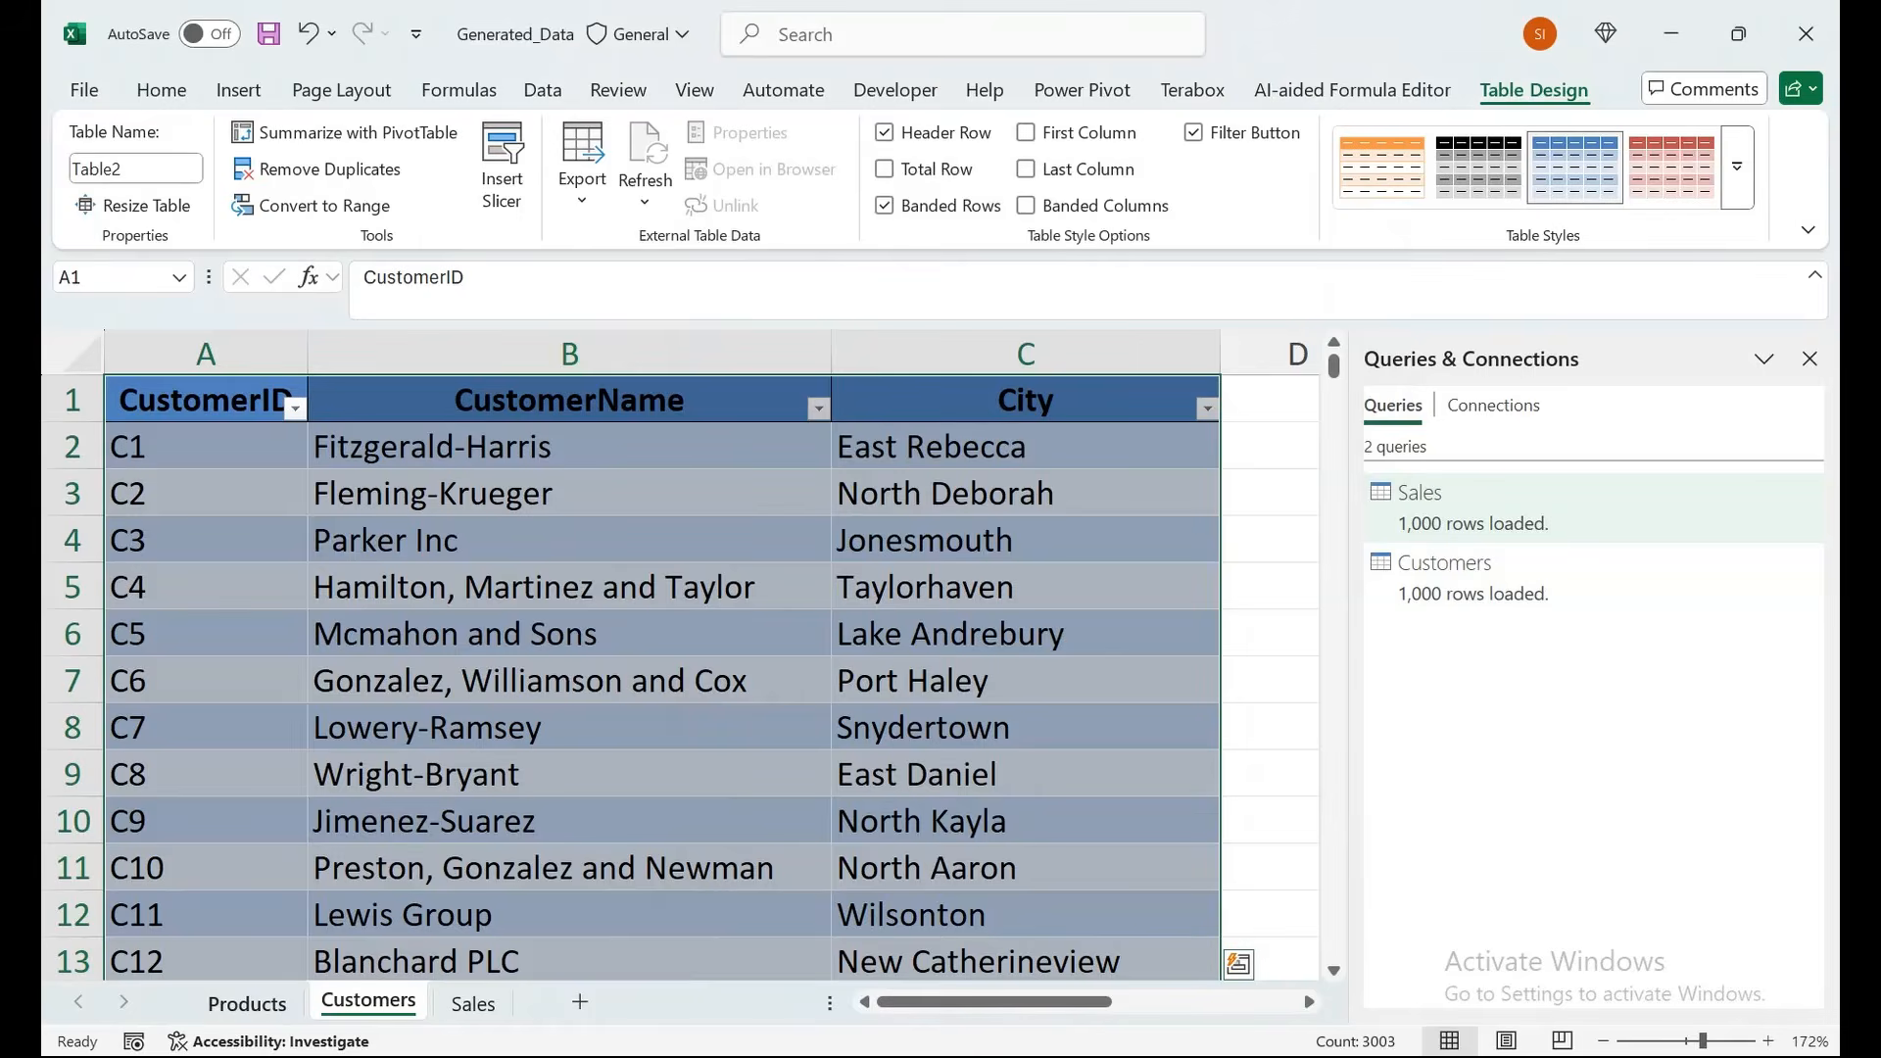
Create a query from the Products sheet range $A$1:$D$1001 with headers and name it Products.
click(248, 1001)
click(542, 90)
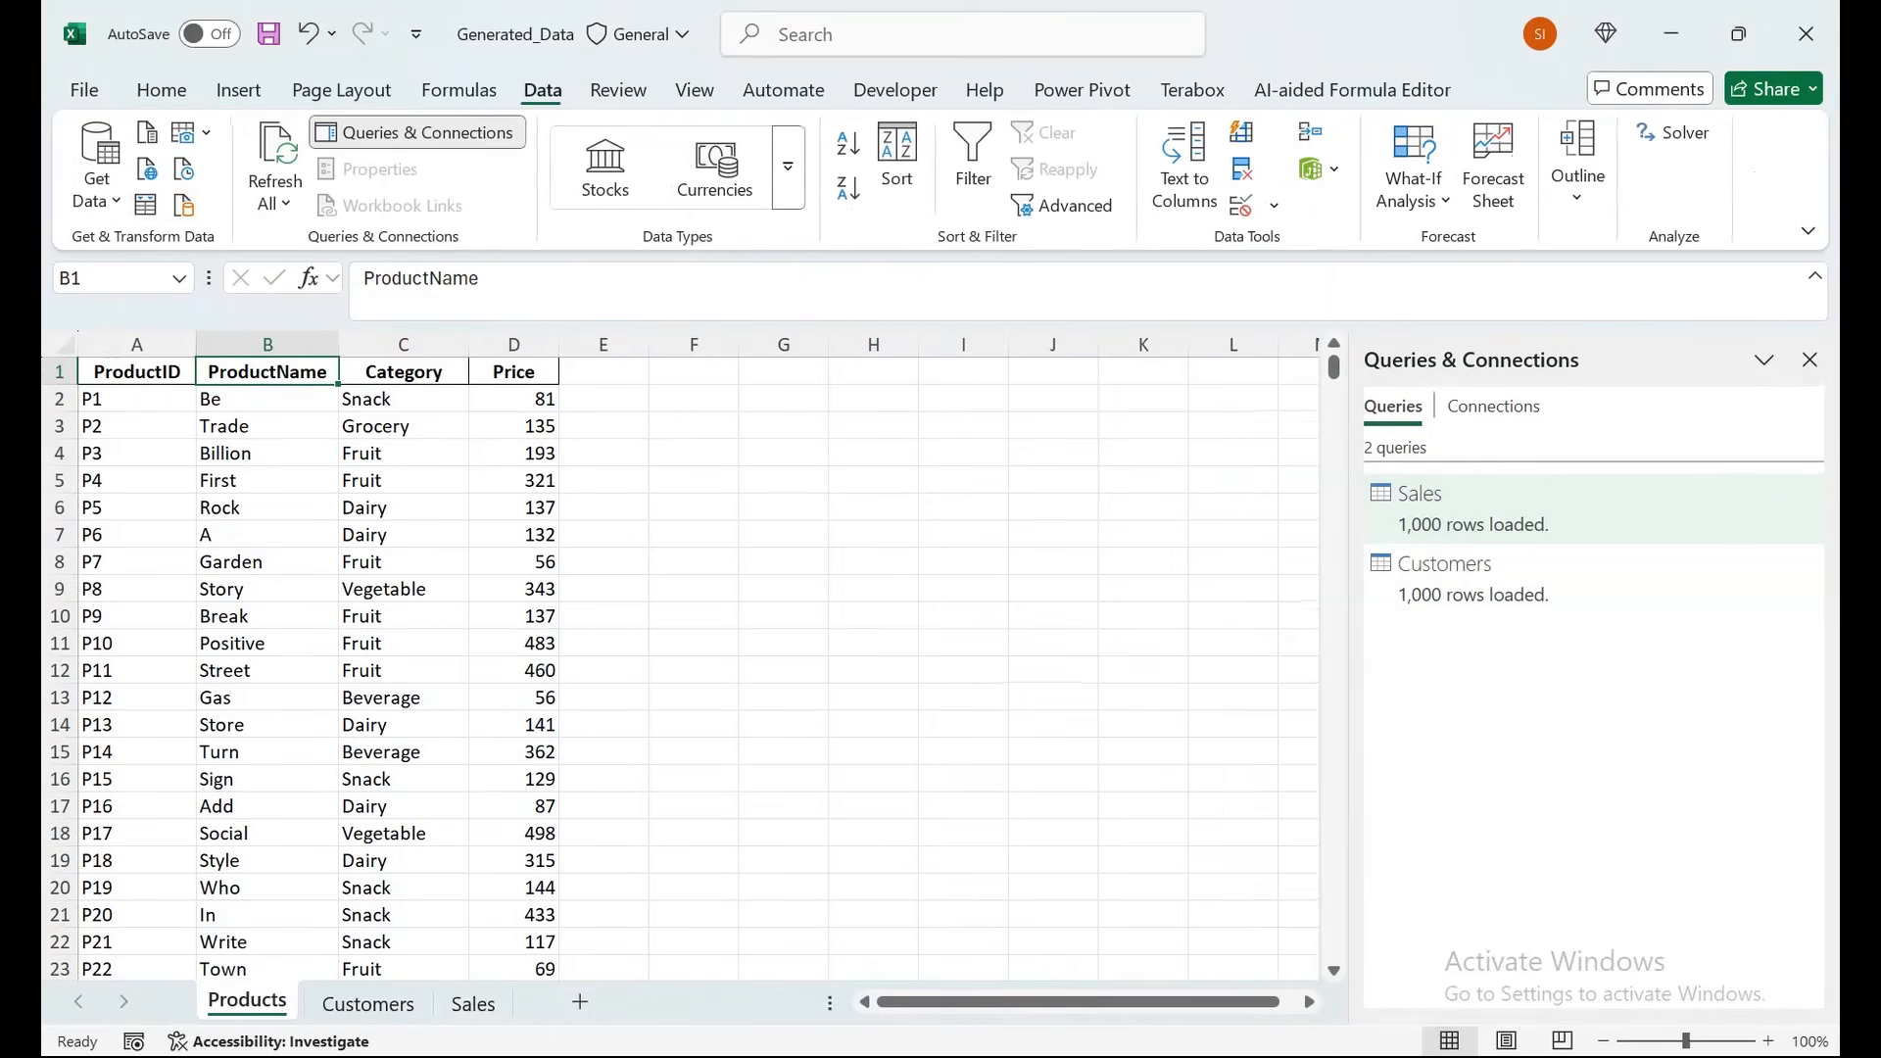
click(146, 205)
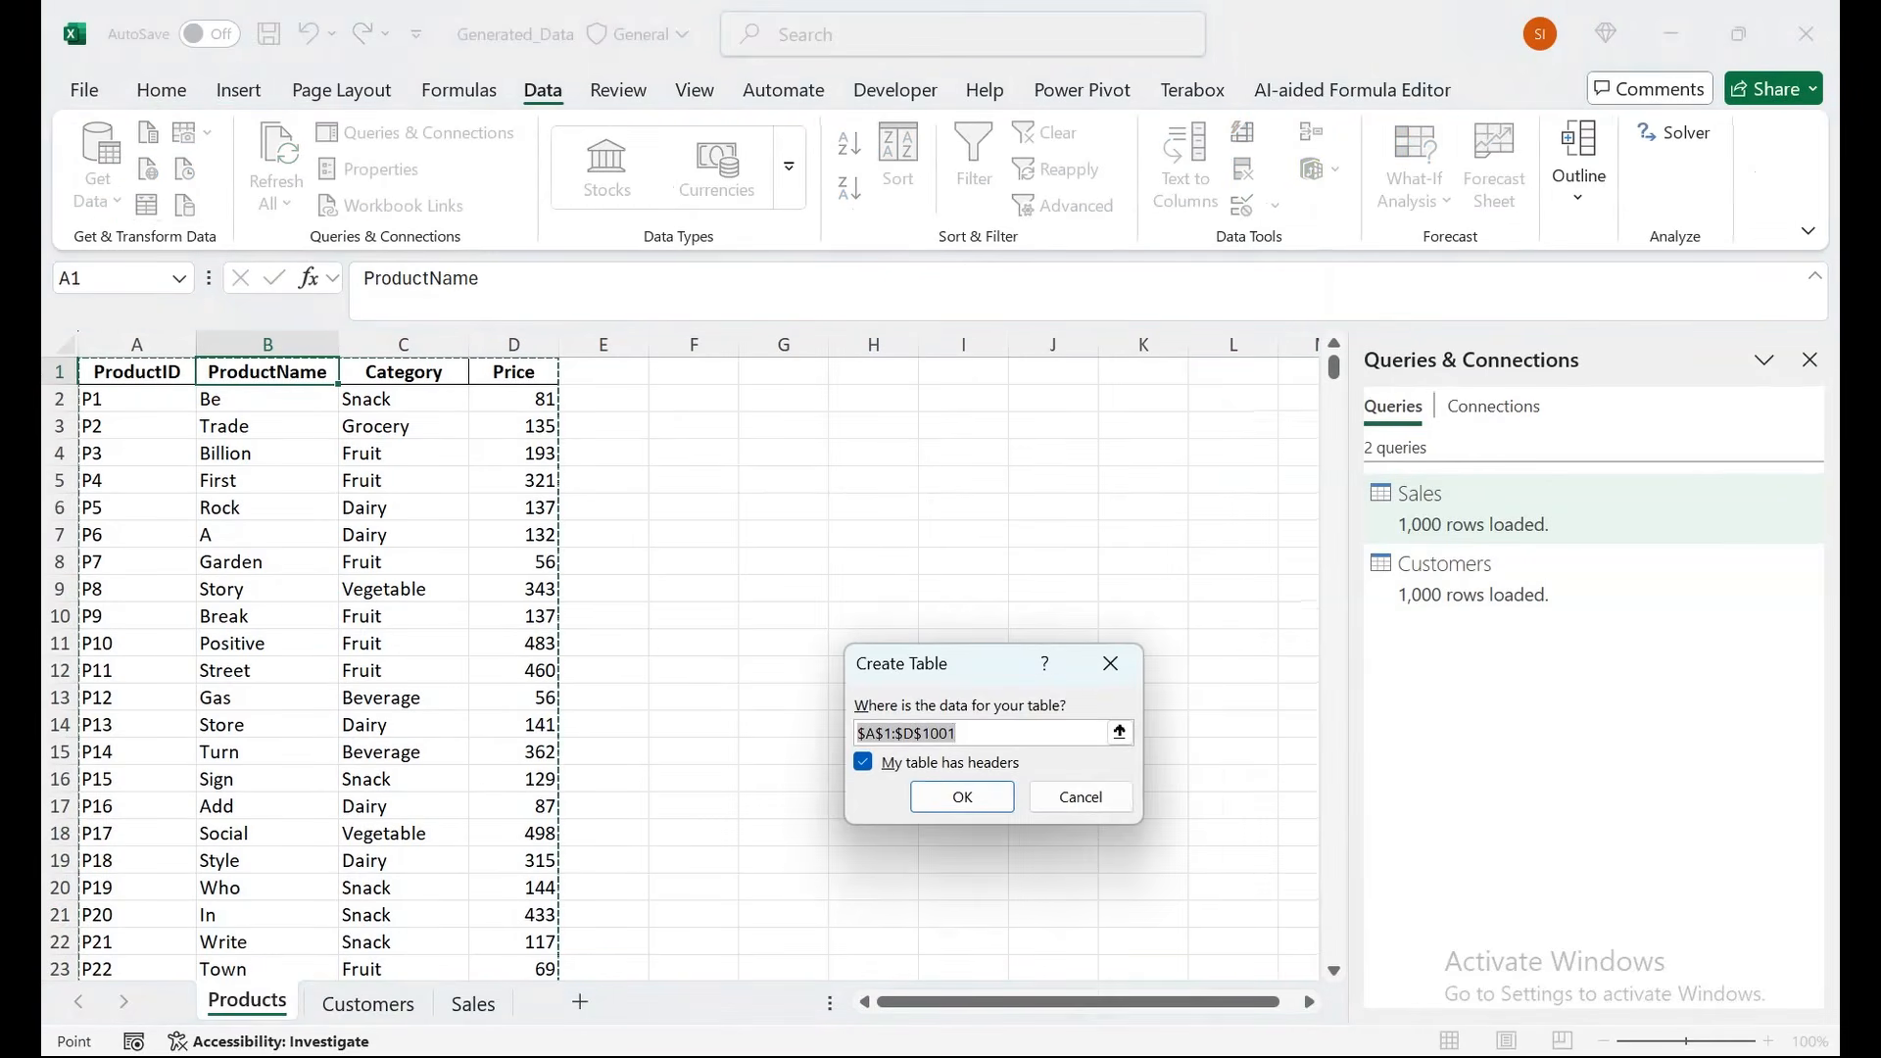
click(961, 794)
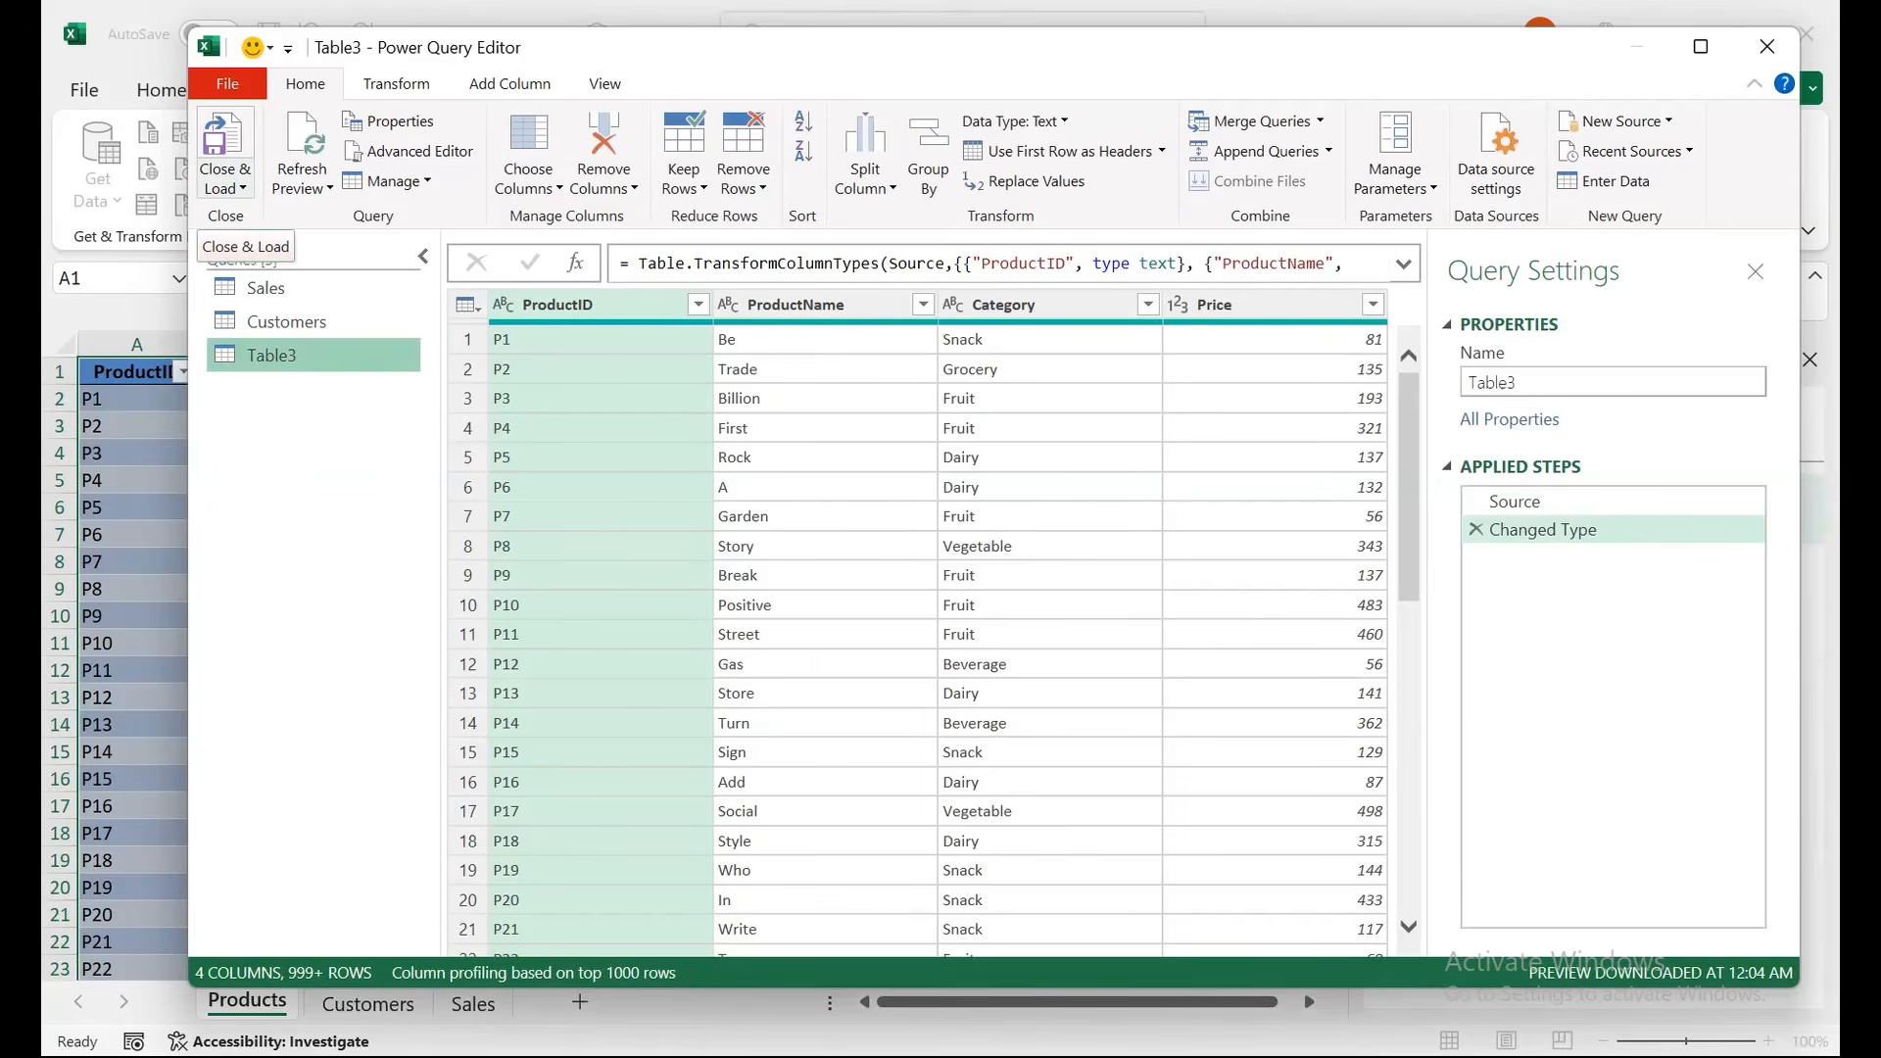
click(224, 186)
click(284, 214)
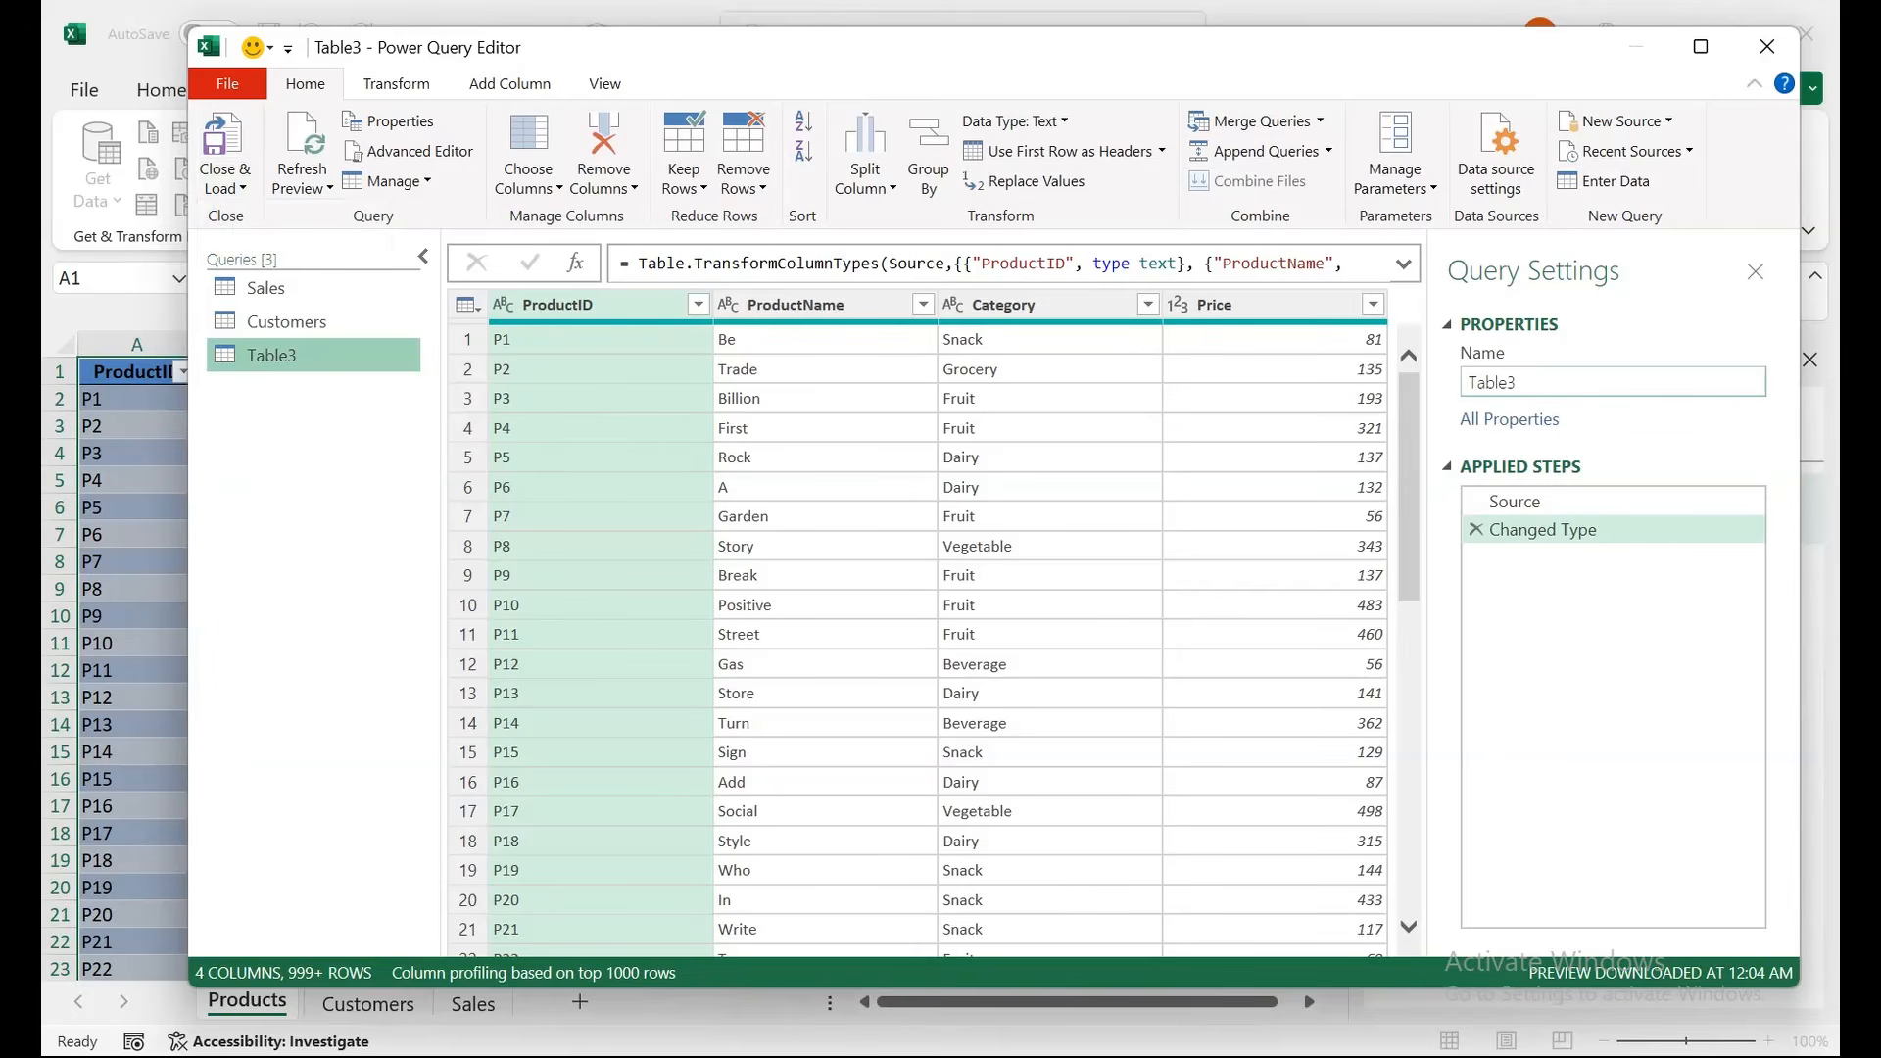
text(P)
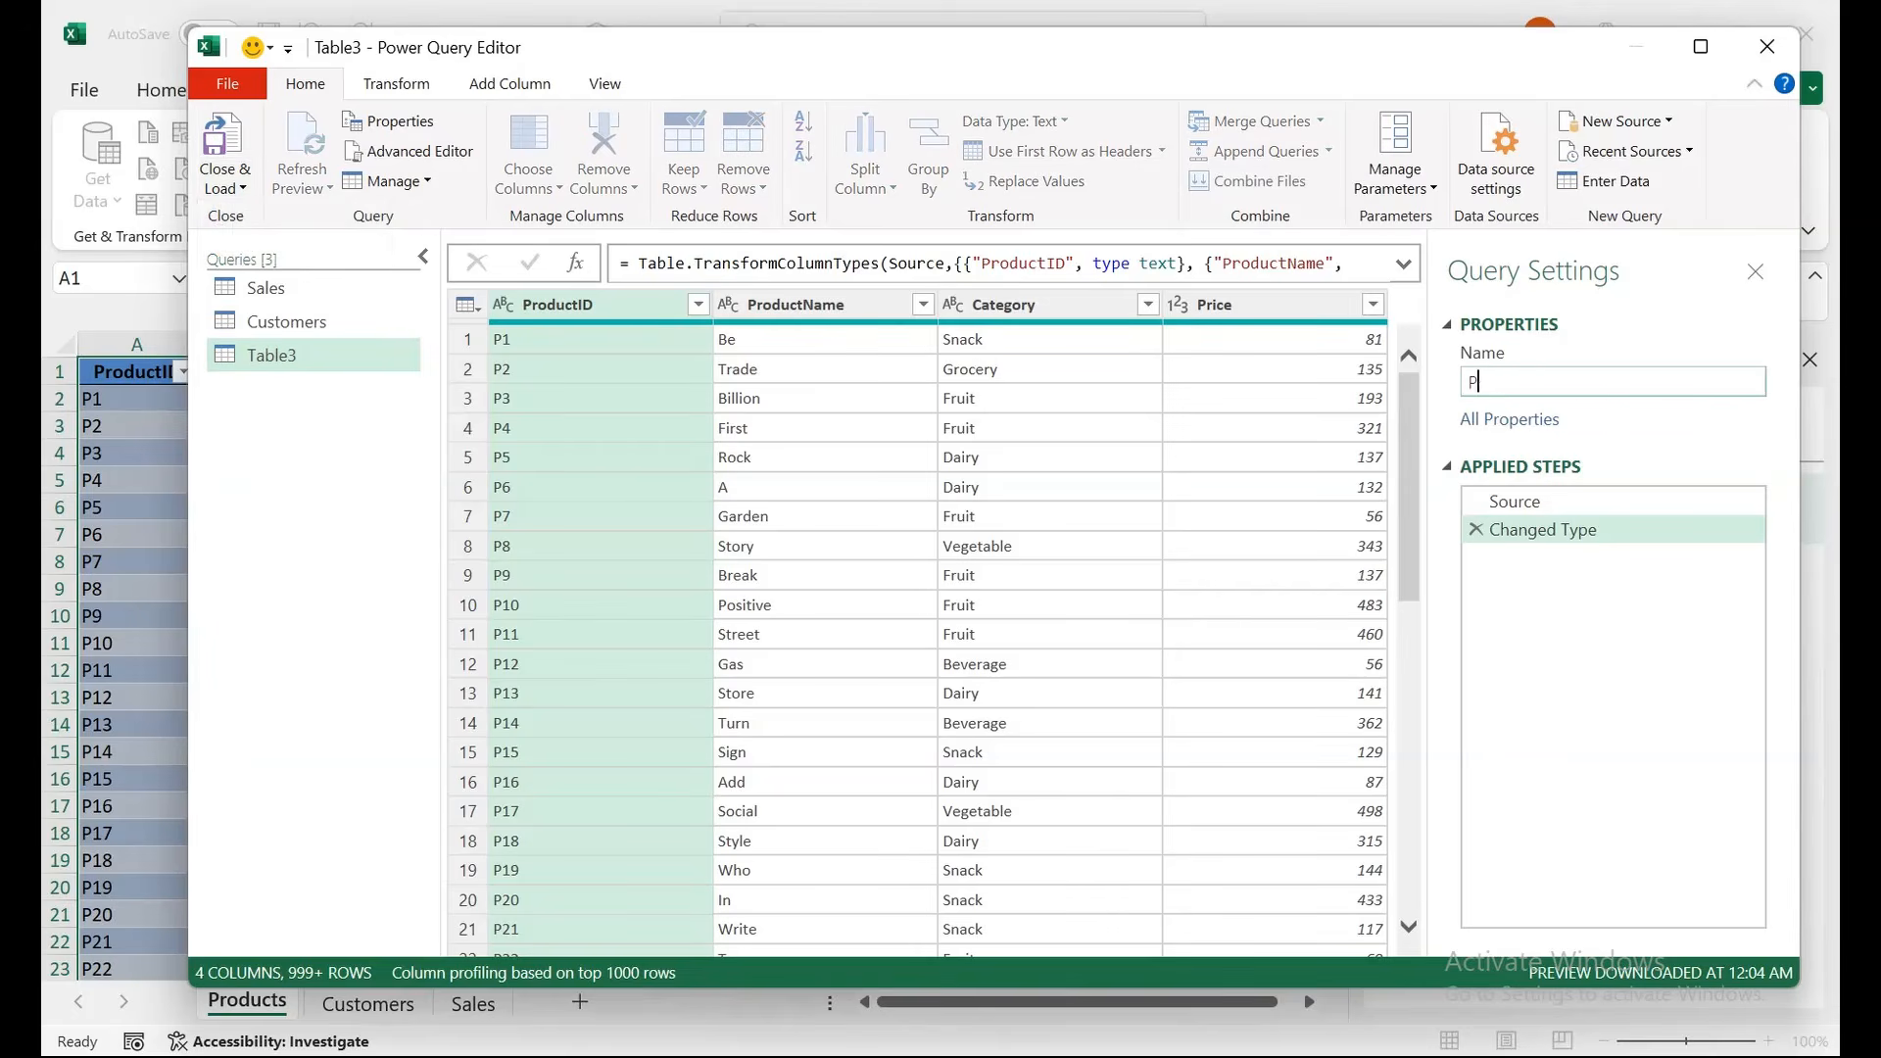
text(roducts)
Close the query editor and load the Products query as Only Create Connection, adding its data to the Data Model.
click(225, 181)
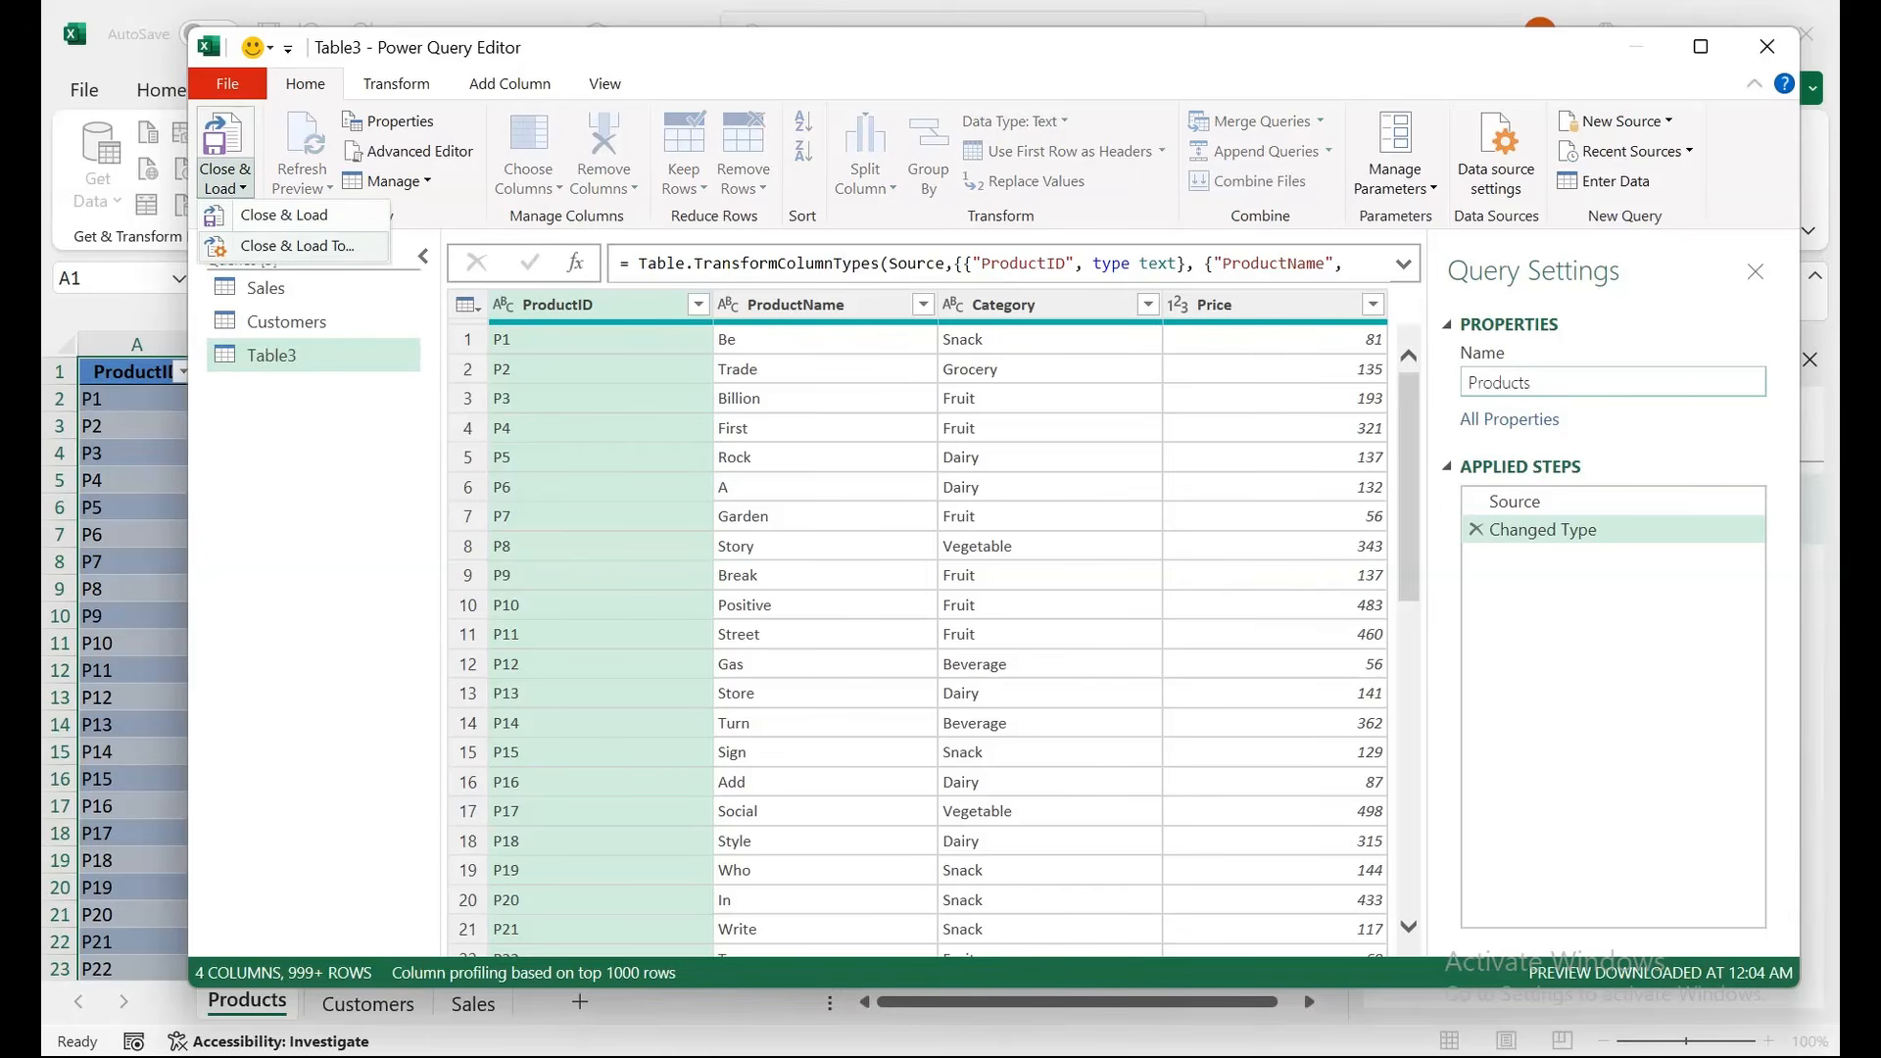
click(297, 245)
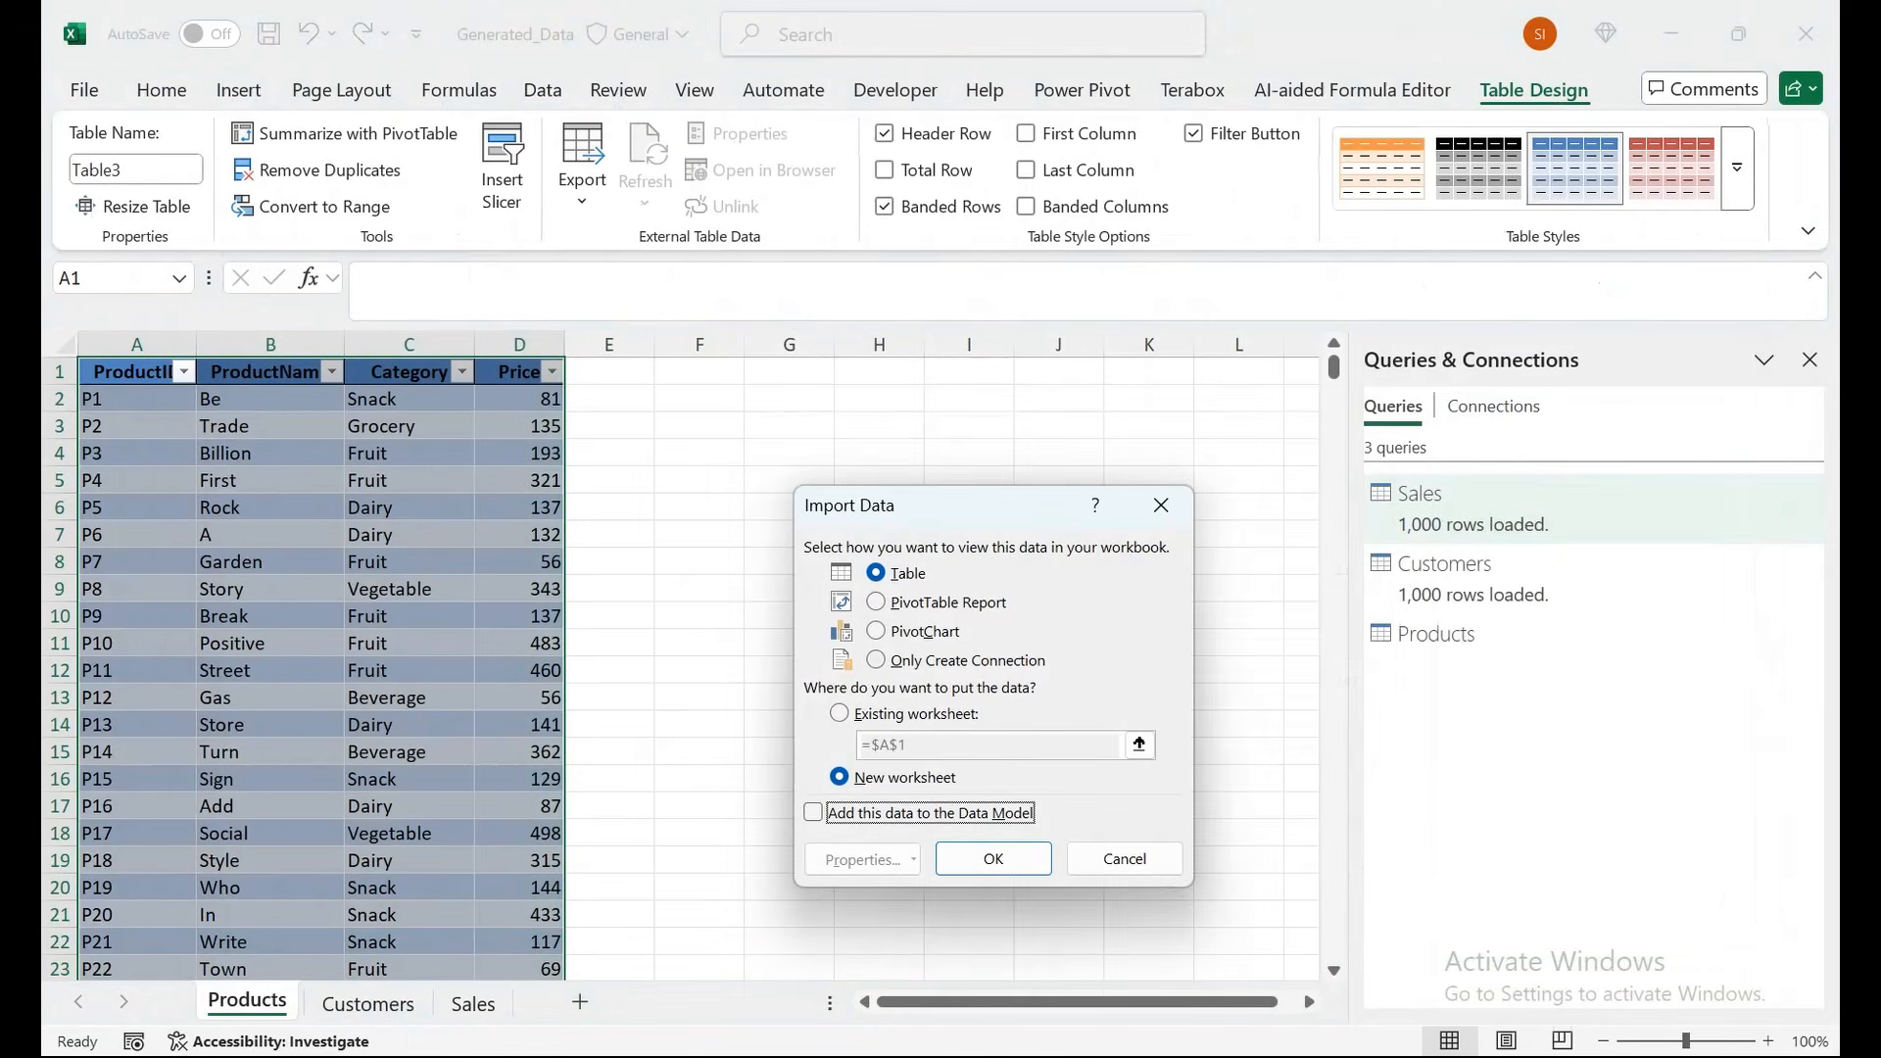
key(alt+o)
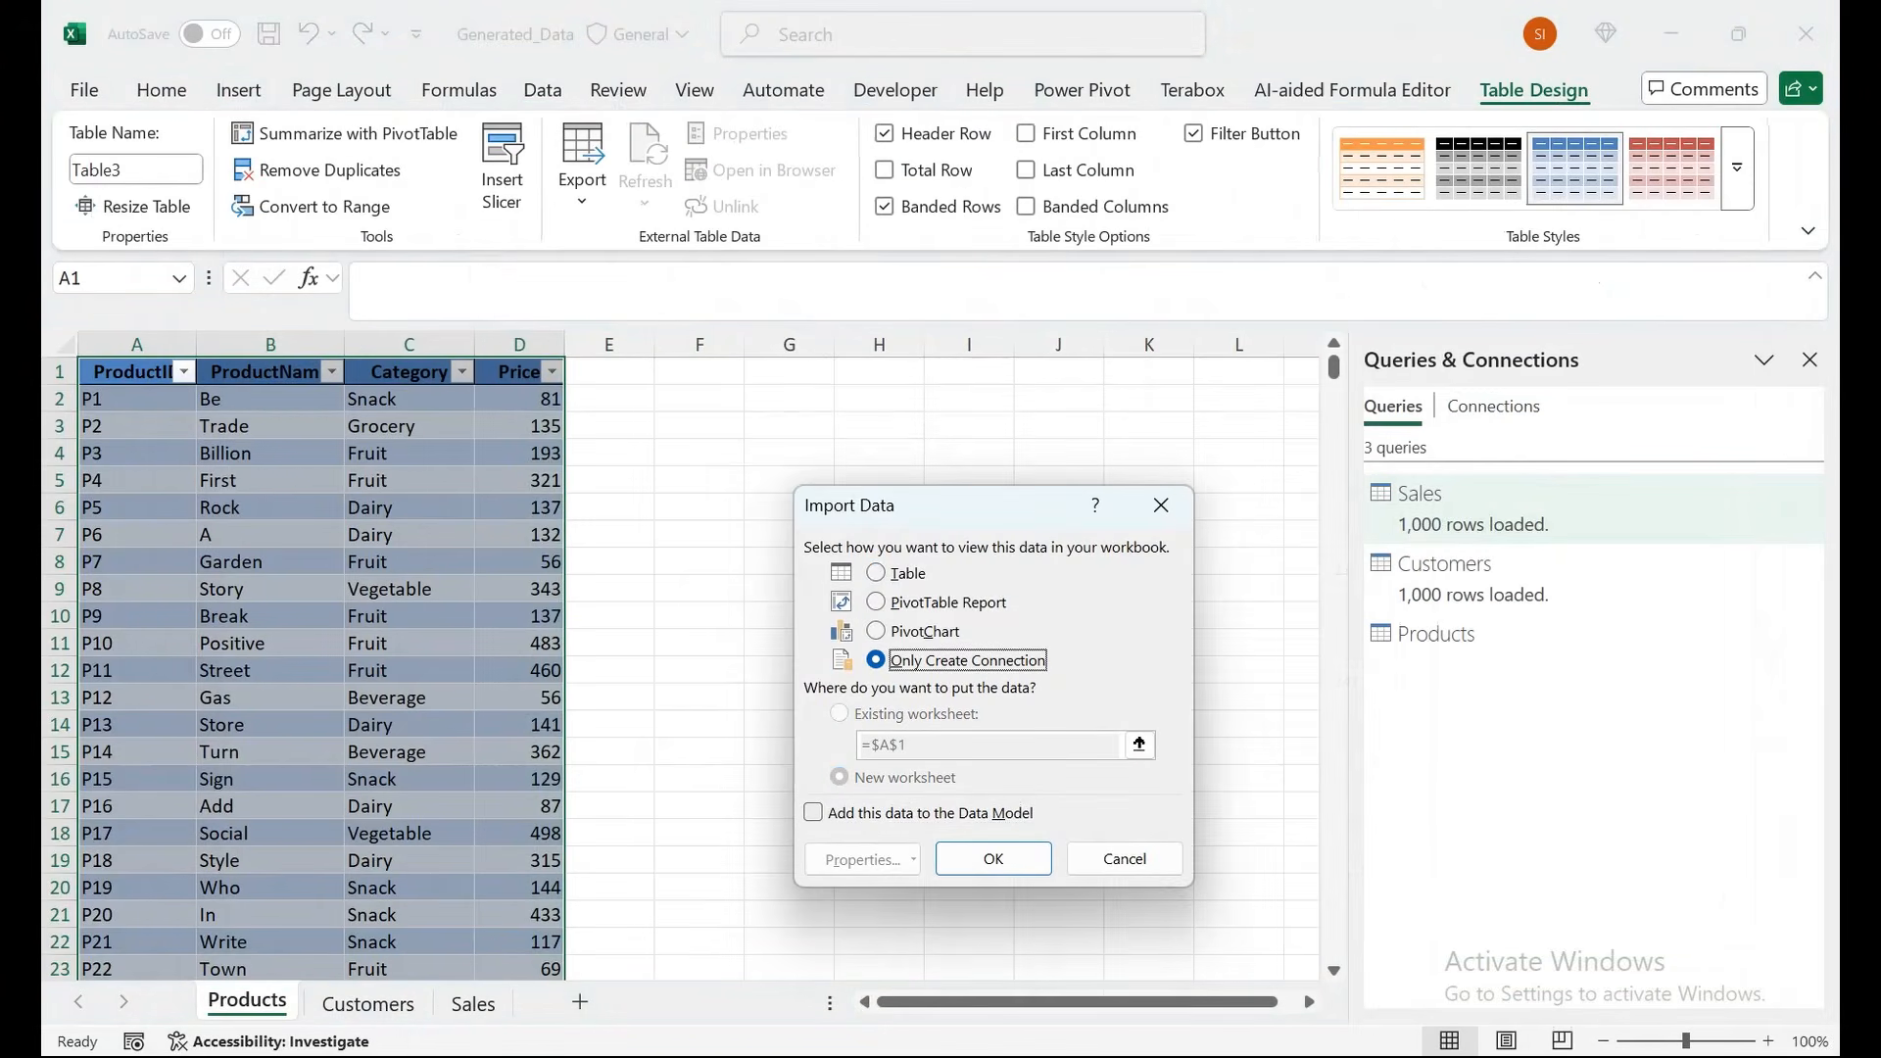
key(alt+m)
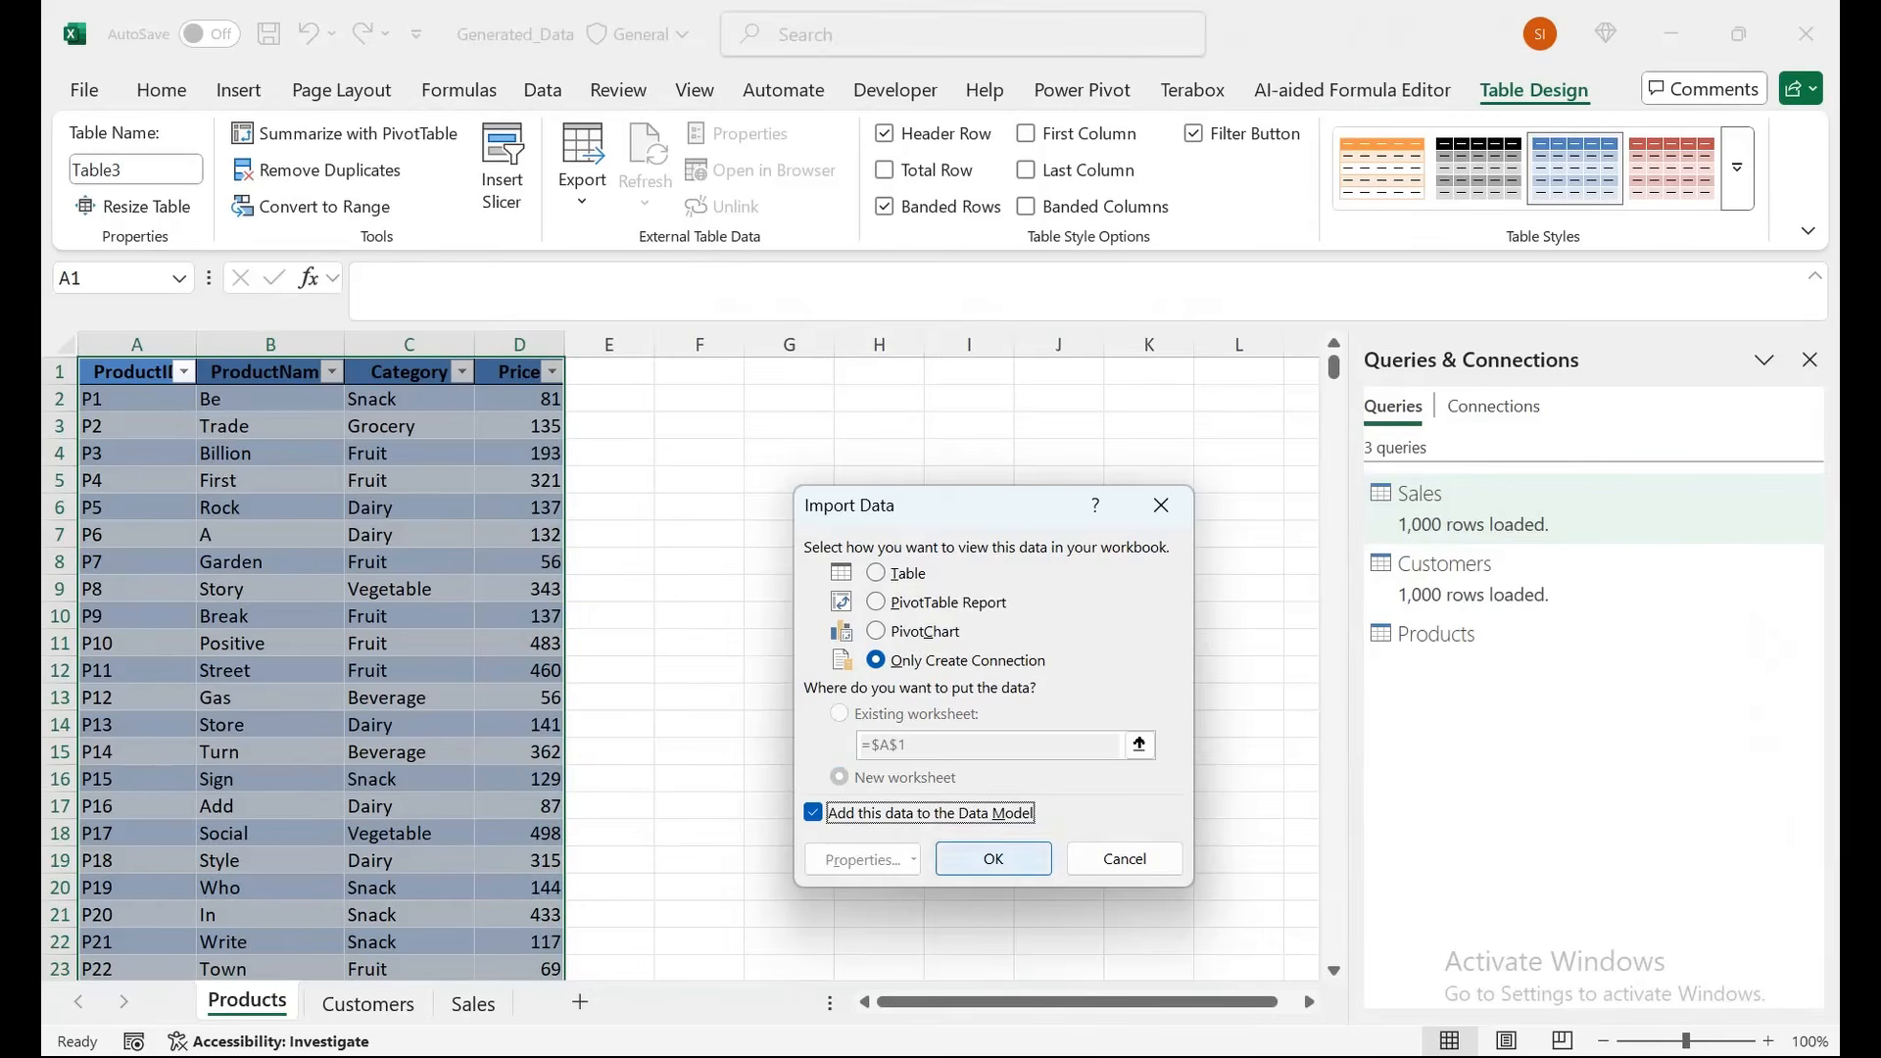
key(Return)
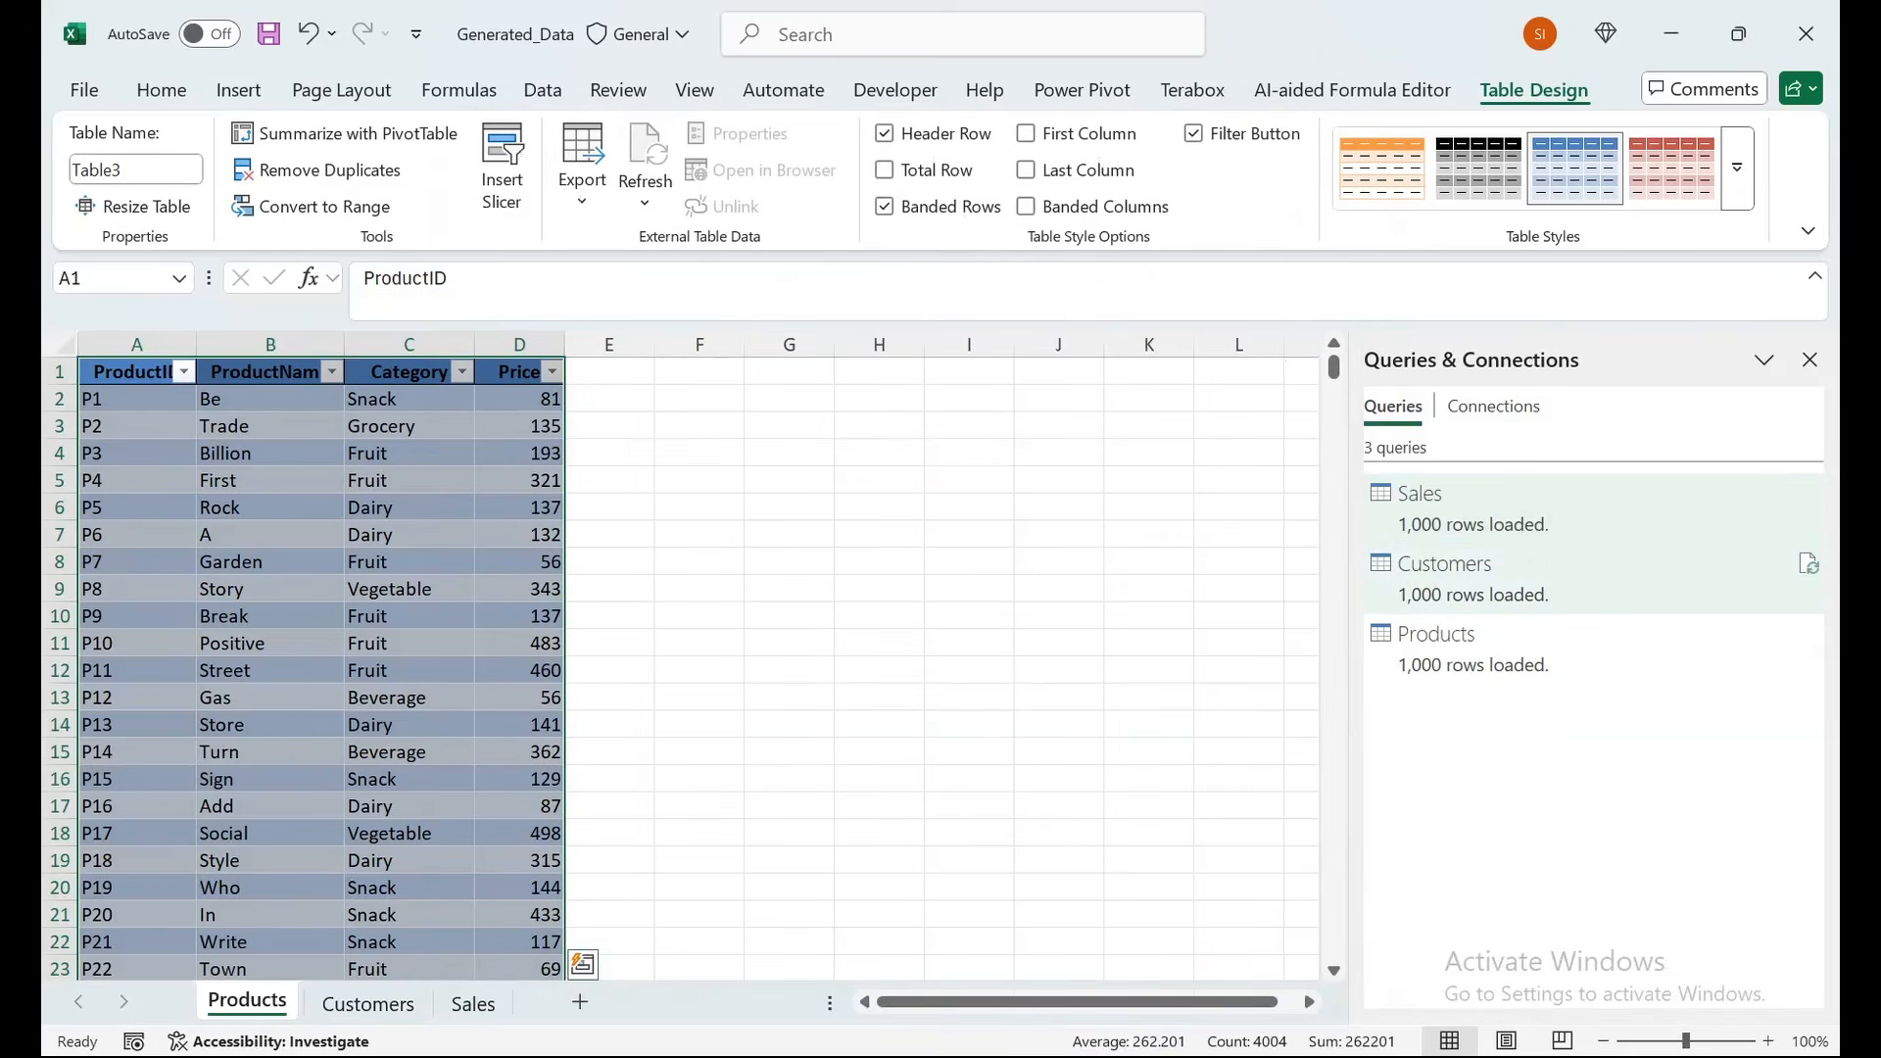
mouse_move(1472, 648)
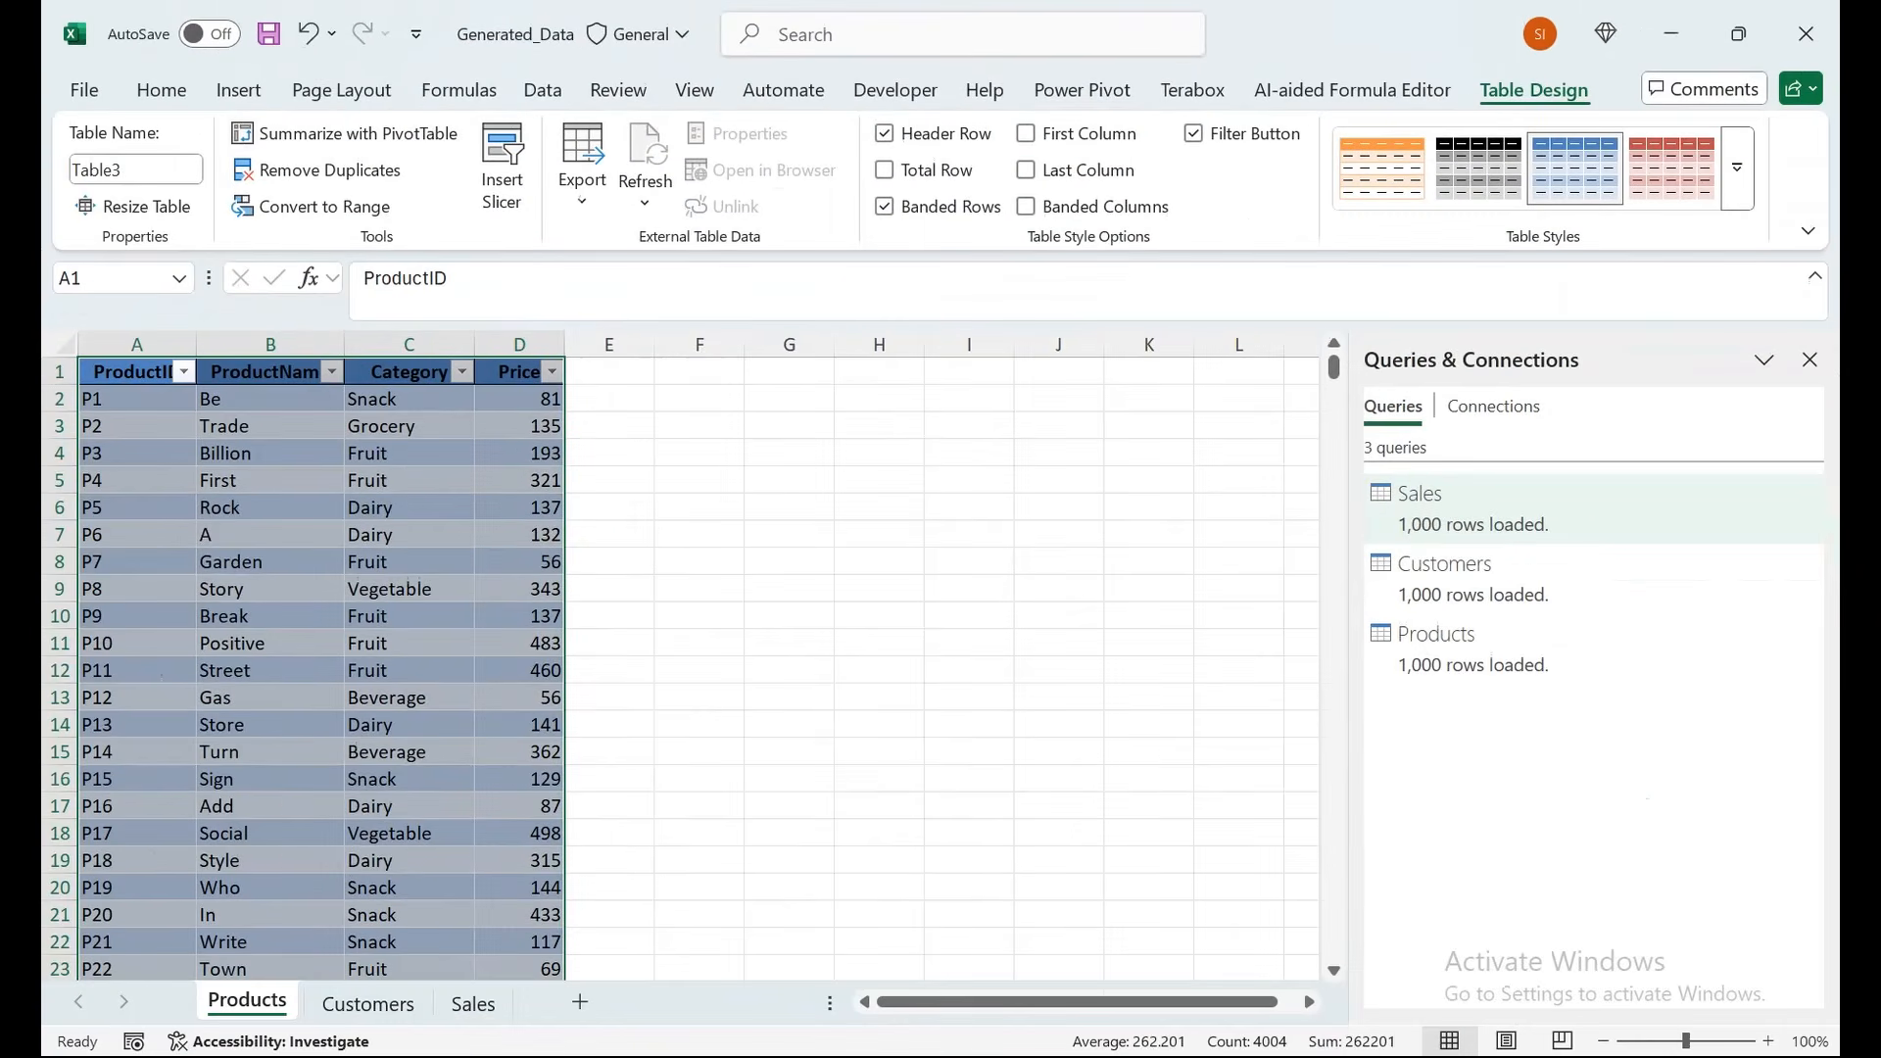
Check in the COM Add-ins list whether Microsoft Power Pivot for Excel is enabled.
click(84, 90)
click(131, 1006)
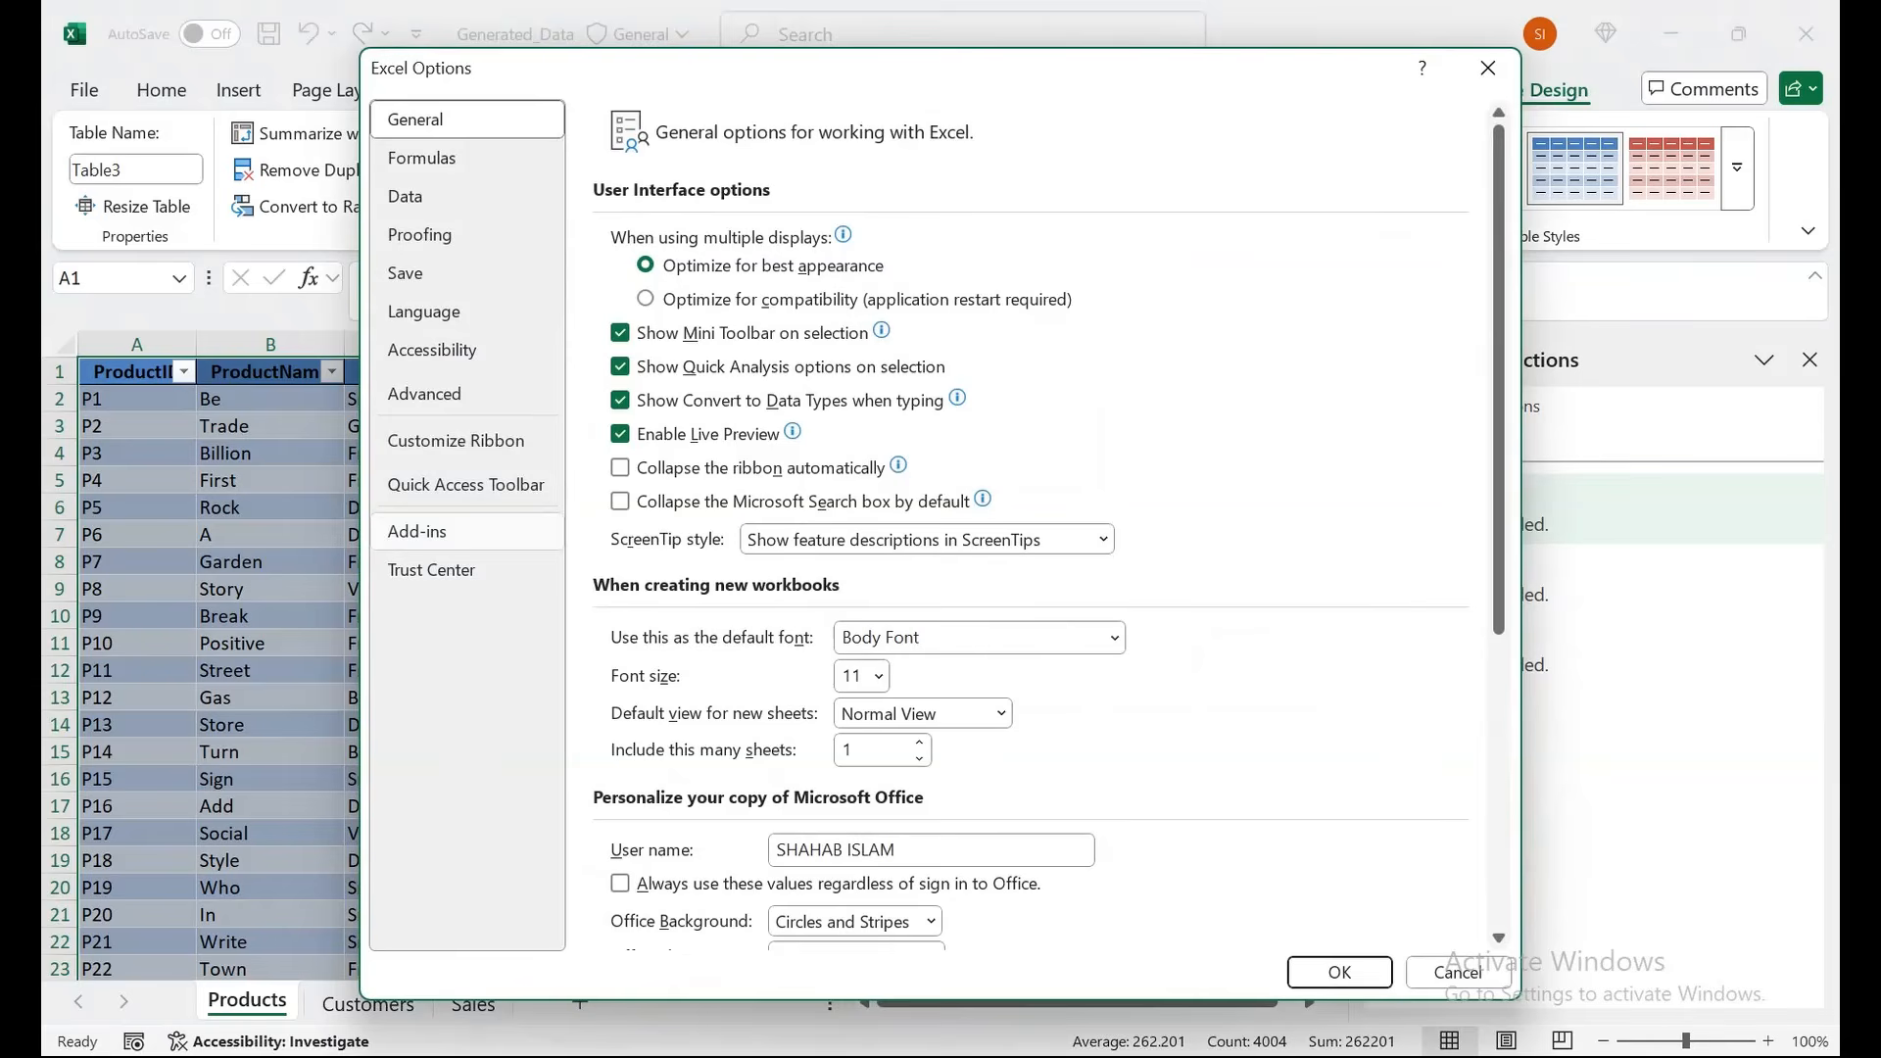
click(417, 530)
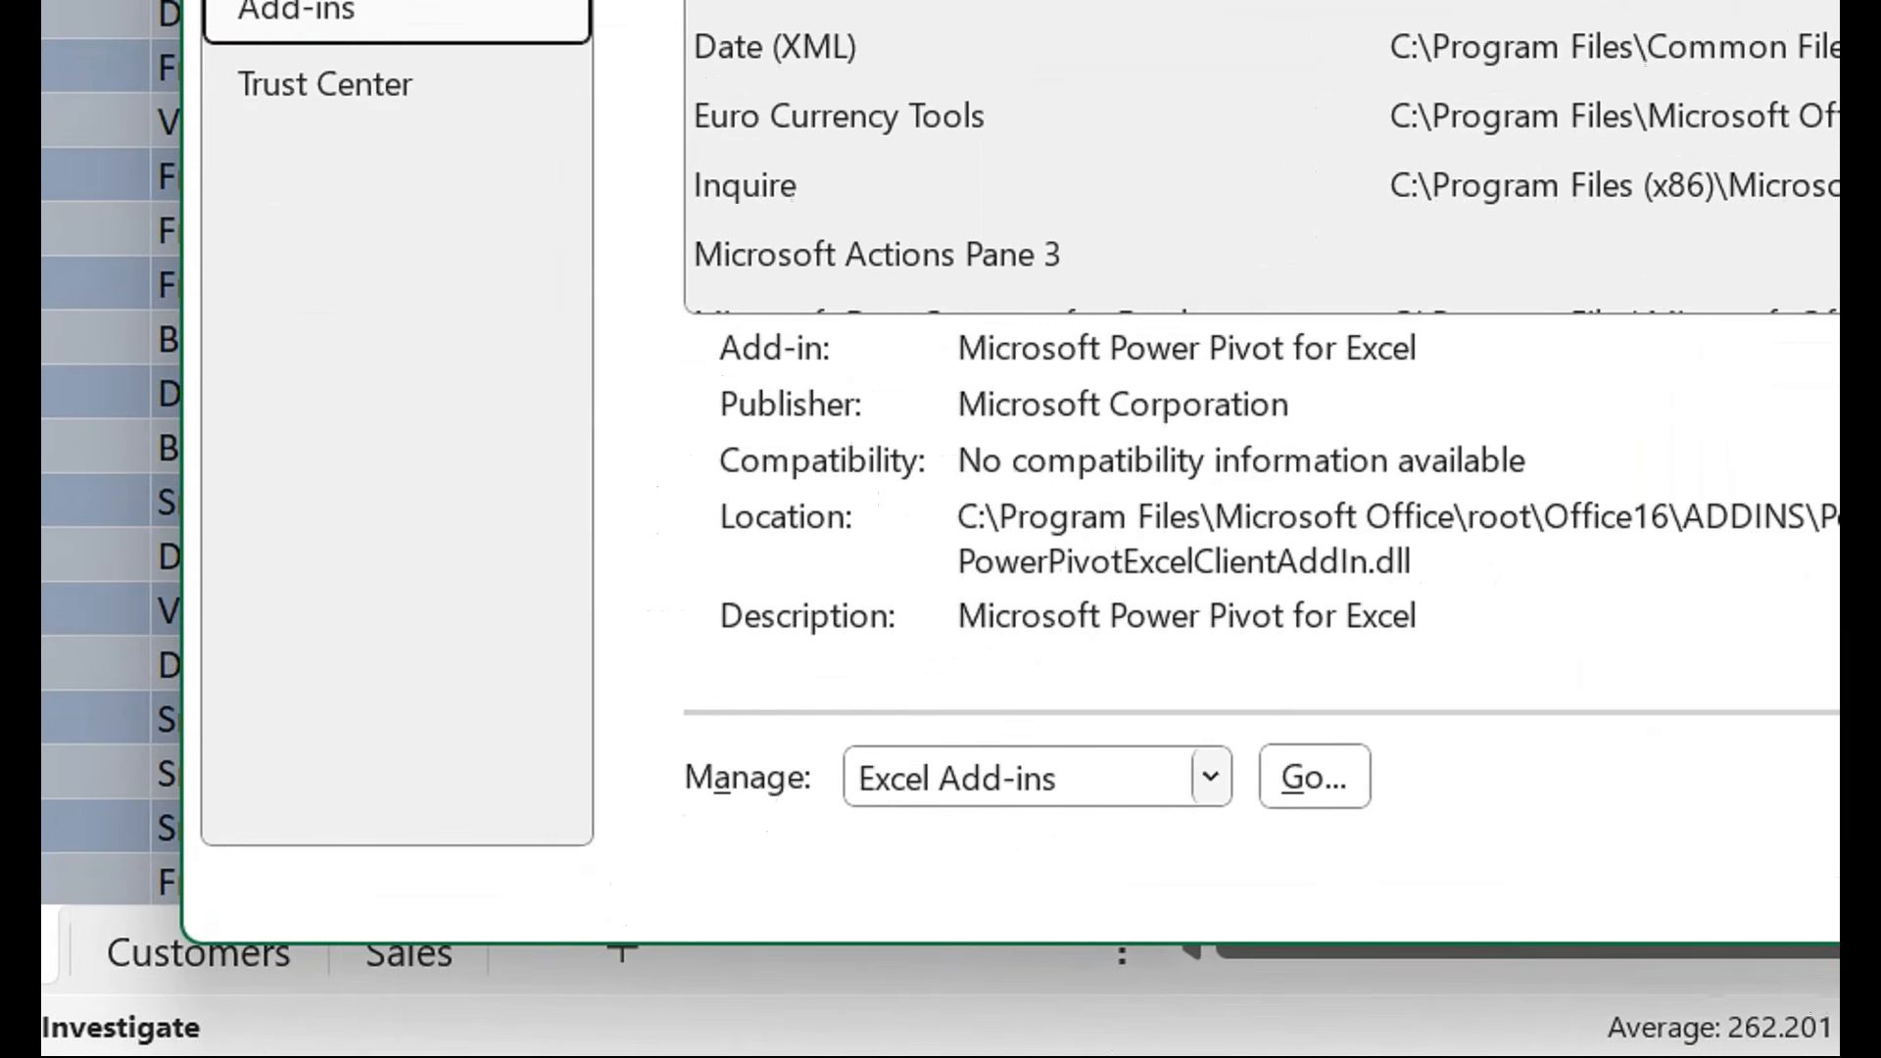
click(1211, 777)
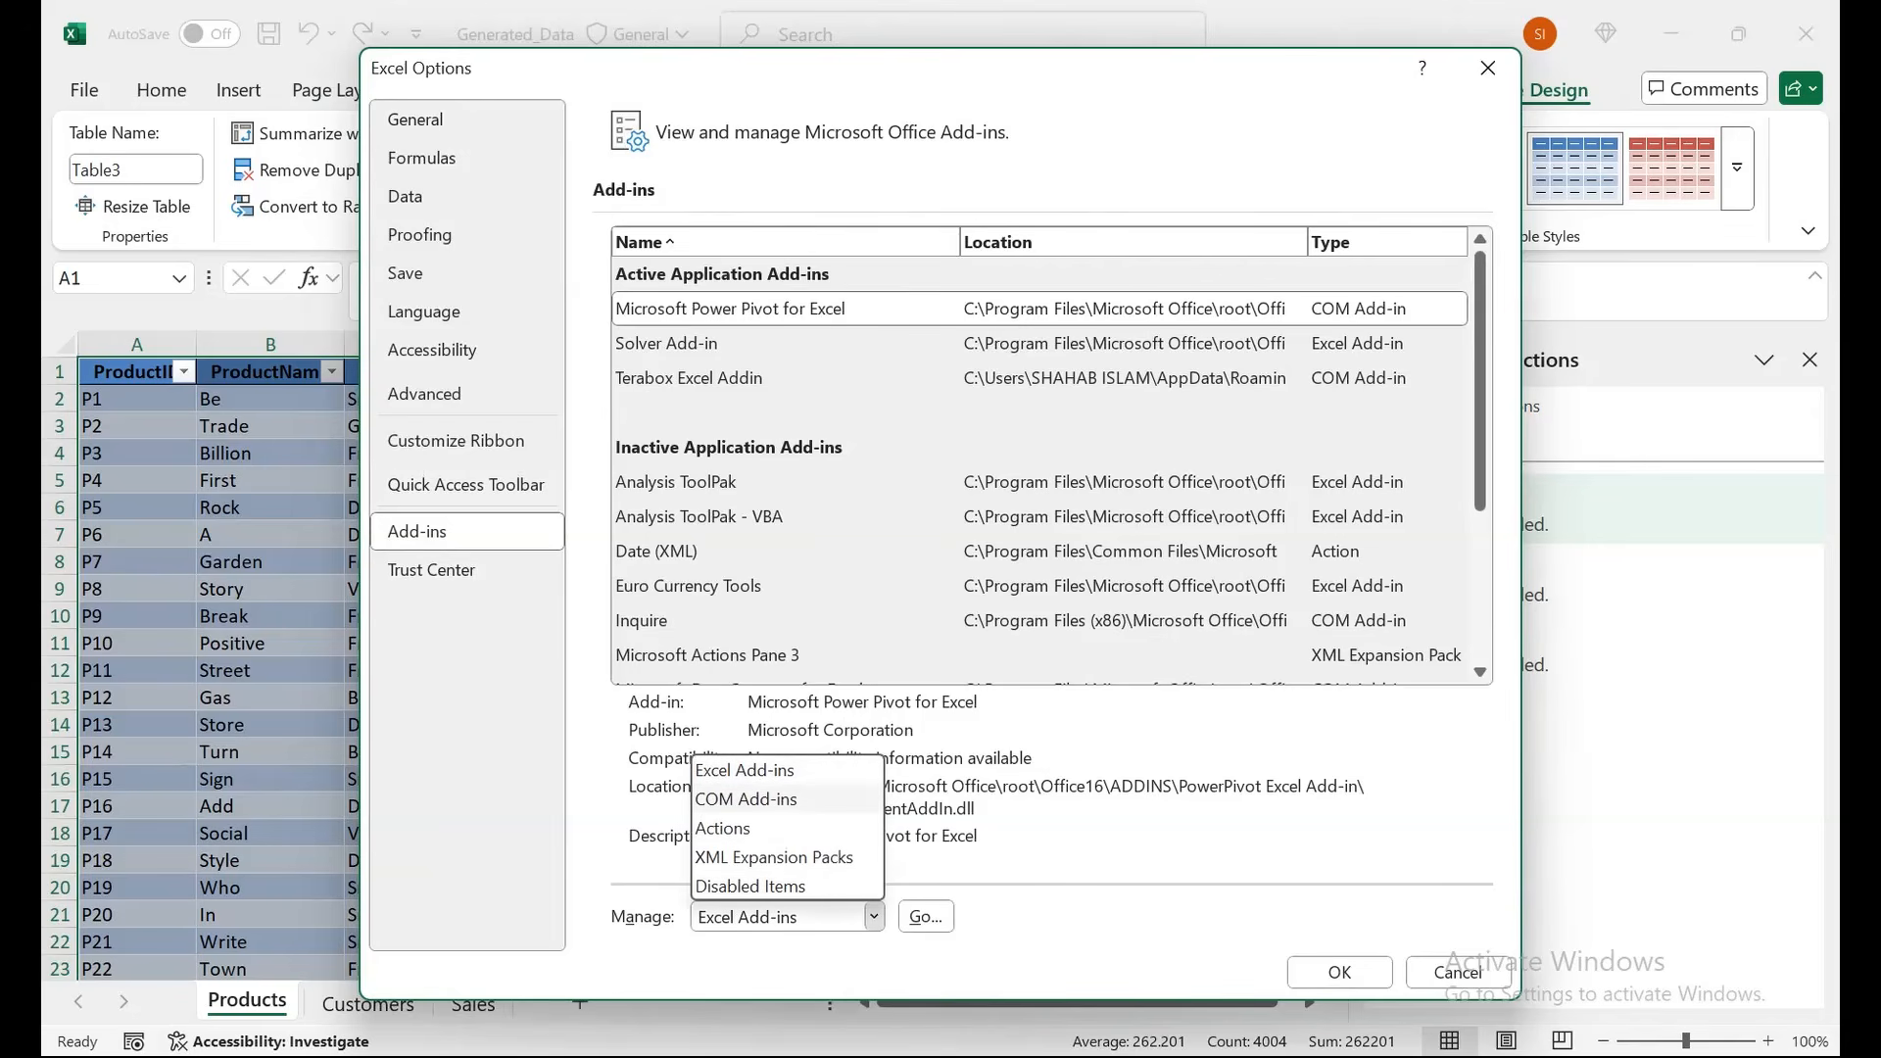
click(747, 798)
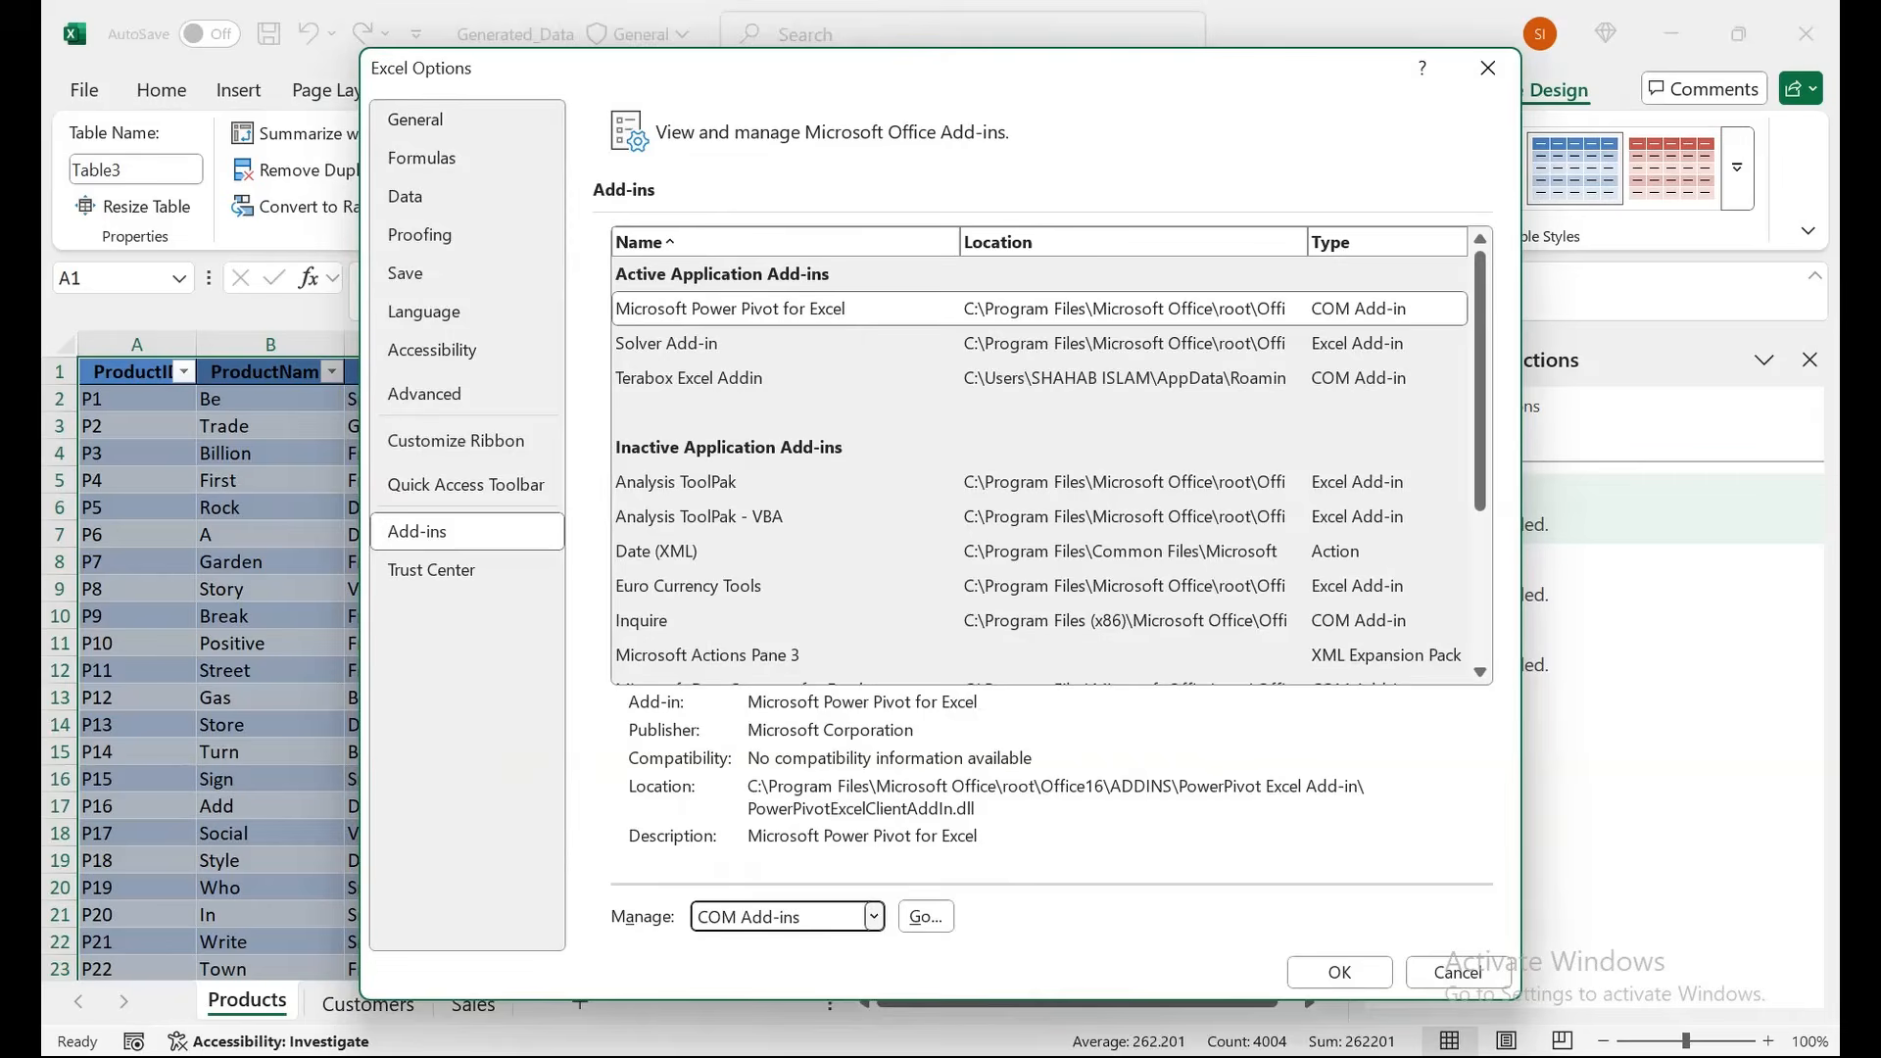
click(926, 916)
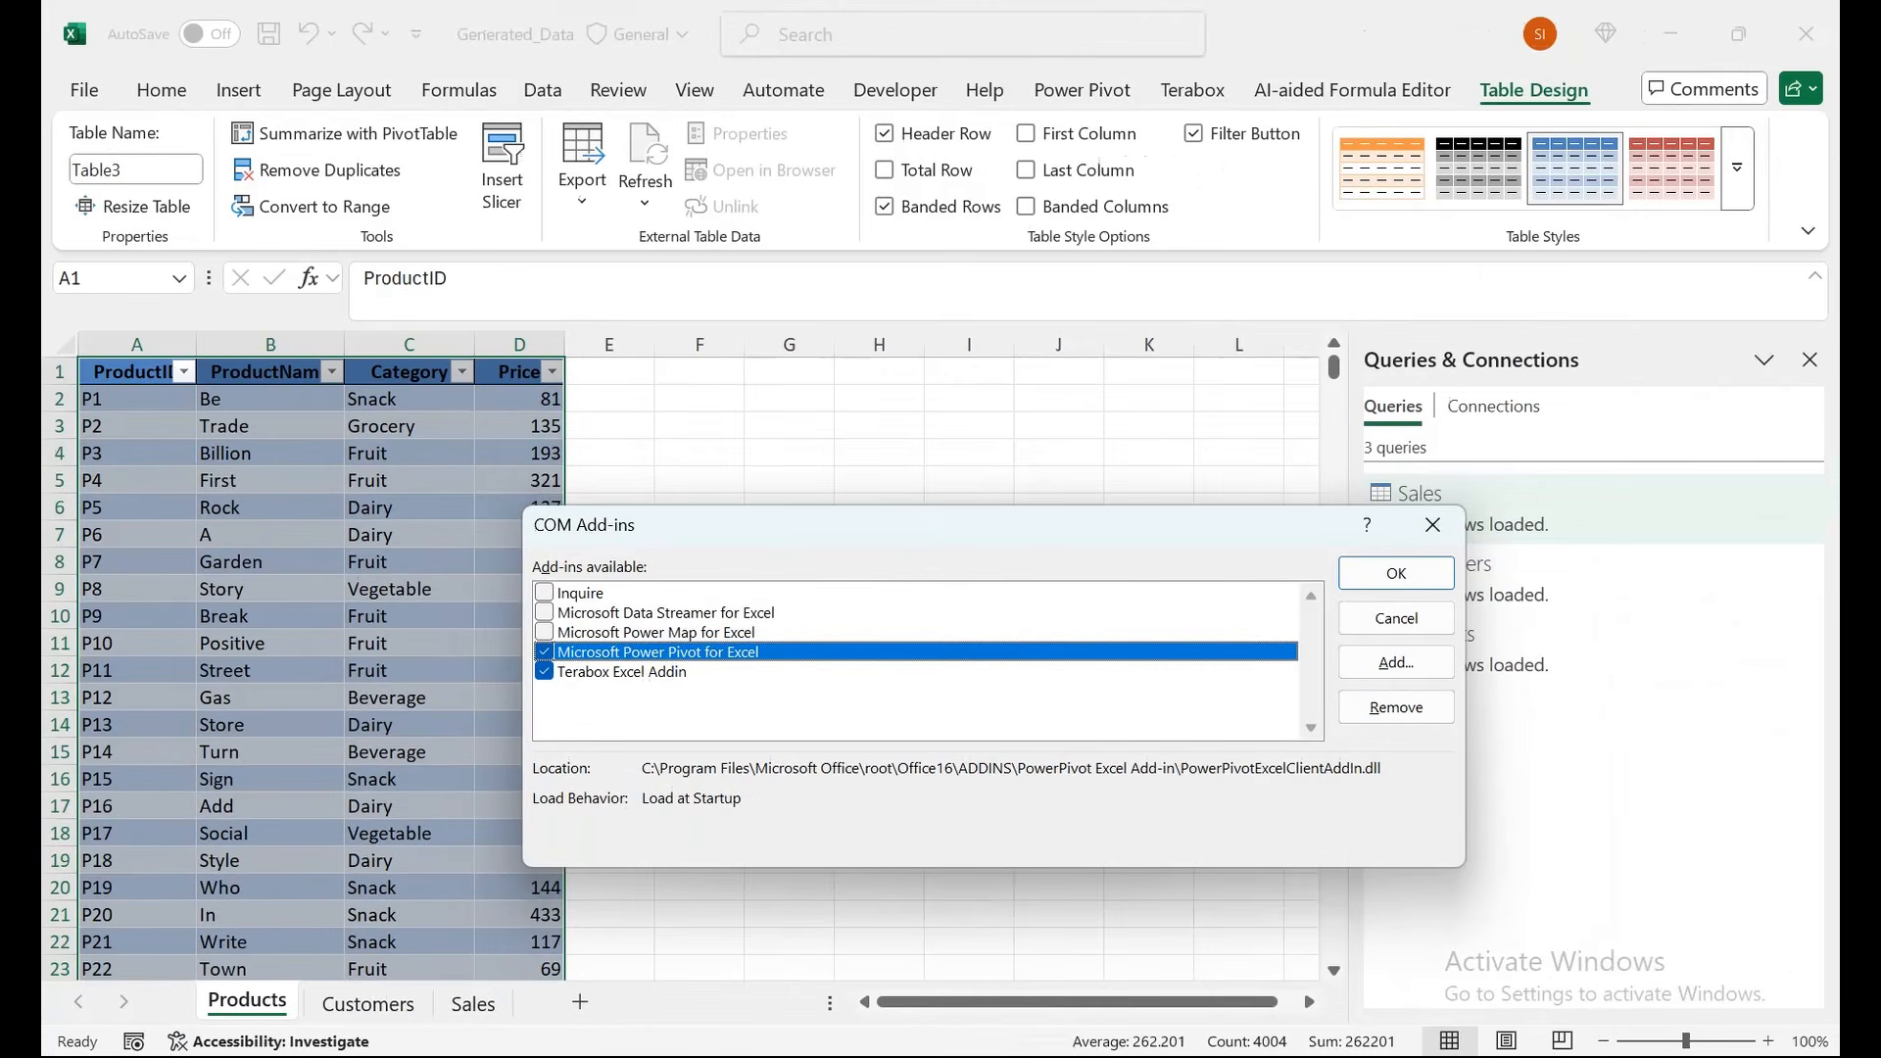
click(1432, 525)
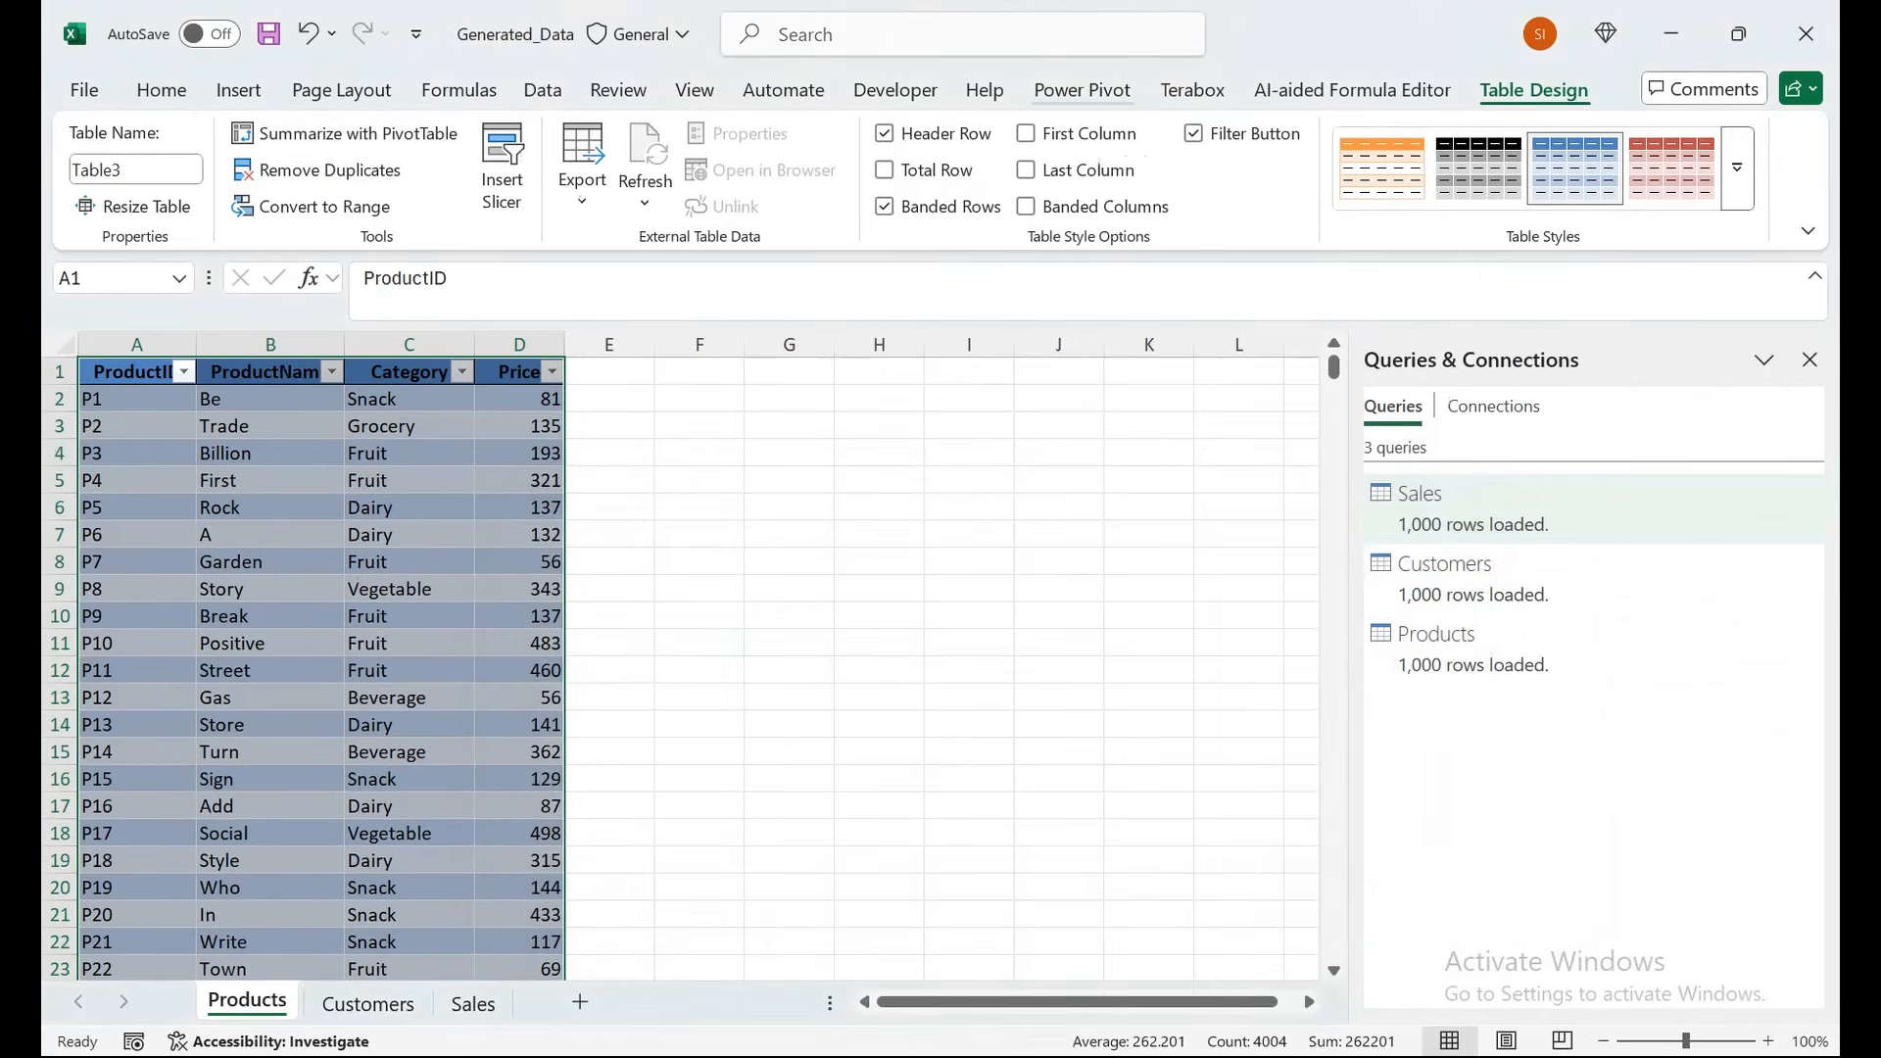
Open the workbook's data model in the Power Pivot window and switch it to Diagram View.
click(1082, 89)
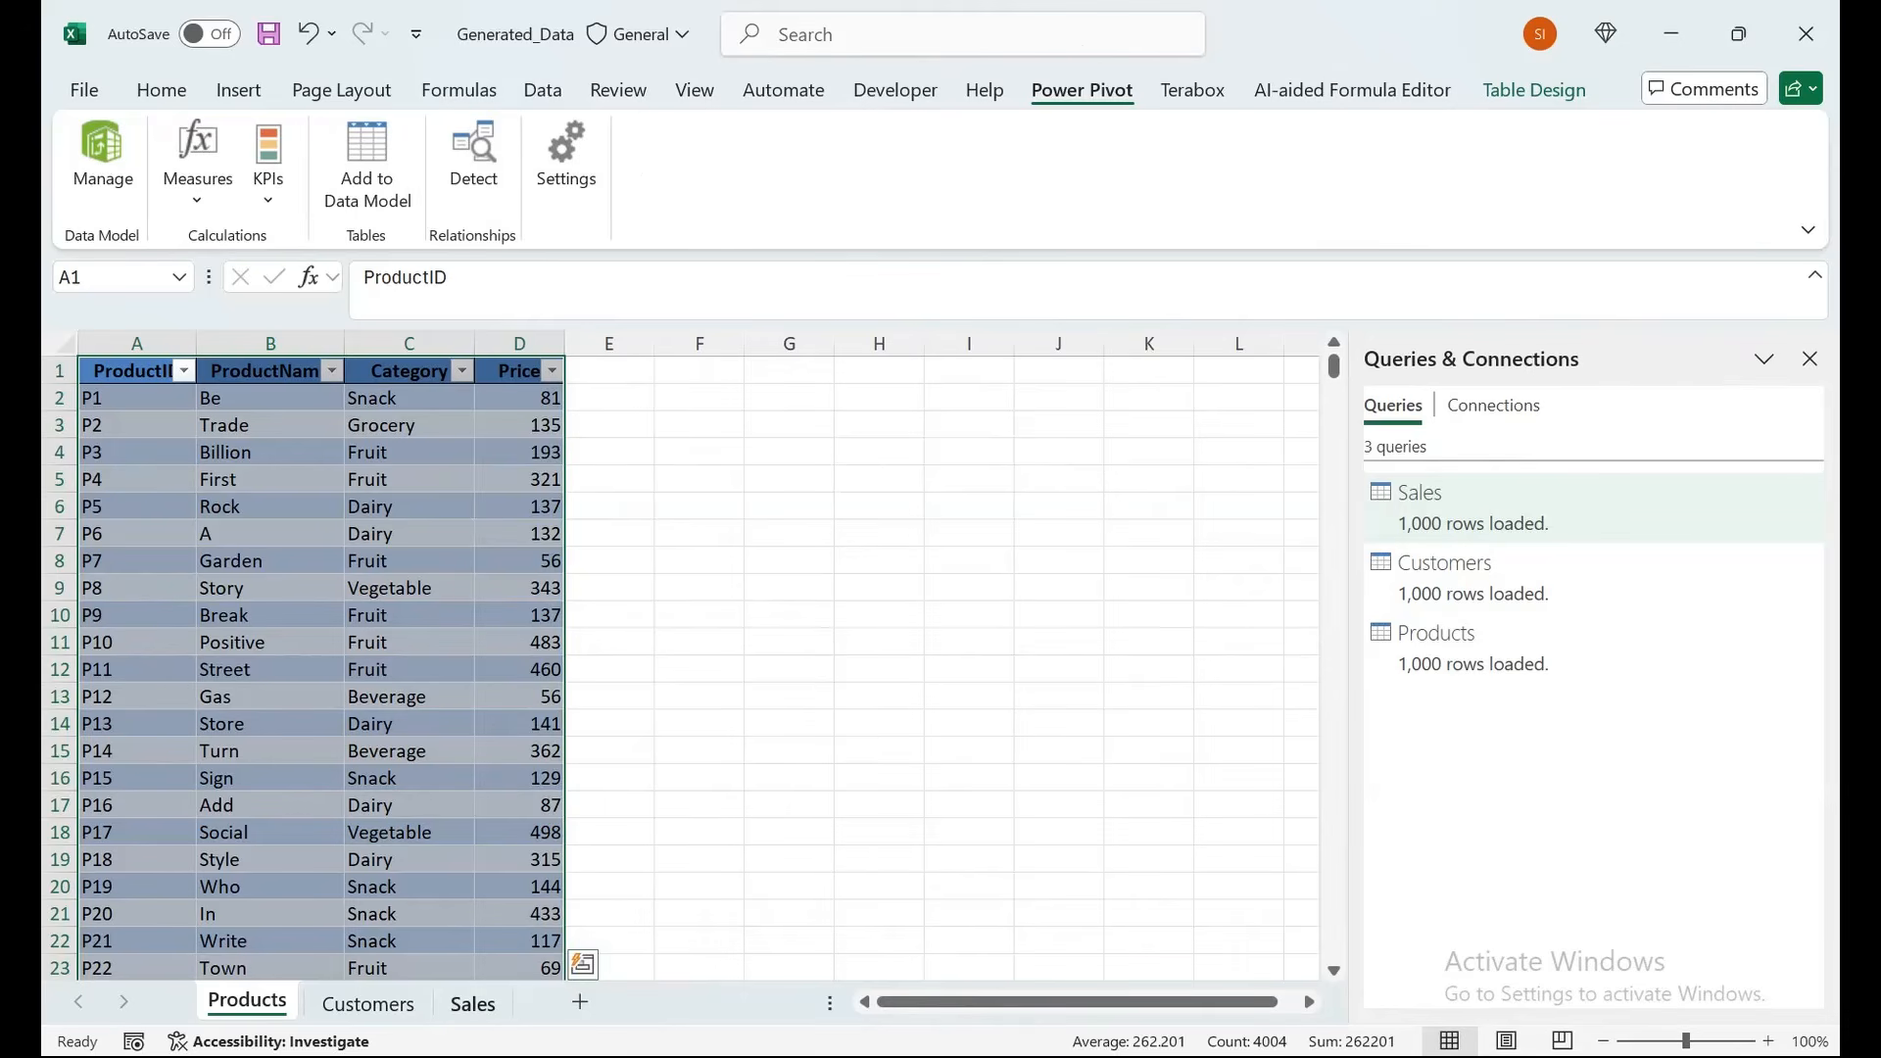
click(472, 1003)
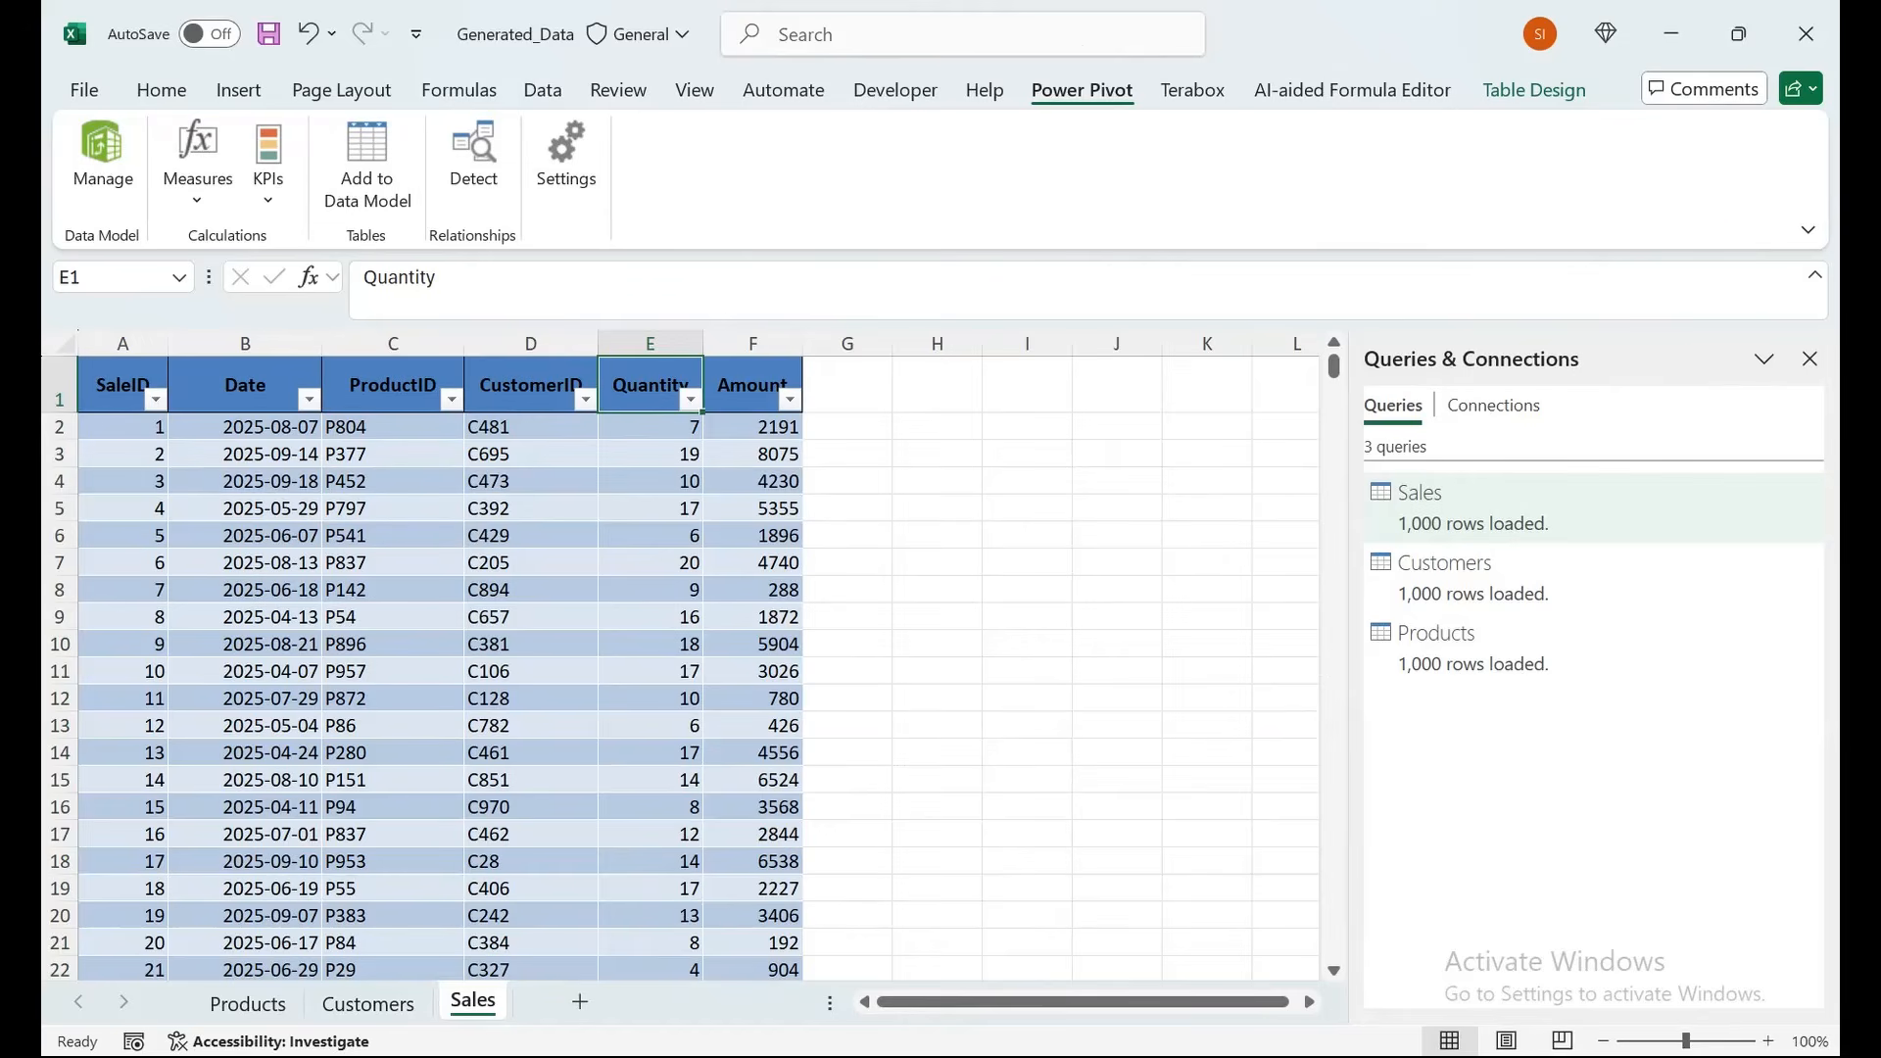
click(247, 1003)
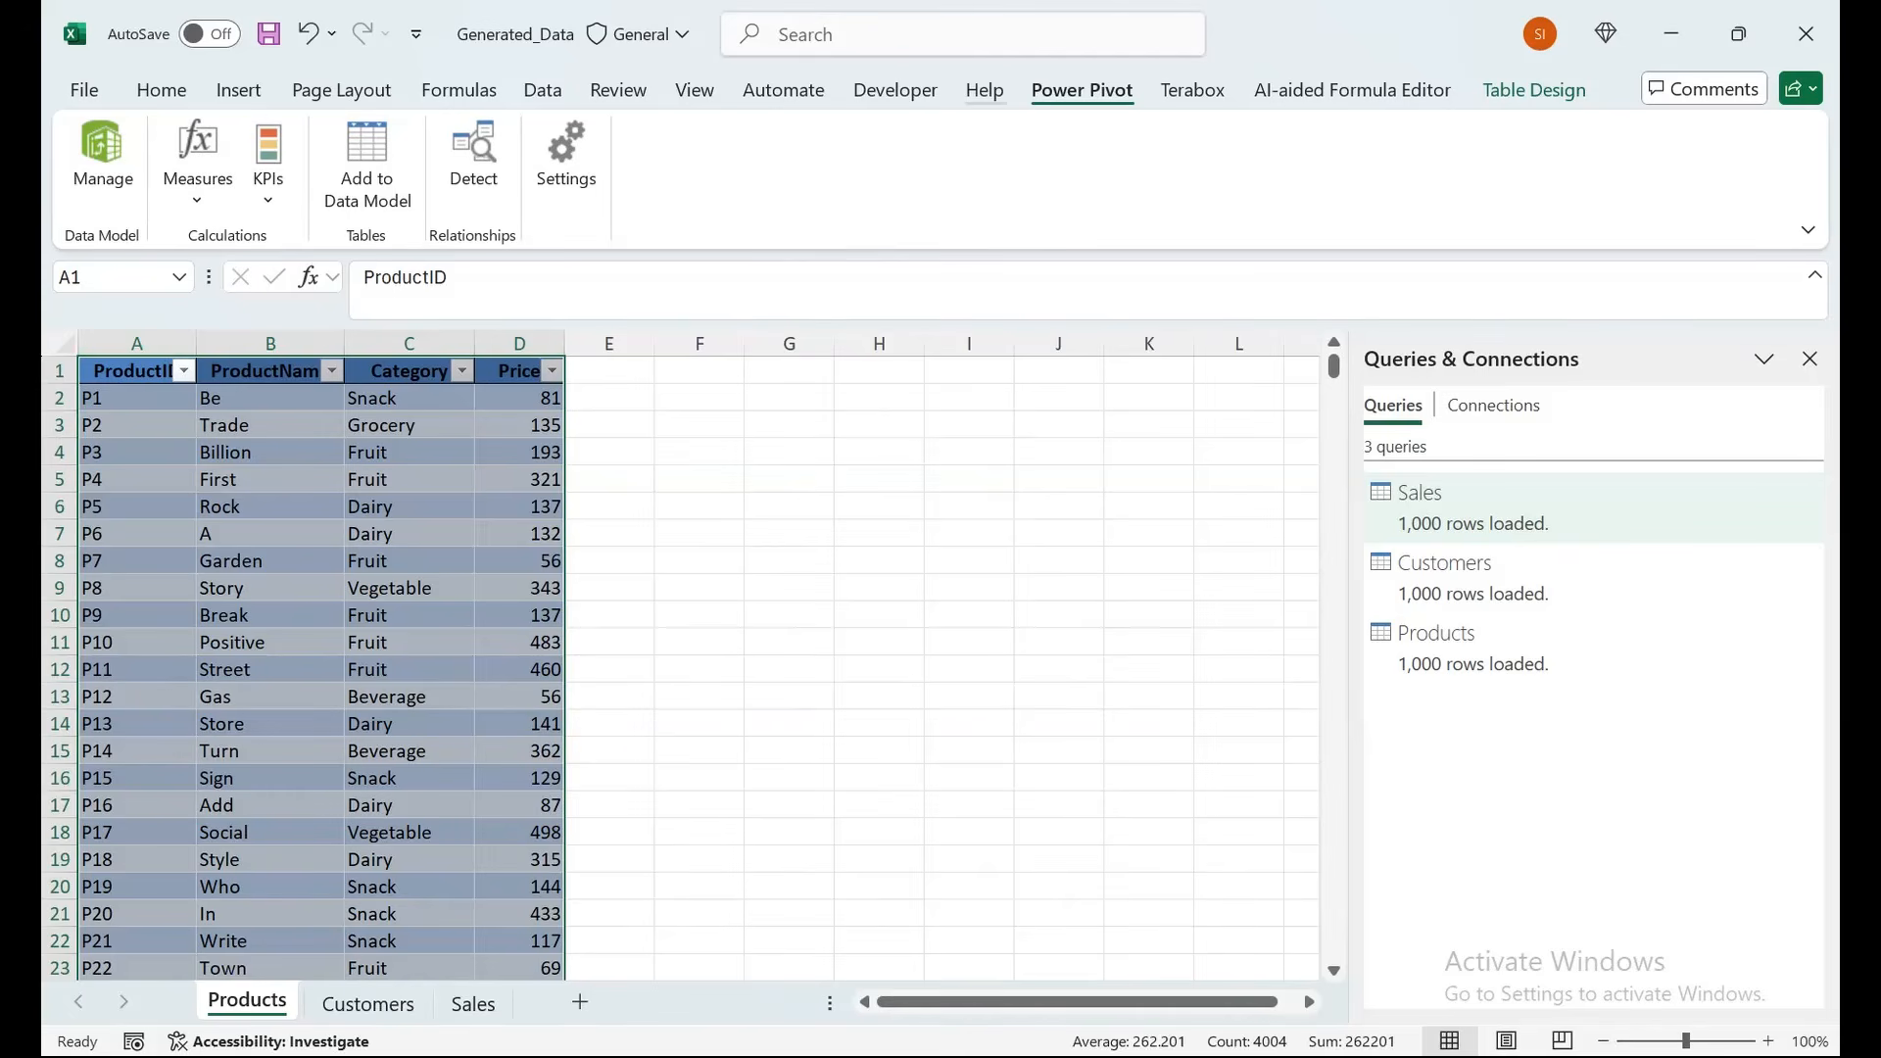
click(102, 161)
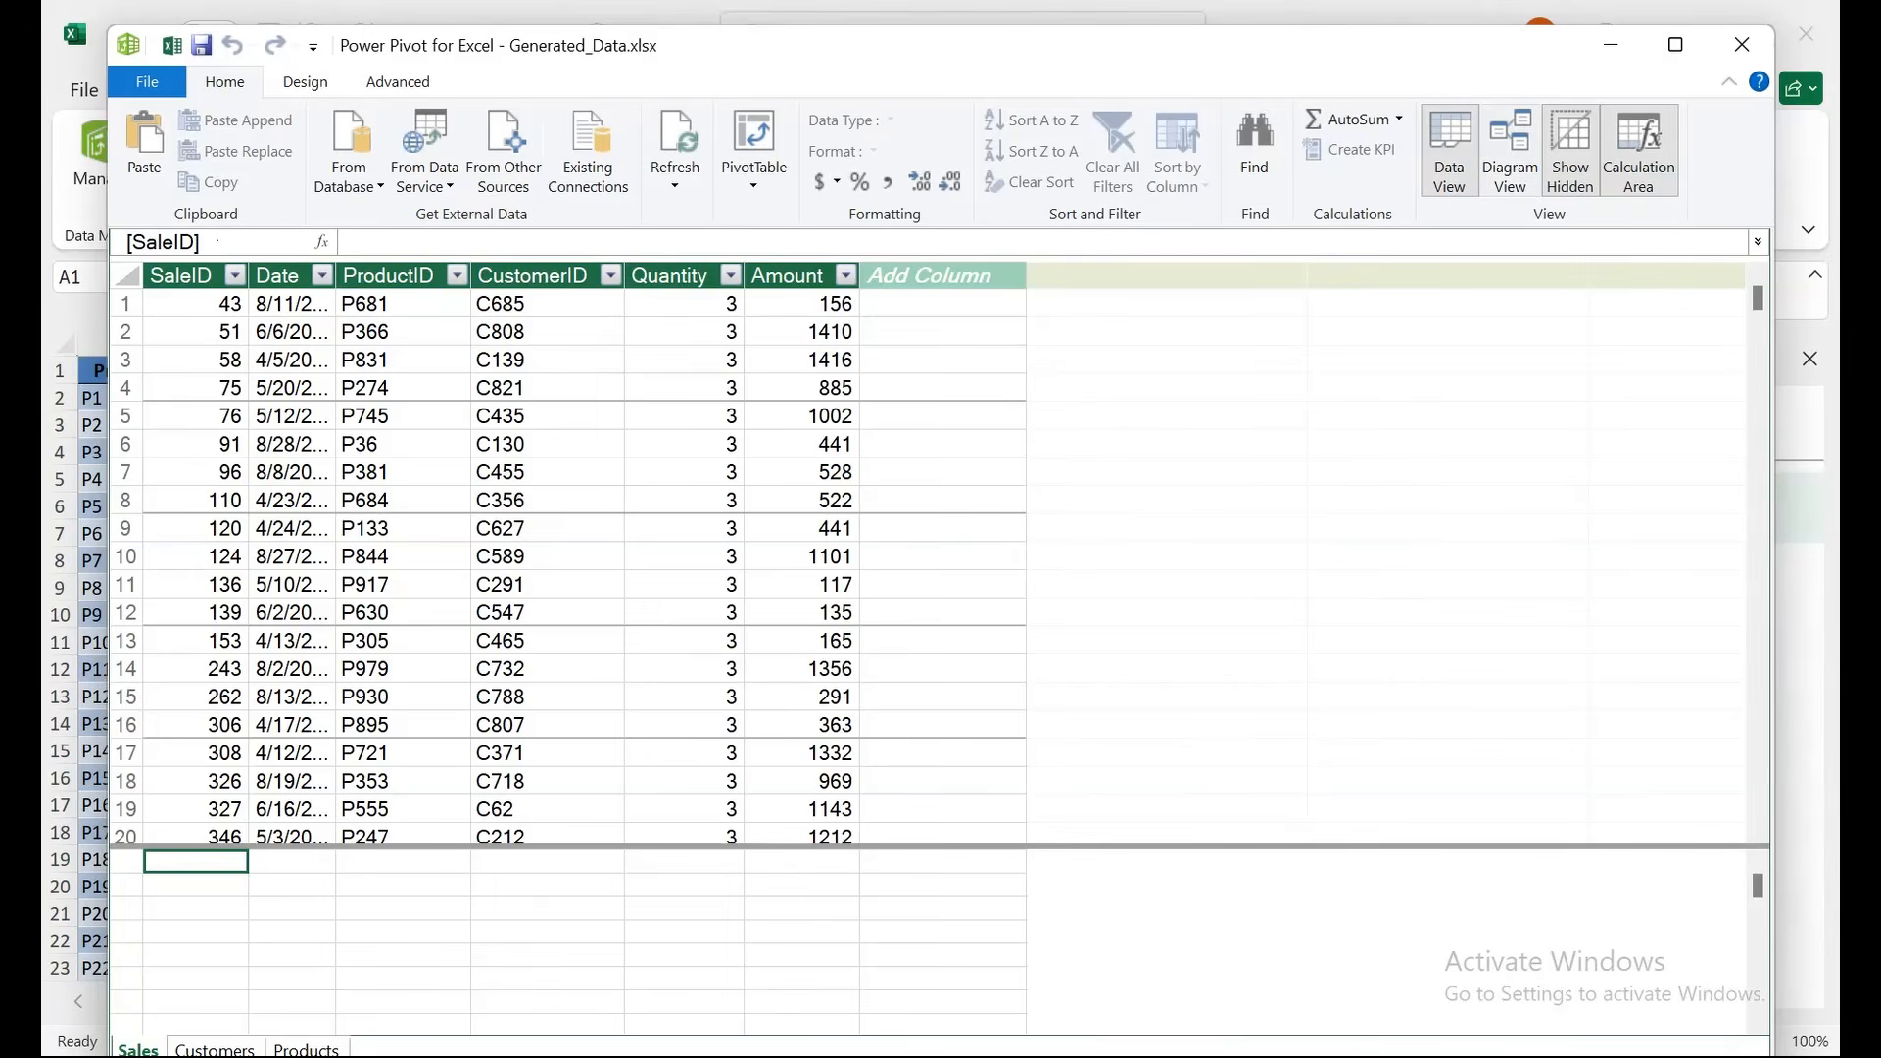
click(1510, 152)
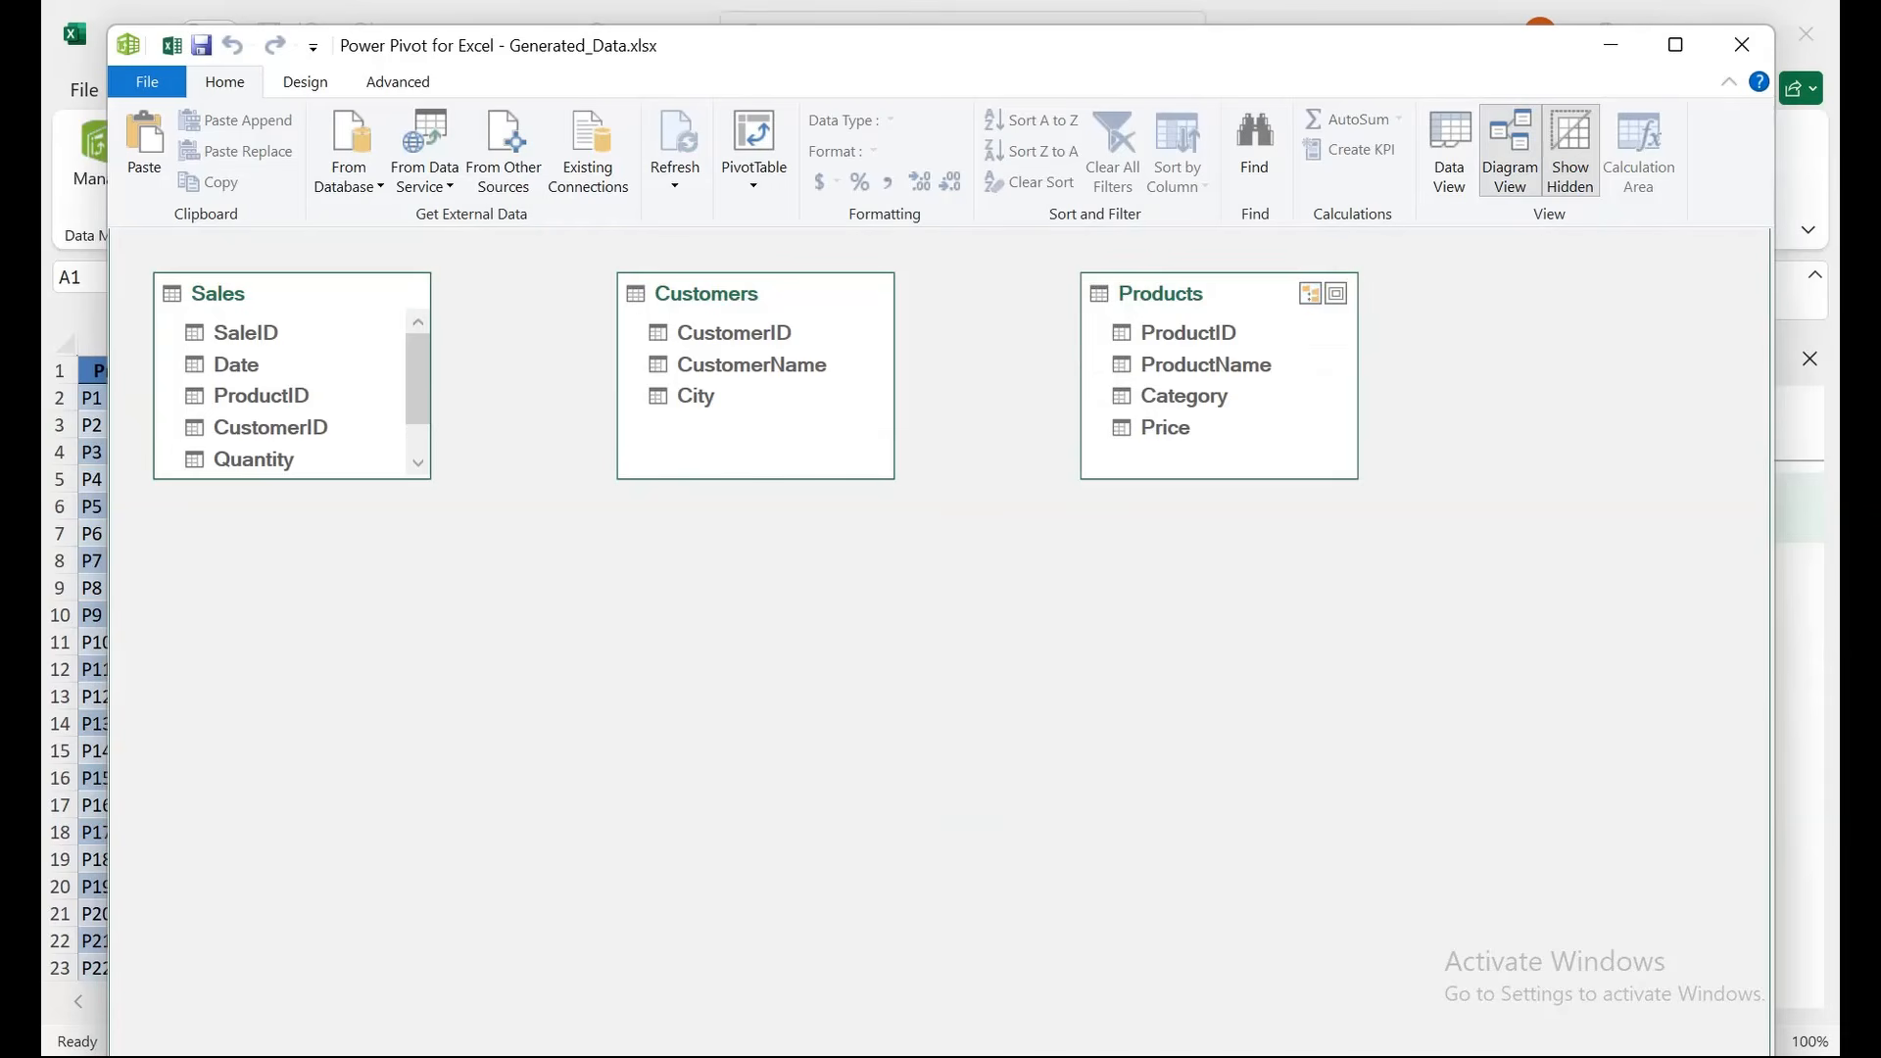
Rearrange the Products, Customers and Sales tables in the diagram and enlarge the Sales table to fit all its fields.
drag(1160, 293, 1235, 342)
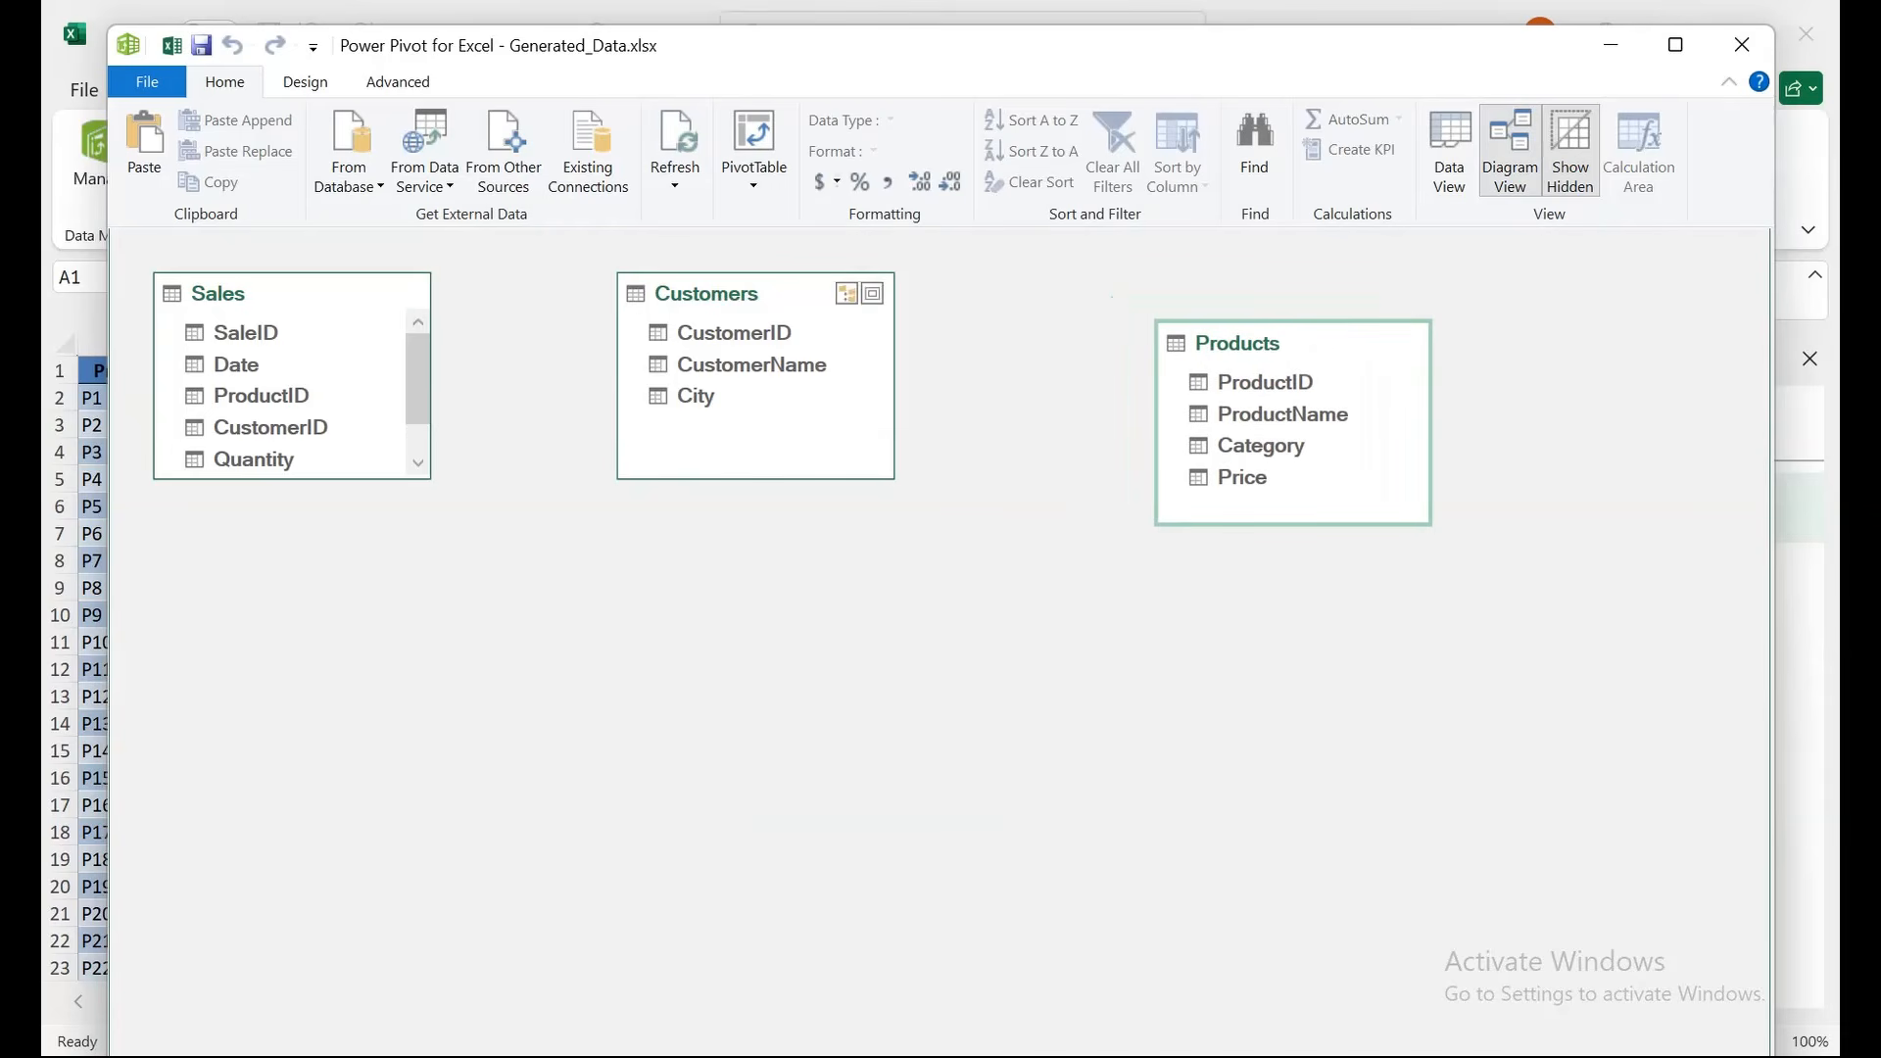
drag(706, 293, 848, 340)
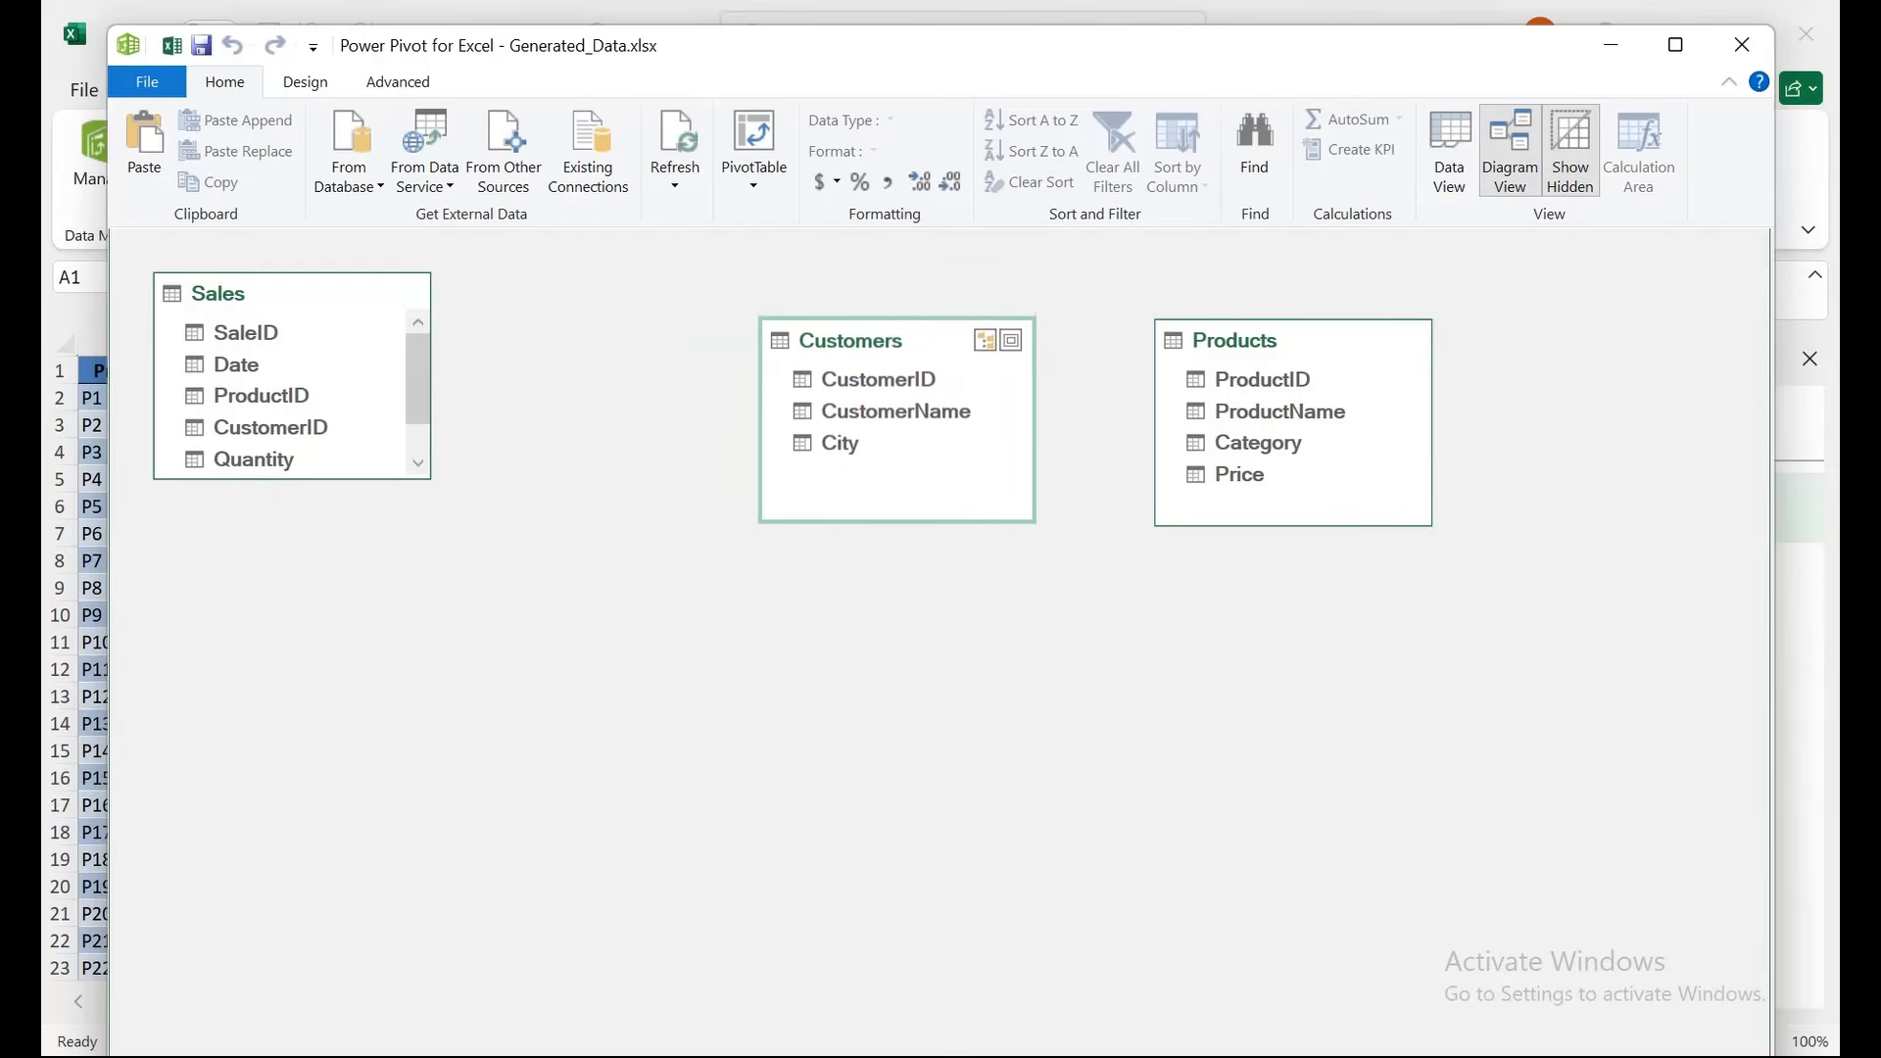
drag(255, 293, 427, 341)
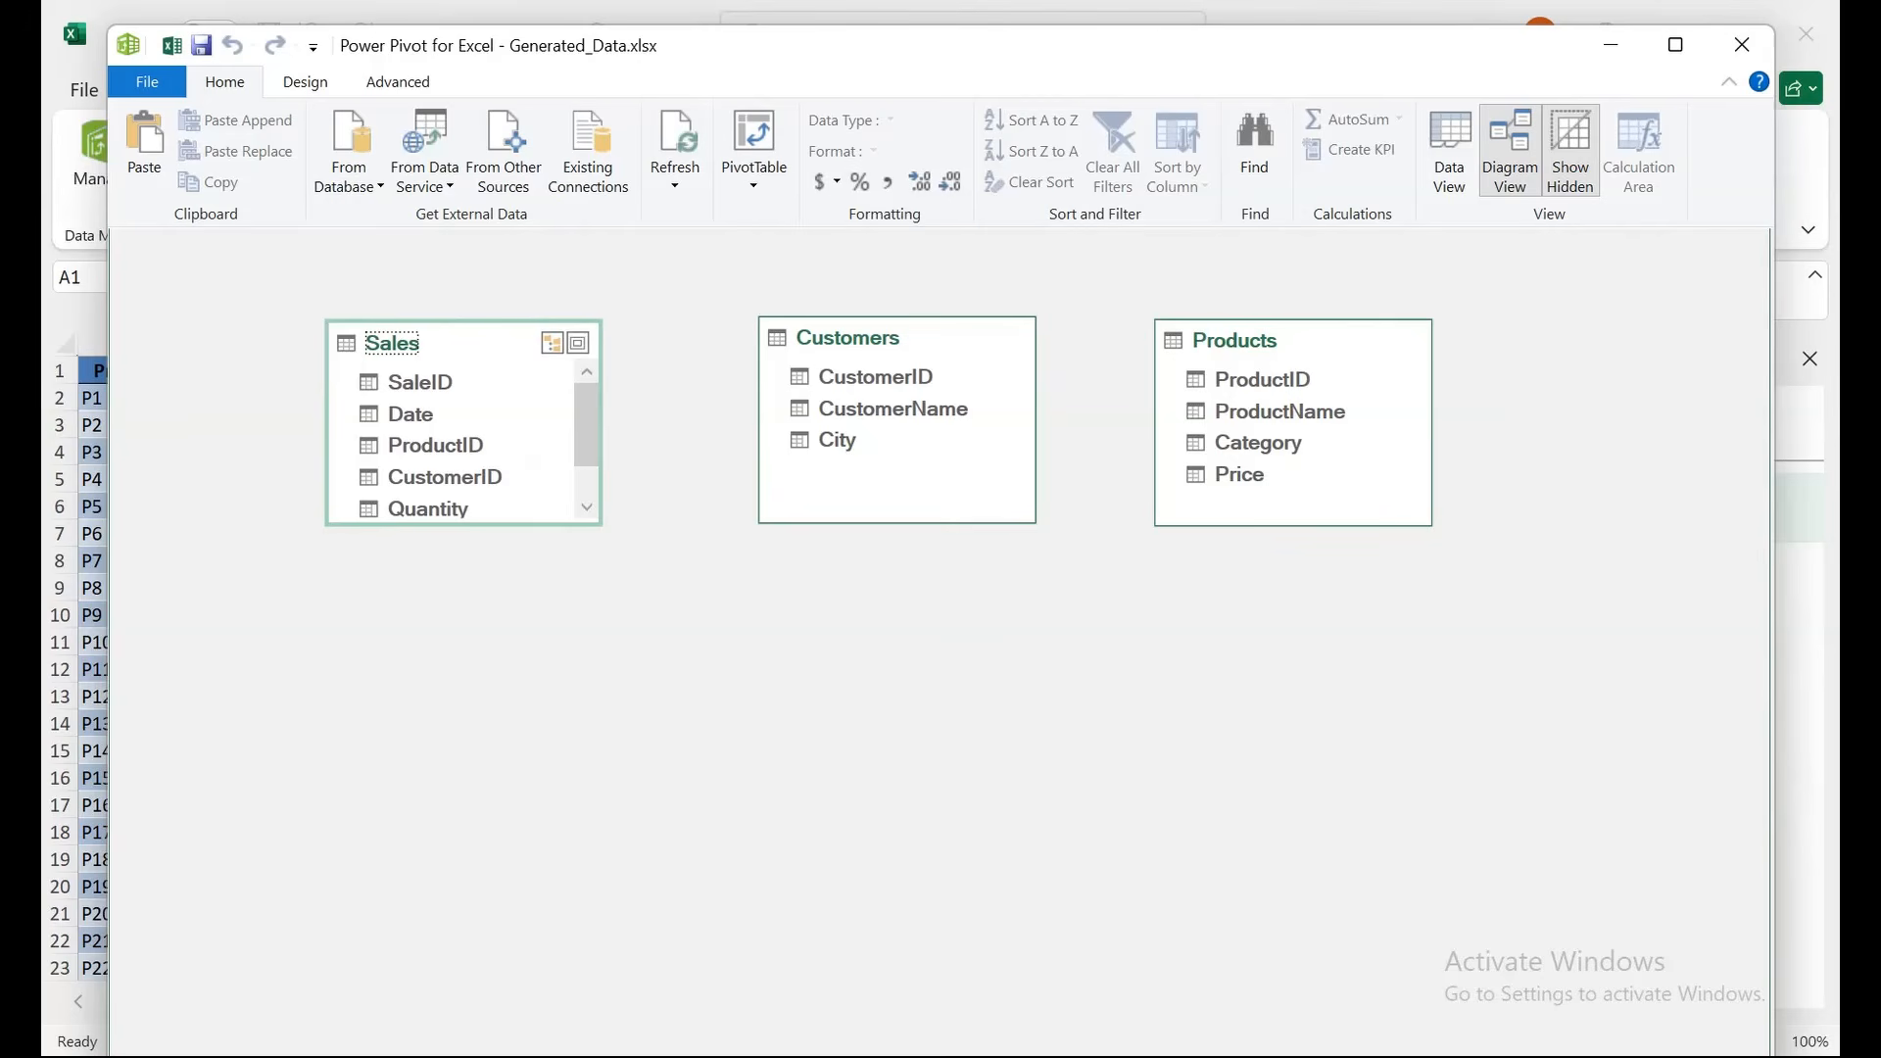
drag(601, 525, 636, 604)
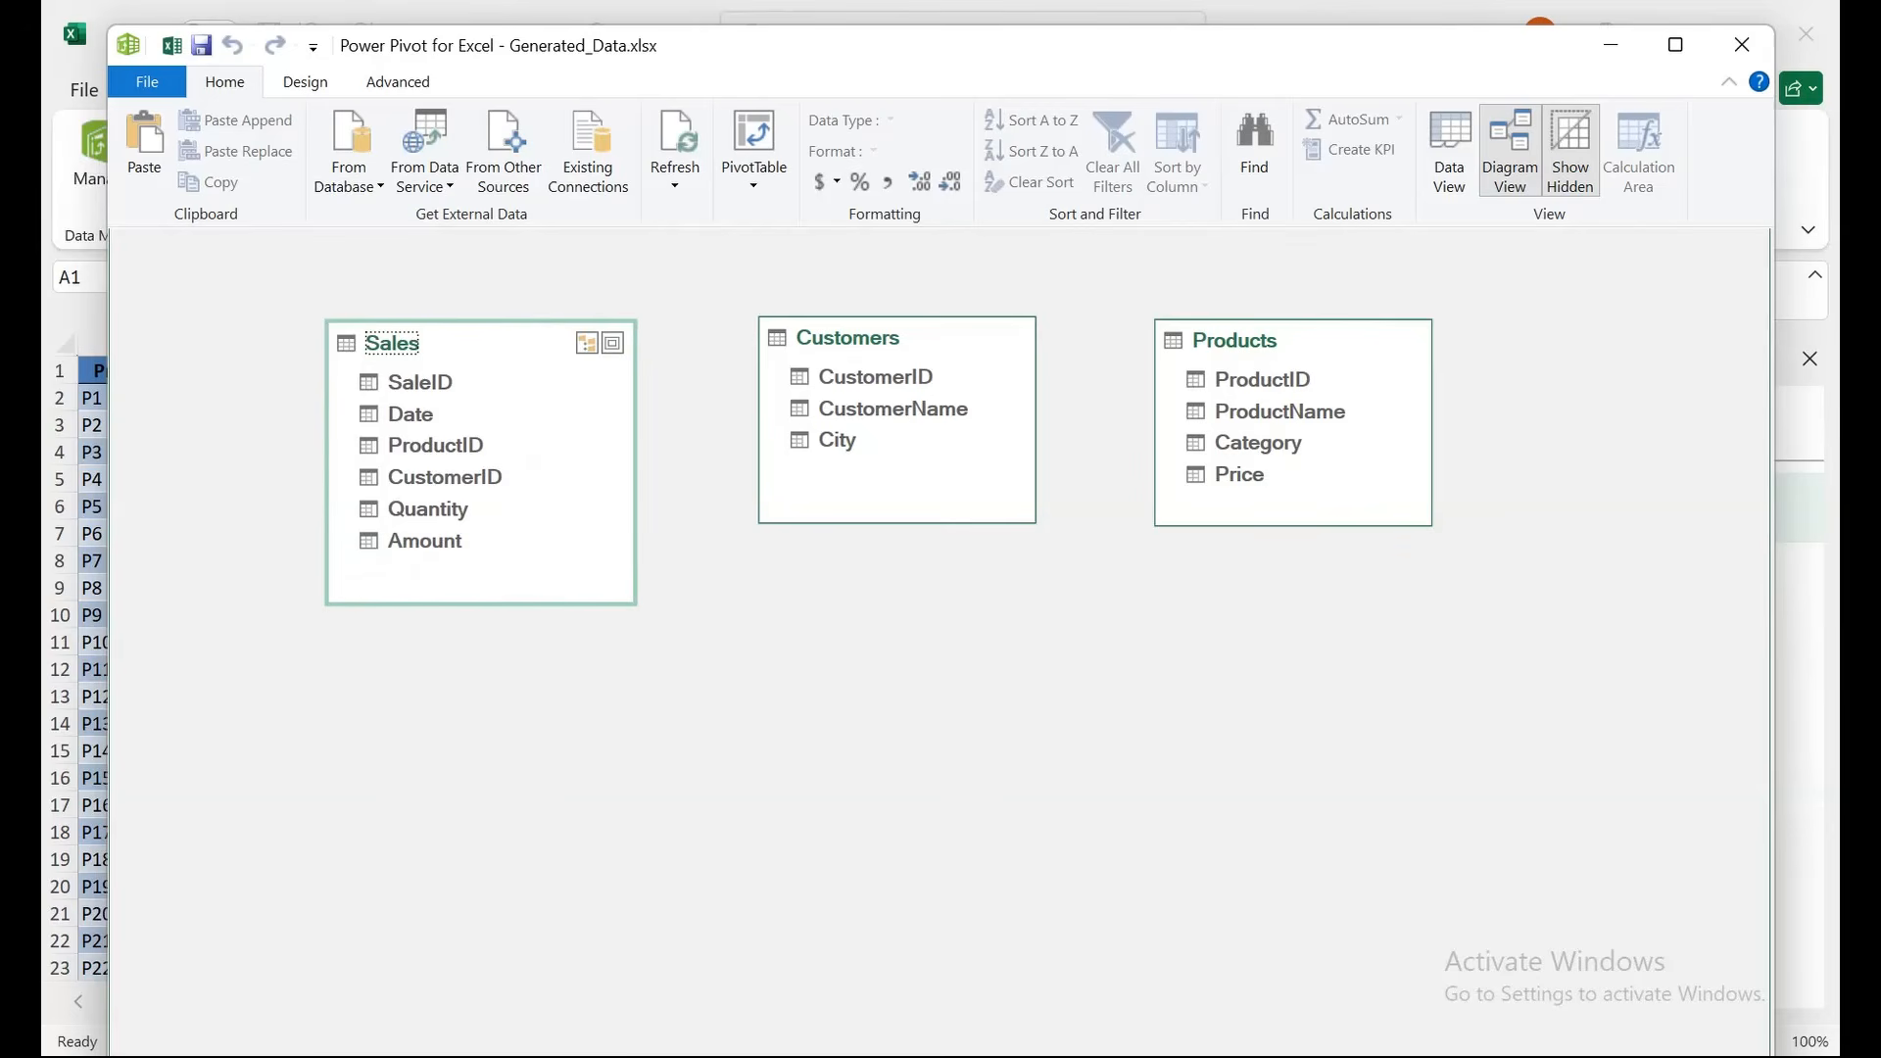
Create a relationship from ProductID in the Sales table to ProductID in the Products table.
click(419, 381)
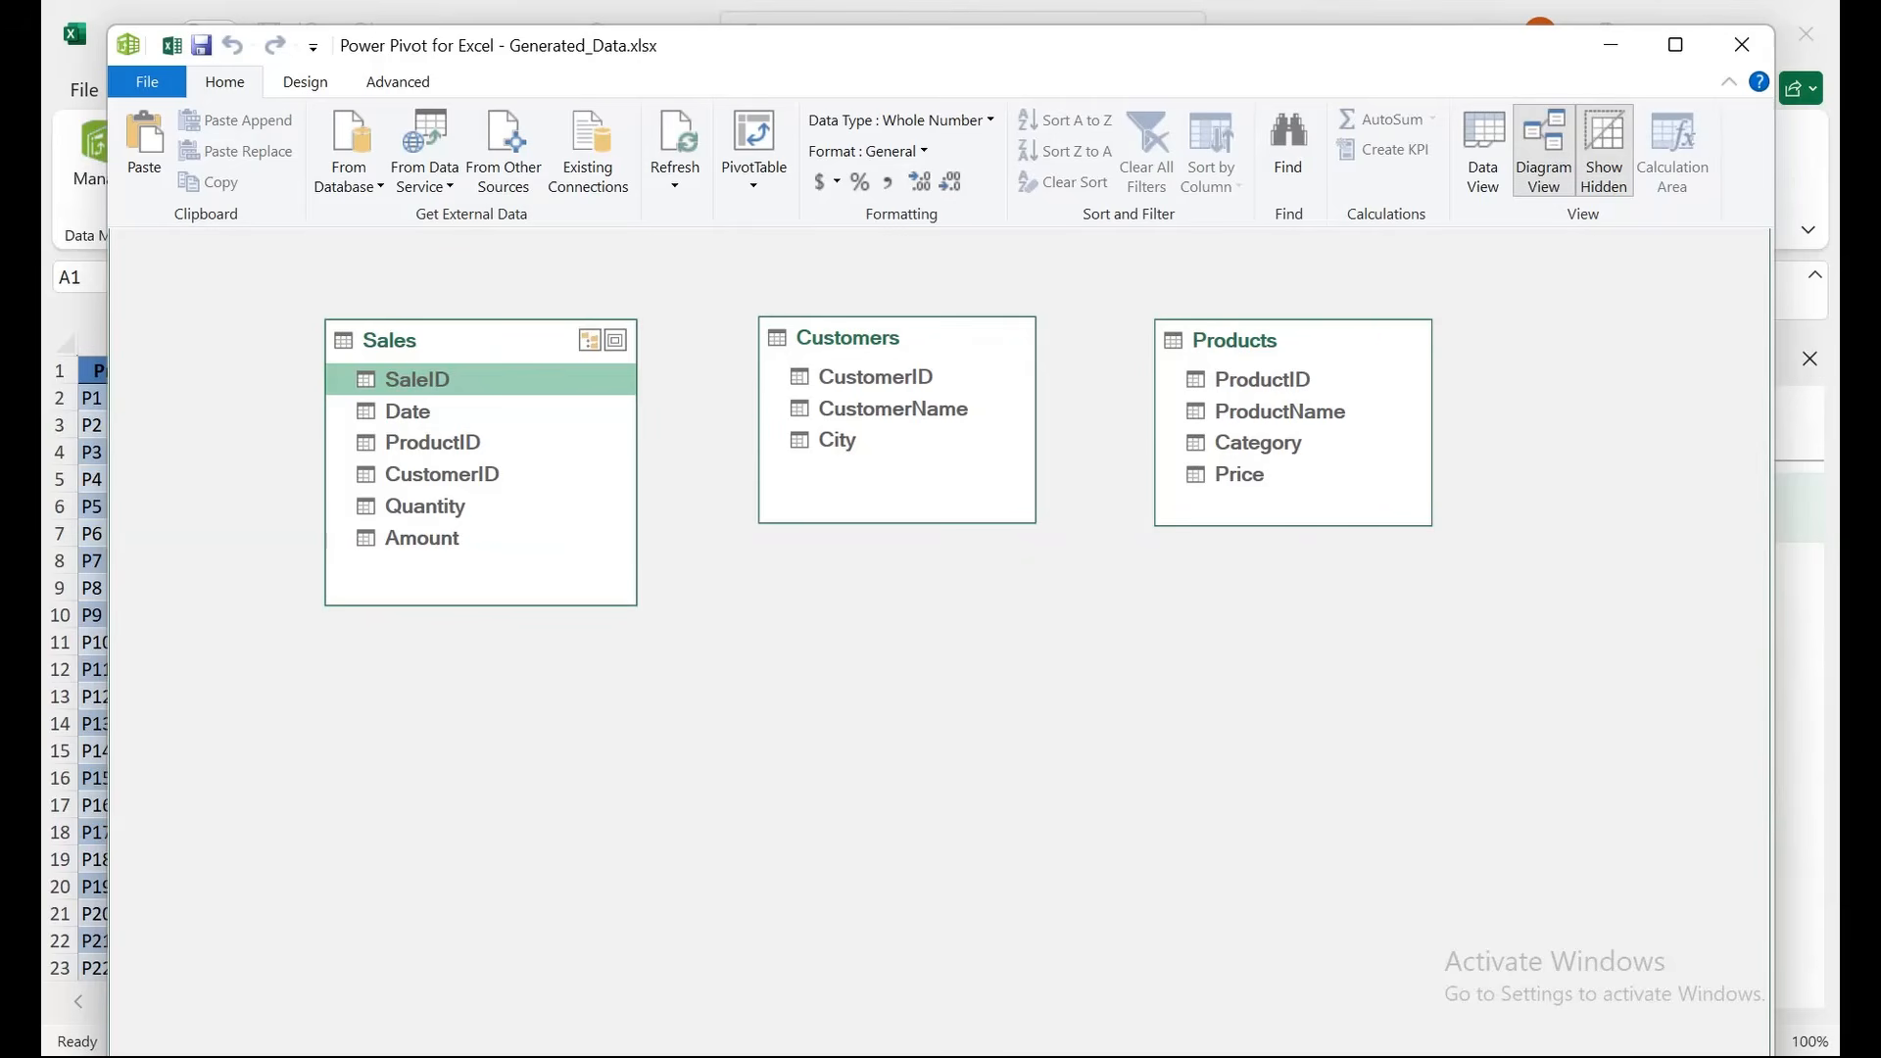
click(432, 443)
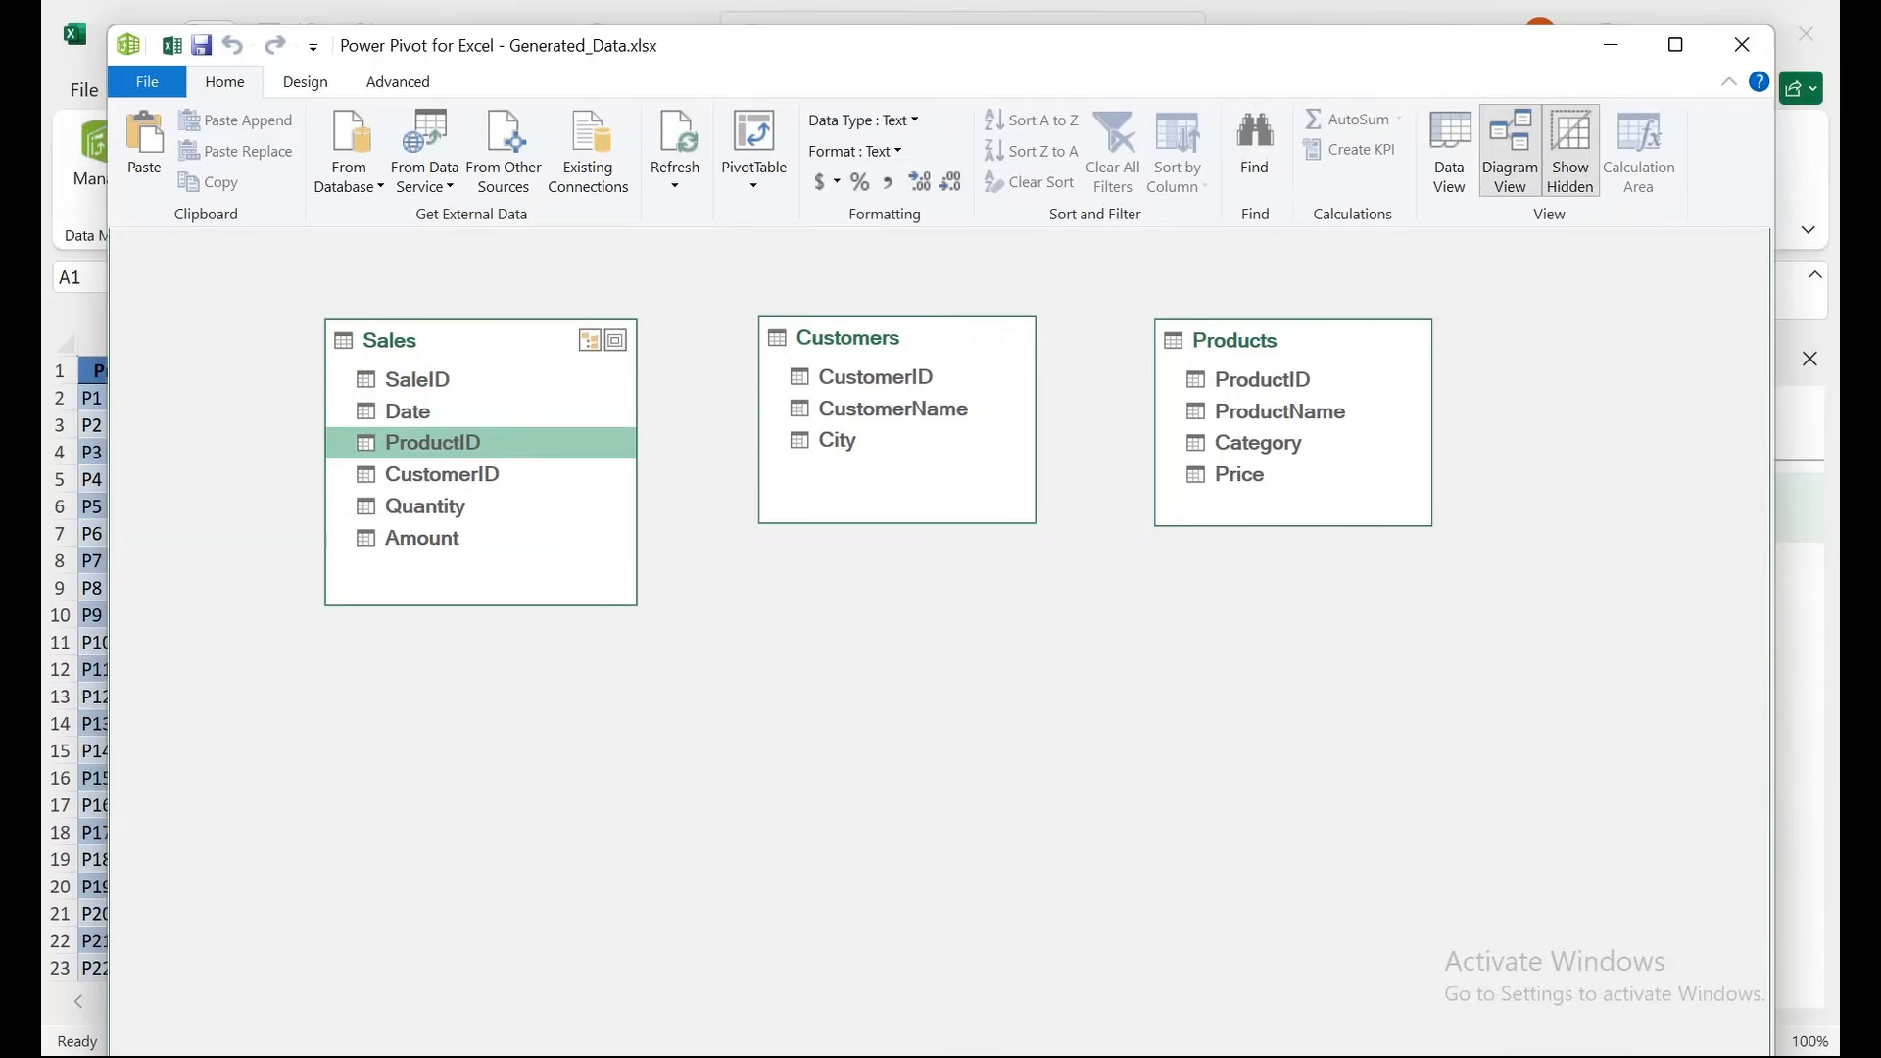
drag(432, 443, 1254, 385)
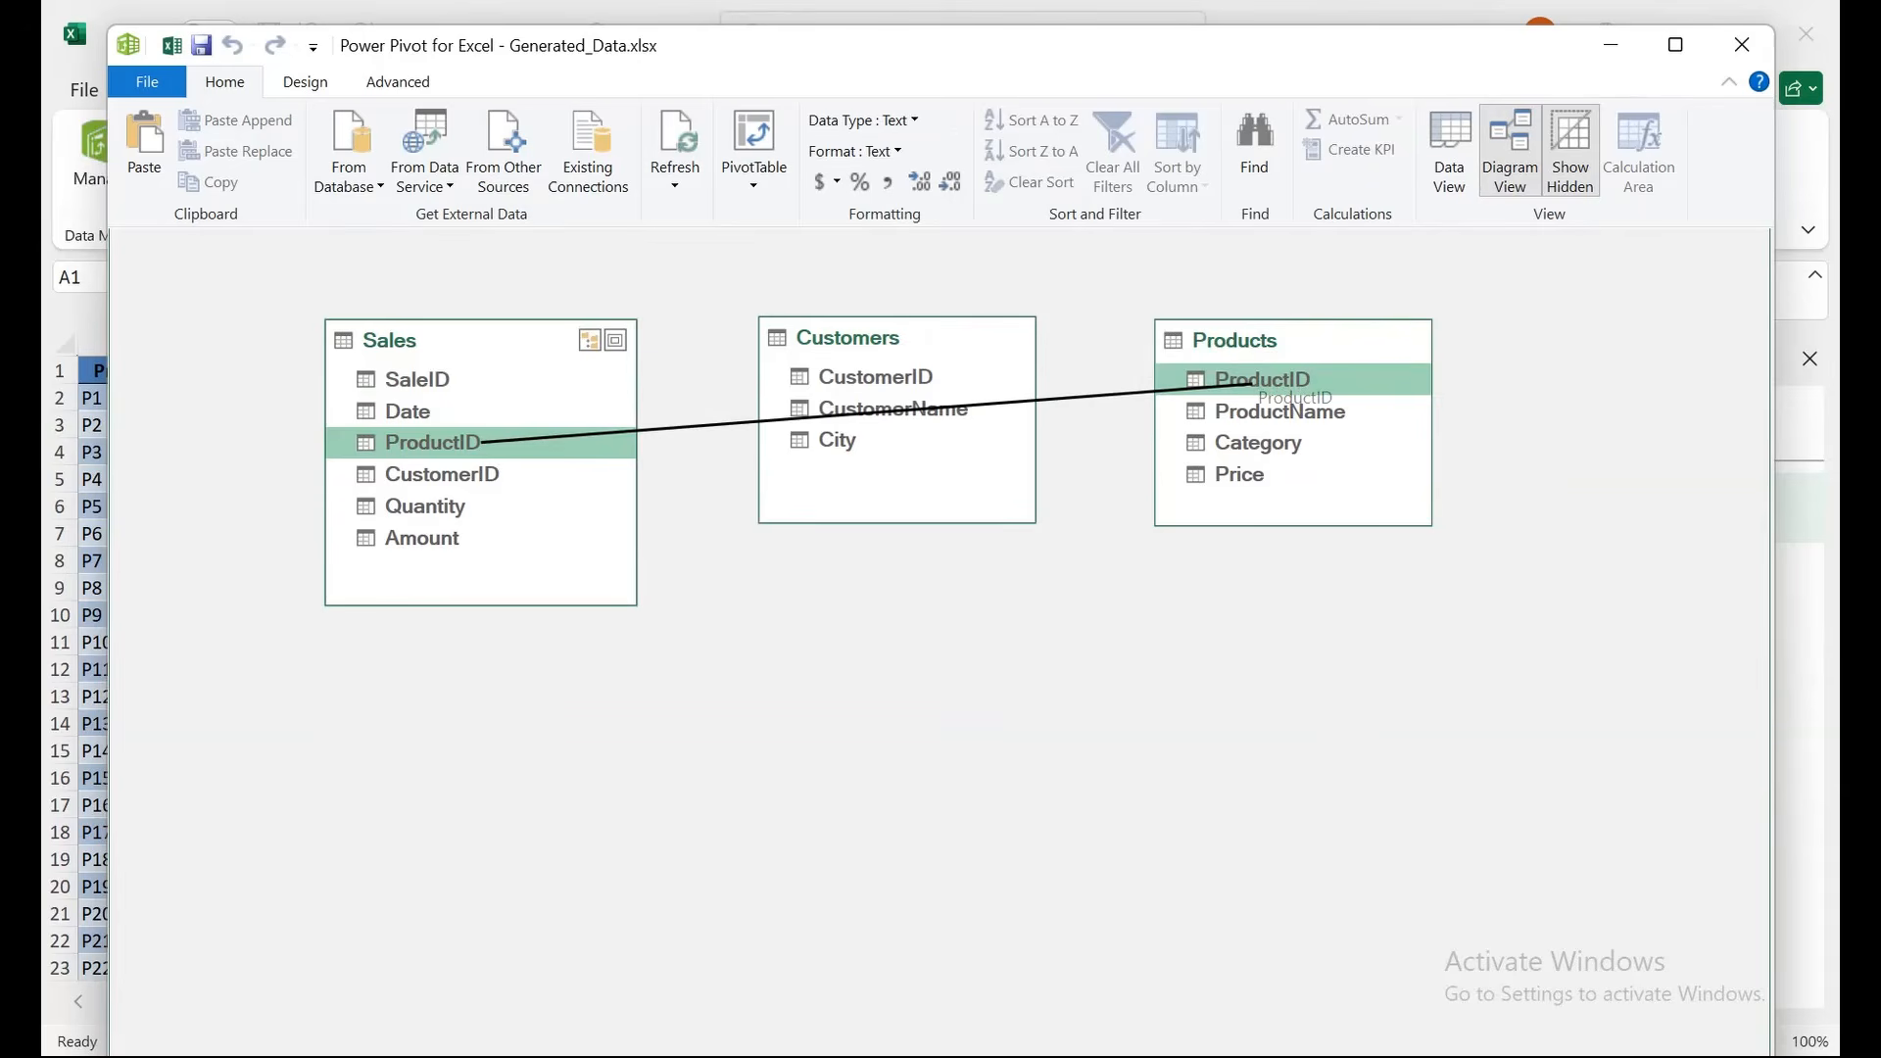
drag(1254, 385, 1254, 385)
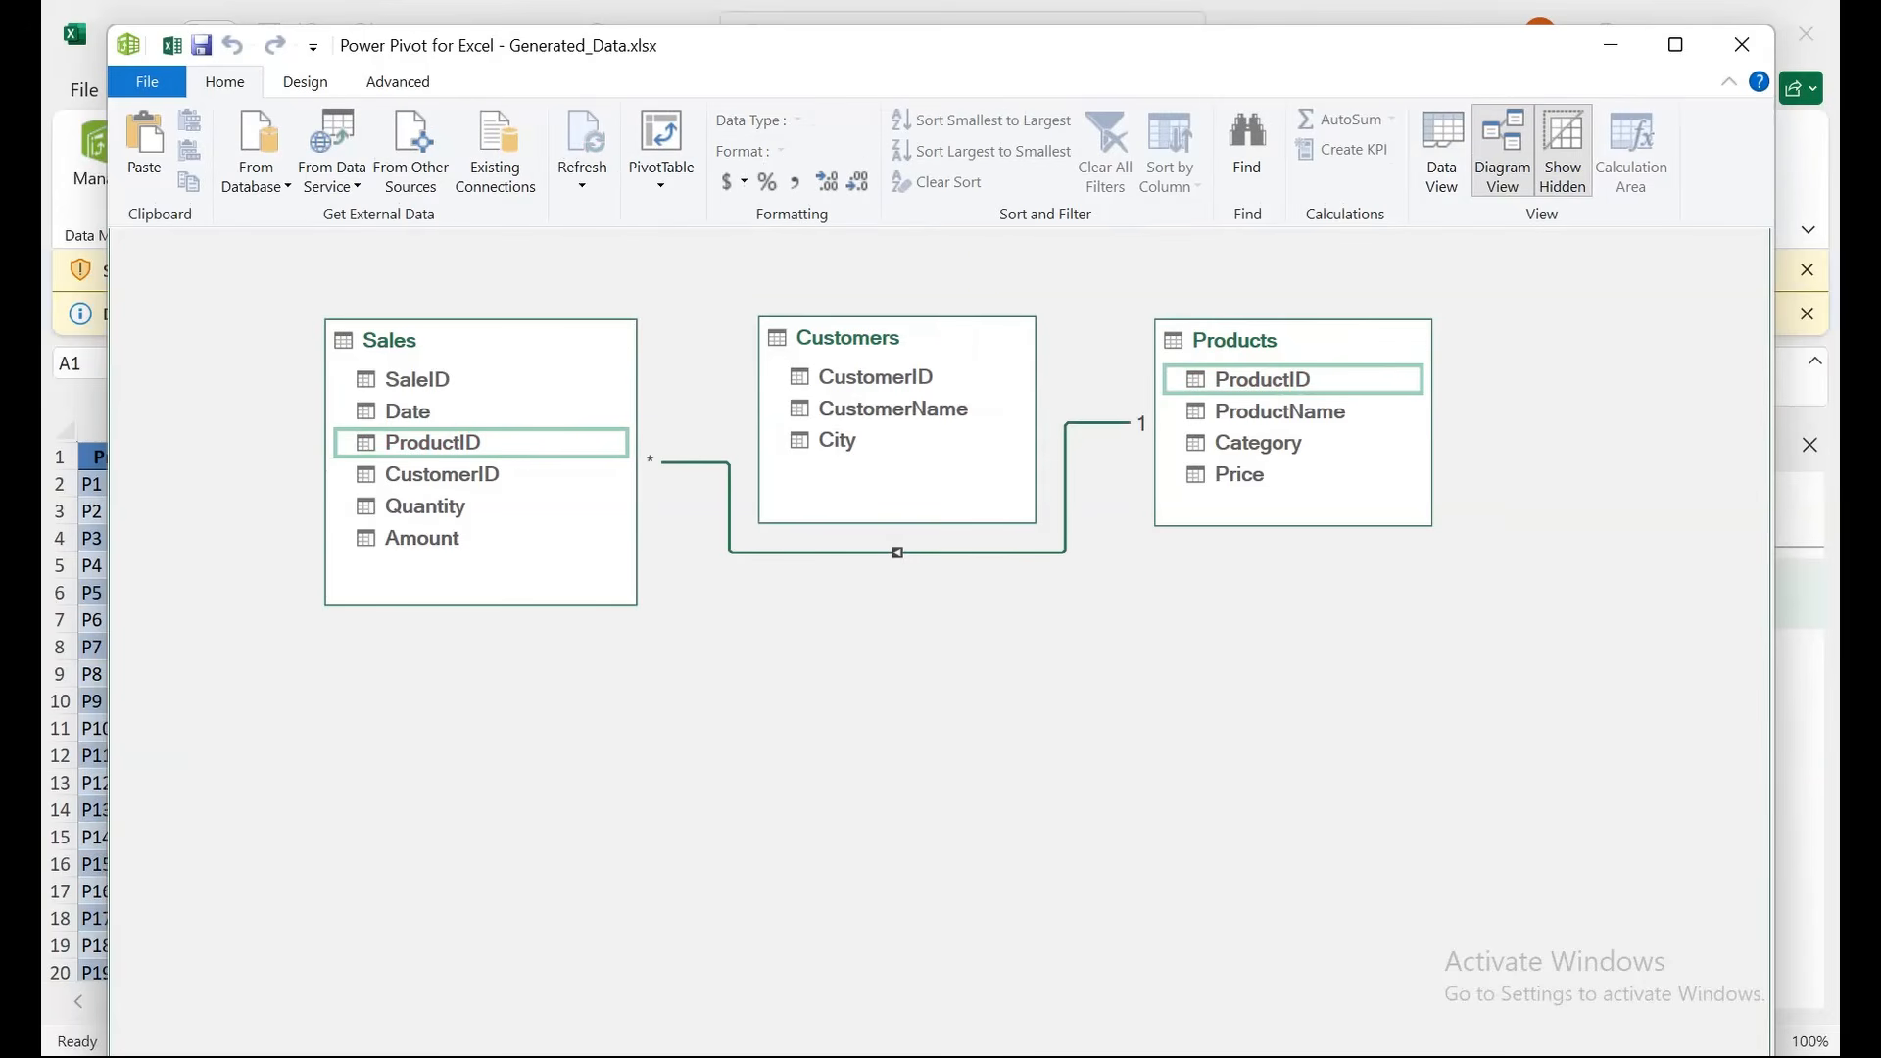
right_click(897, 553)
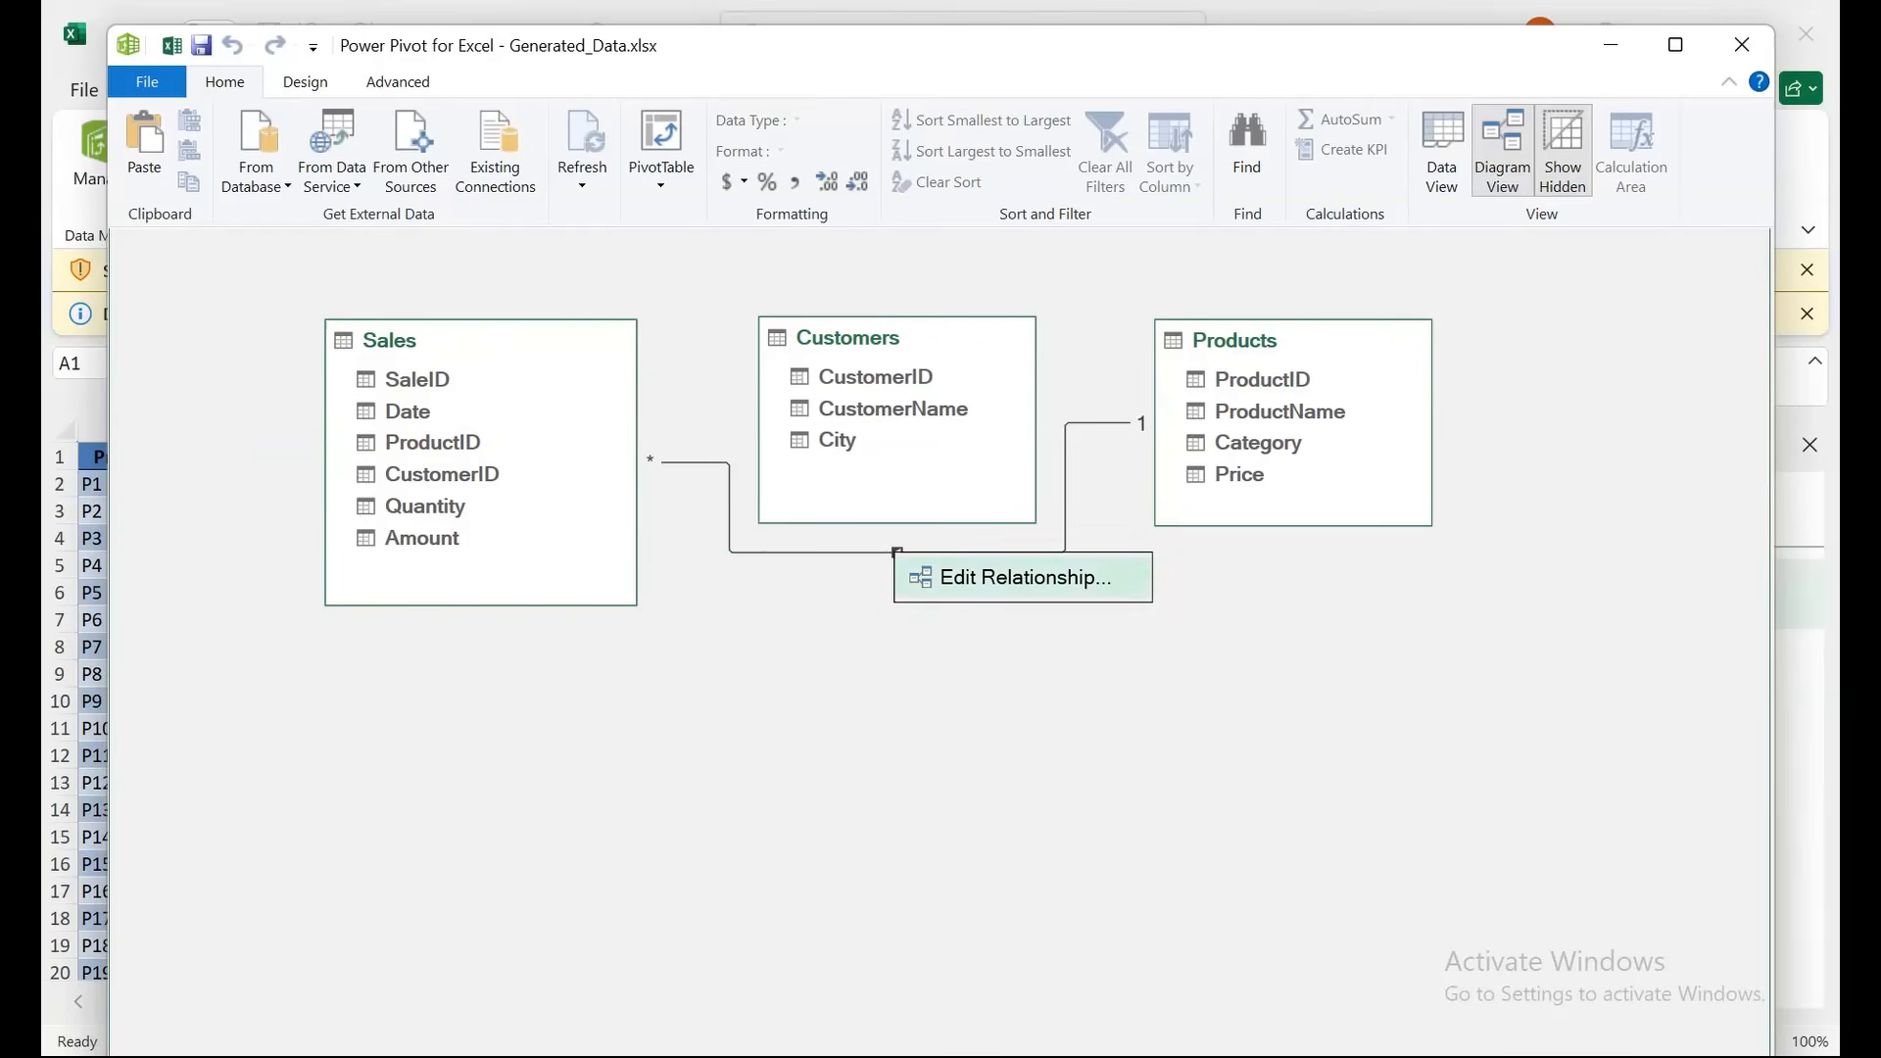
key(Escape)
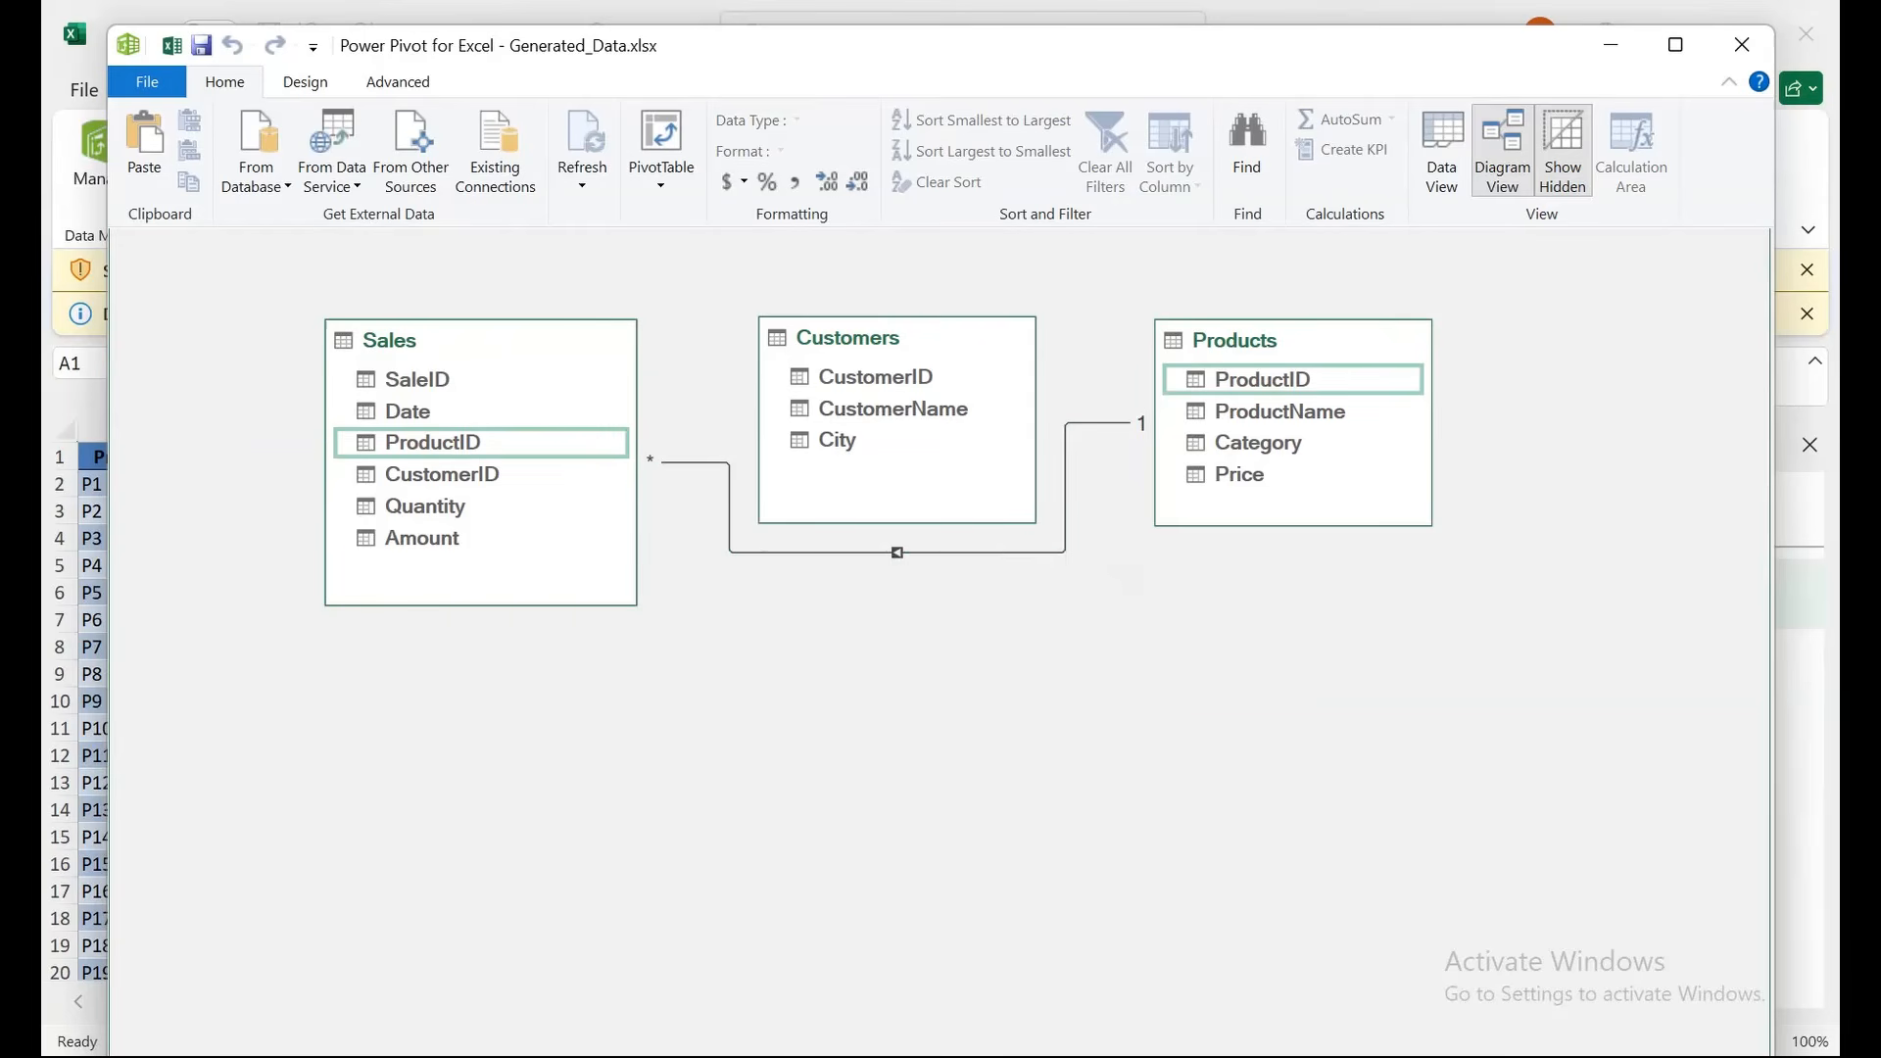
right_click(1078, 423)
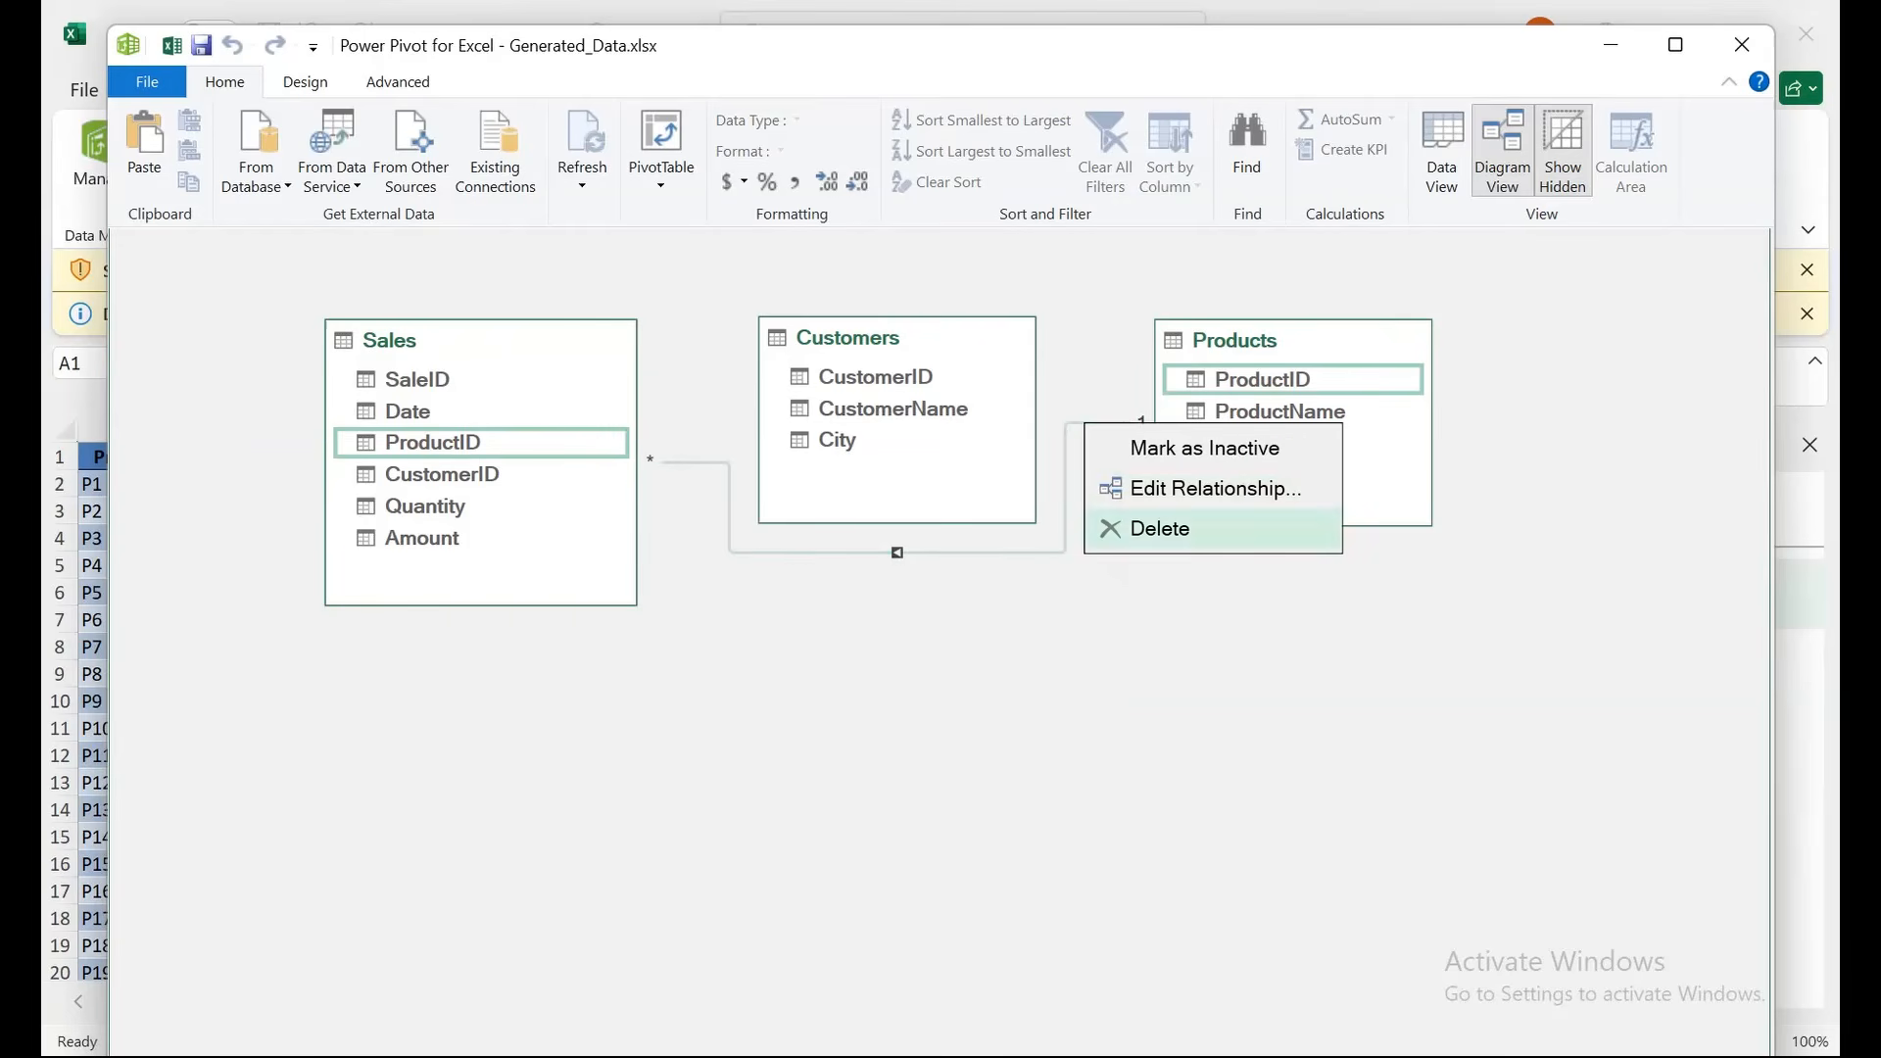
key(Escape)
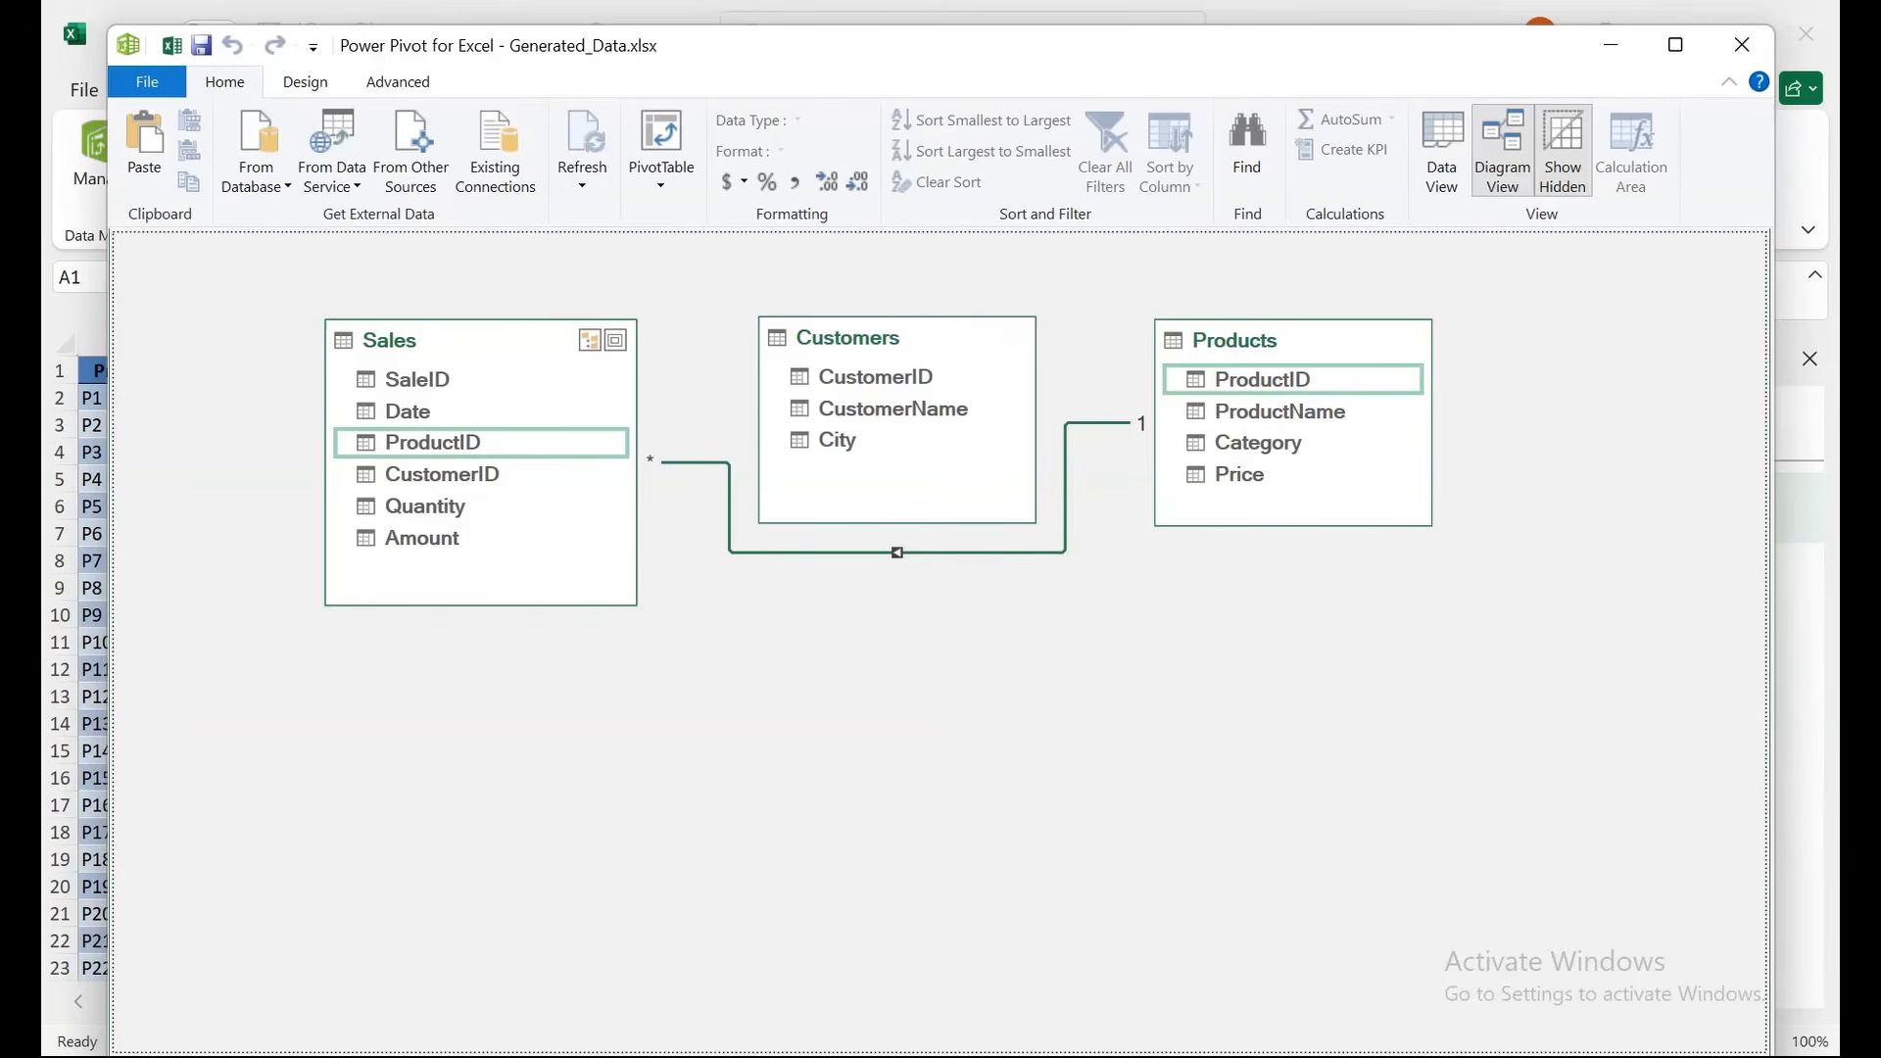
Create a relationship from CustomerID in the Sales table to CustomerID in the Customers table.
drag(442, 474, 648, 456)
drag(882, 363, 884, 370)
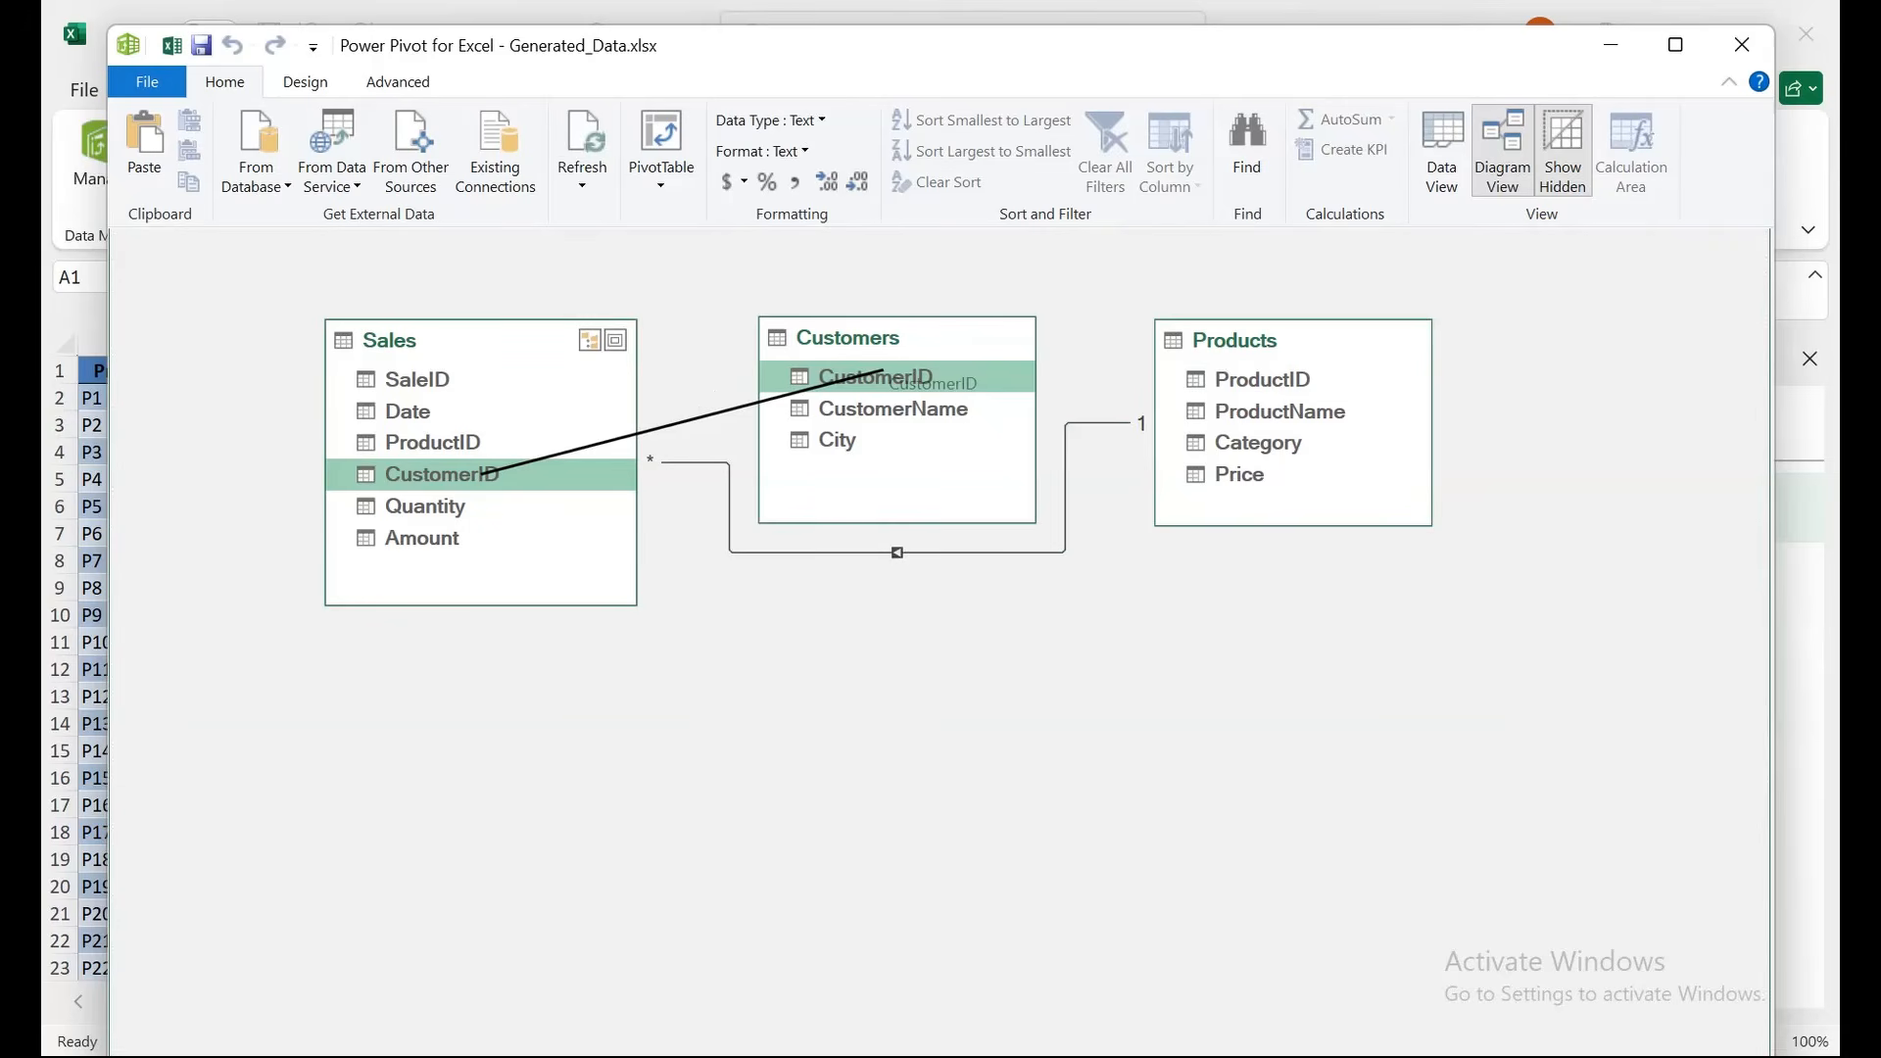
drag(884, 371, 885, 373)
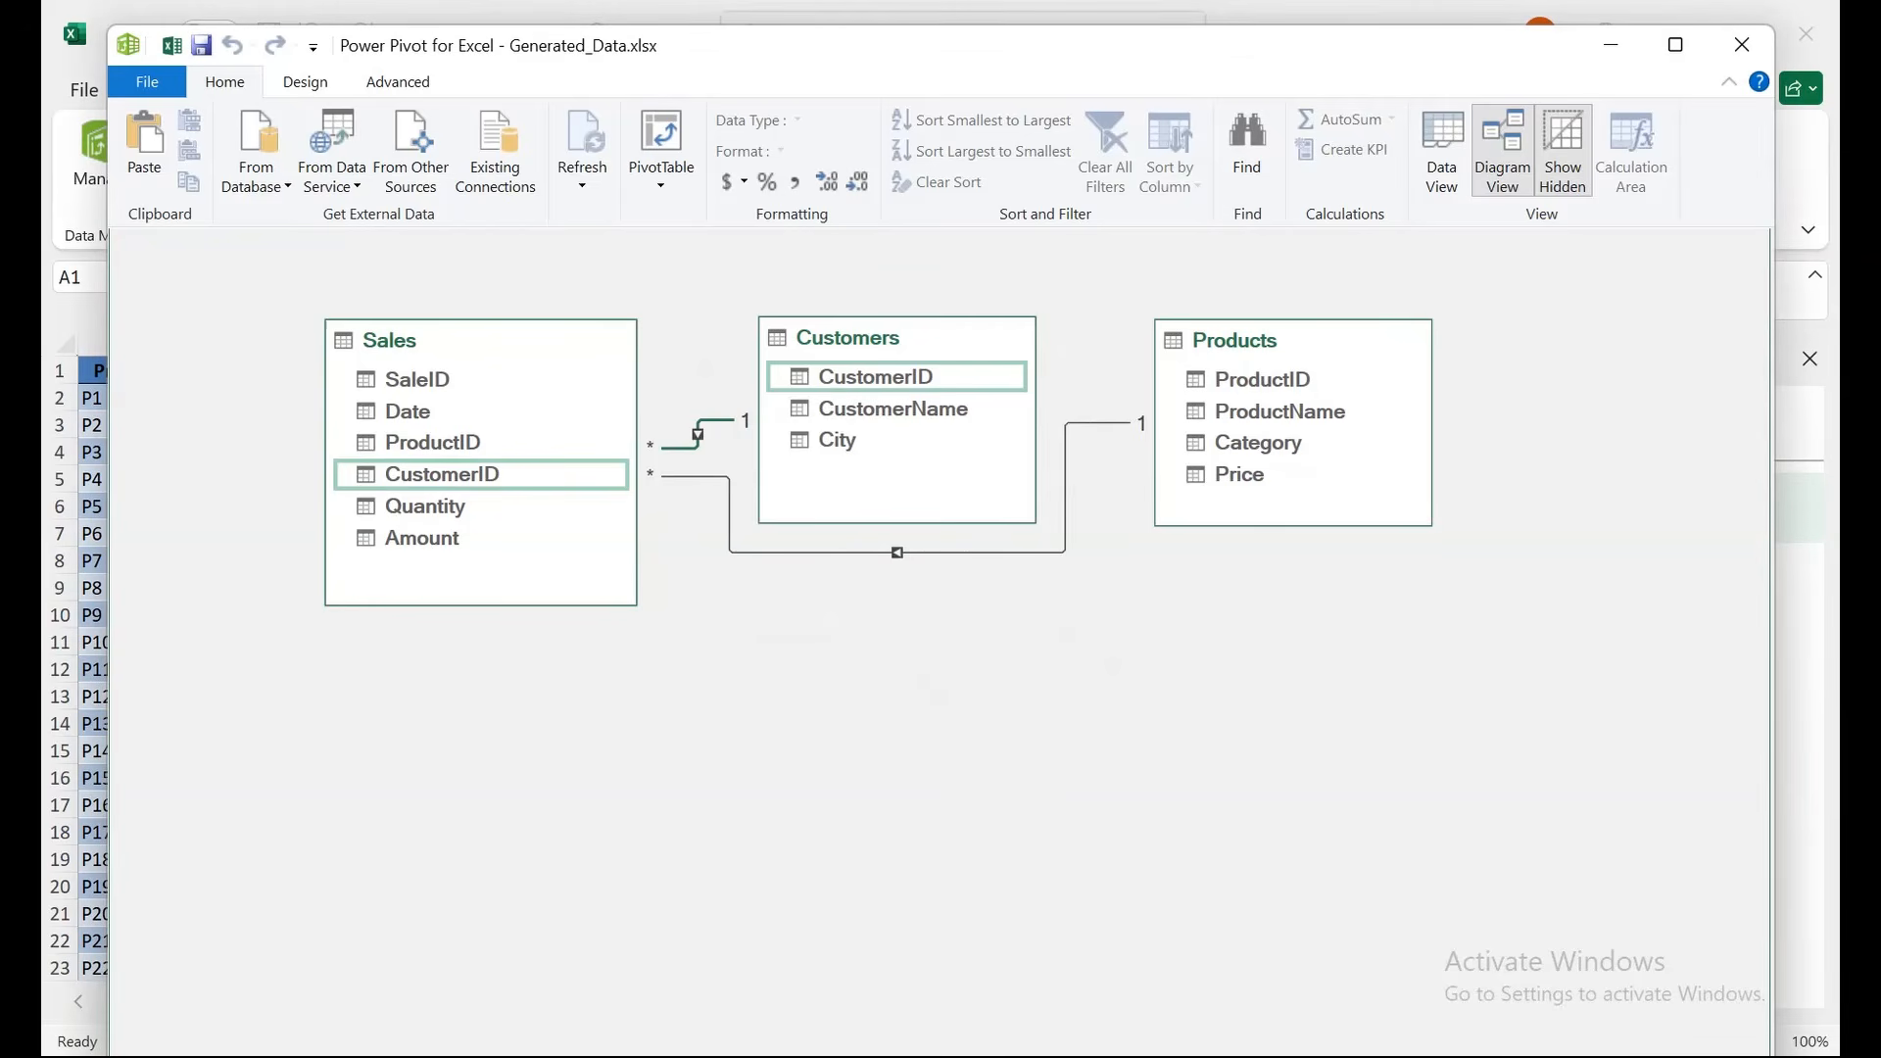
Create a PivotTable from the data model on a new worksheet.
click(662, 152)
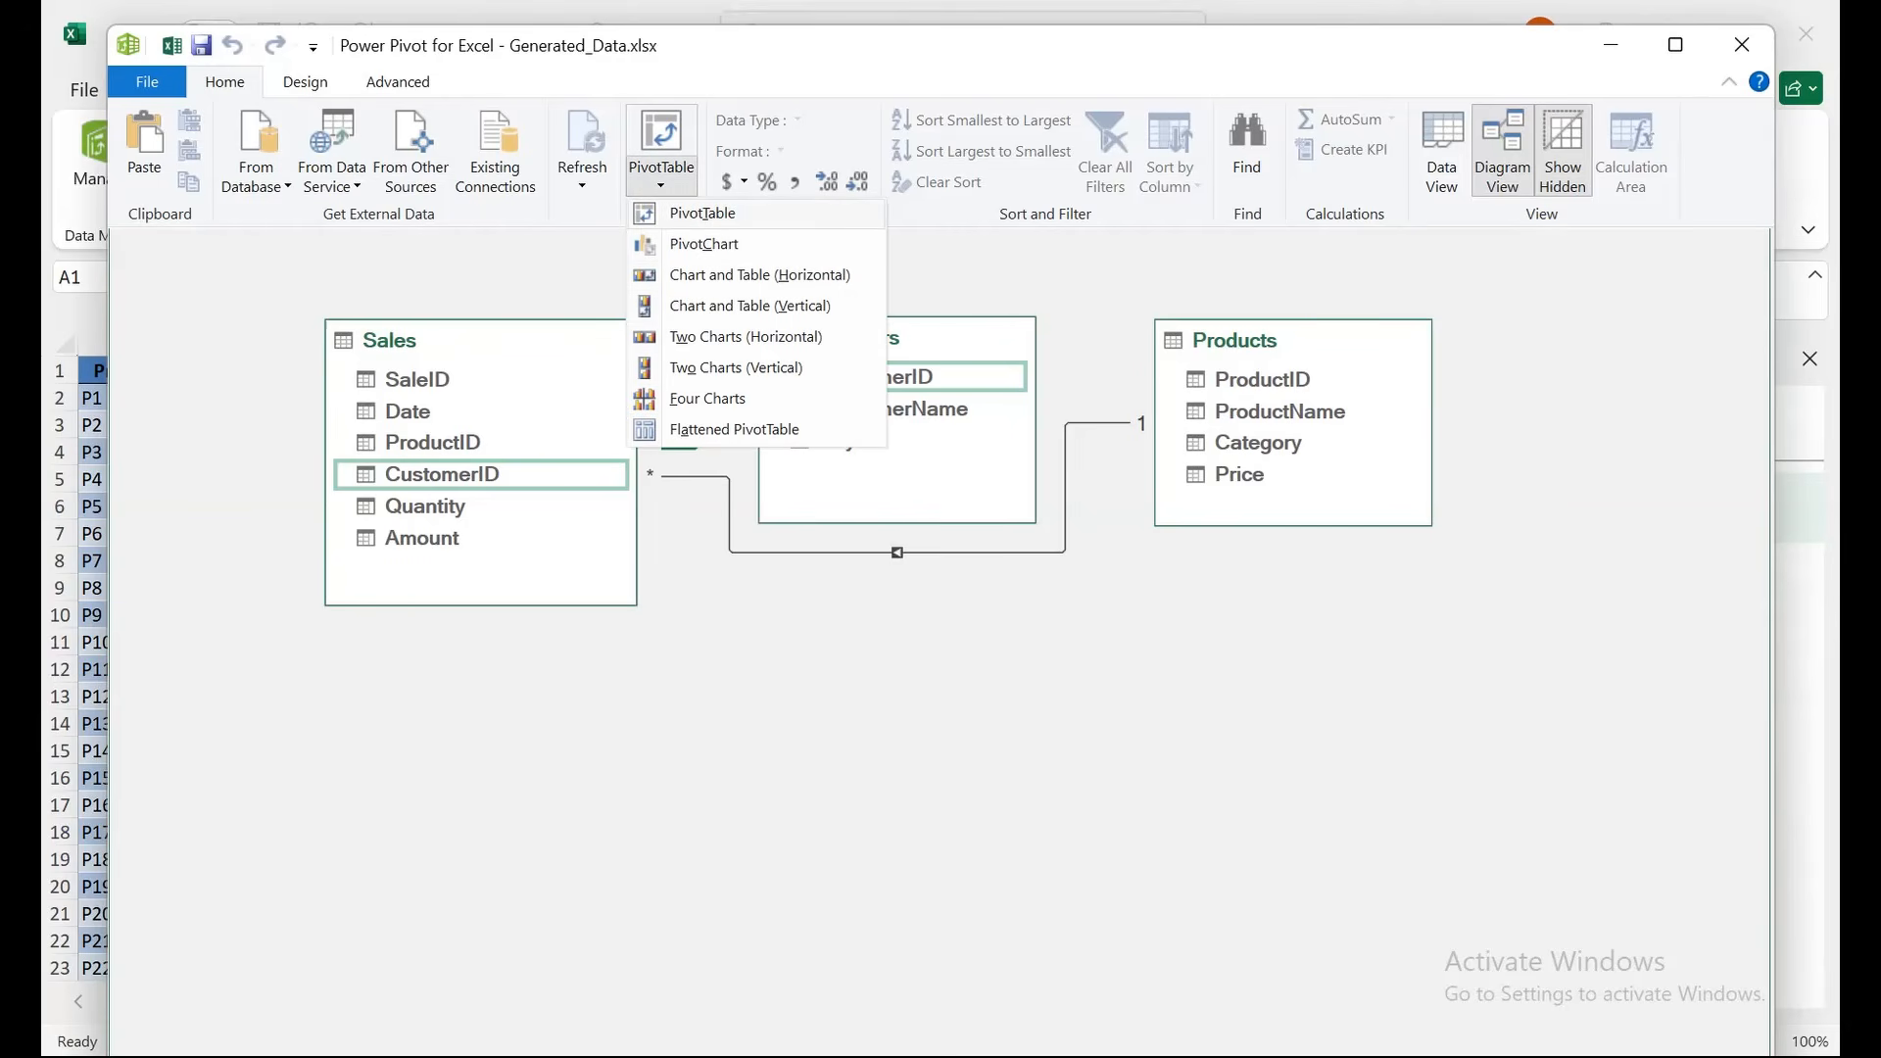
click(703, 213)
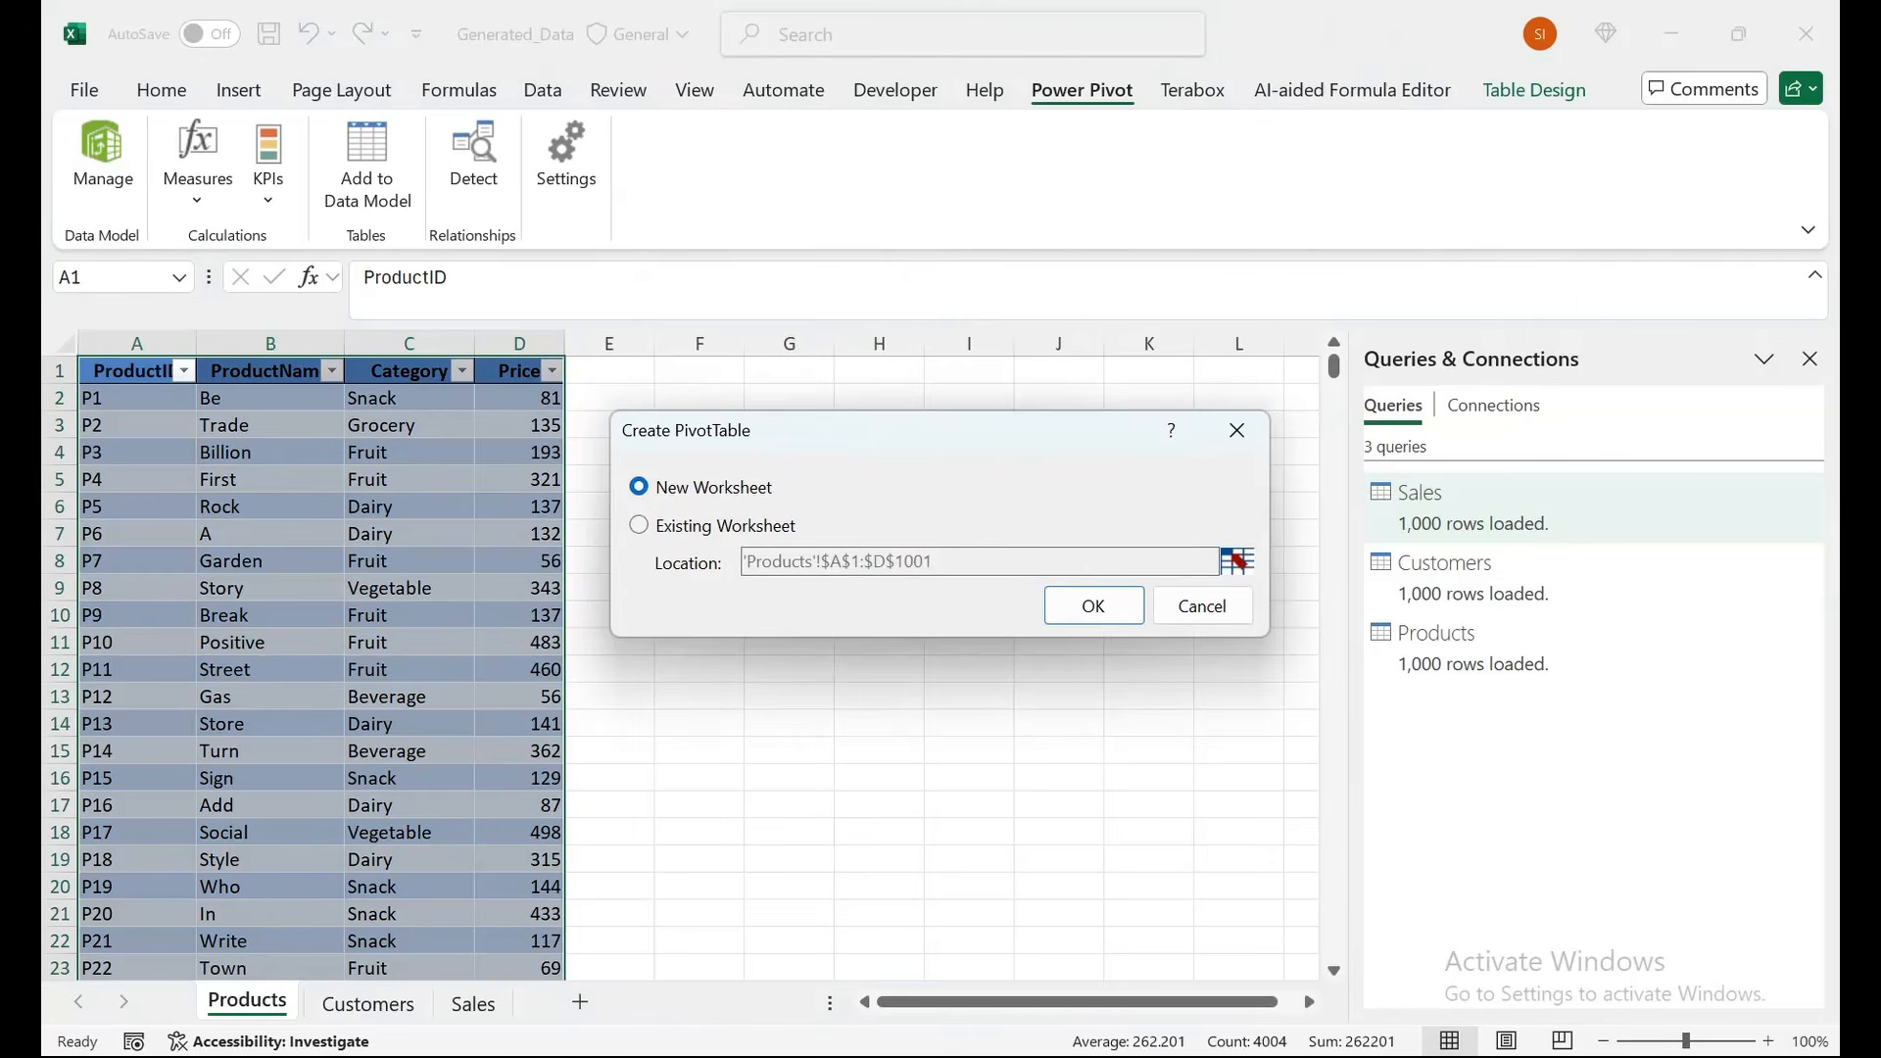
key(Return)
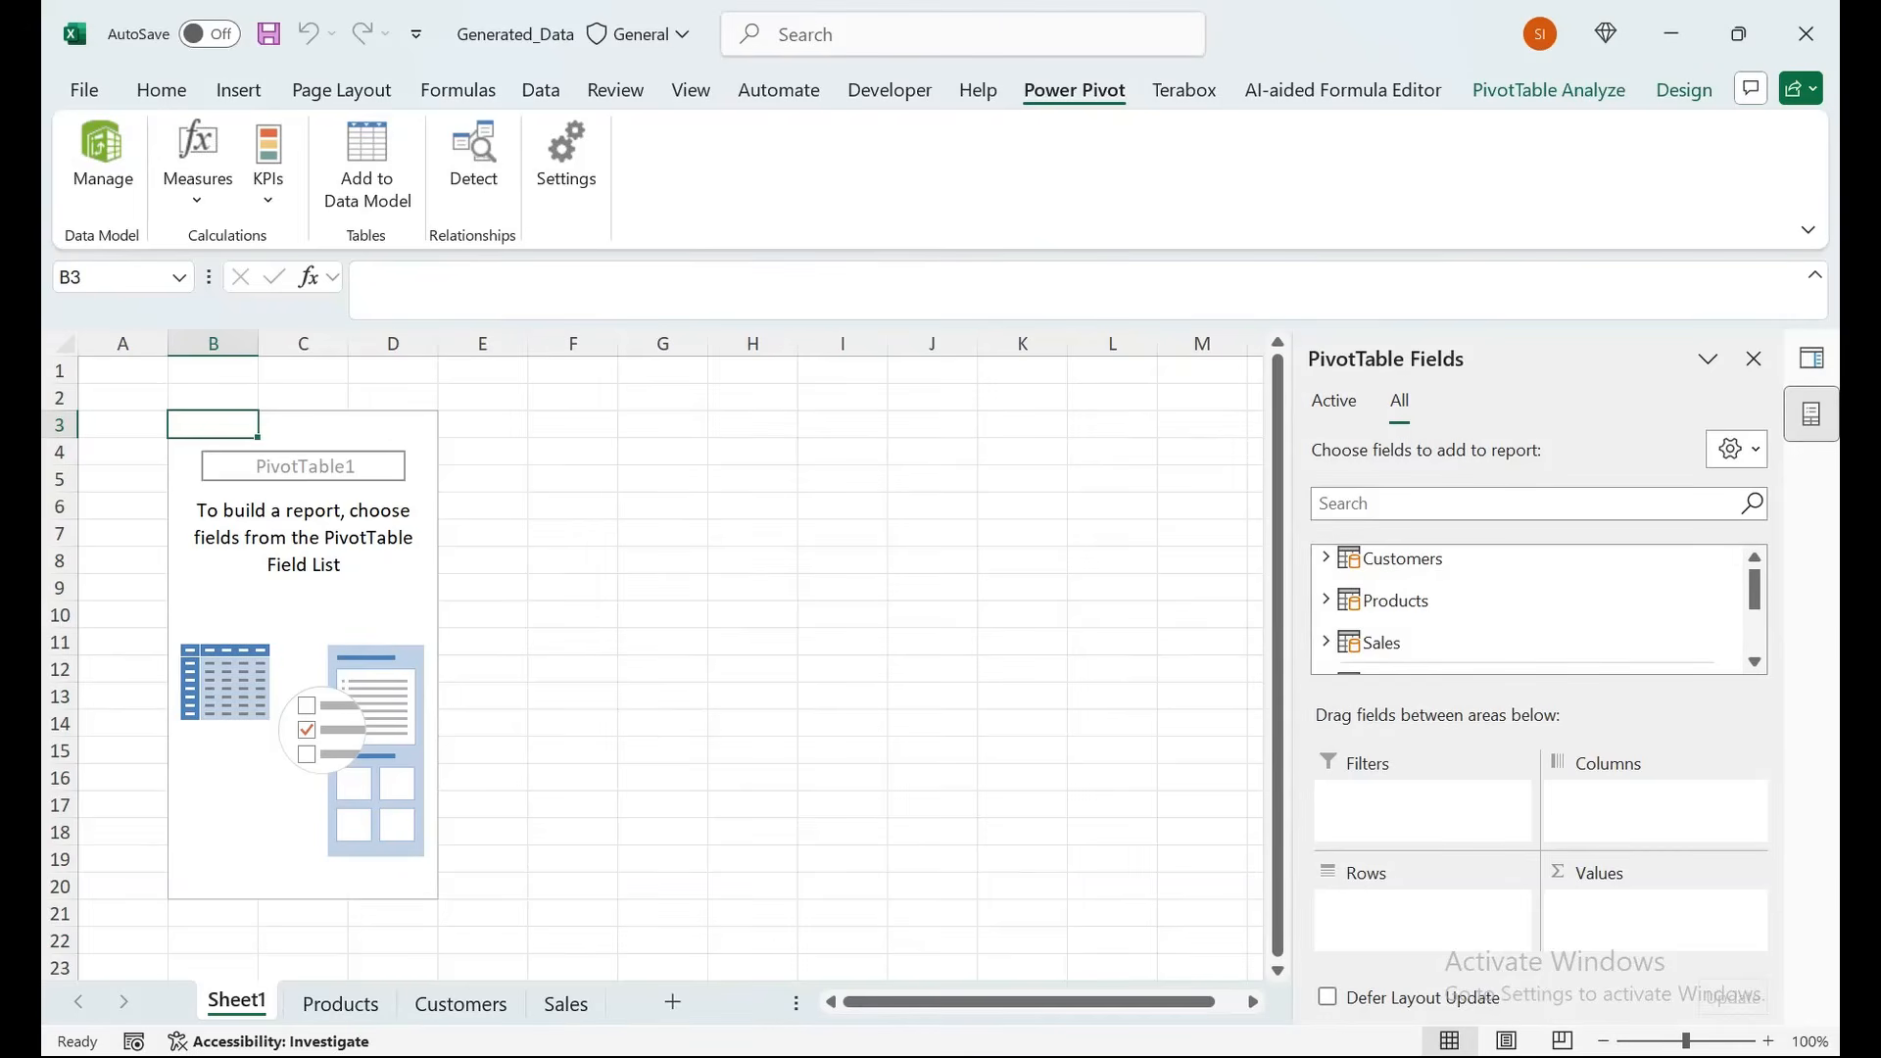
Add the CustomerName field from the Customers table to the PivotTable as a report filter.
scroll(1528, 607, down, 3)
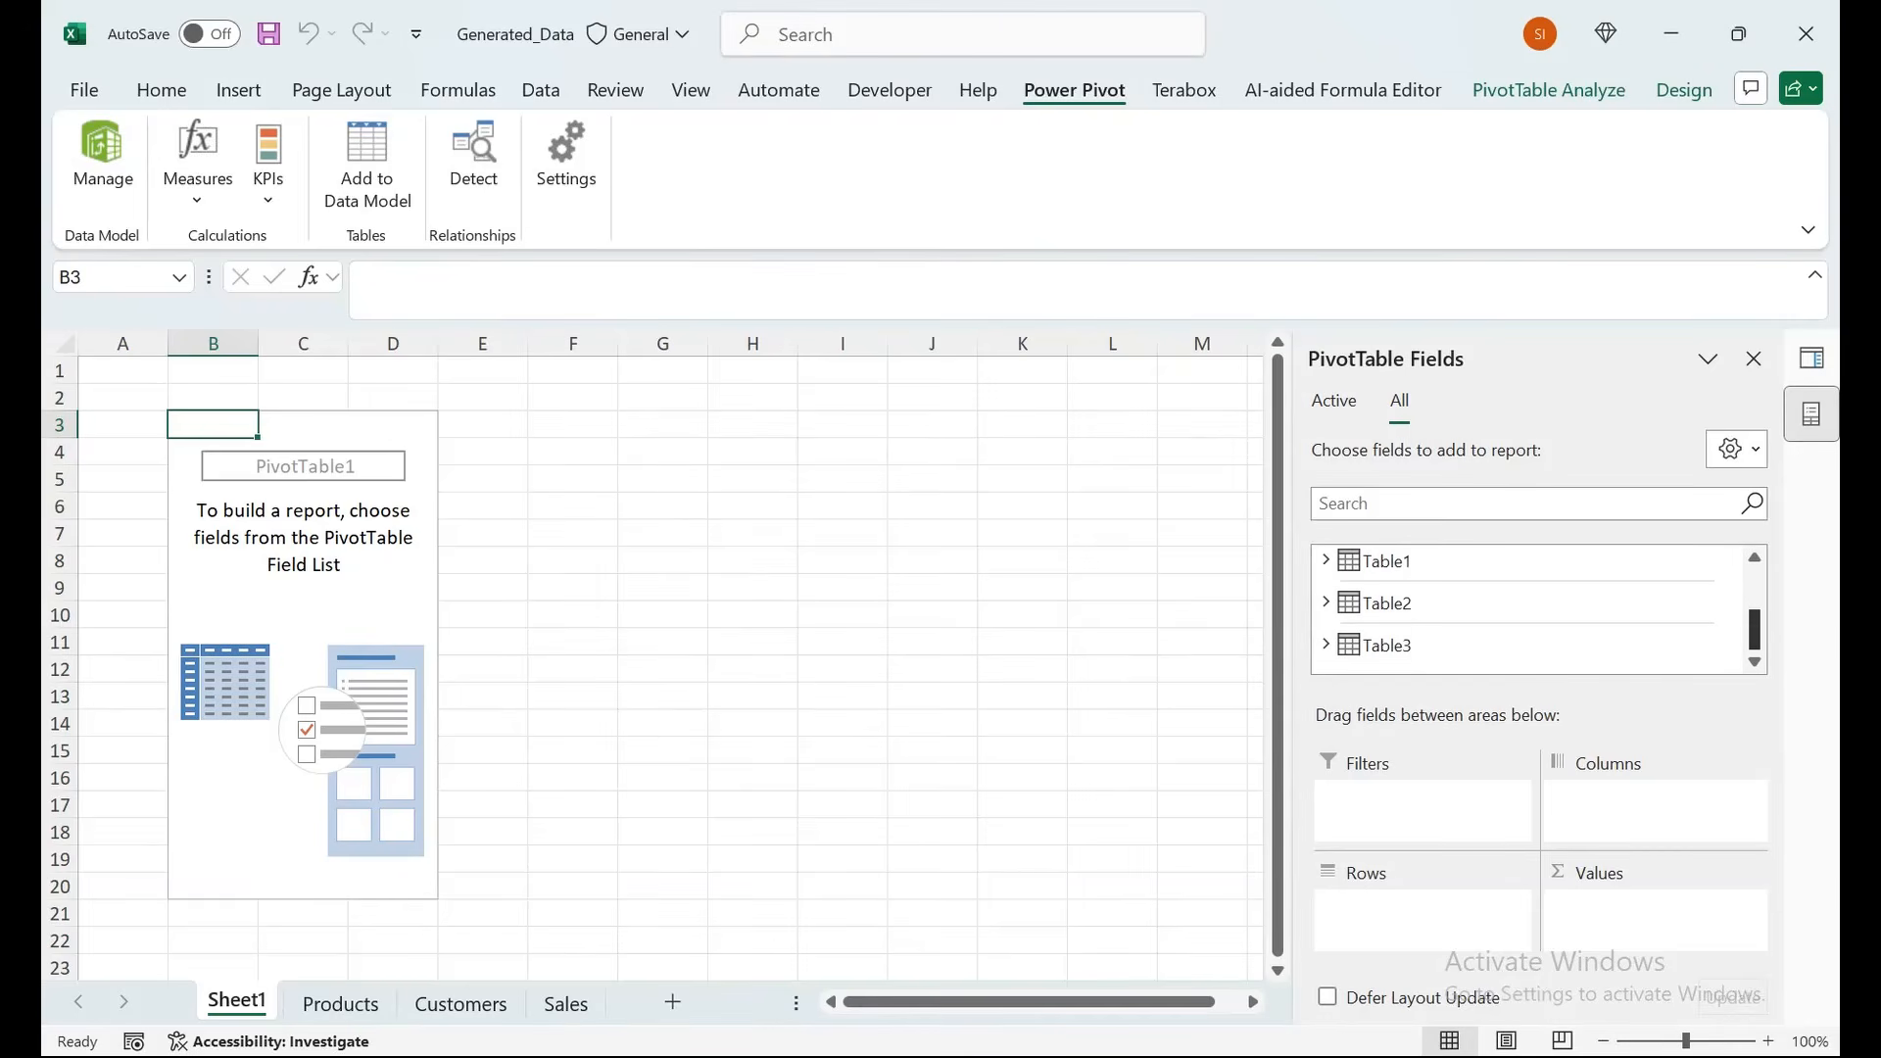
scroll(1528, 607, up, 3)
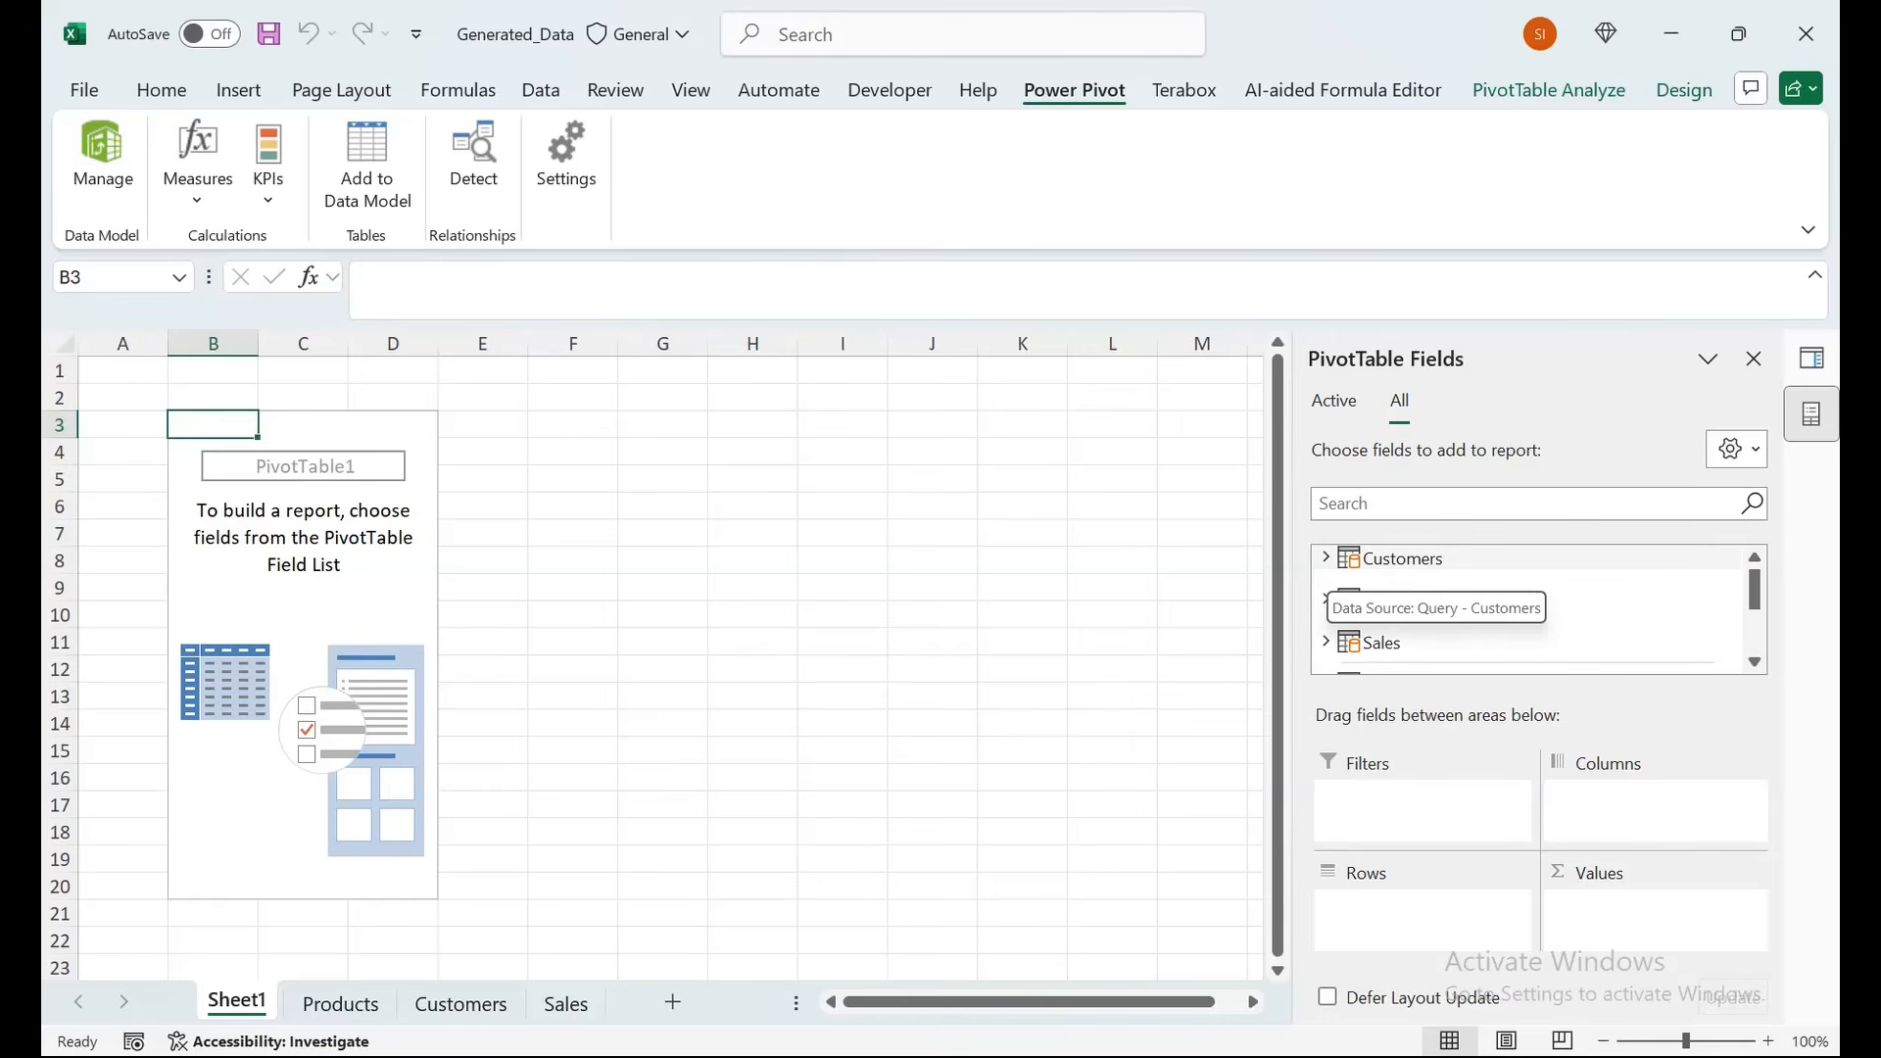
click(1326, 558)
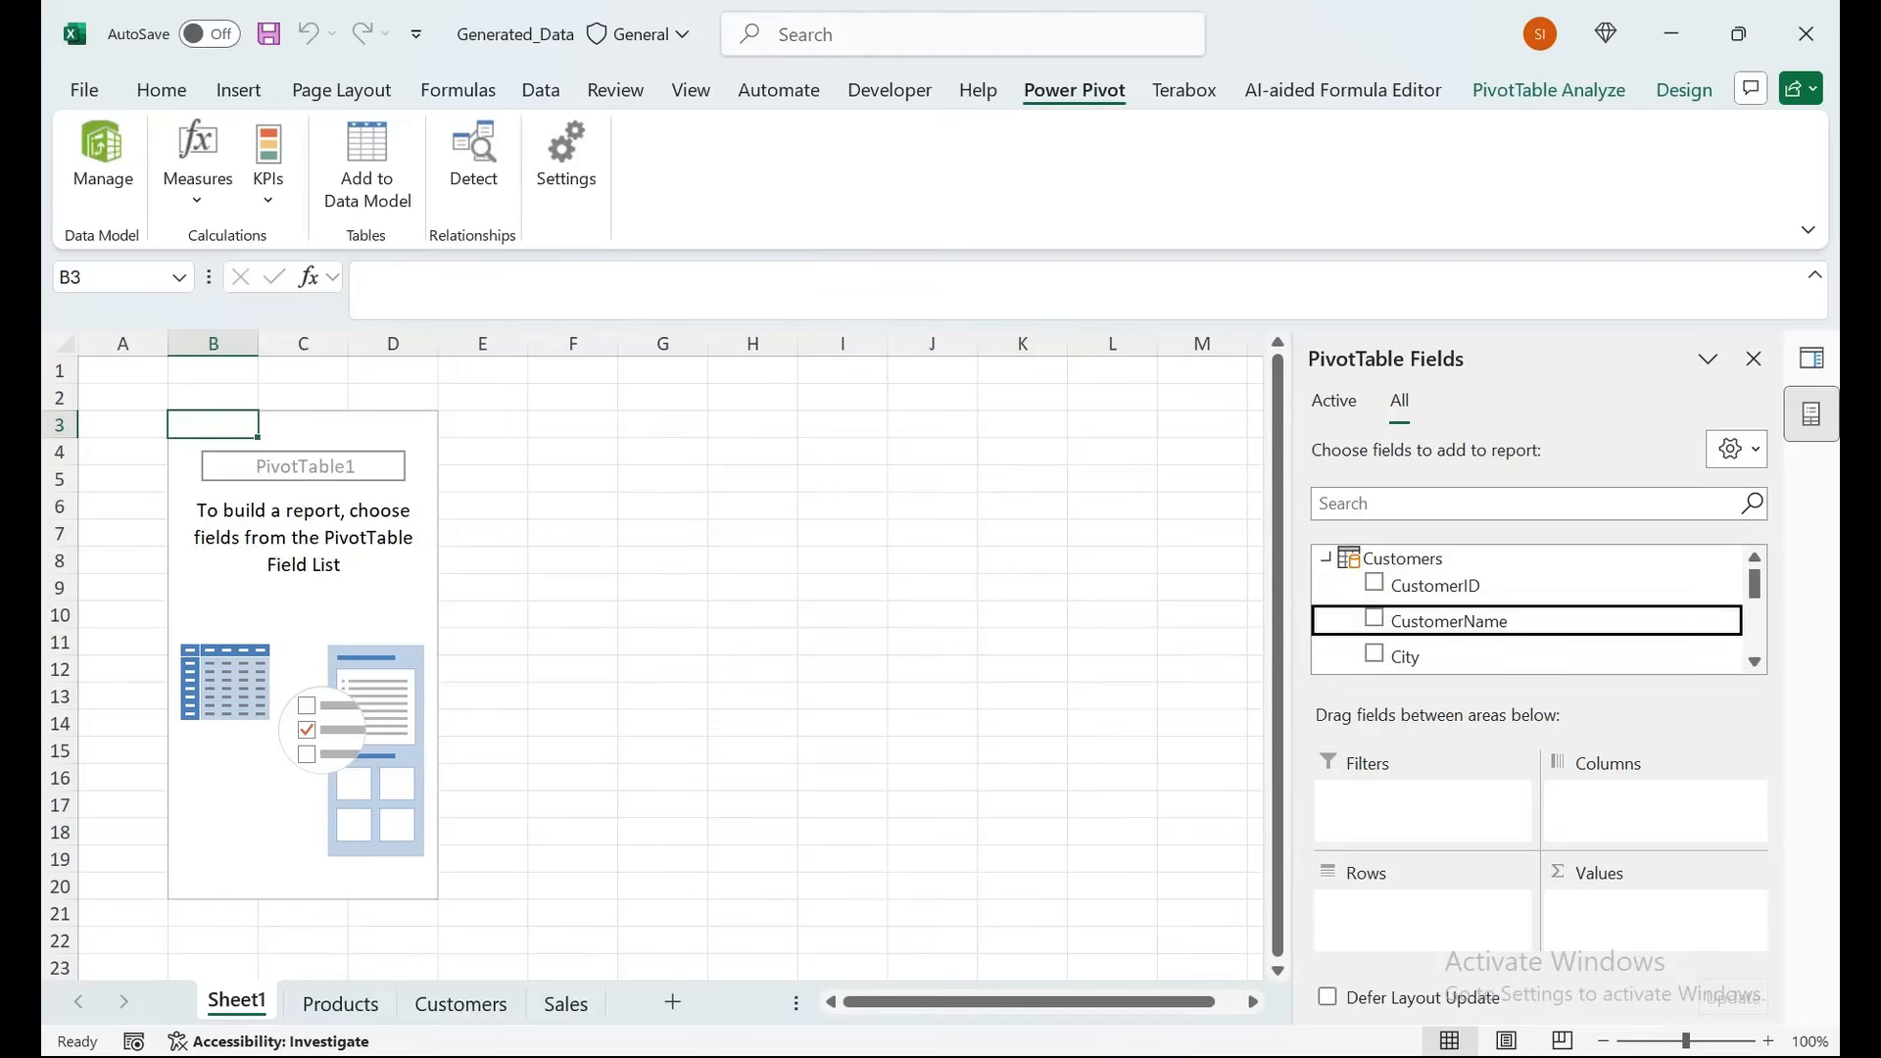
scroll(1528, 621, down, 2)
drag(1440, 715, 1422, 799)
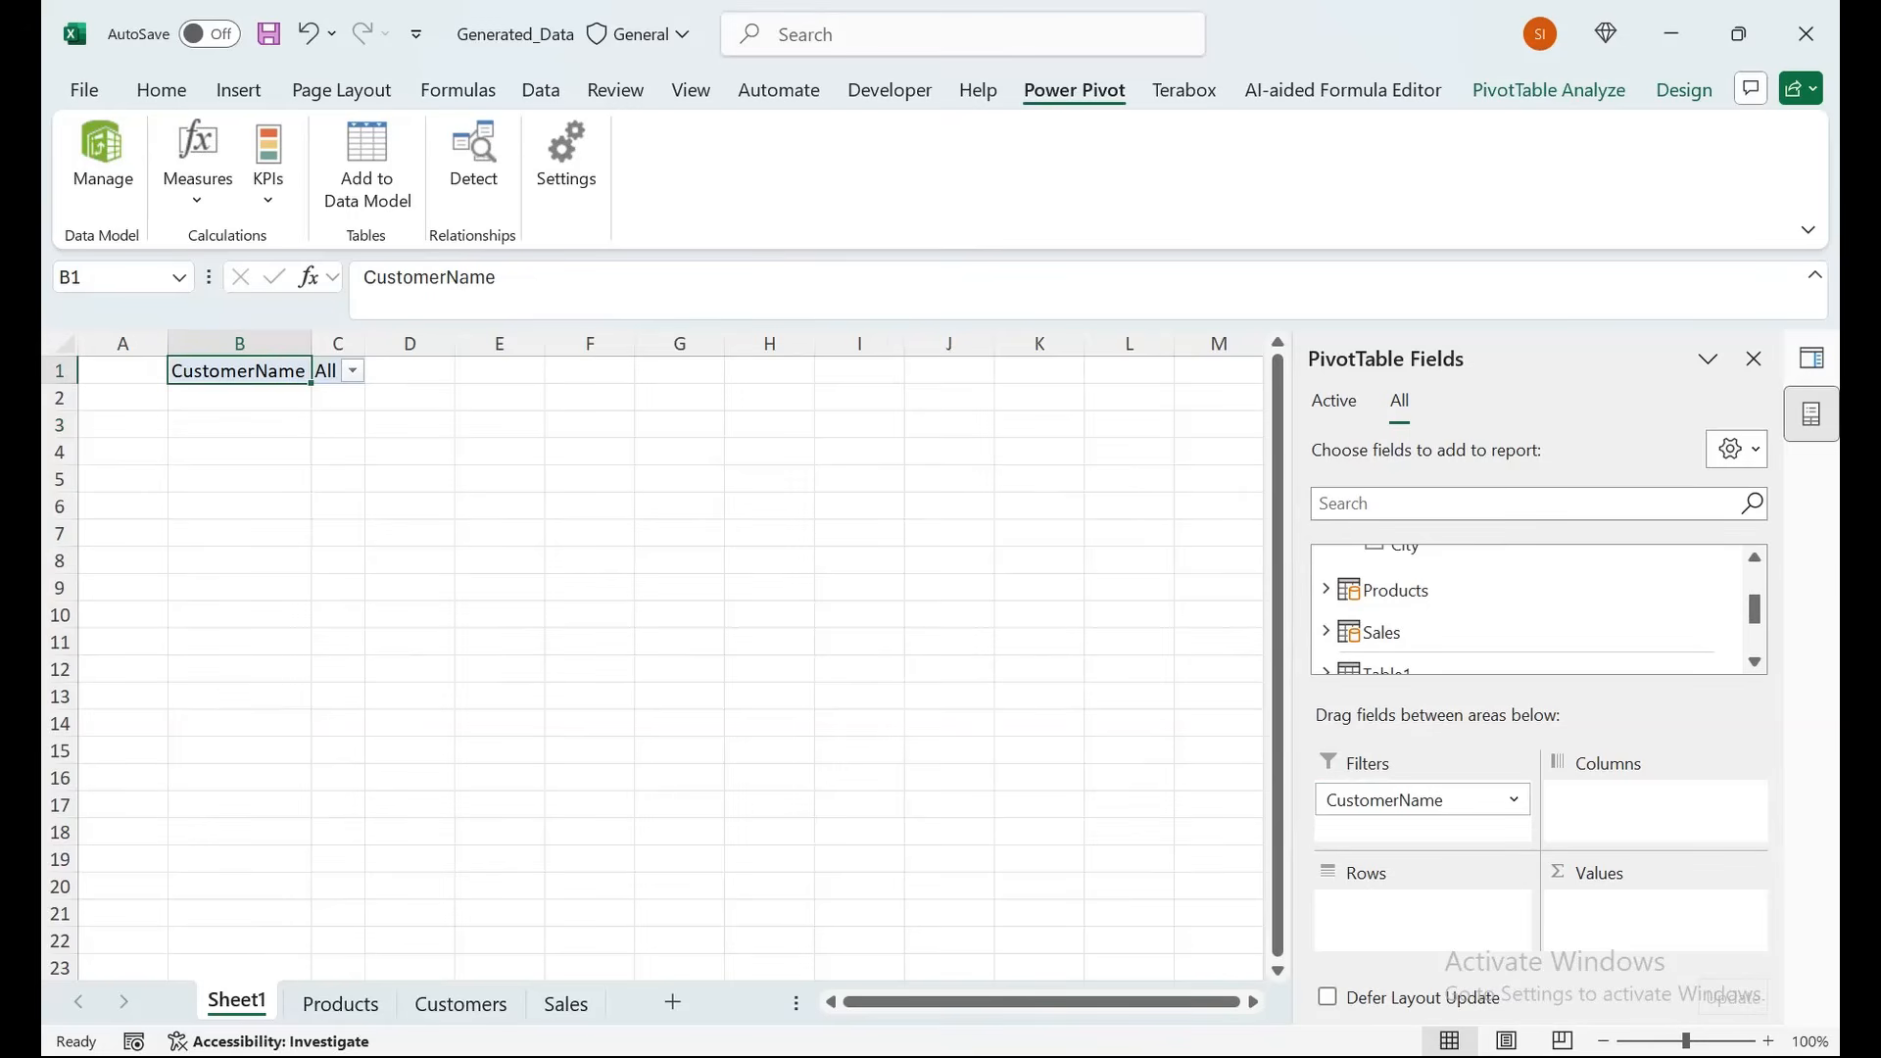
Examine the items available in the CustomerName report filter, keeping All selected.
click(352, 371)
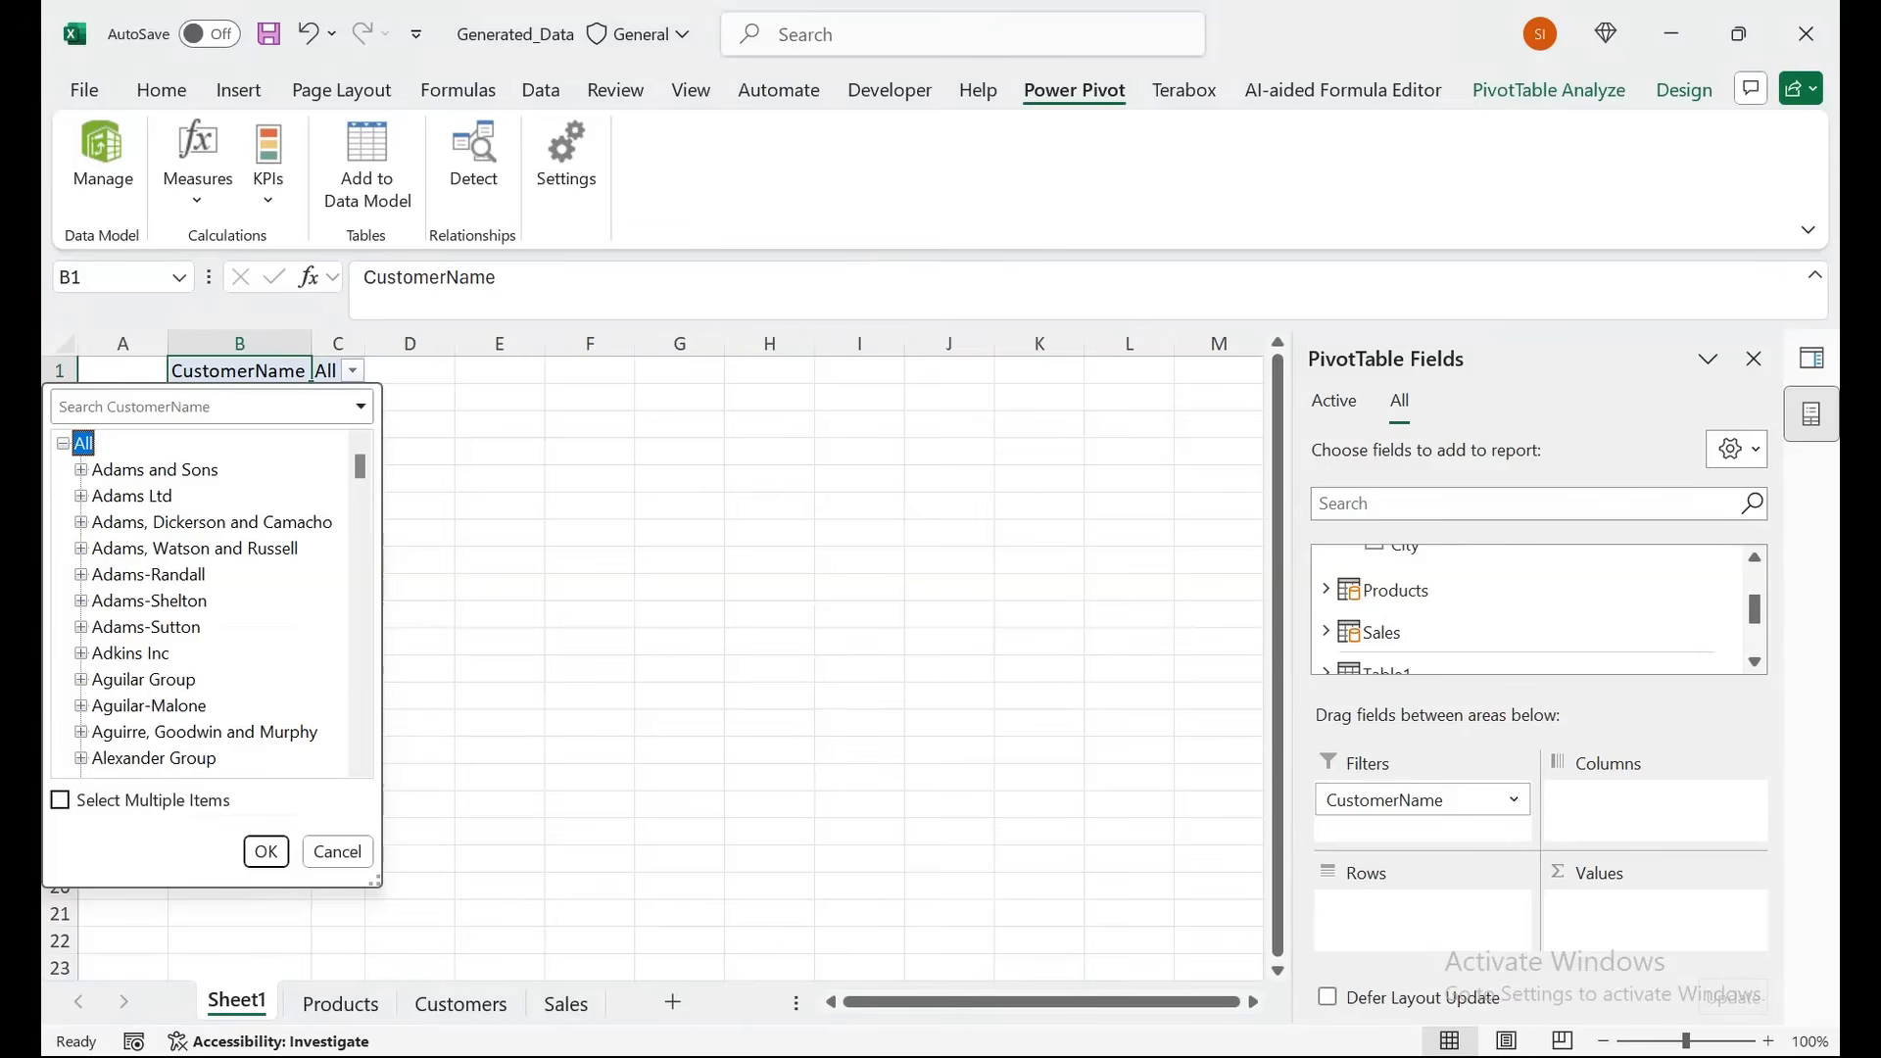
click(63, 443)
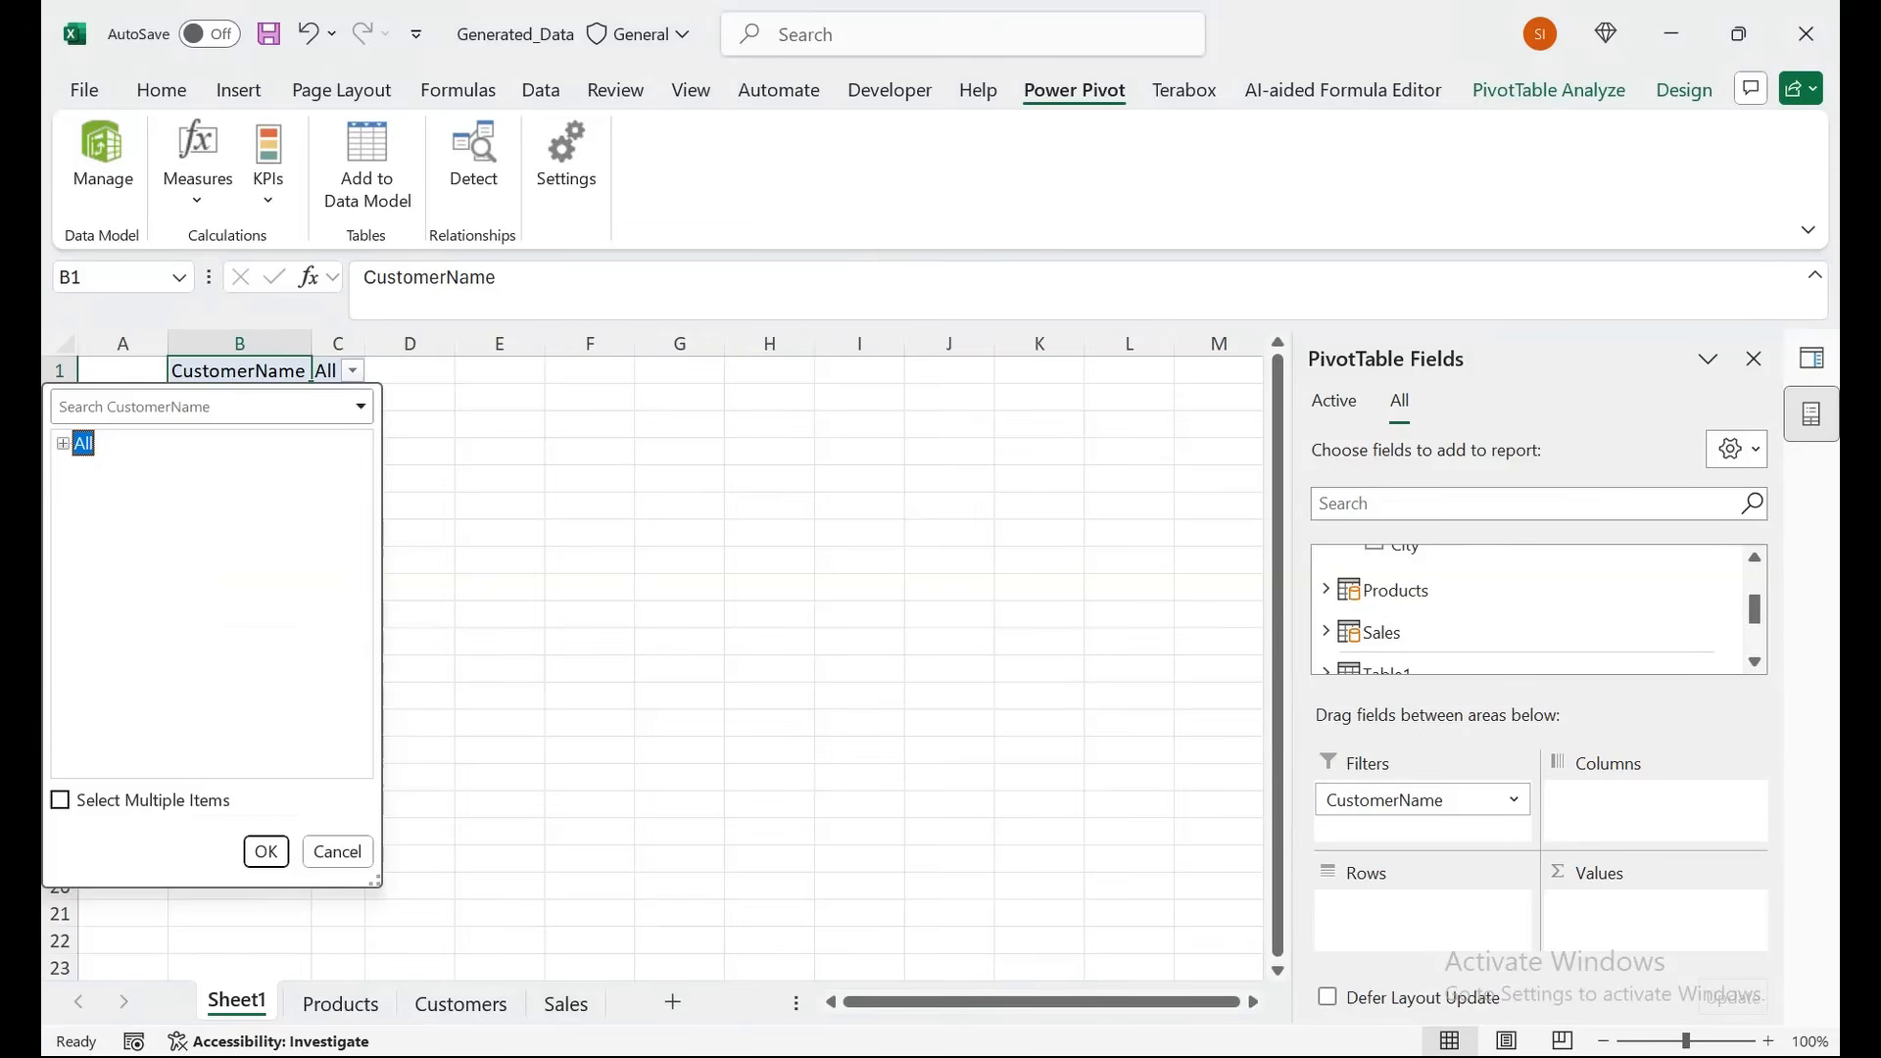
click(267, 852)
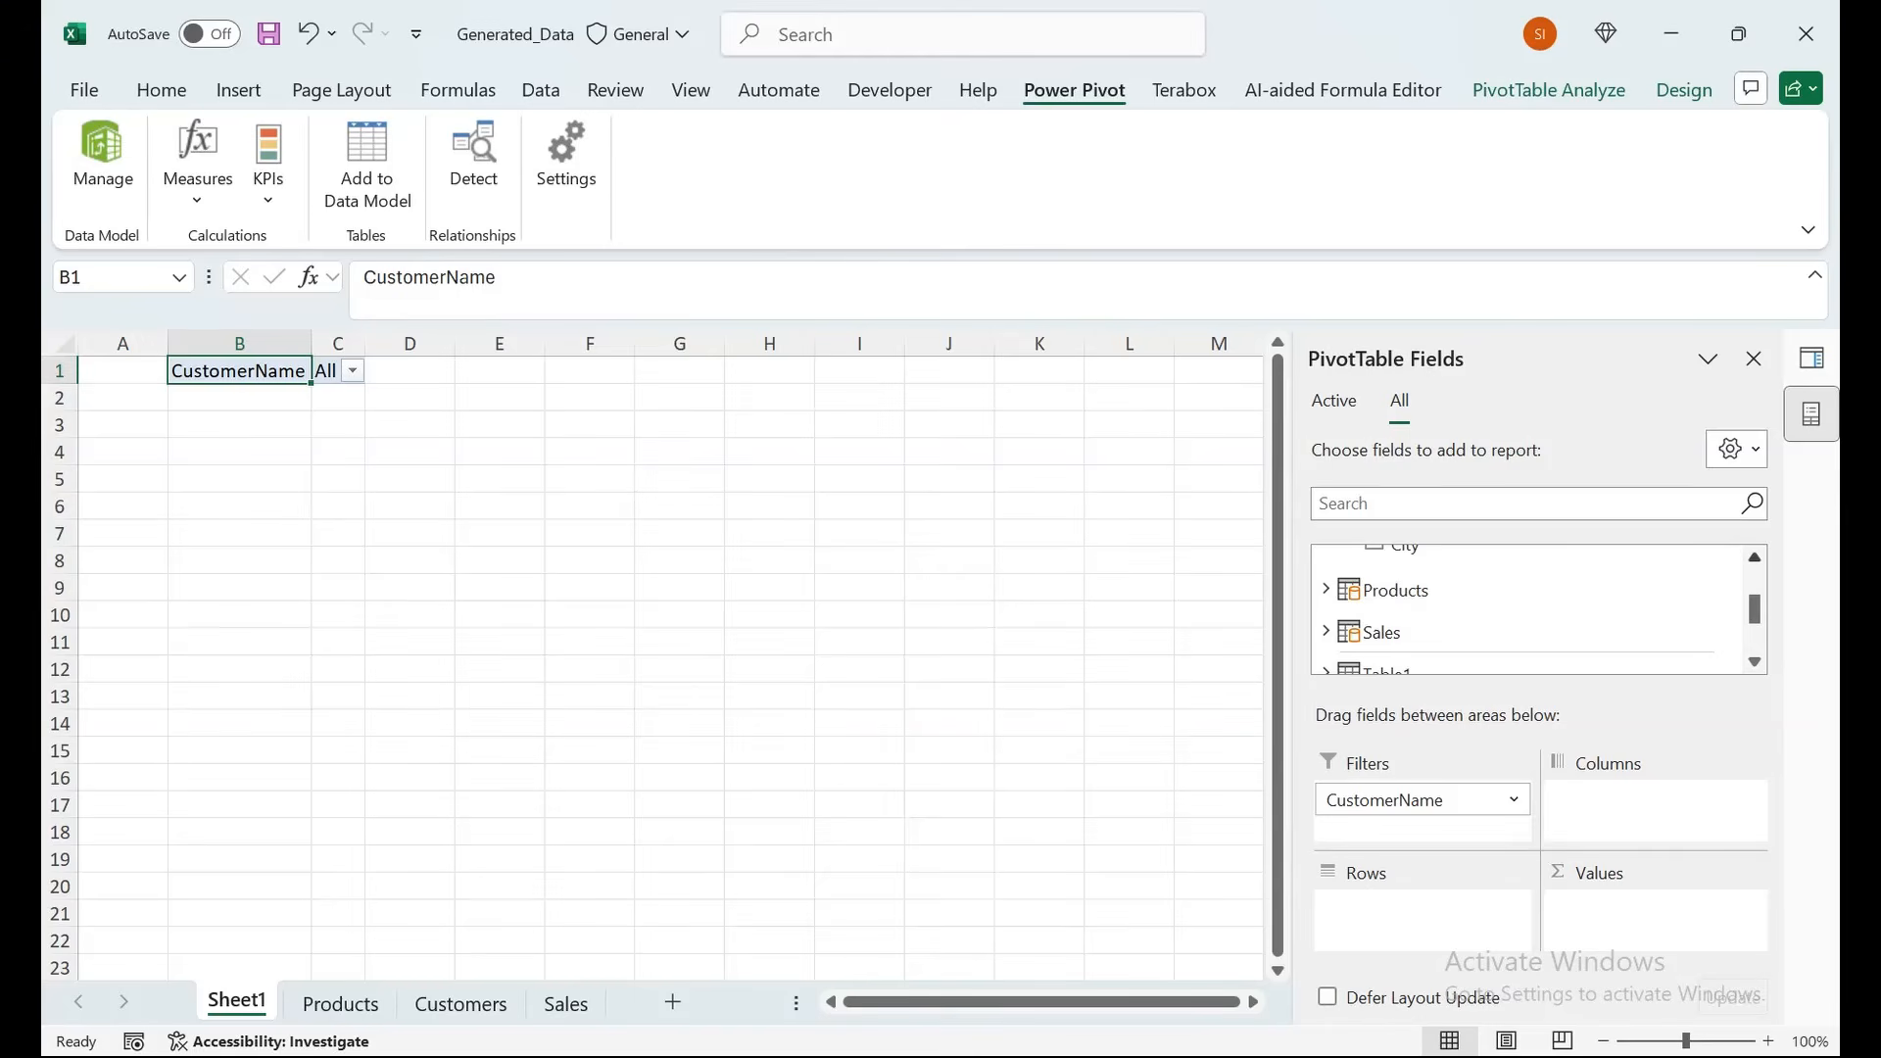
Collapse the Customers table and expand the Products table in the PivotTable field list.
scroll(1529, 607, up, 3)
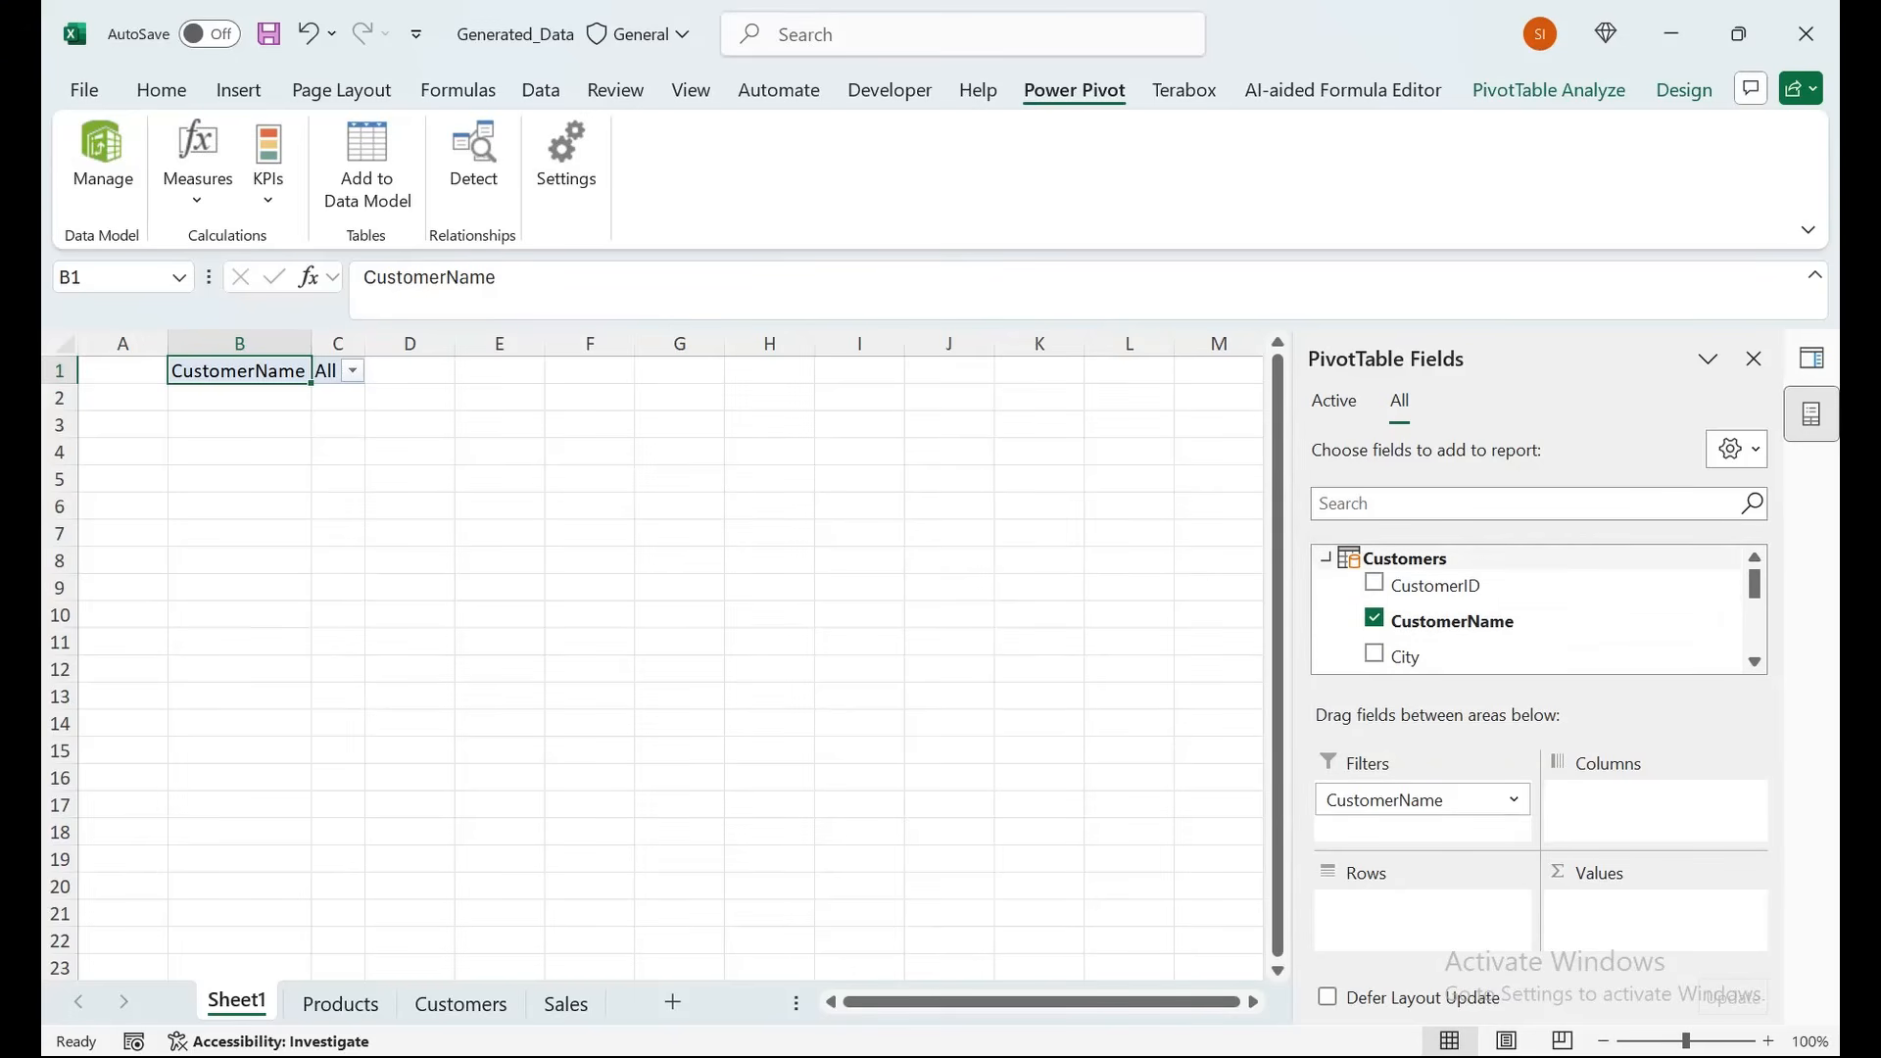
scroll(1528, 607, down, 2)
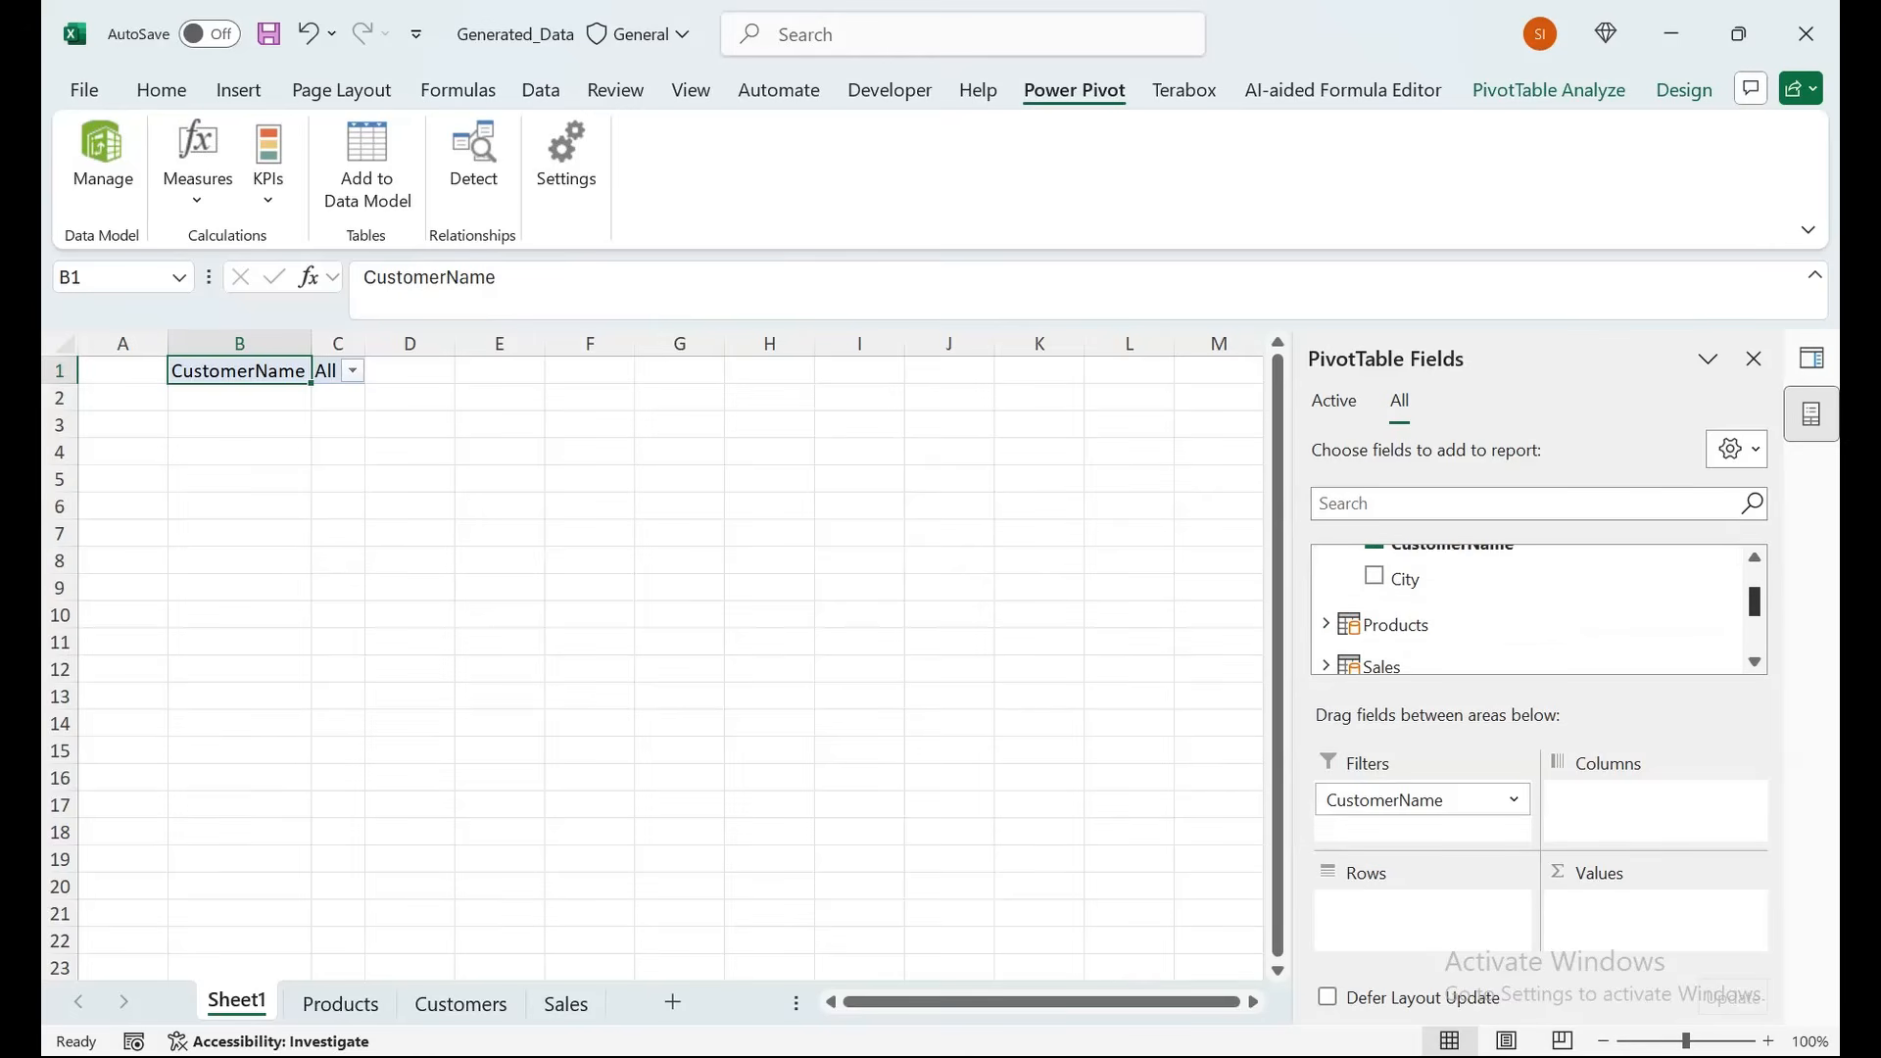
scroll(1529, 607, up, 2)
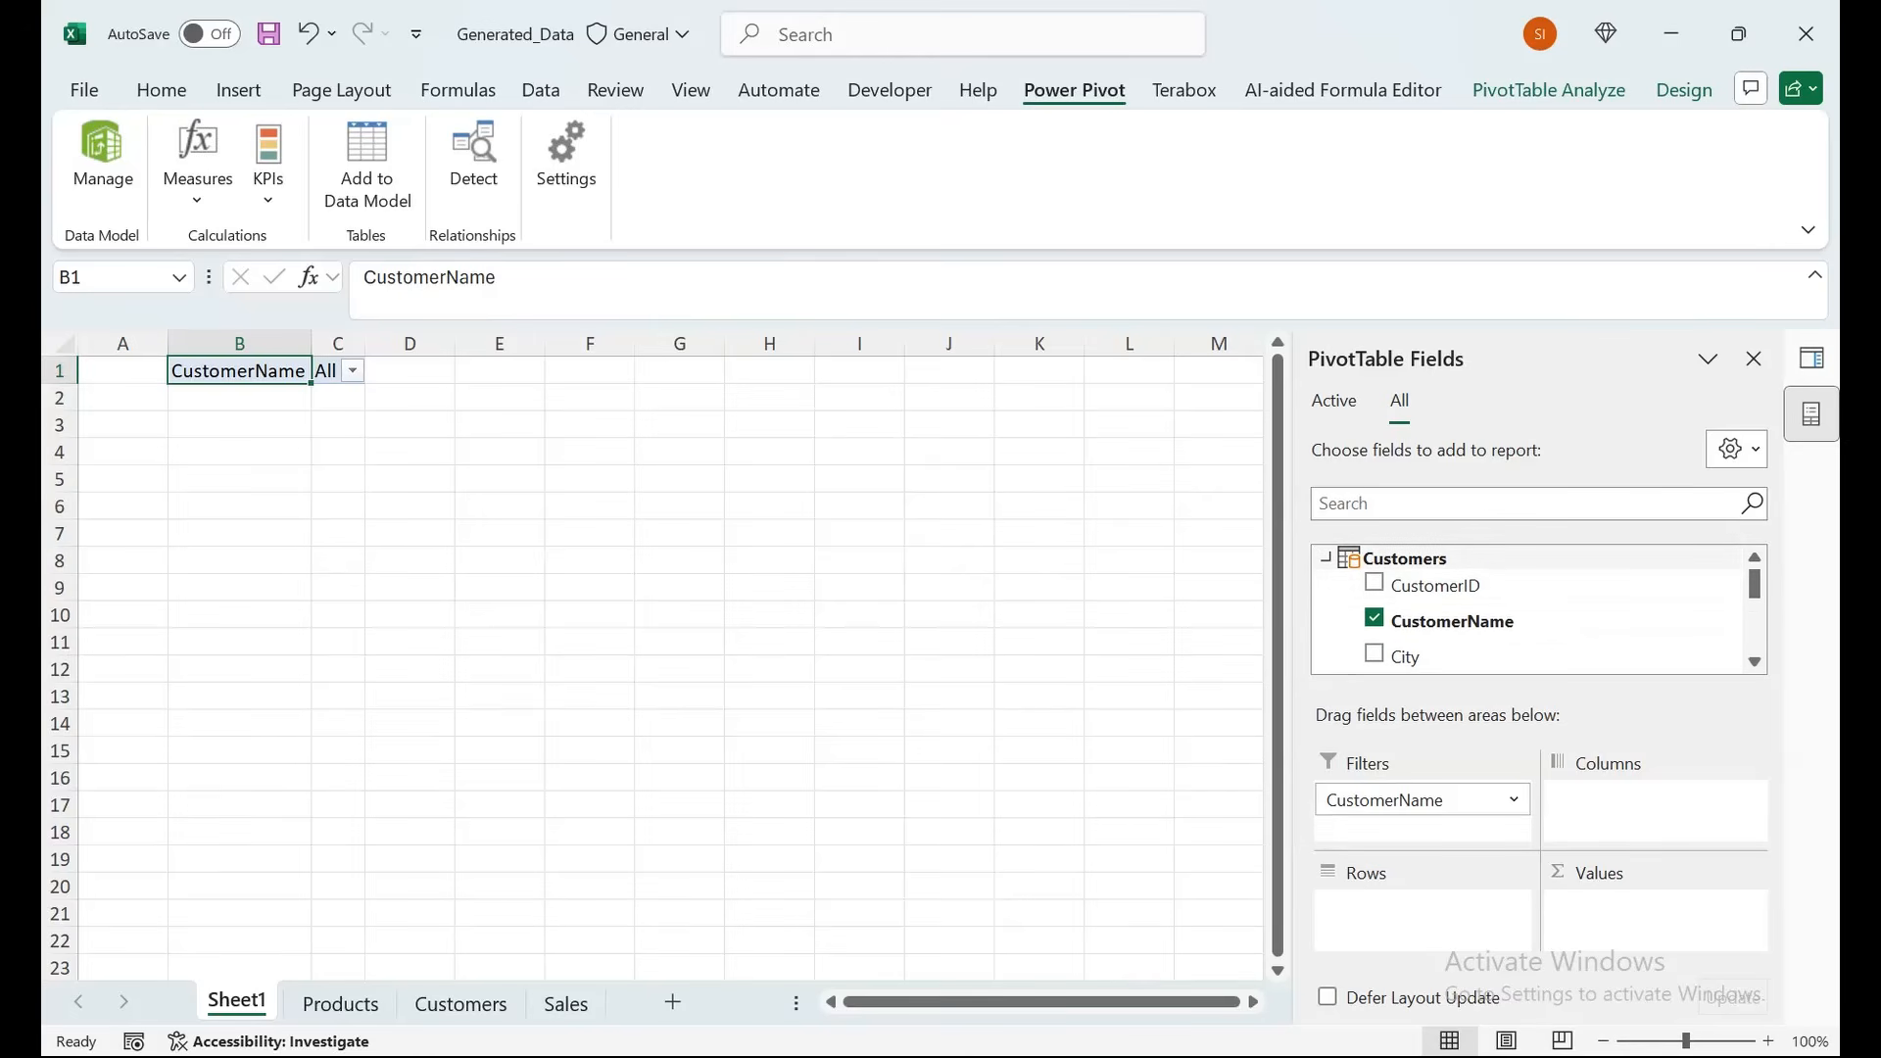
click(1326, 557)
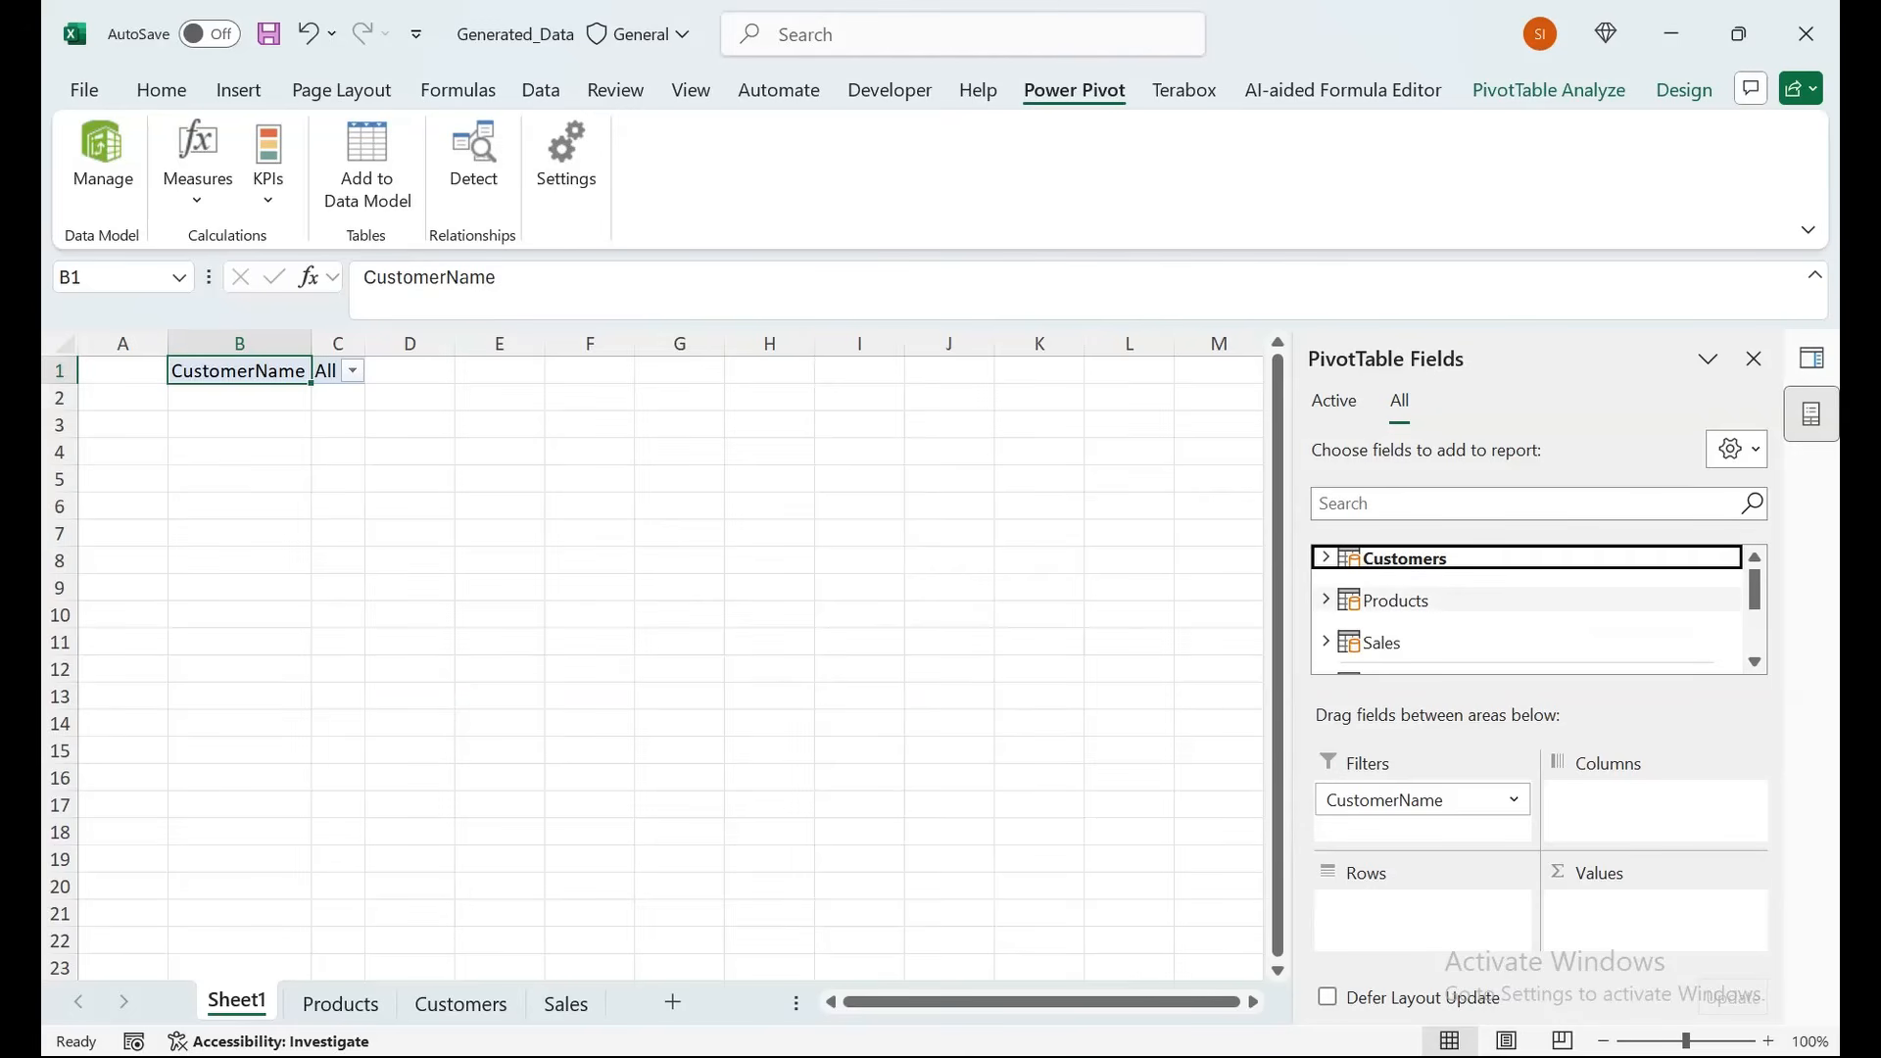
click(1326, 600)
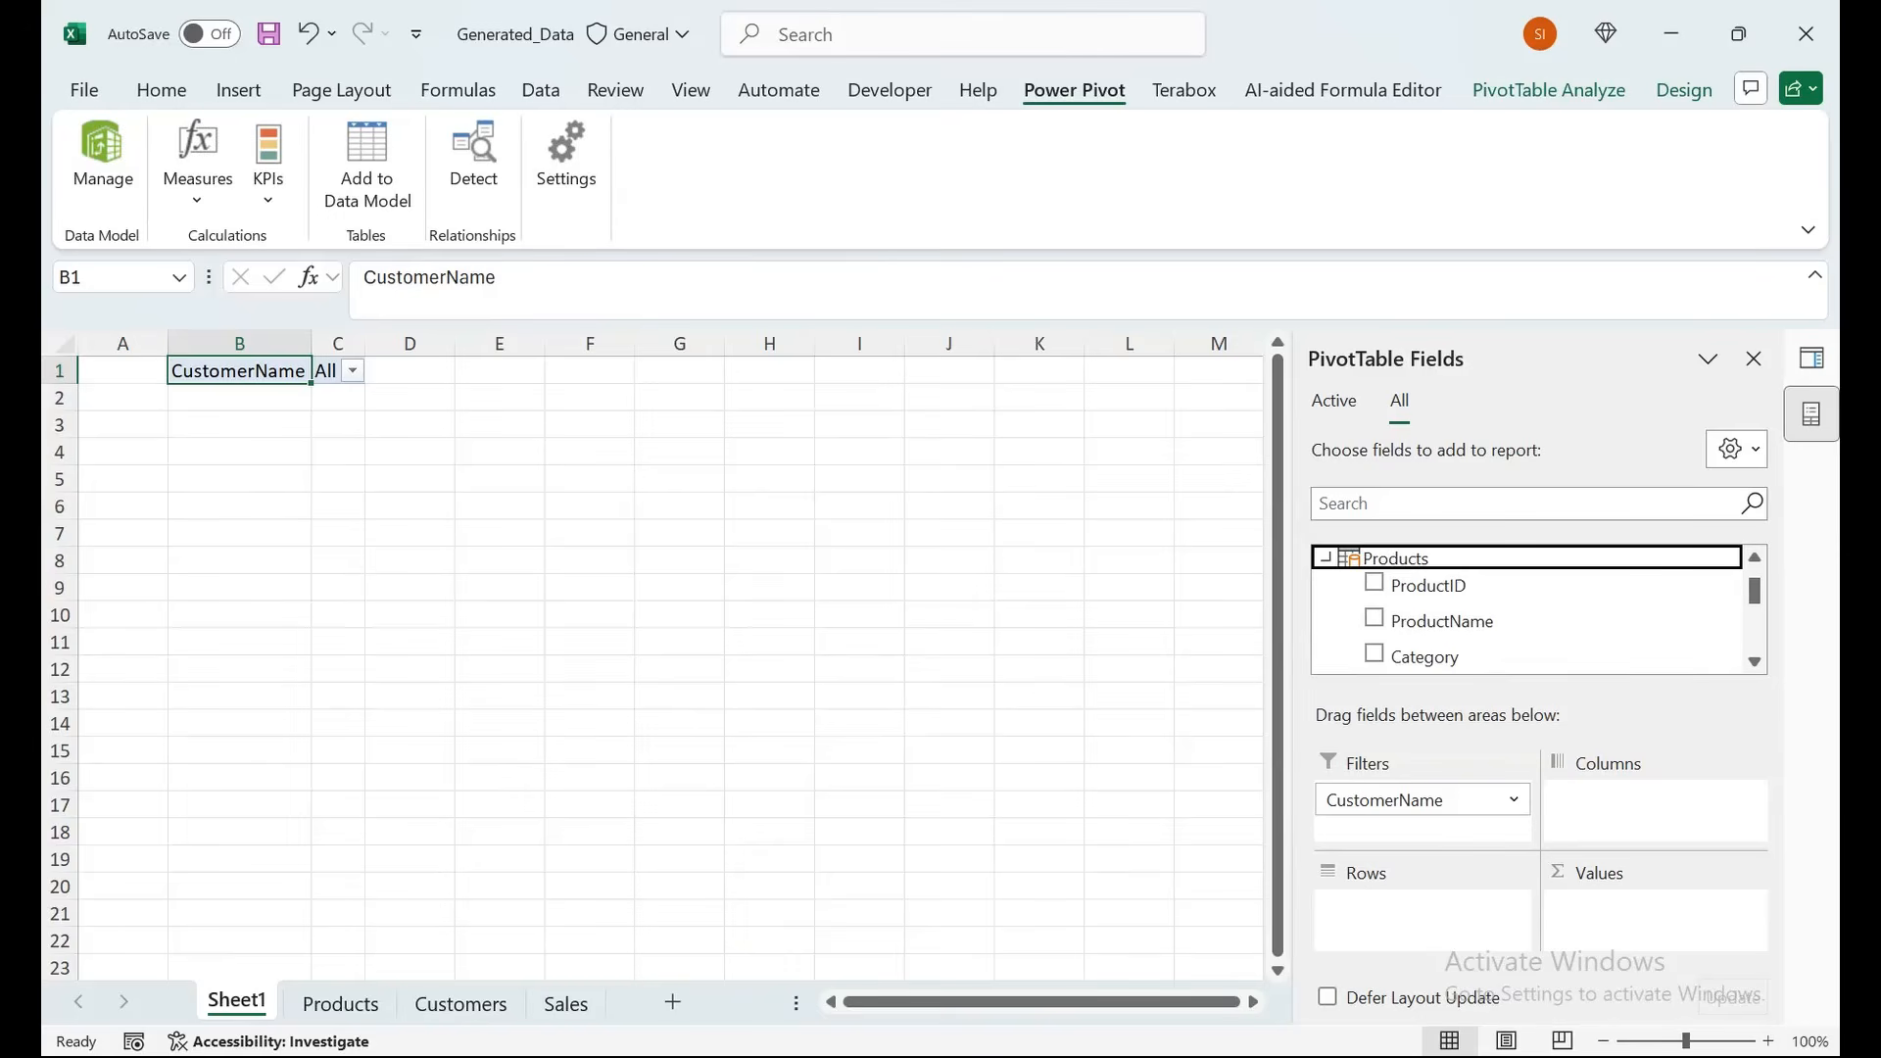
Delete the empty column A beside the PivotTable on Sheet1.
click(122, 343)
right_click(127, 345)
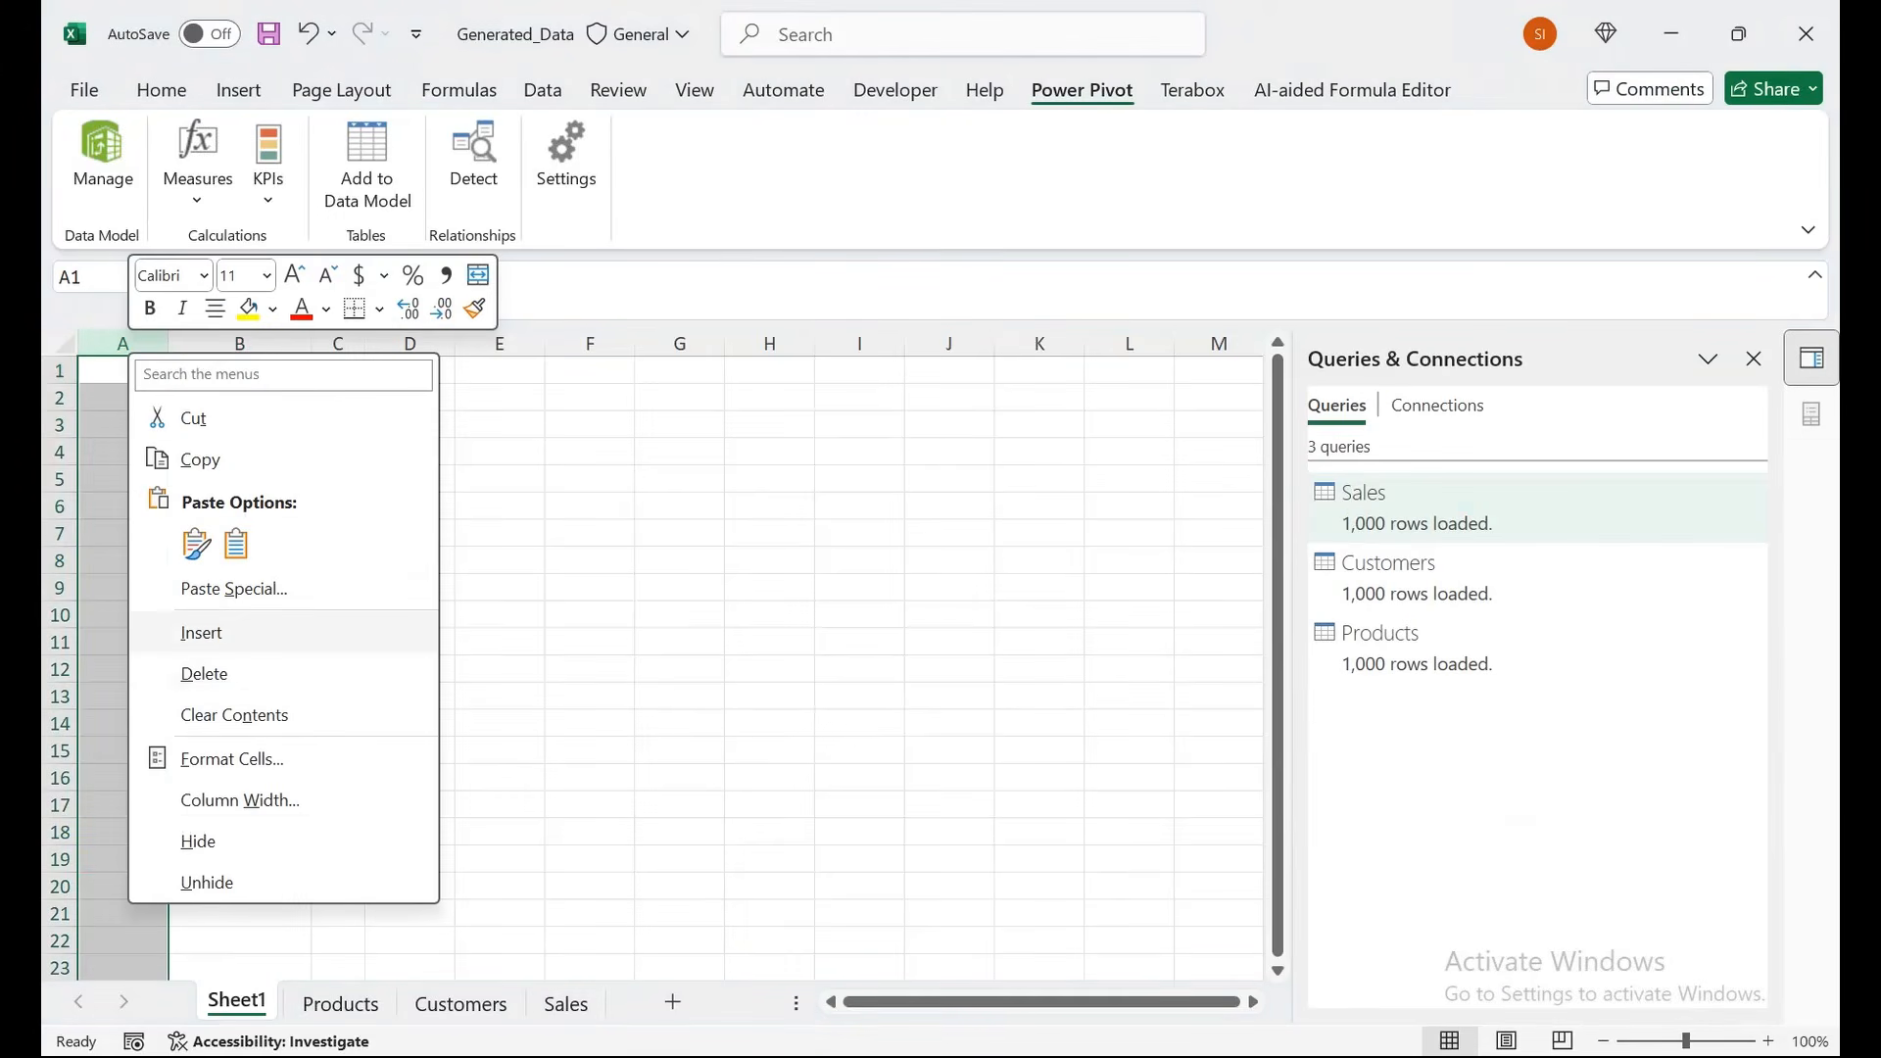
click(201, 672)
click(149, 479)
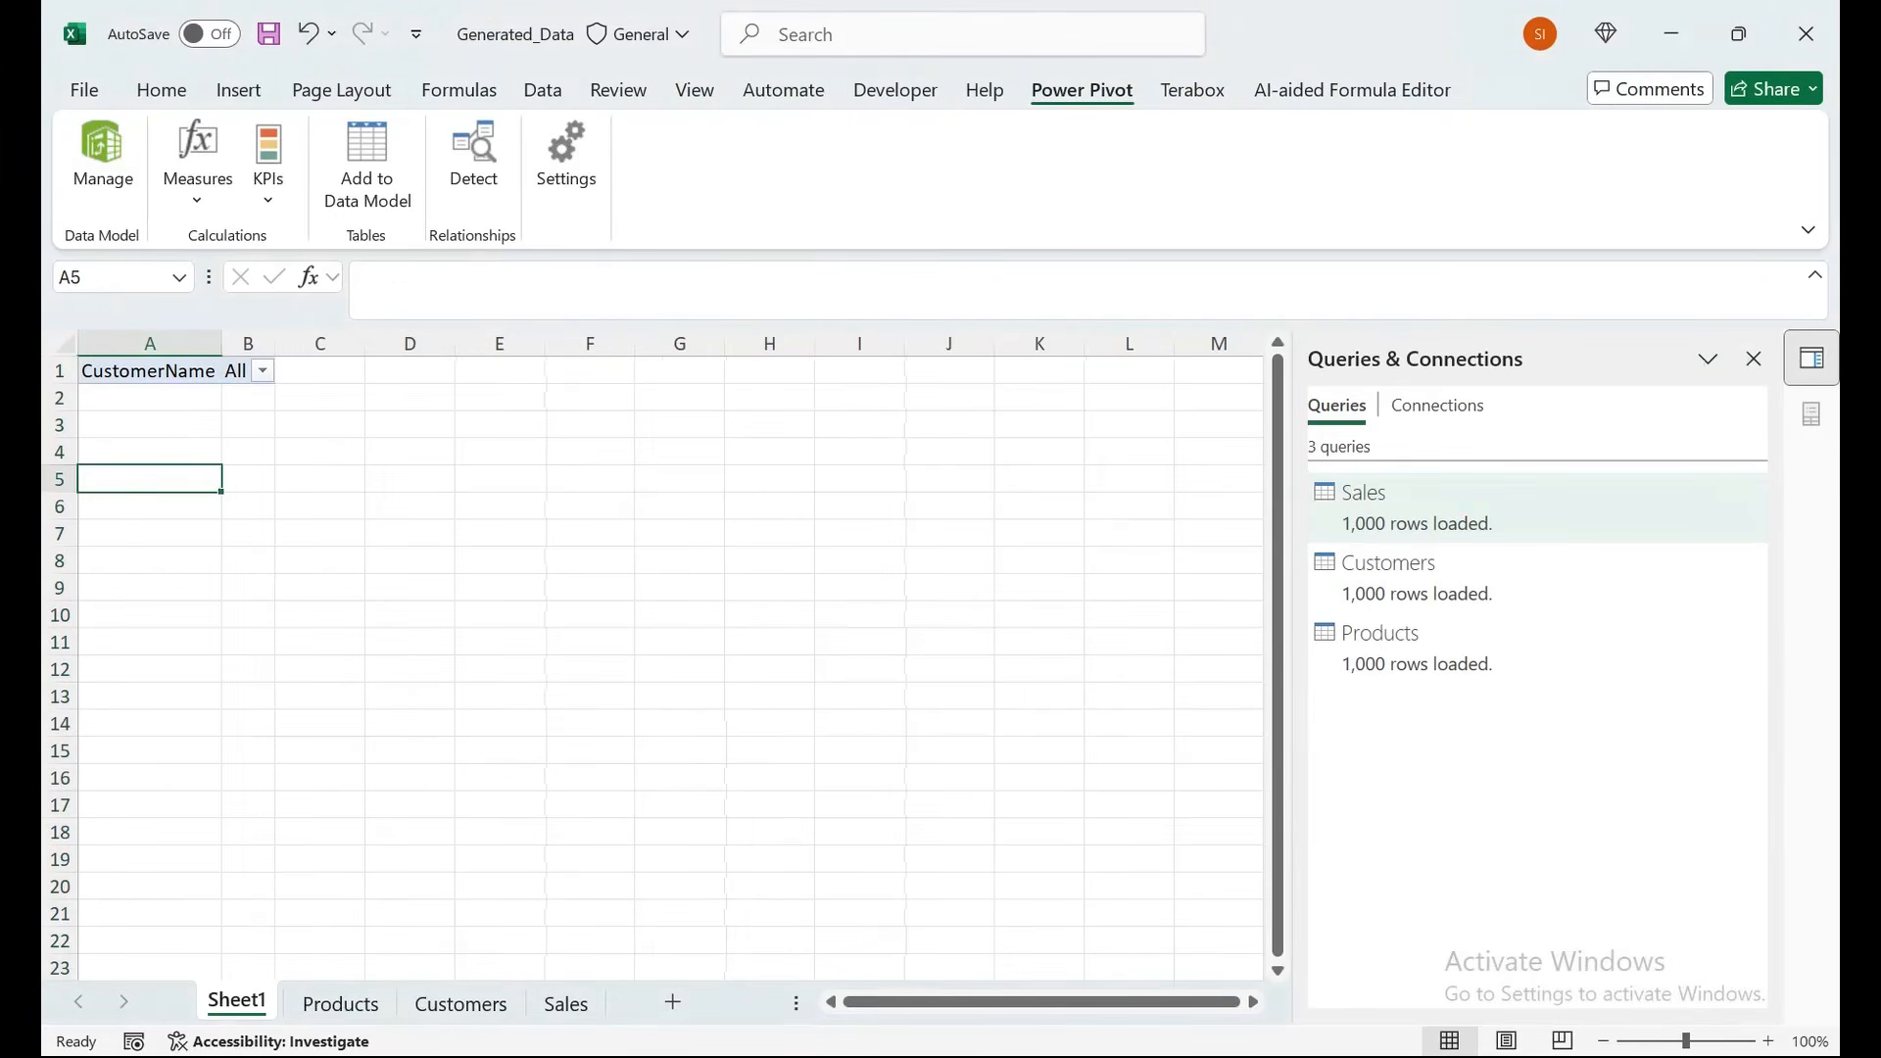
Add the ProductName field from the Products table to the PivotTable's rows.
click(149, 371)
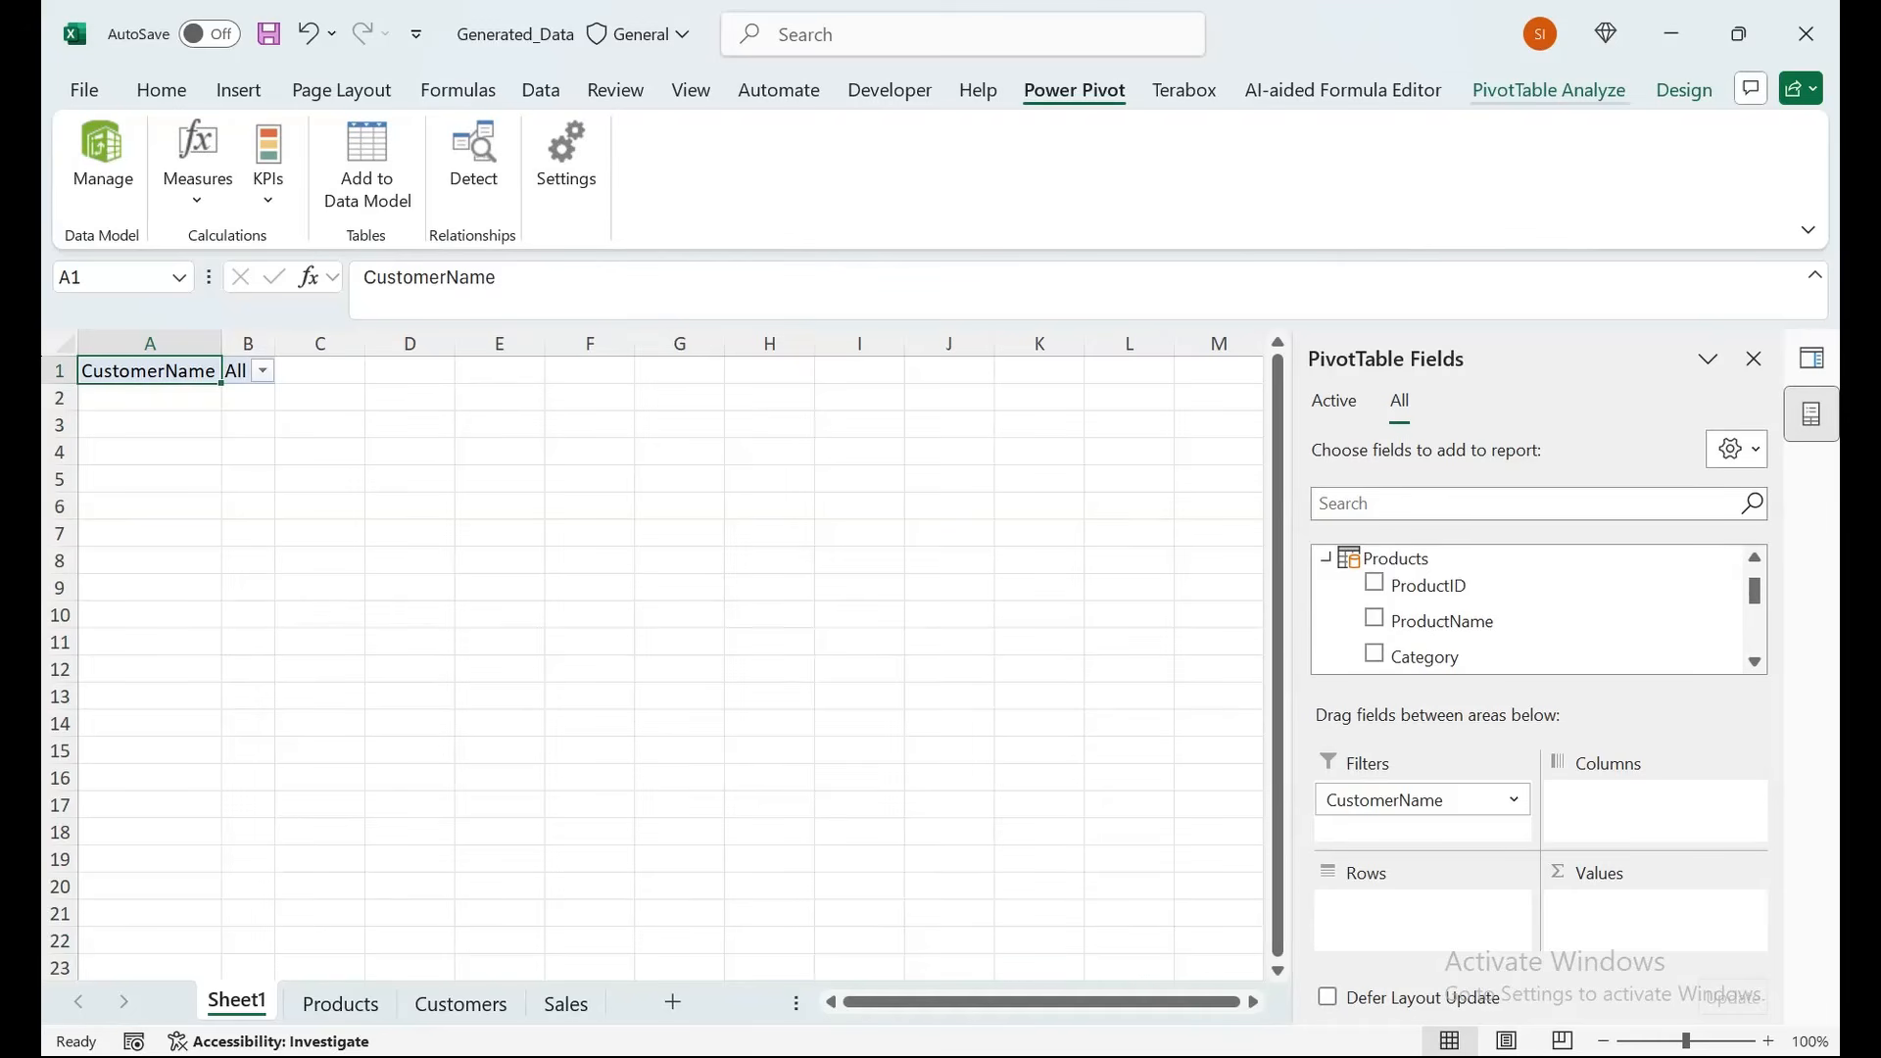
click(1548, 89)
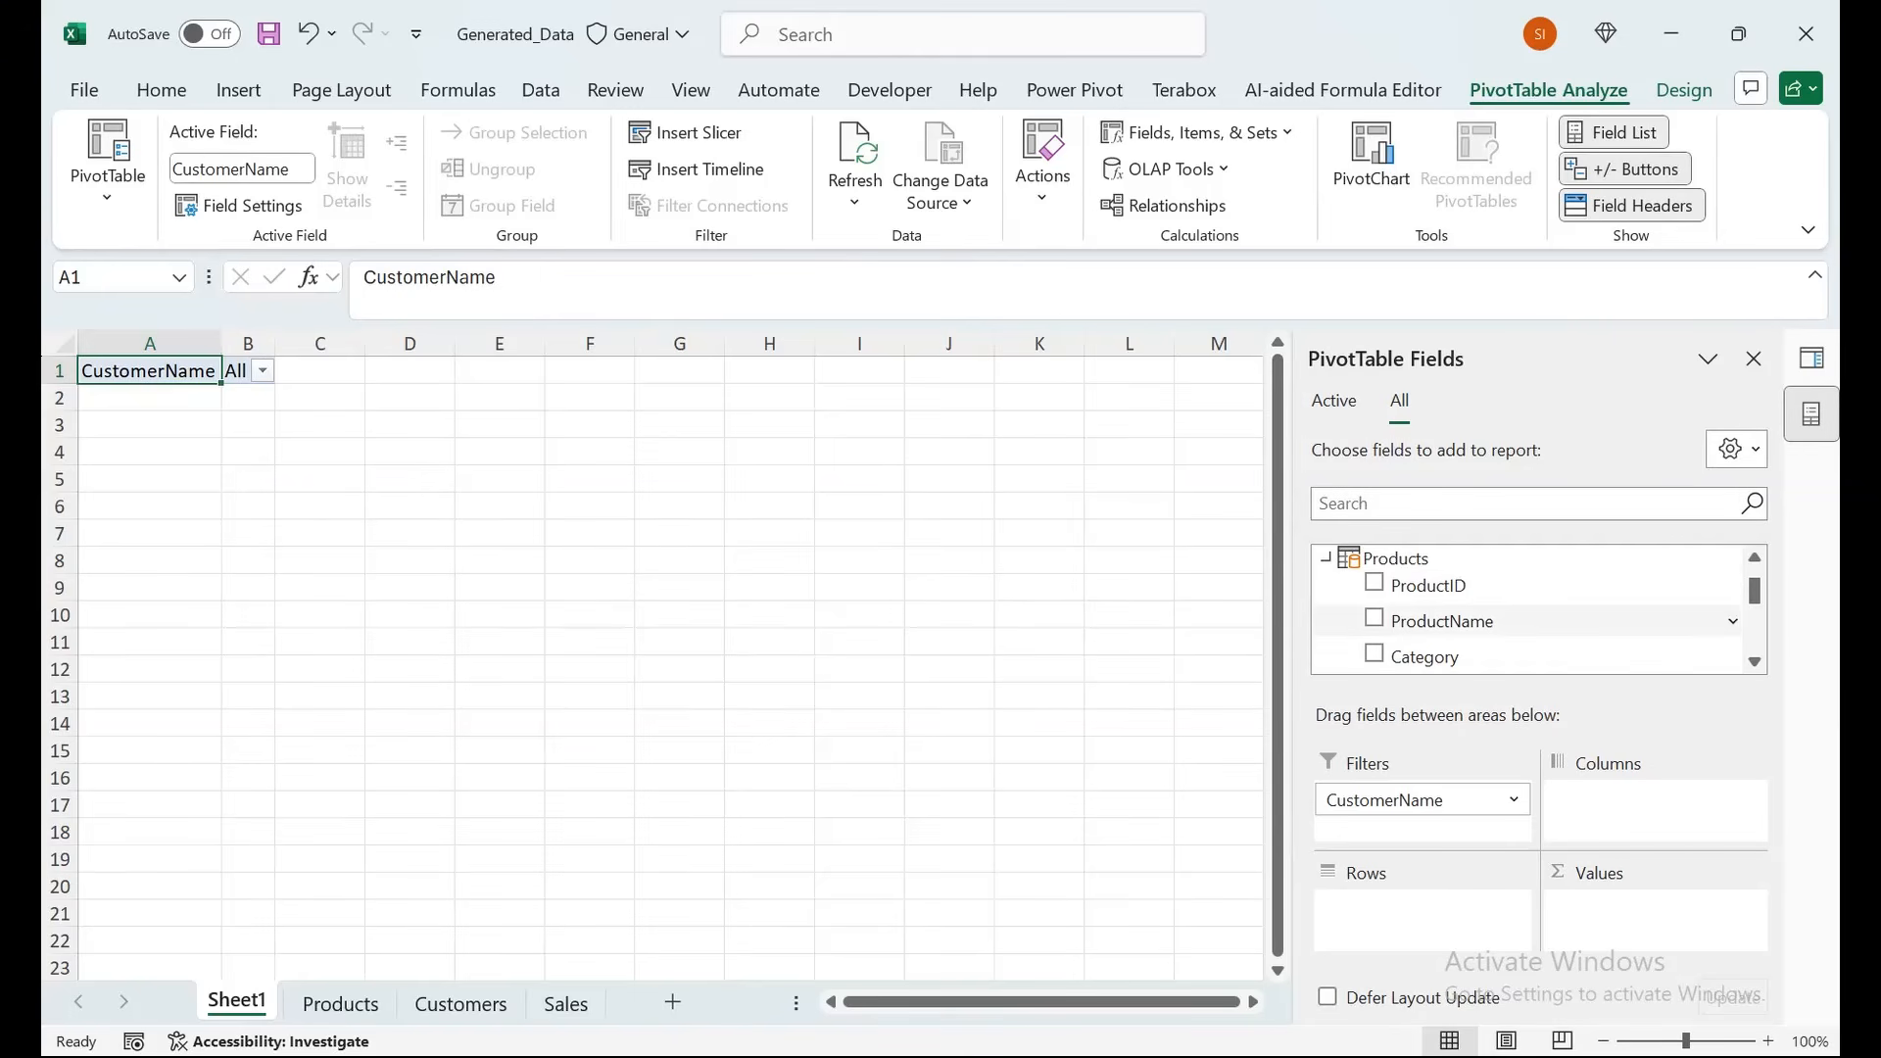
click(1373, 618)
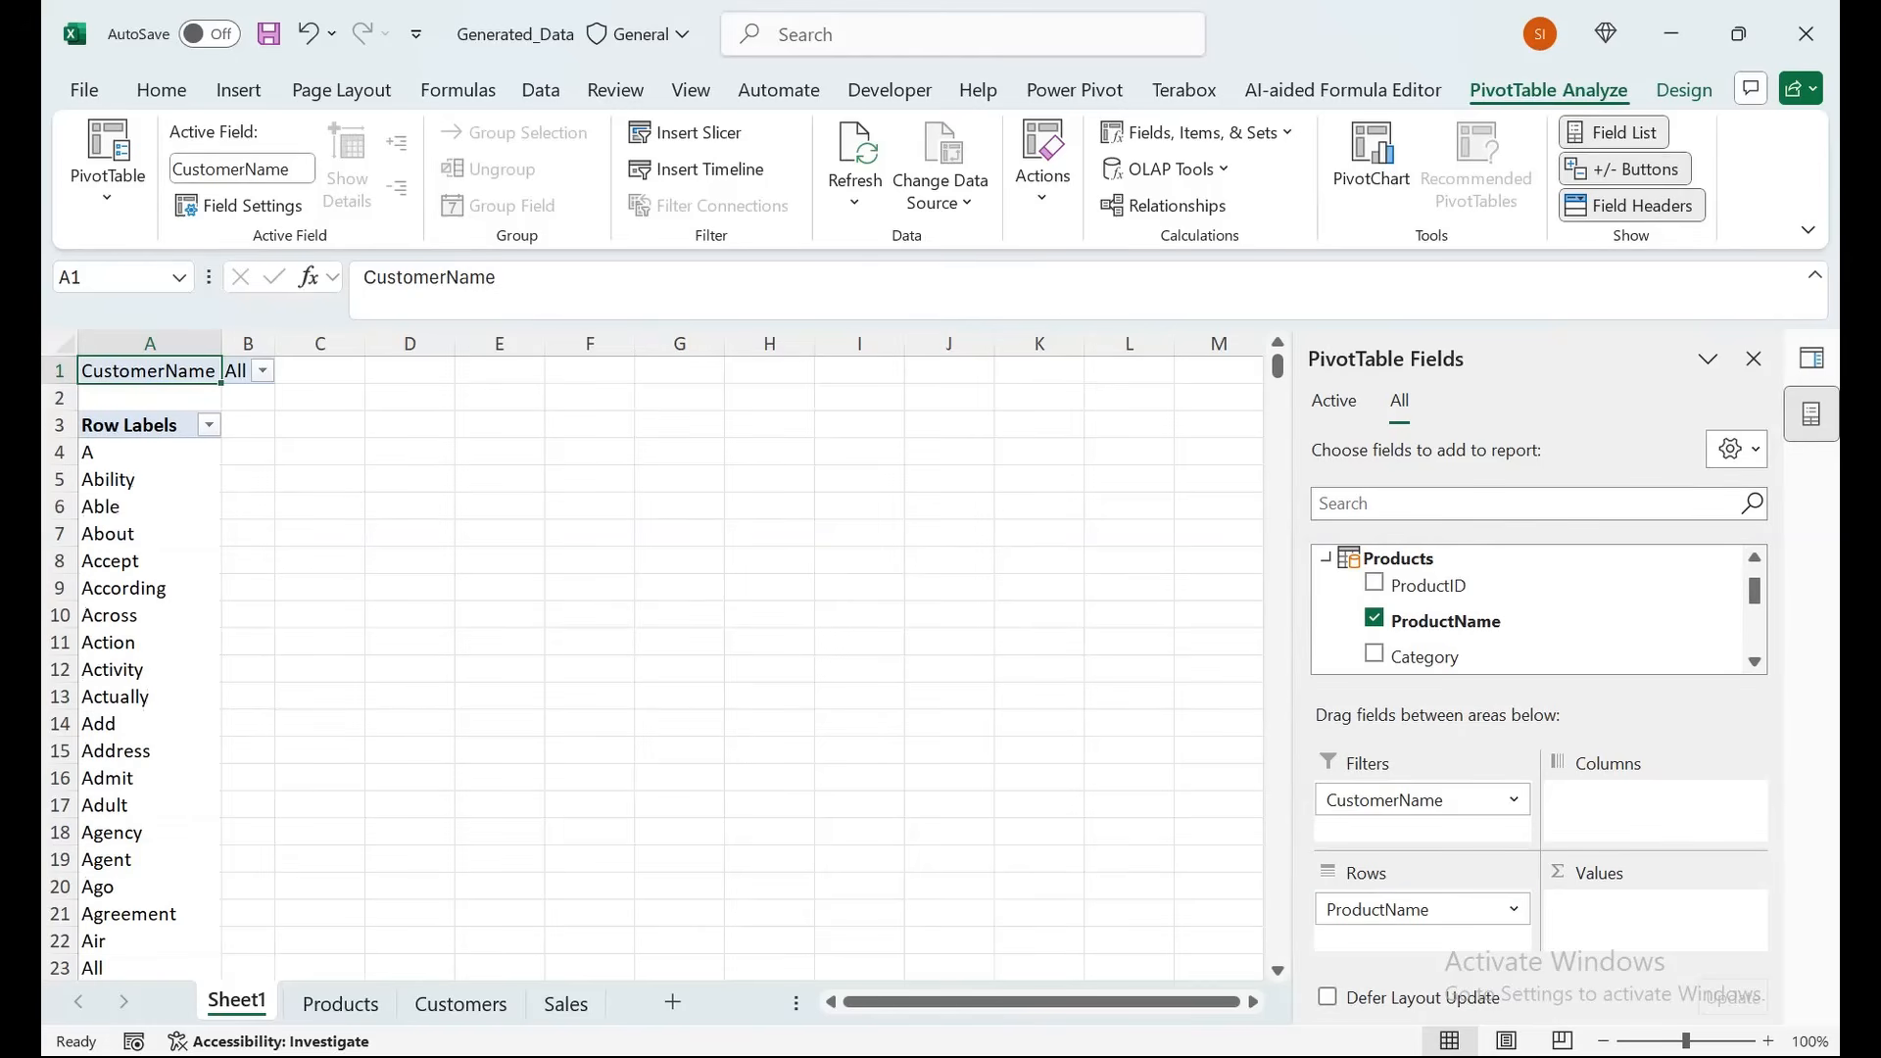
scroll(652, 666, down, 8)
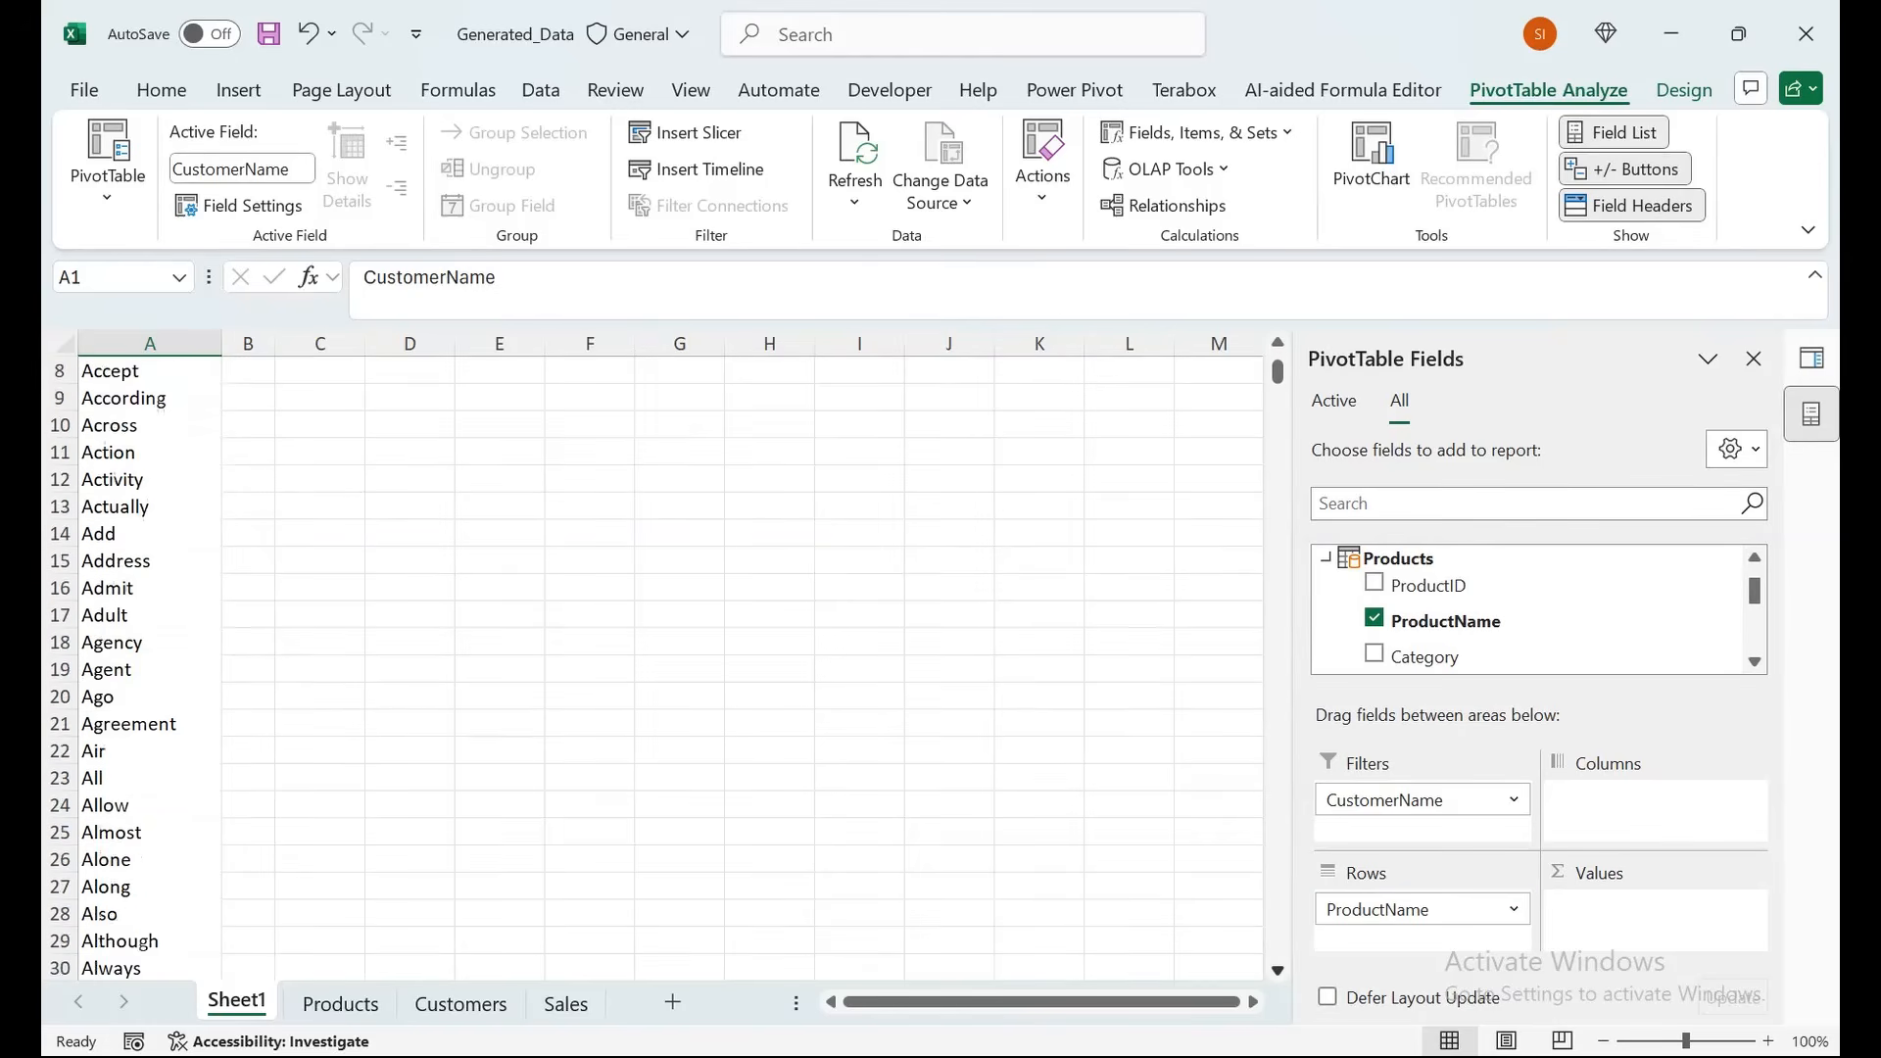
scroll(652, 666, down, 10)
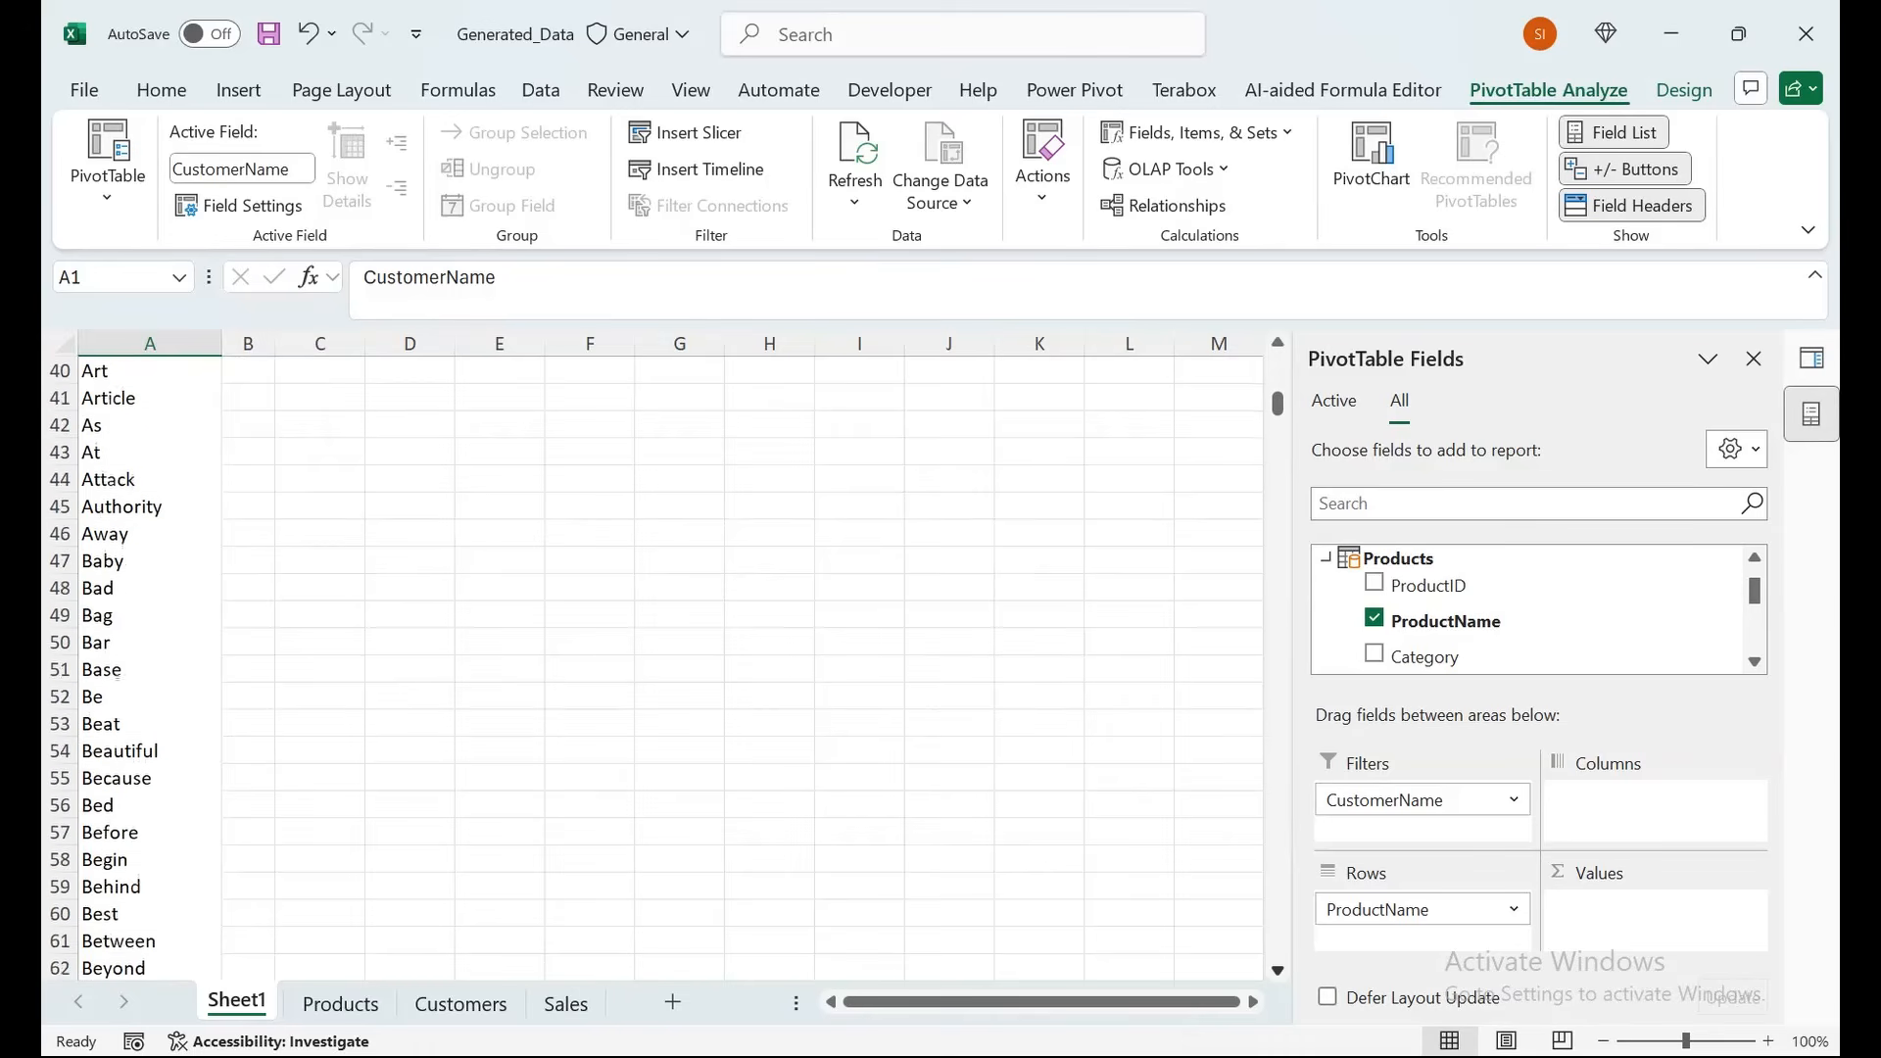
scroll(652, 666, down, 5)
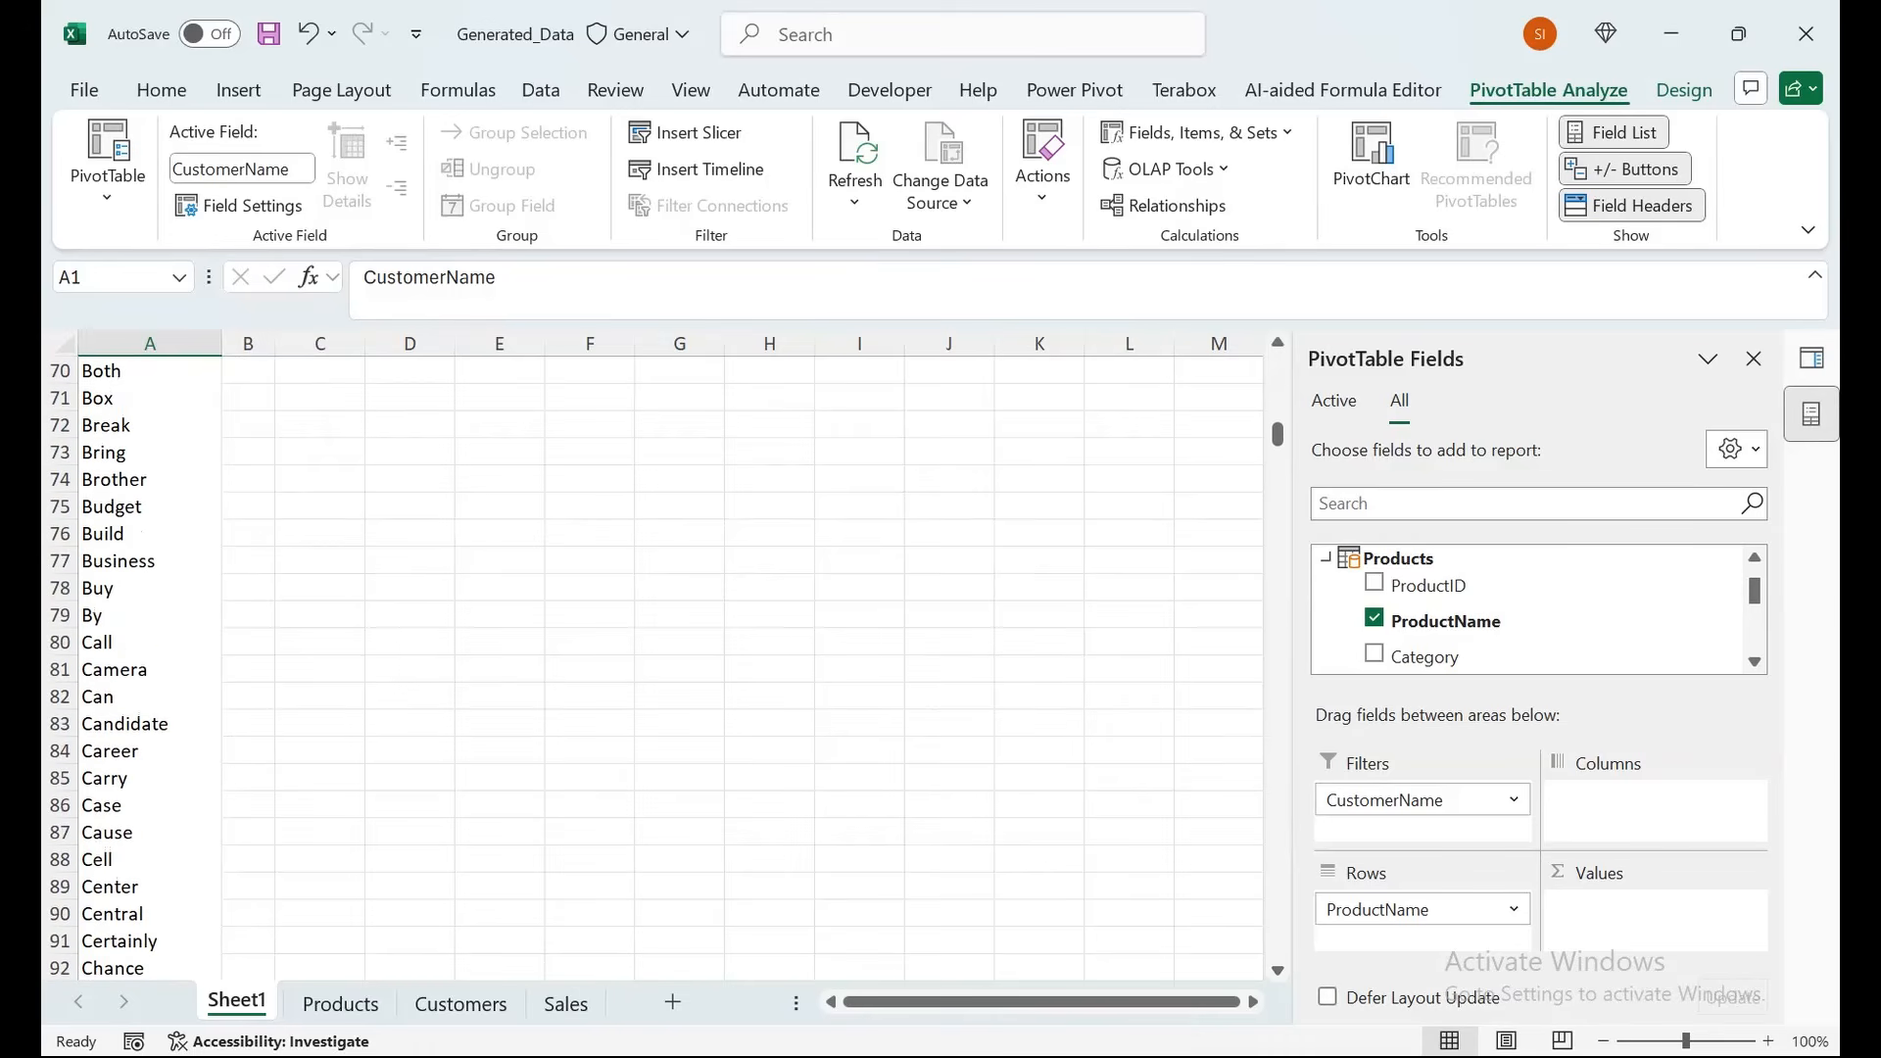
drag(1278, 434, 1278, 365)
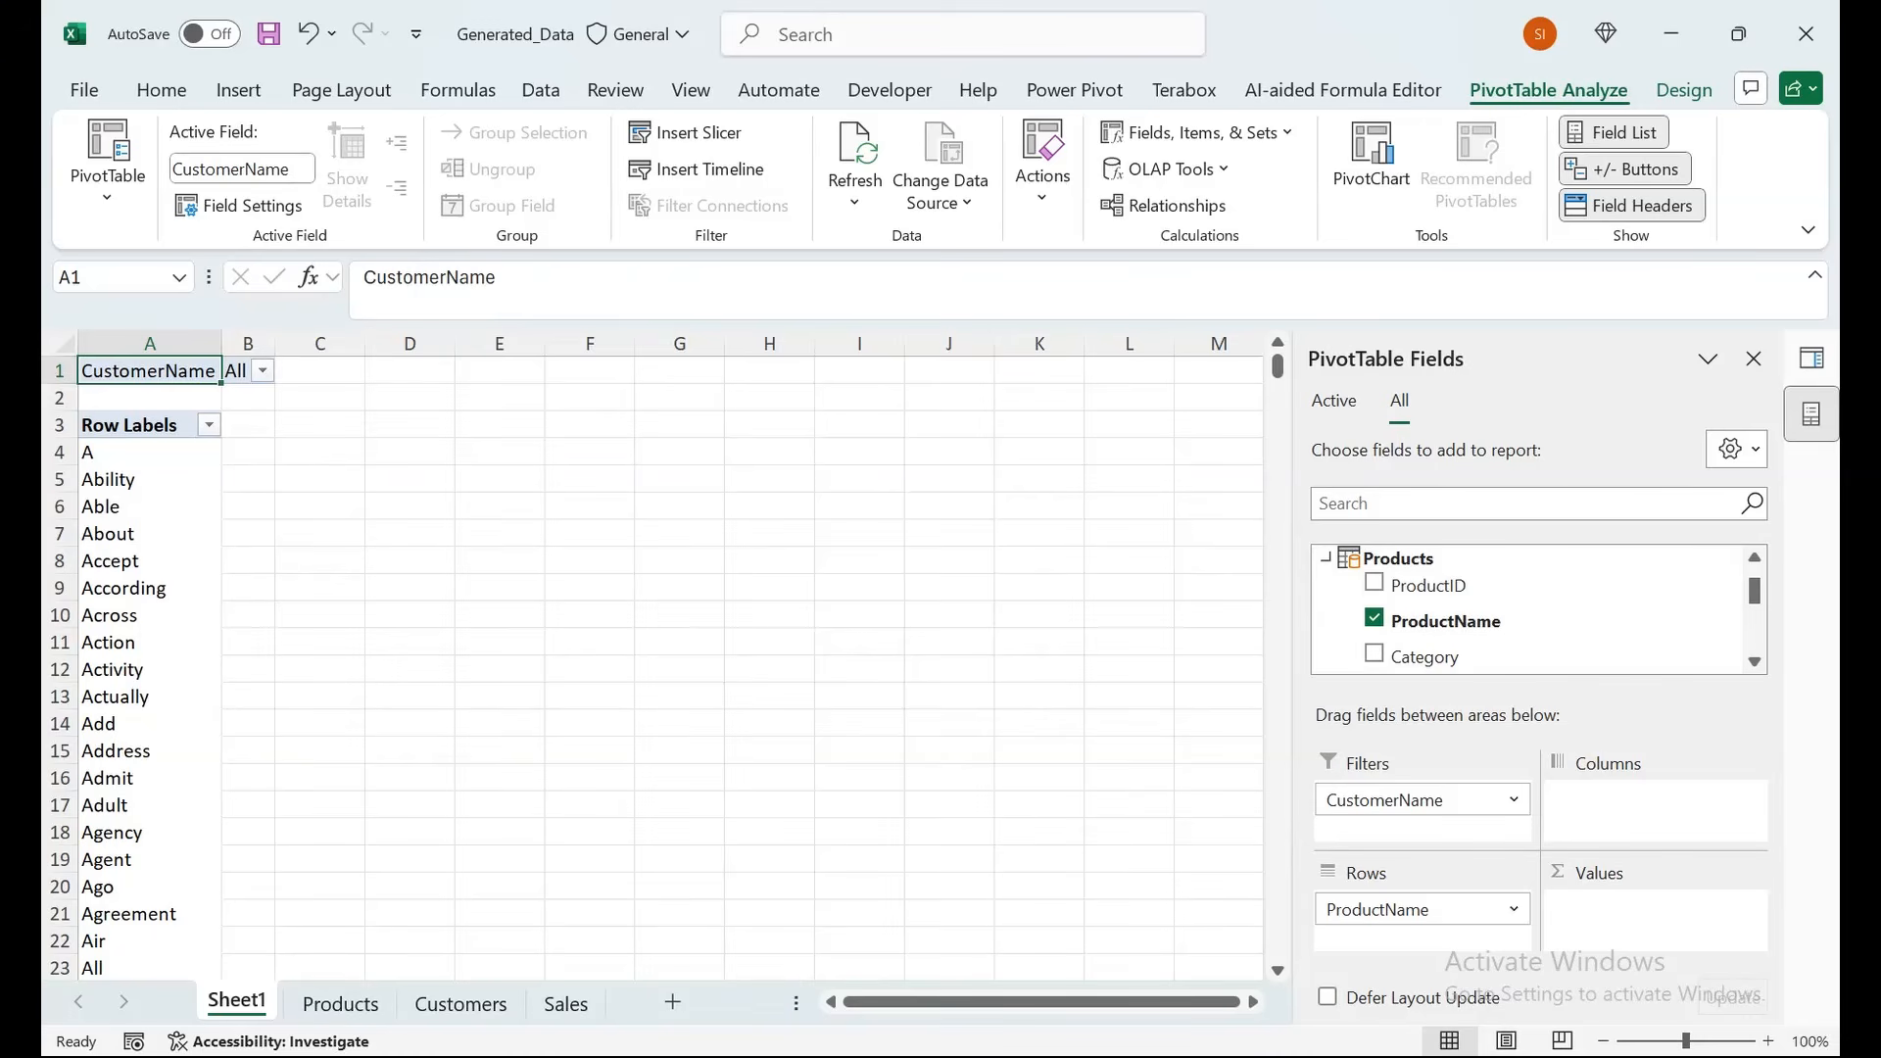
Add the Date field from the Sales table to the PivotTable's columns.
click(1326, 558)
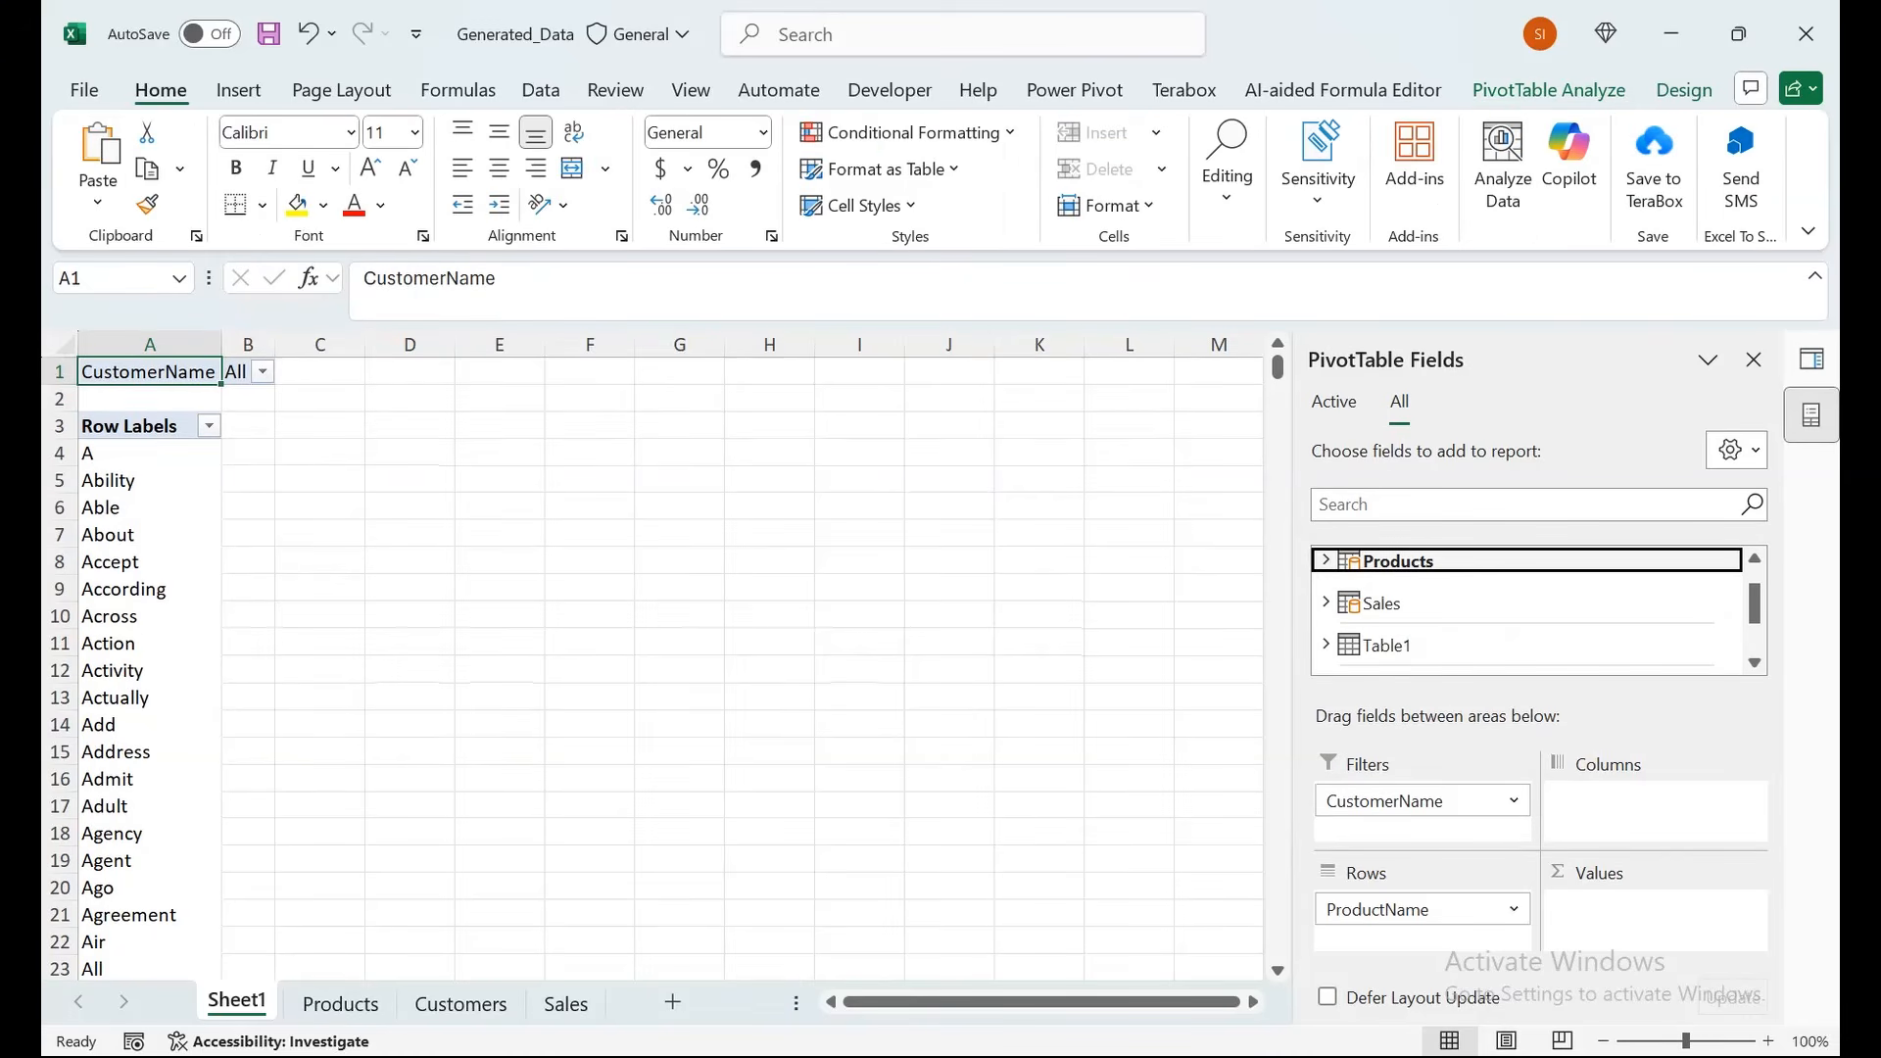
click(1327, 603)
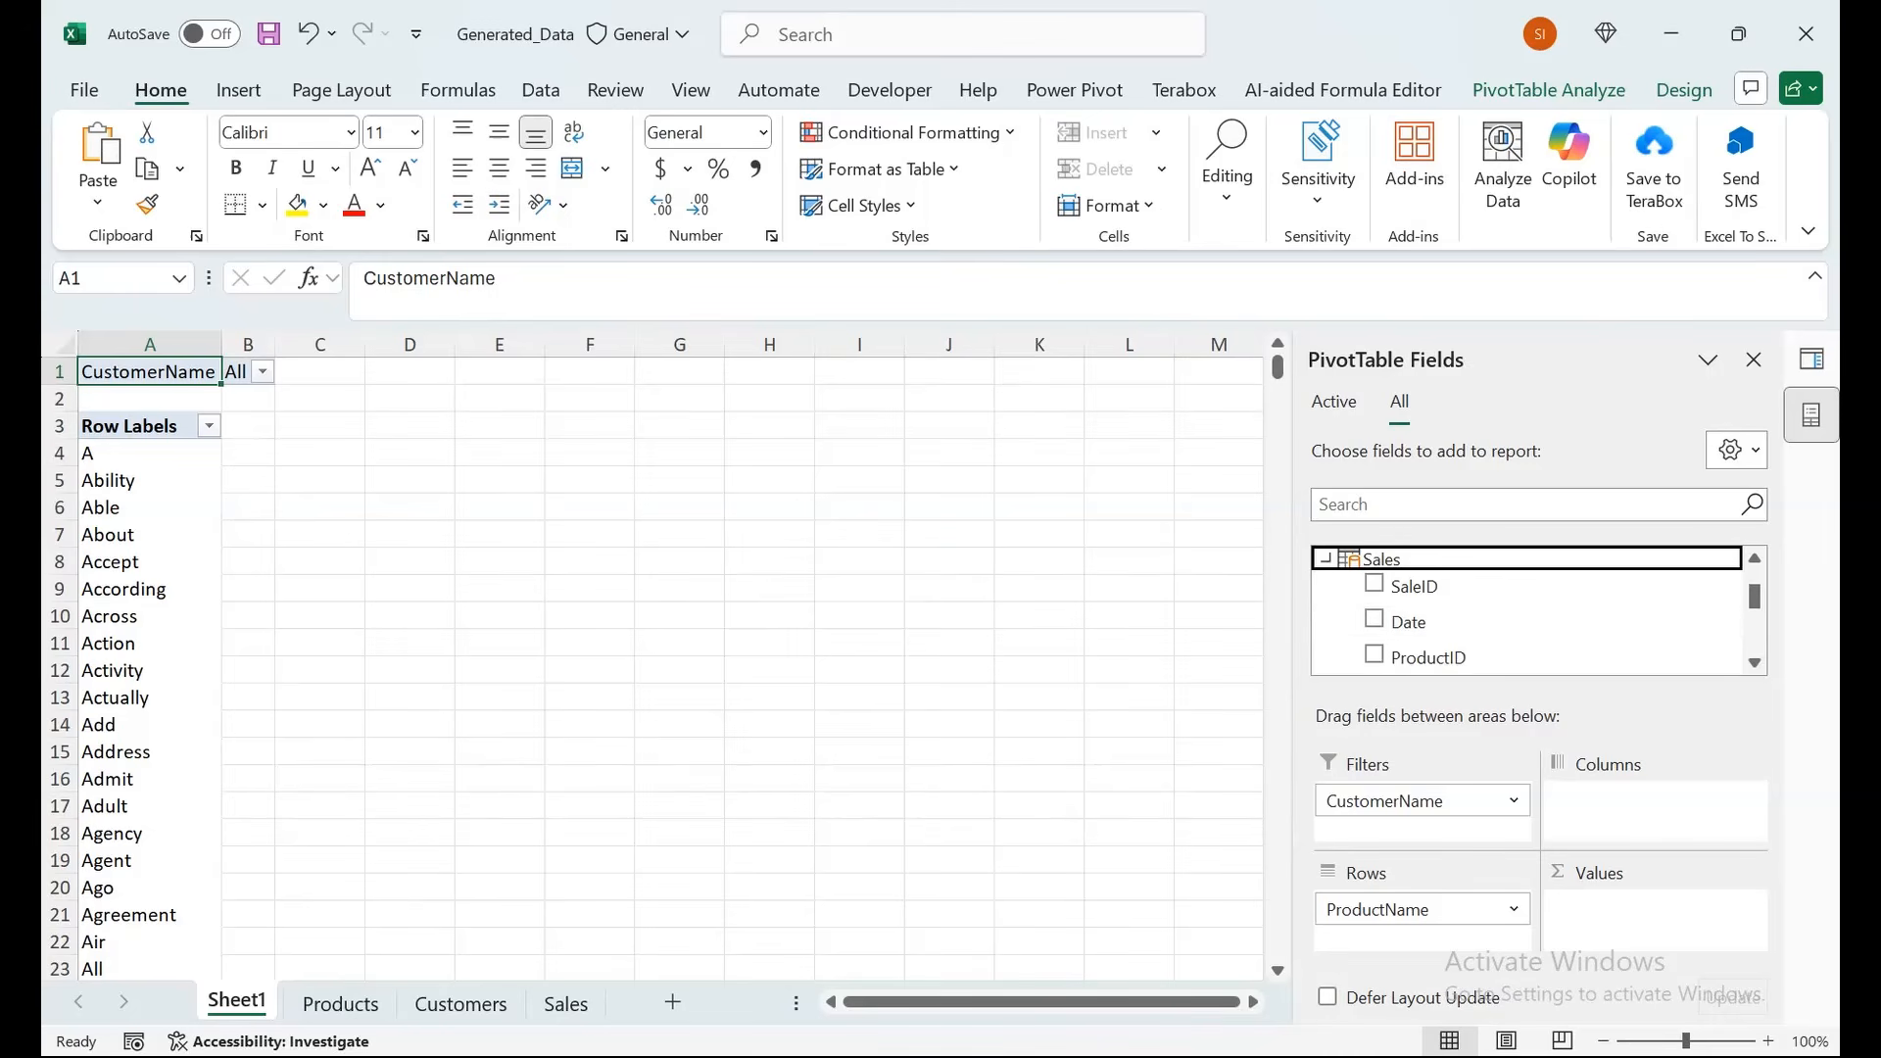
drag(1408, 622, 1655, 811)
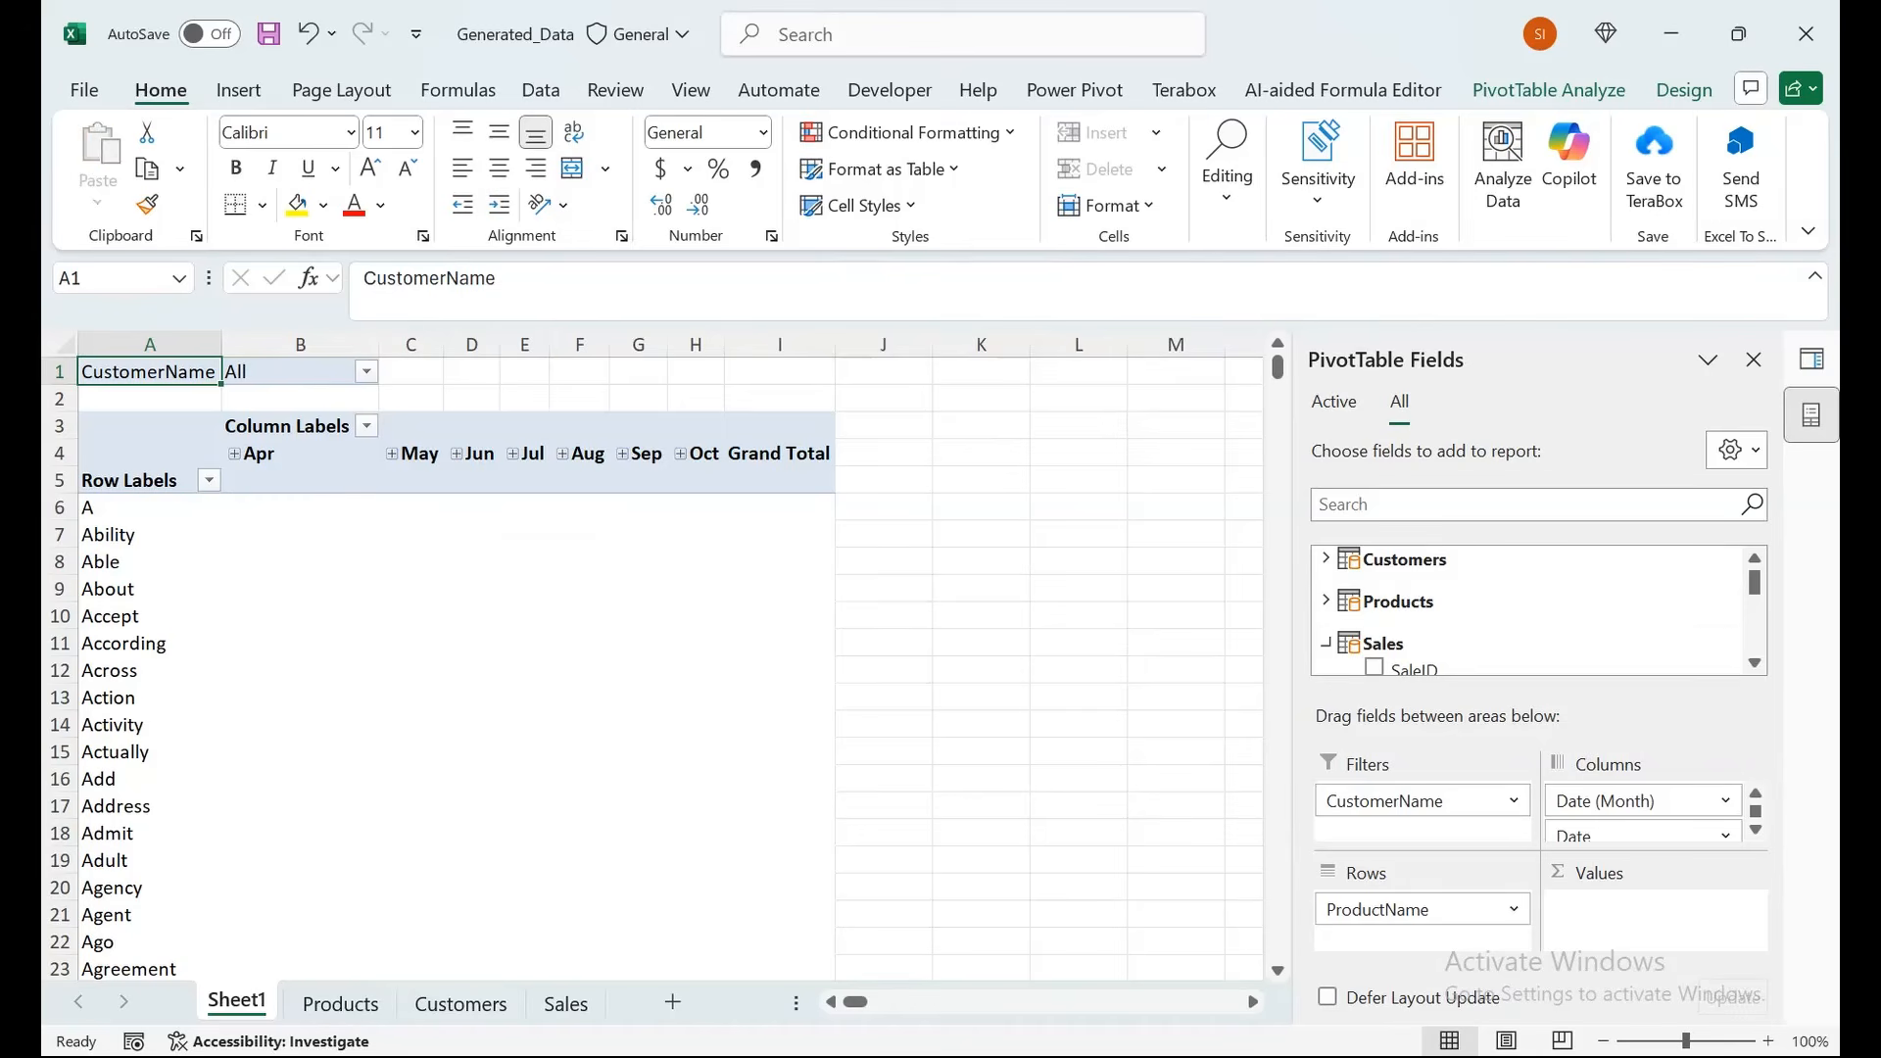
scroll(1528, 610, down, 2)
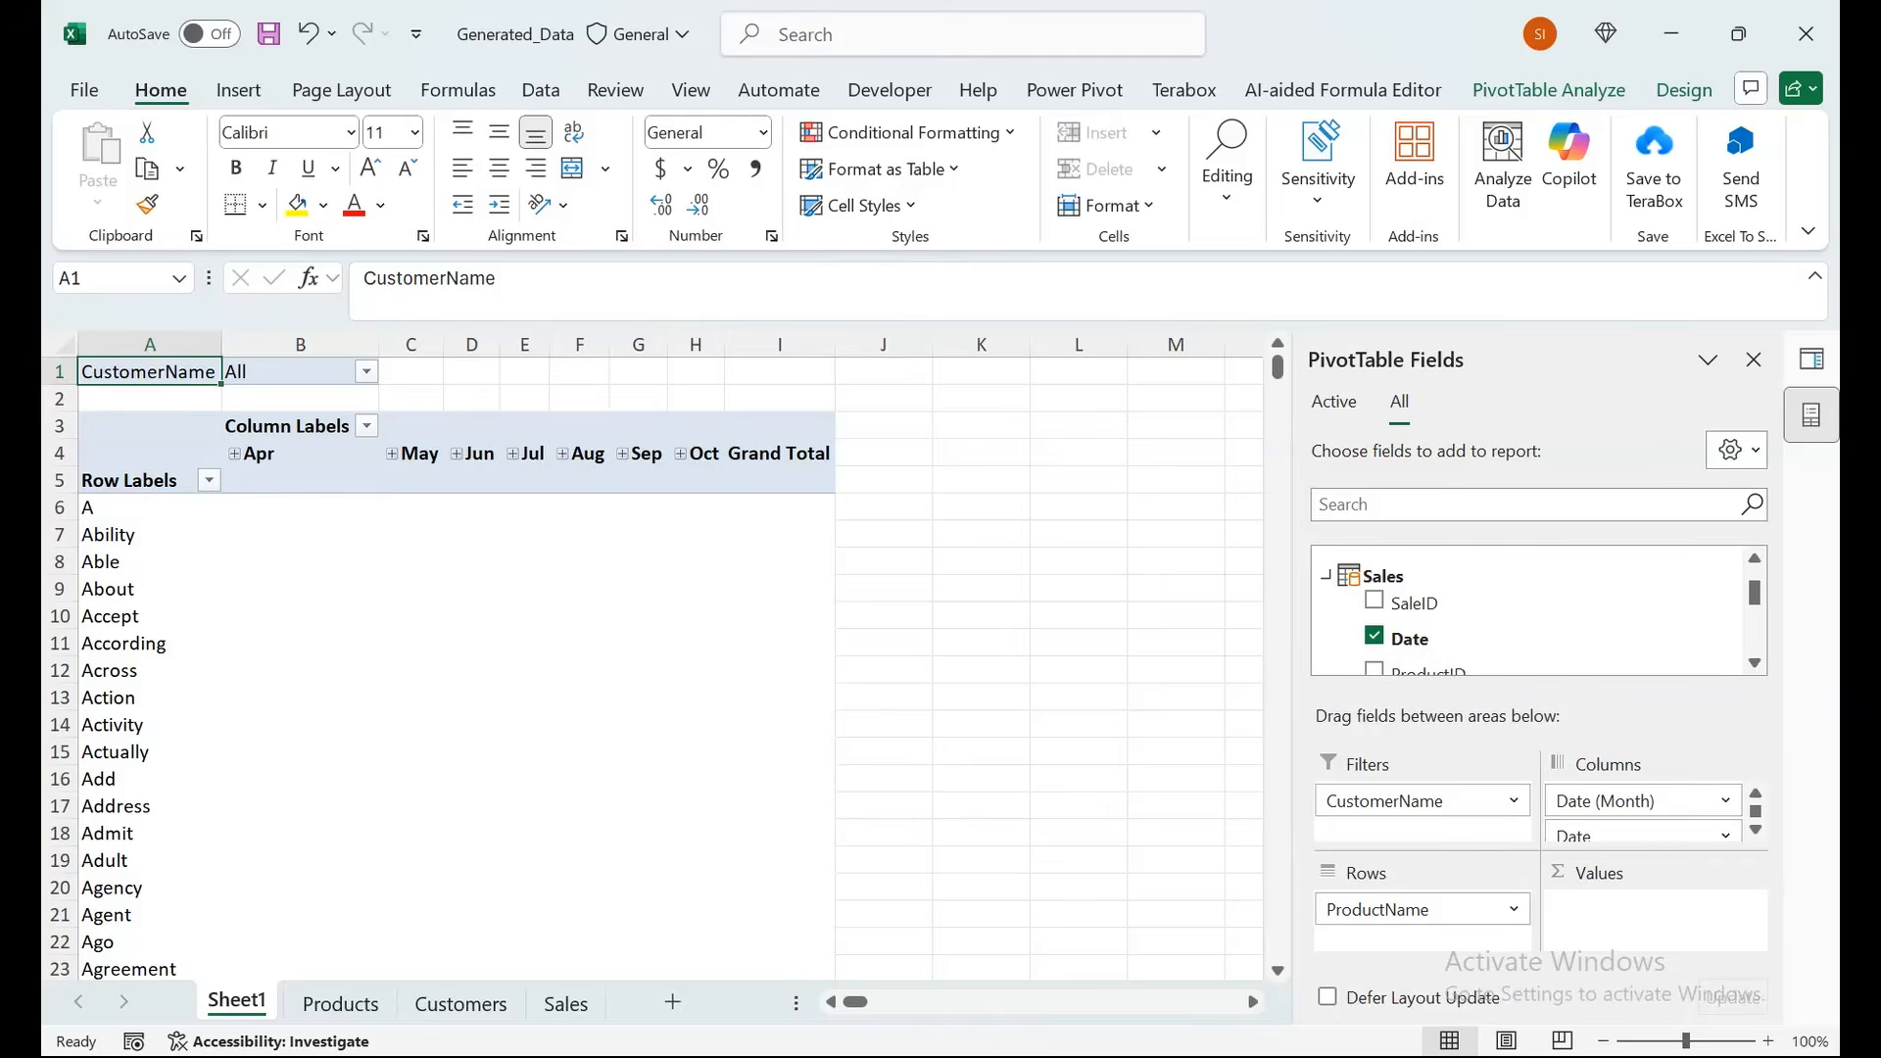
Review the Quantity and Amount columns on the Sales sheet and return to the PivotTable on Sheet1.
click(566, 1004)
click(650, 536)
drag(649, 386, 650, 617)
drag(752, 386, 753, 563)
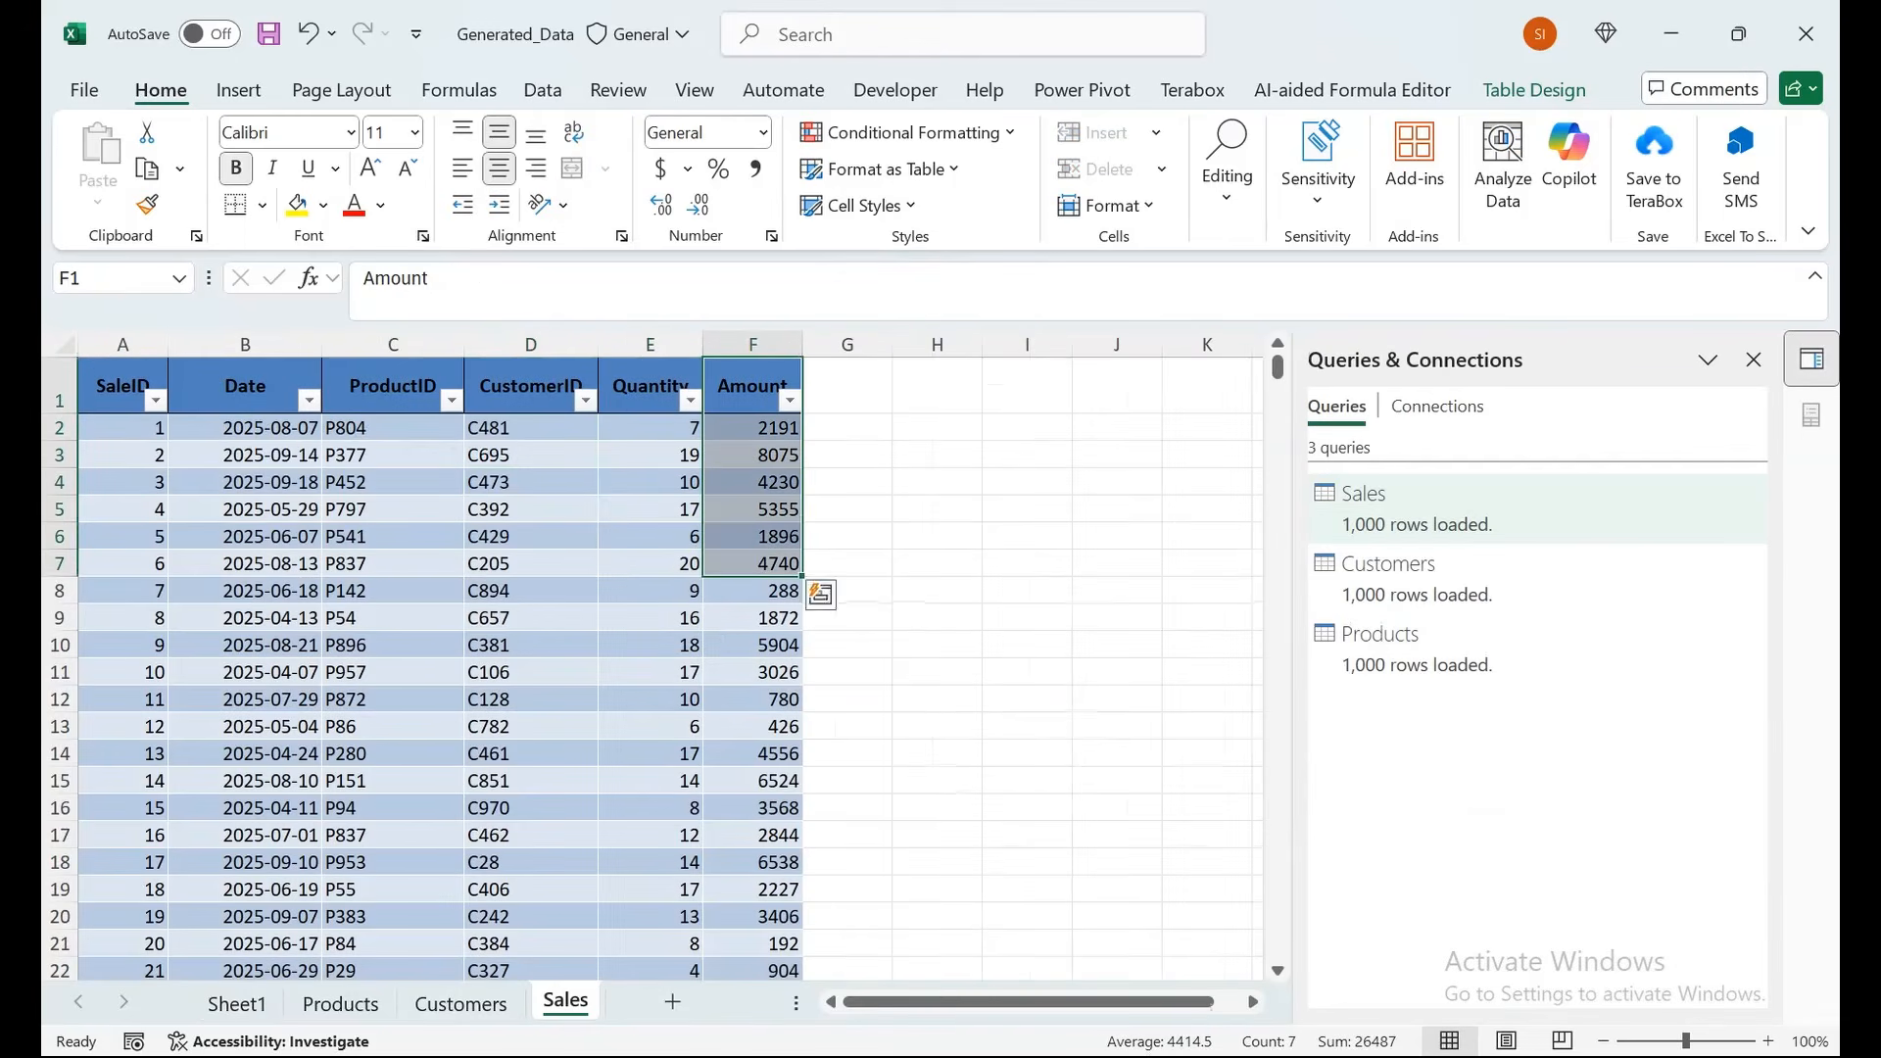
click(530, 672)
click(237, 1003)
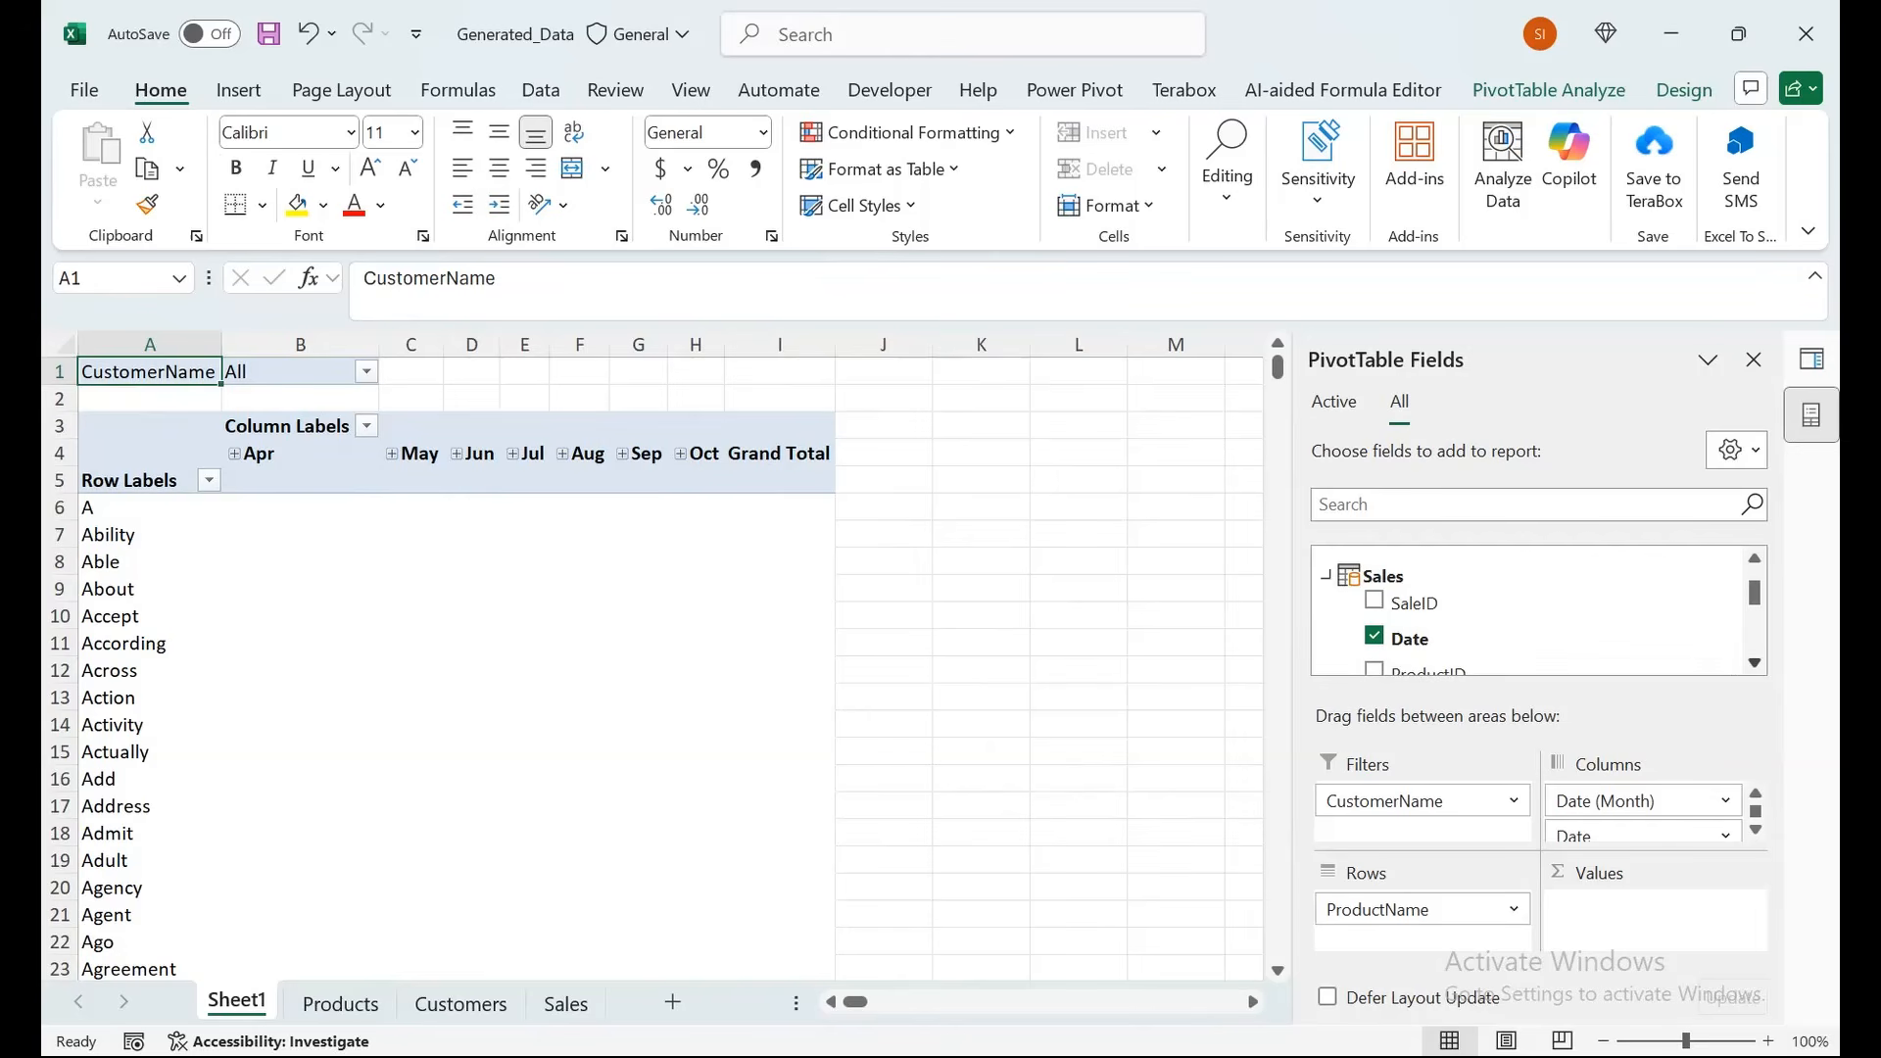
Add the Quantity field from the Sales table to the PivotTable's values as a sum.
scroll(1529, 609, down, 1)
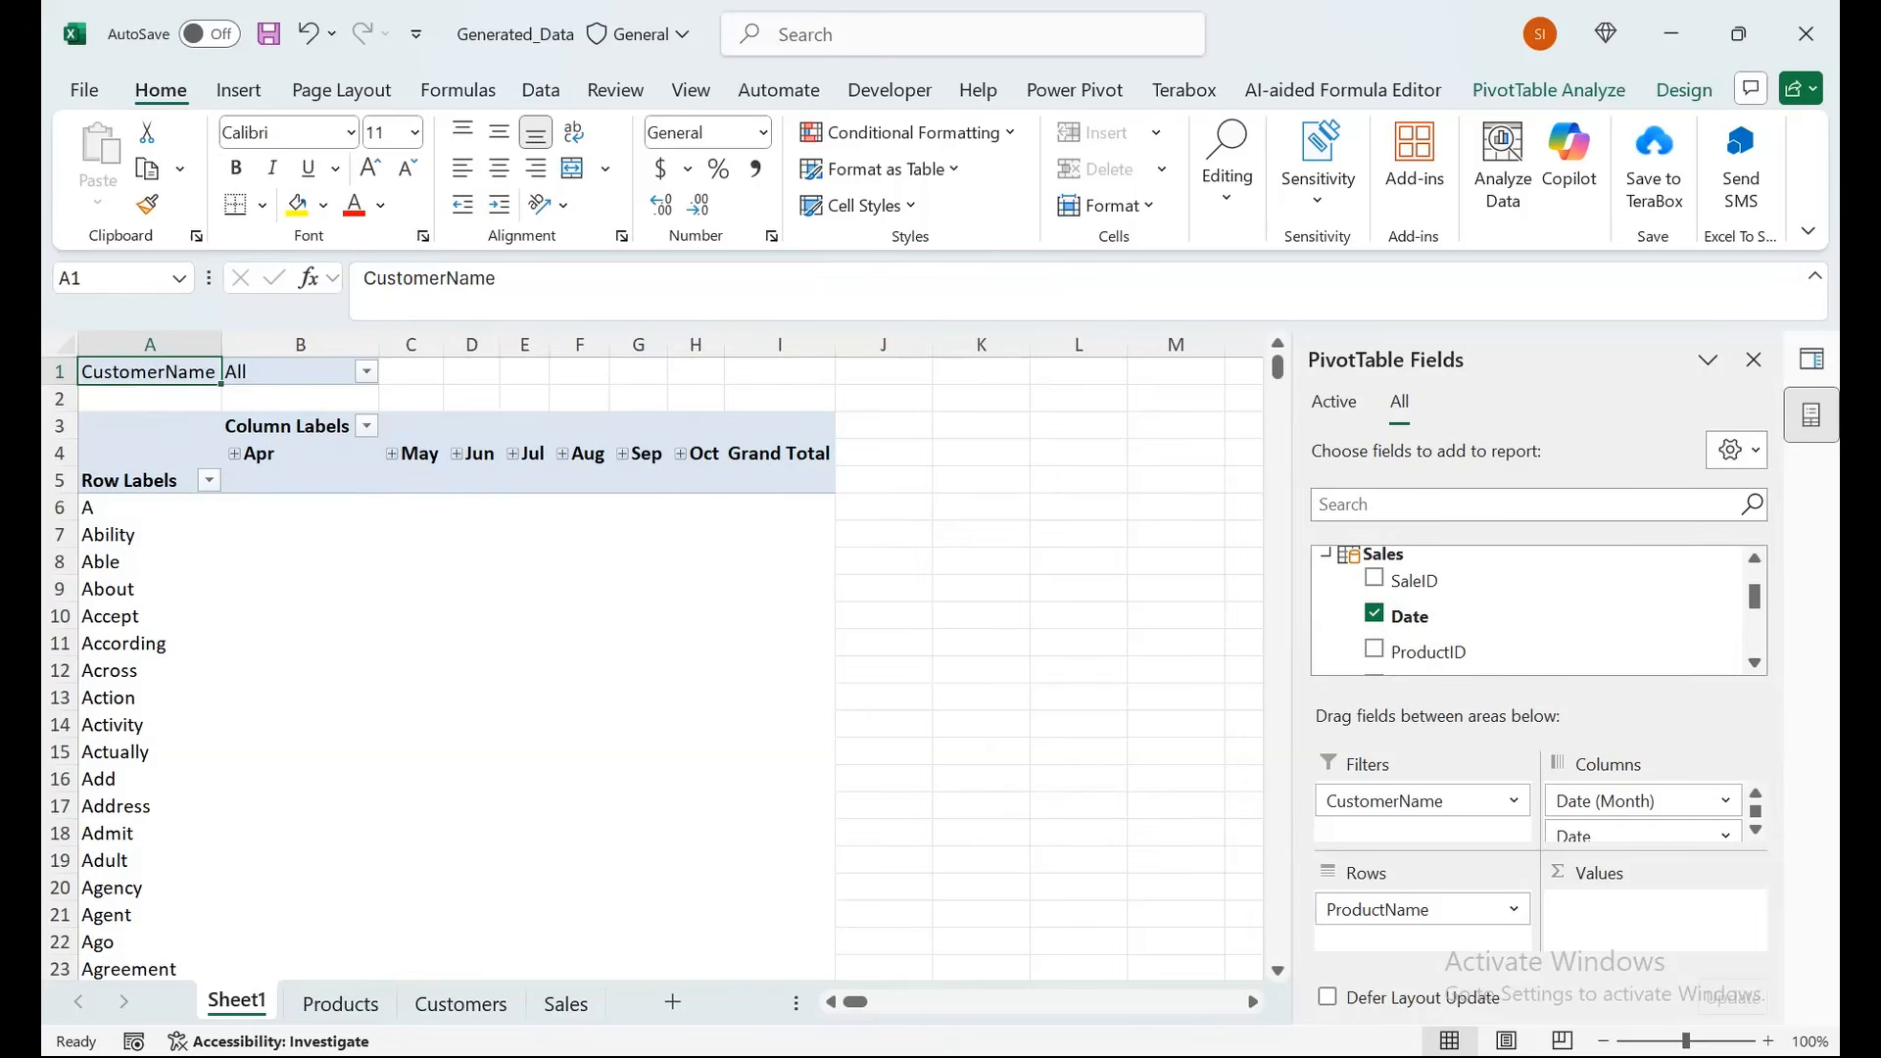
scroll(1538, 609, down, 3)
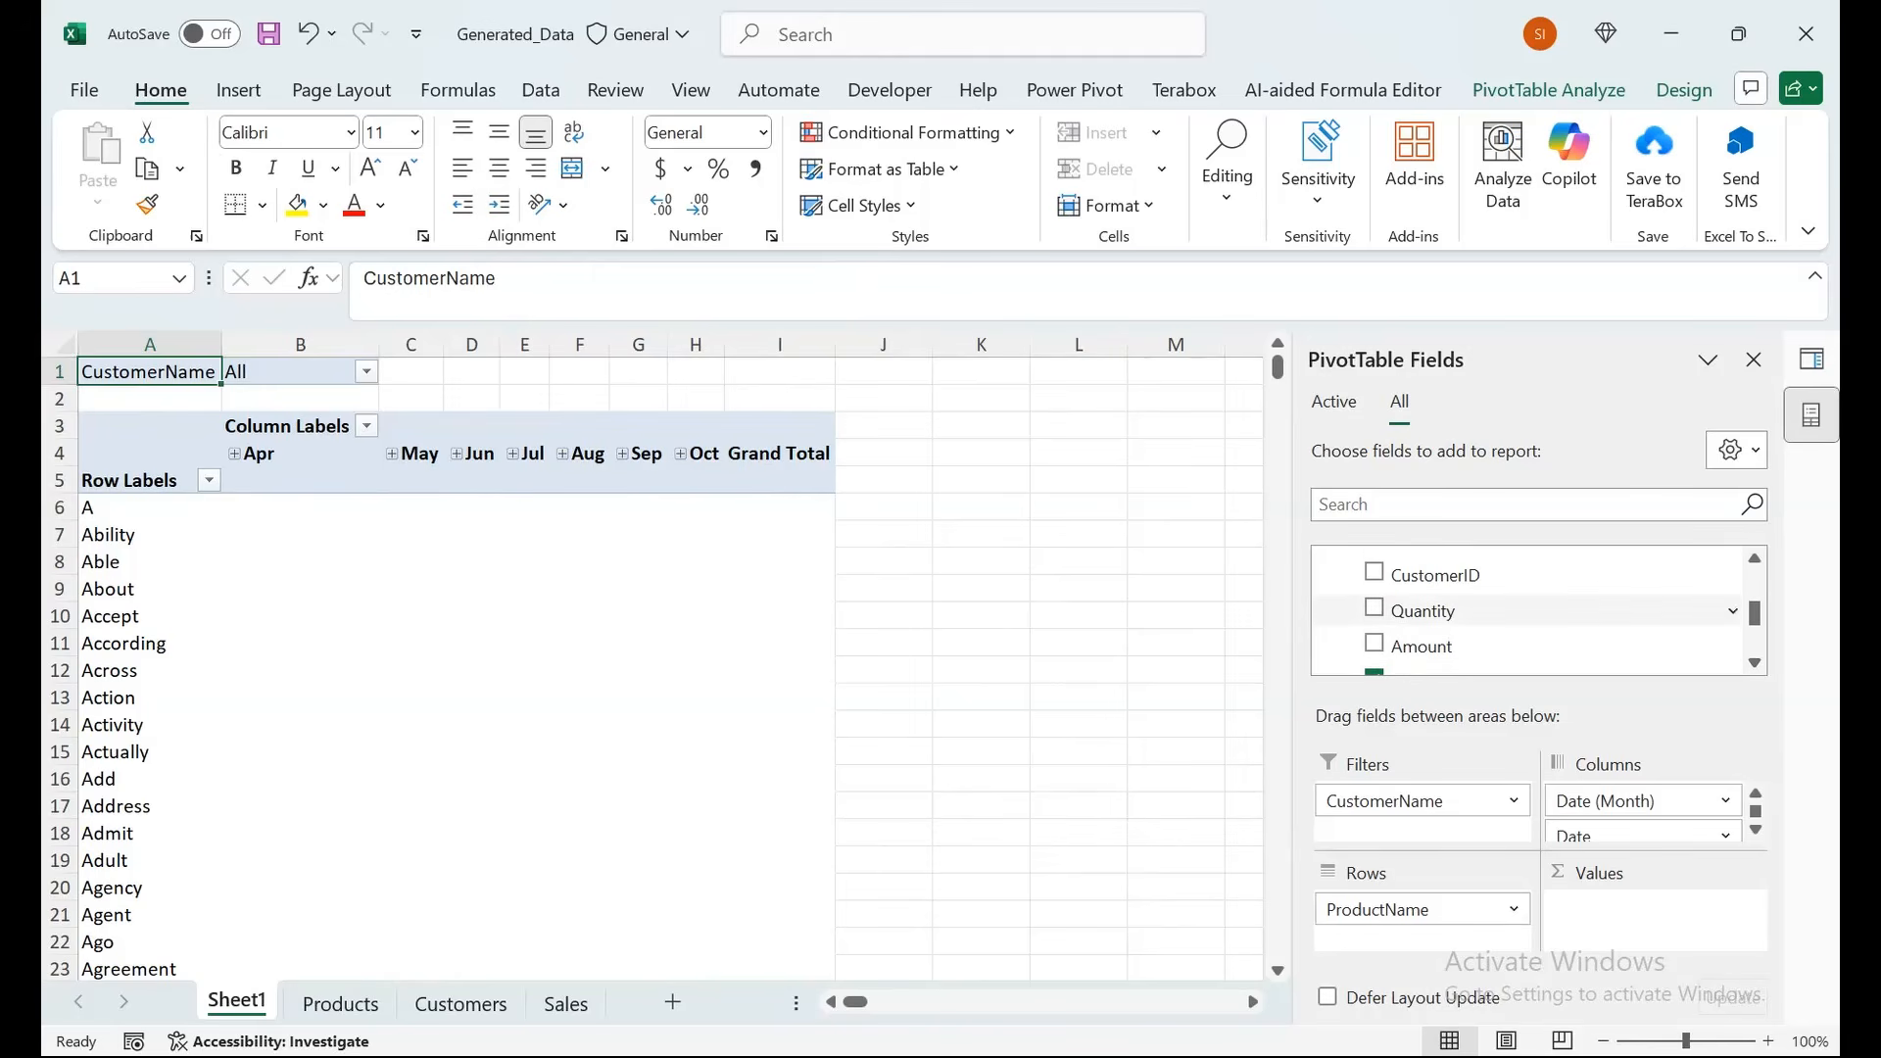
drag(1424, 611, 1656, 906)
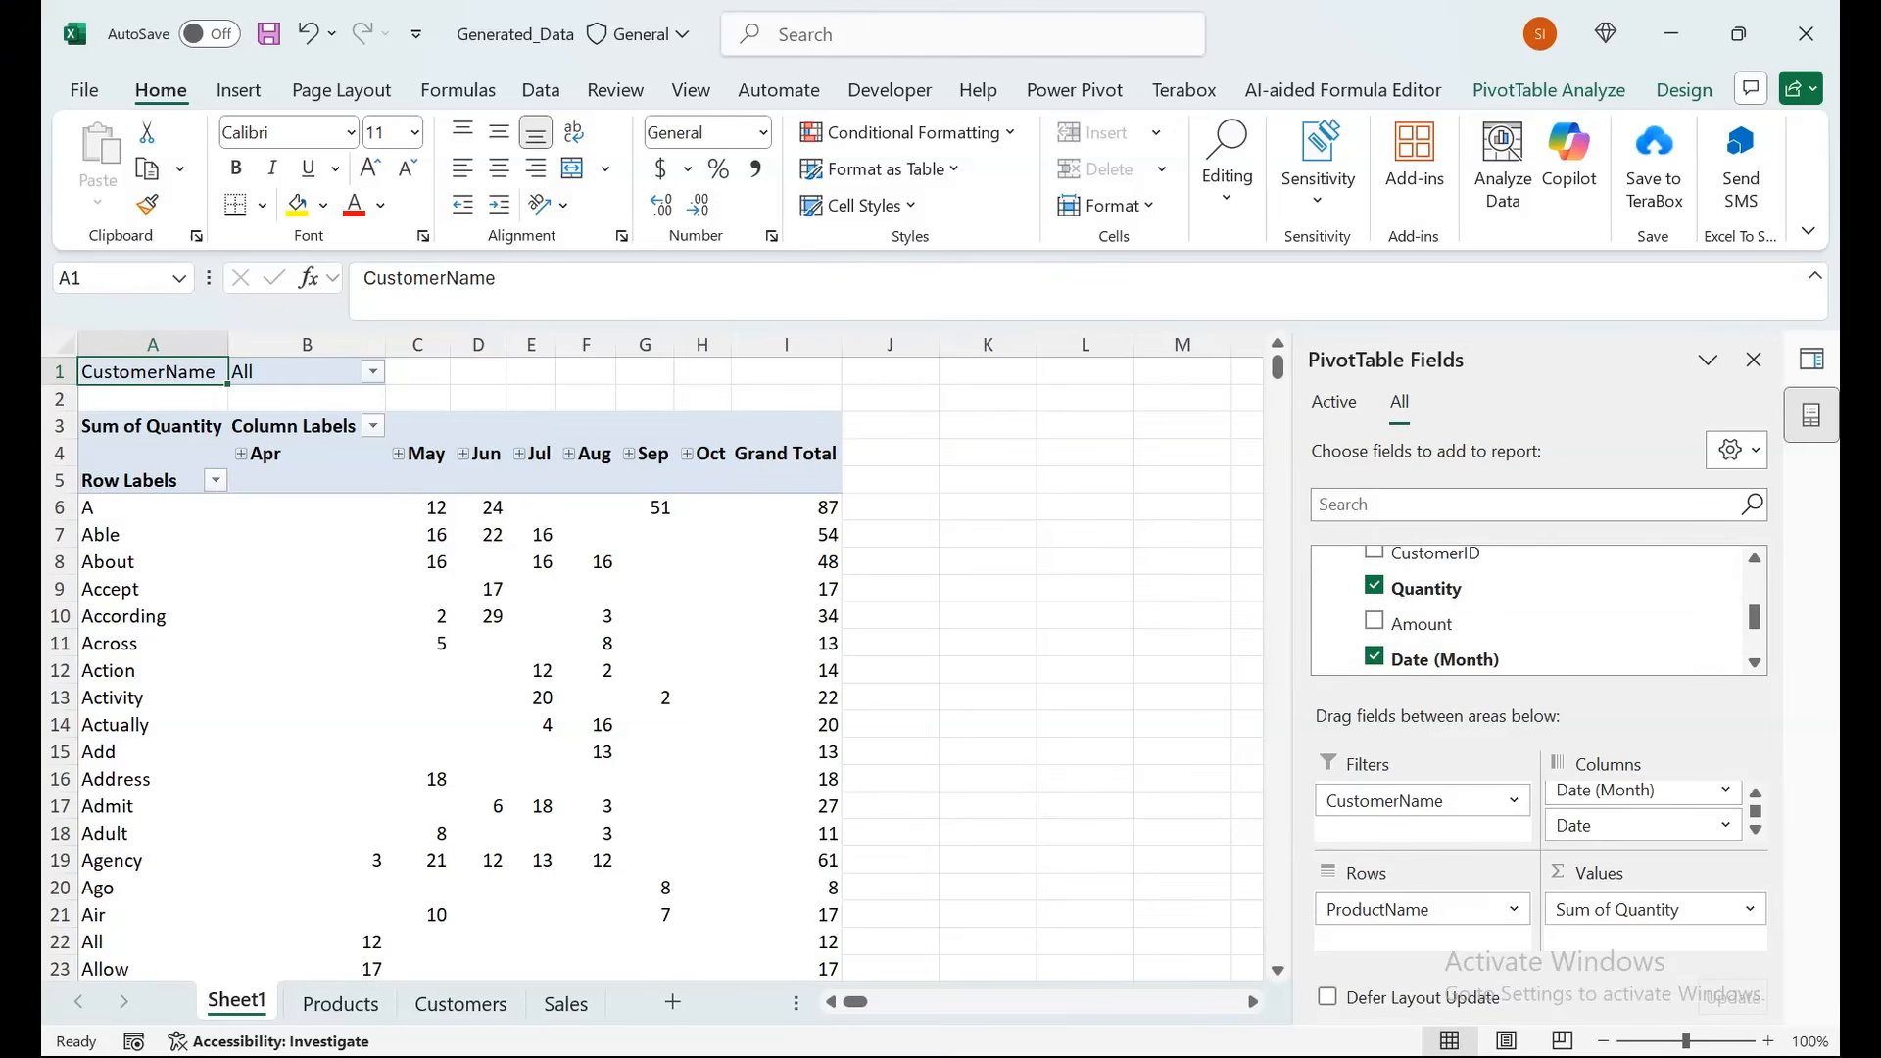
Add the Amount field from the Sales table to the PivotTable's values as a sum beside Quantity.
drag(1421, 624, 1656, 926)
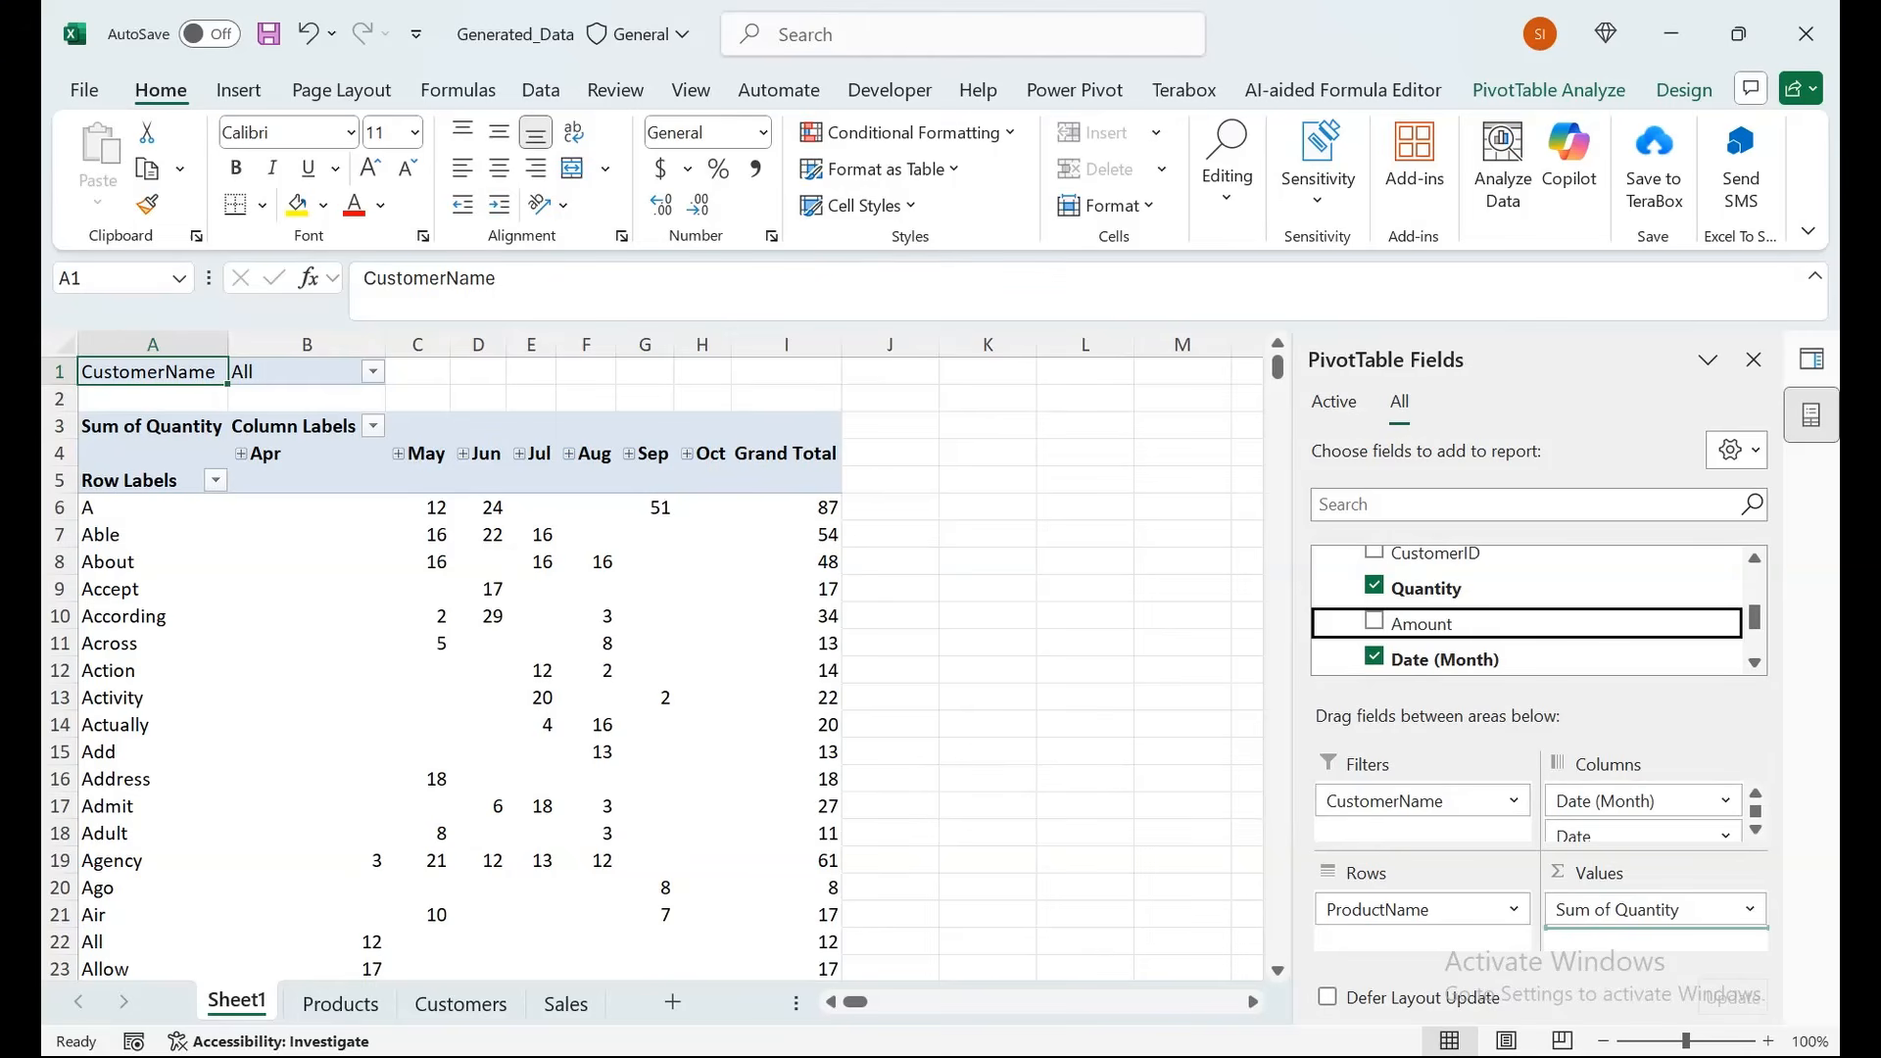
drag(1656, 926, 1656, 926)
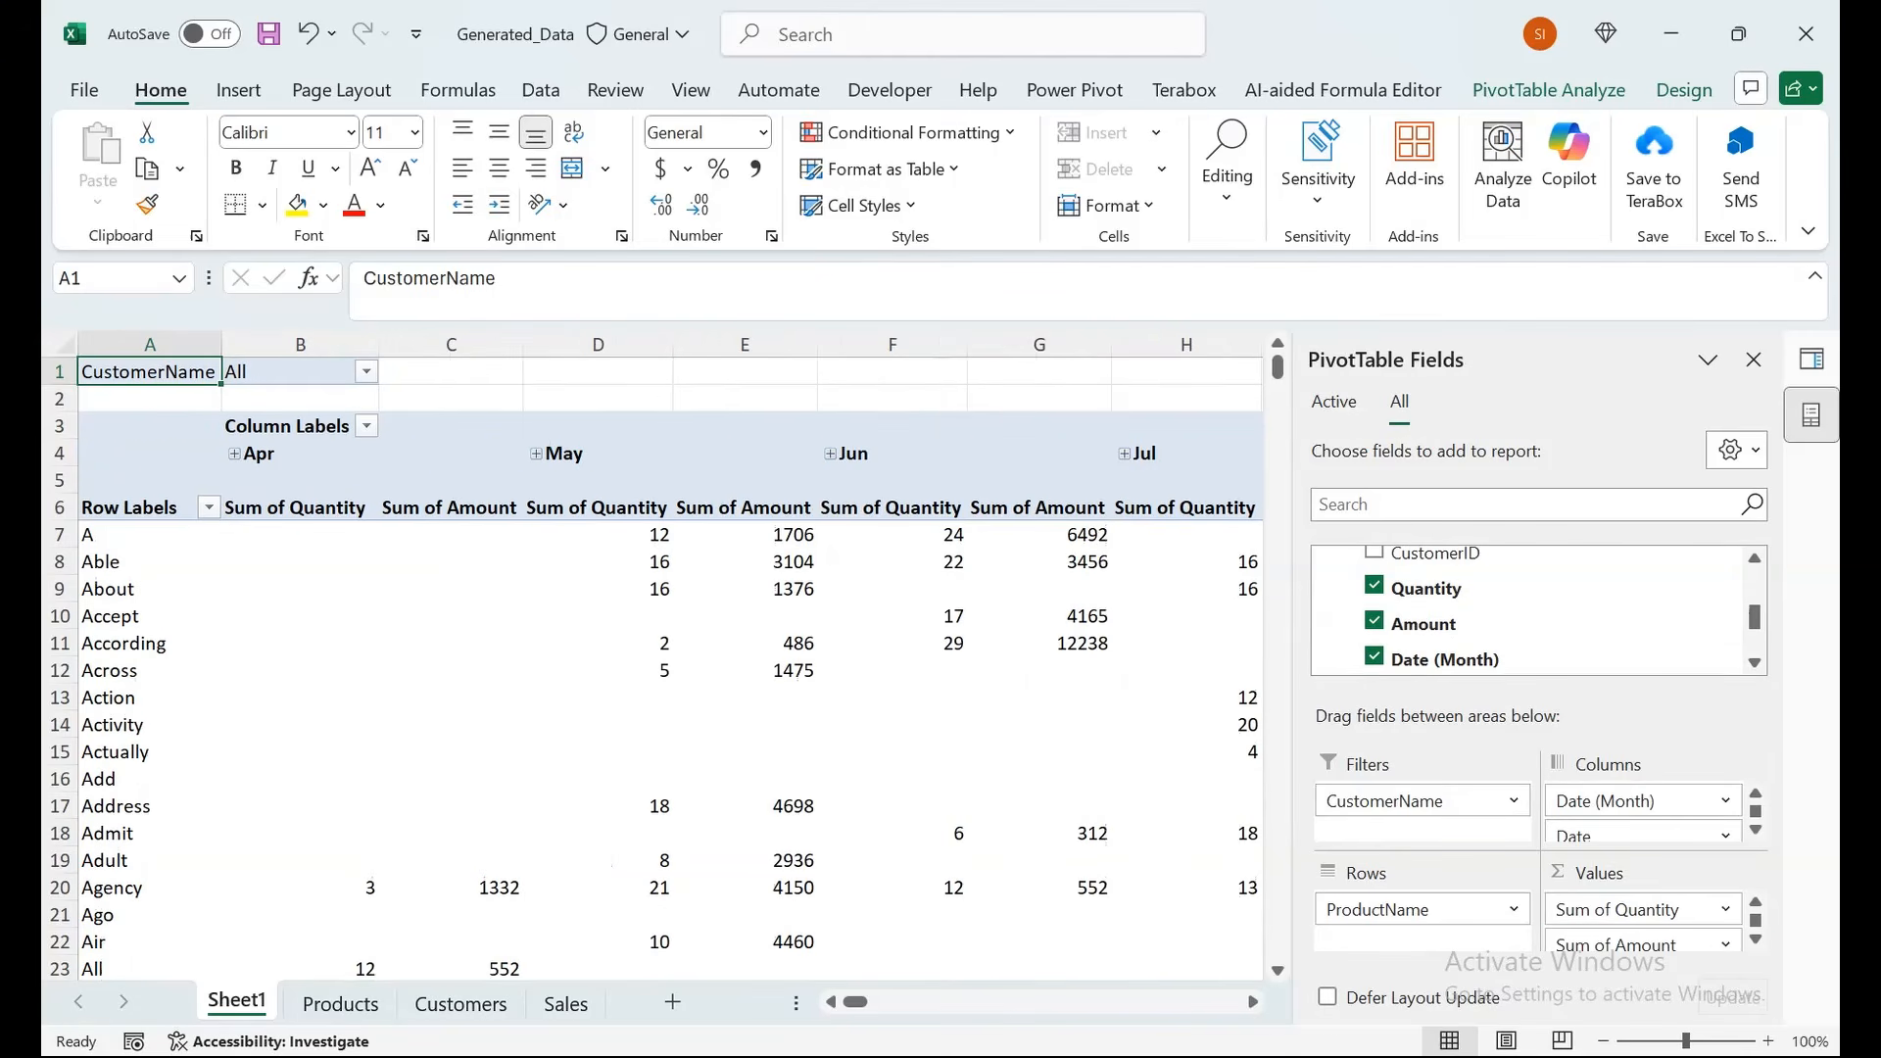
Review the PivotTable's quantity and amount columns against the Products sheet's prices and the Sales sheet's records, and return to Sheet1.
drag(294, 507, 293, 969)
drag(451, 507, 450, 974)
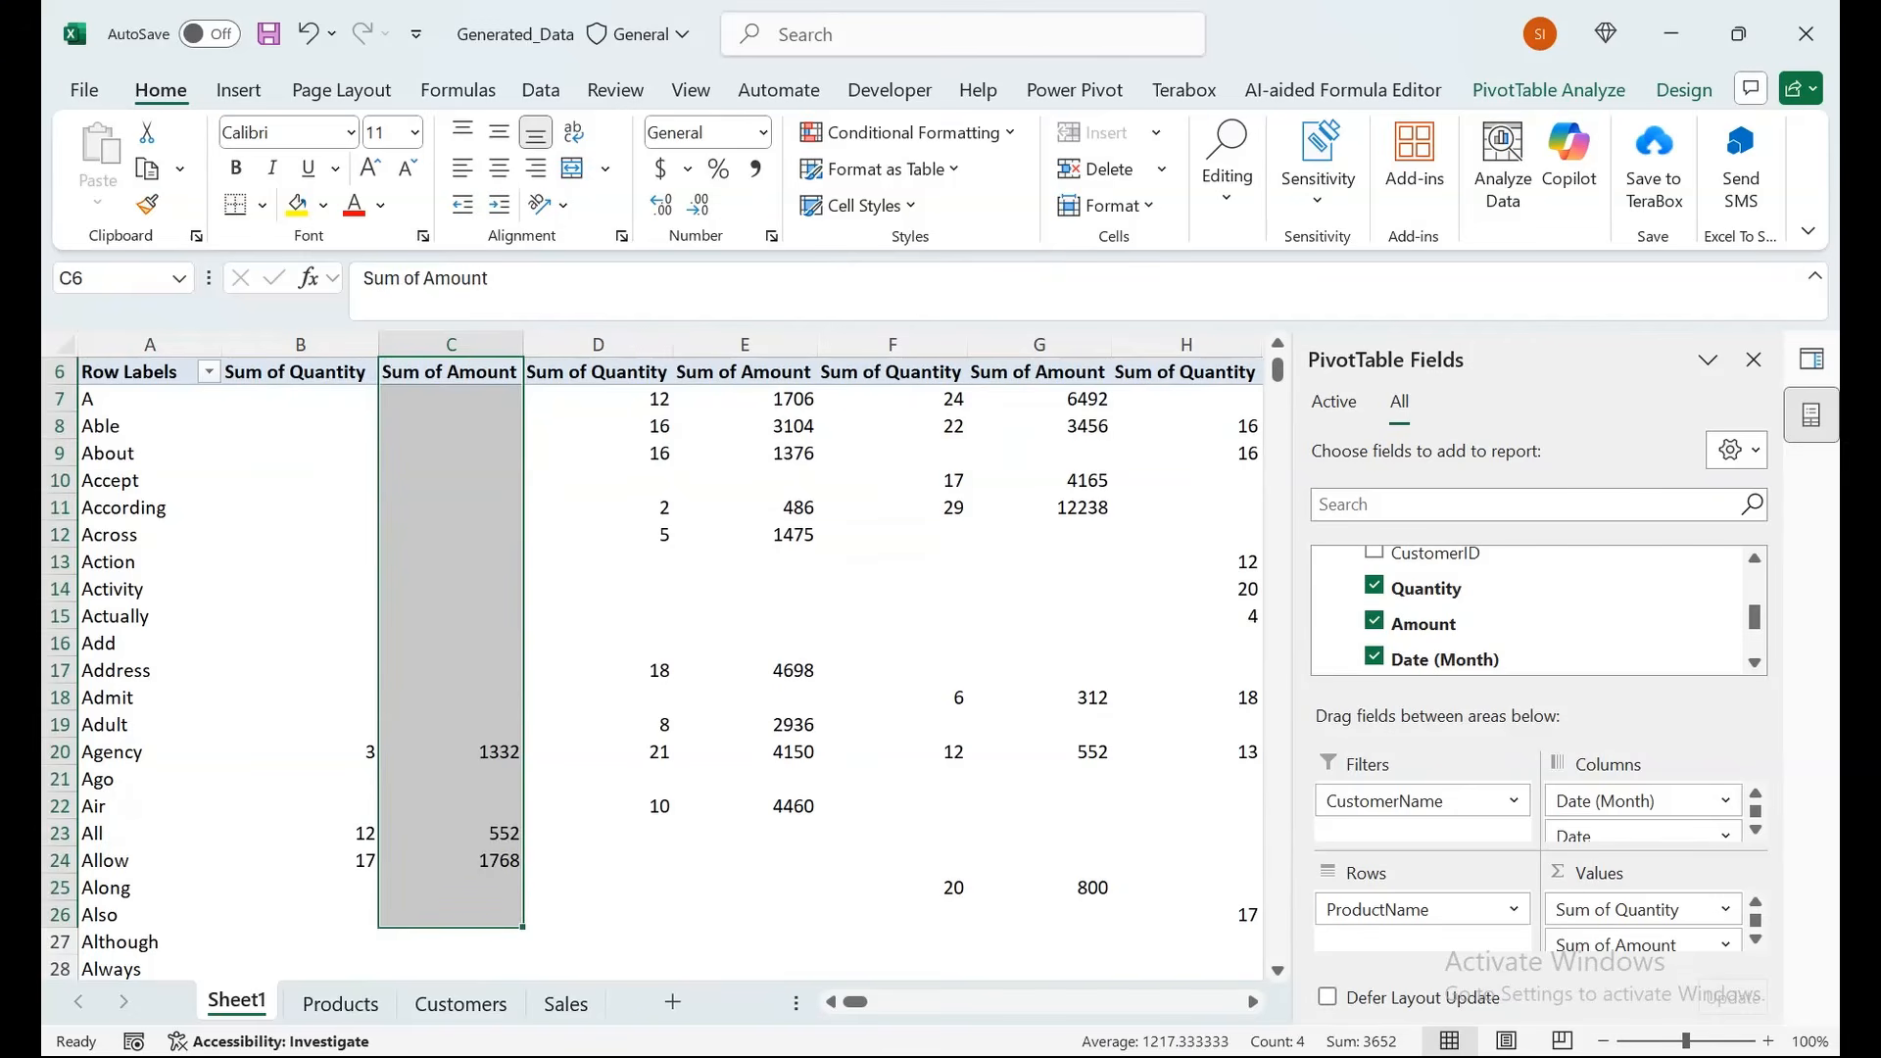
click(451, 752)
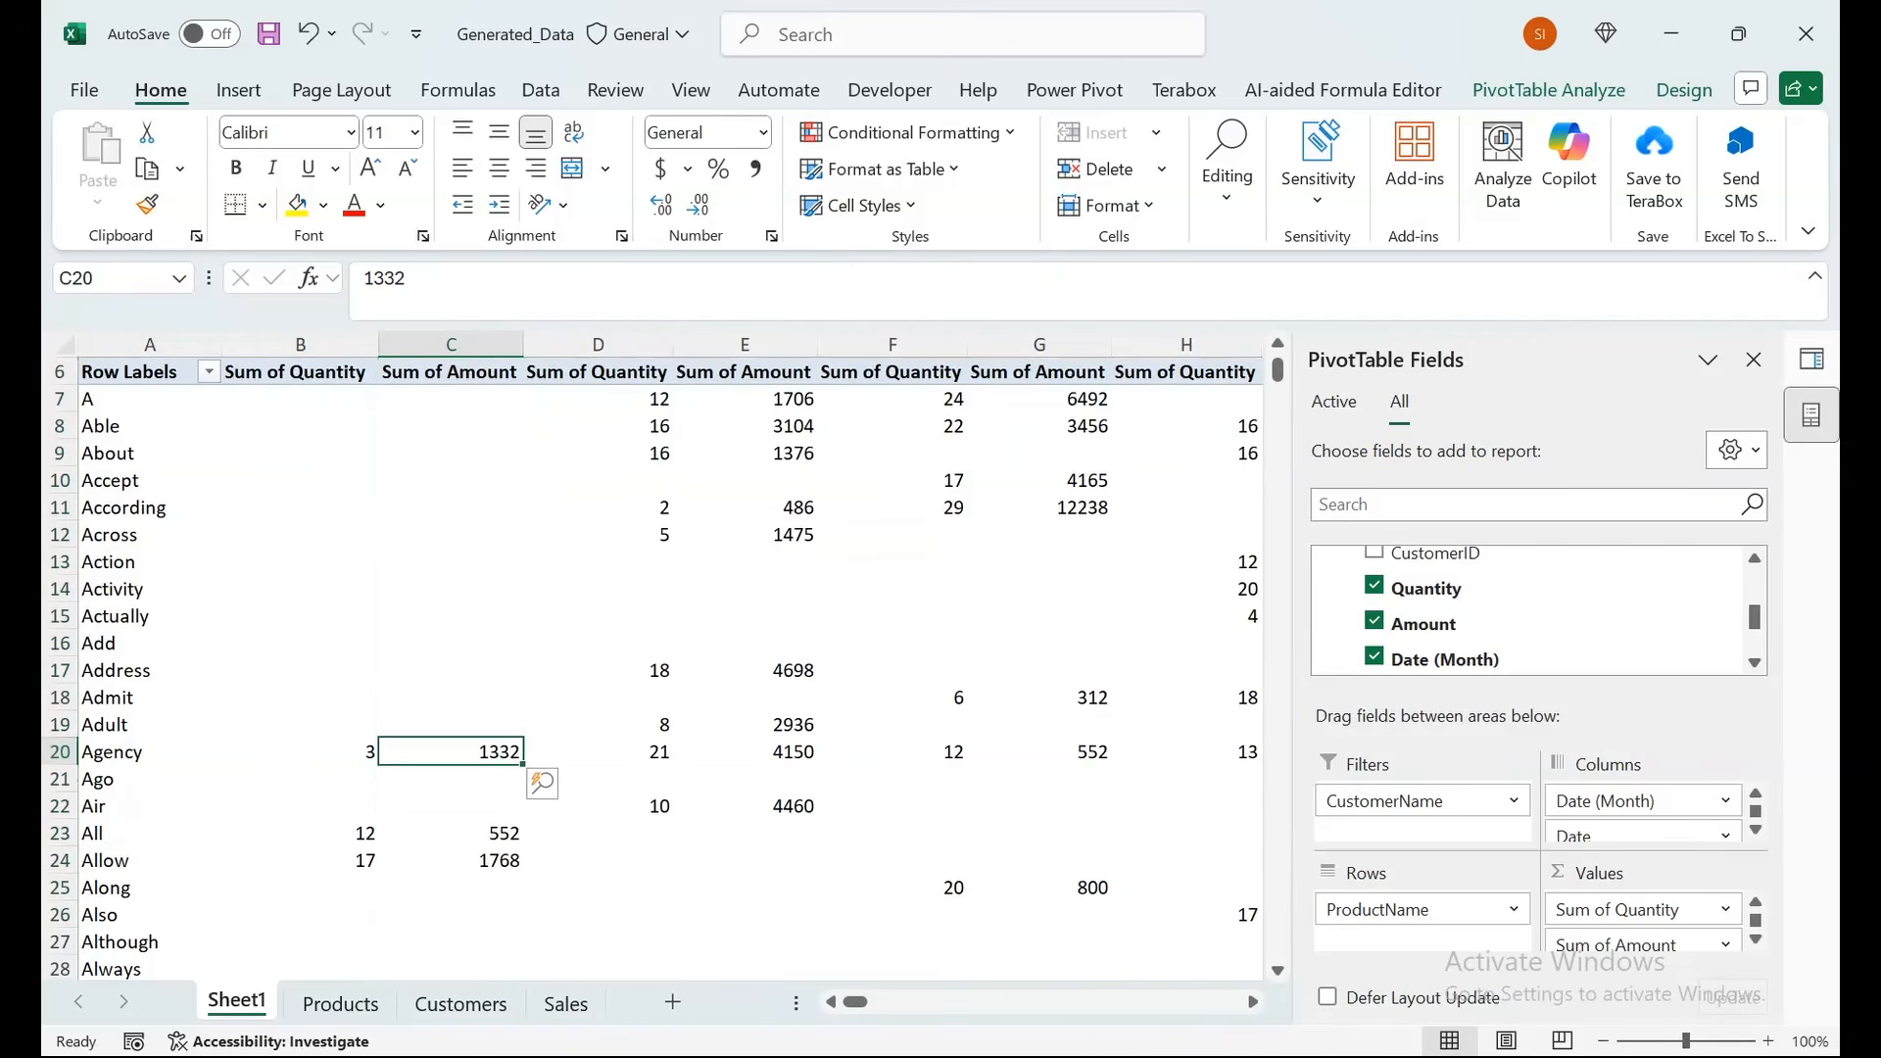
click(340, 1003)
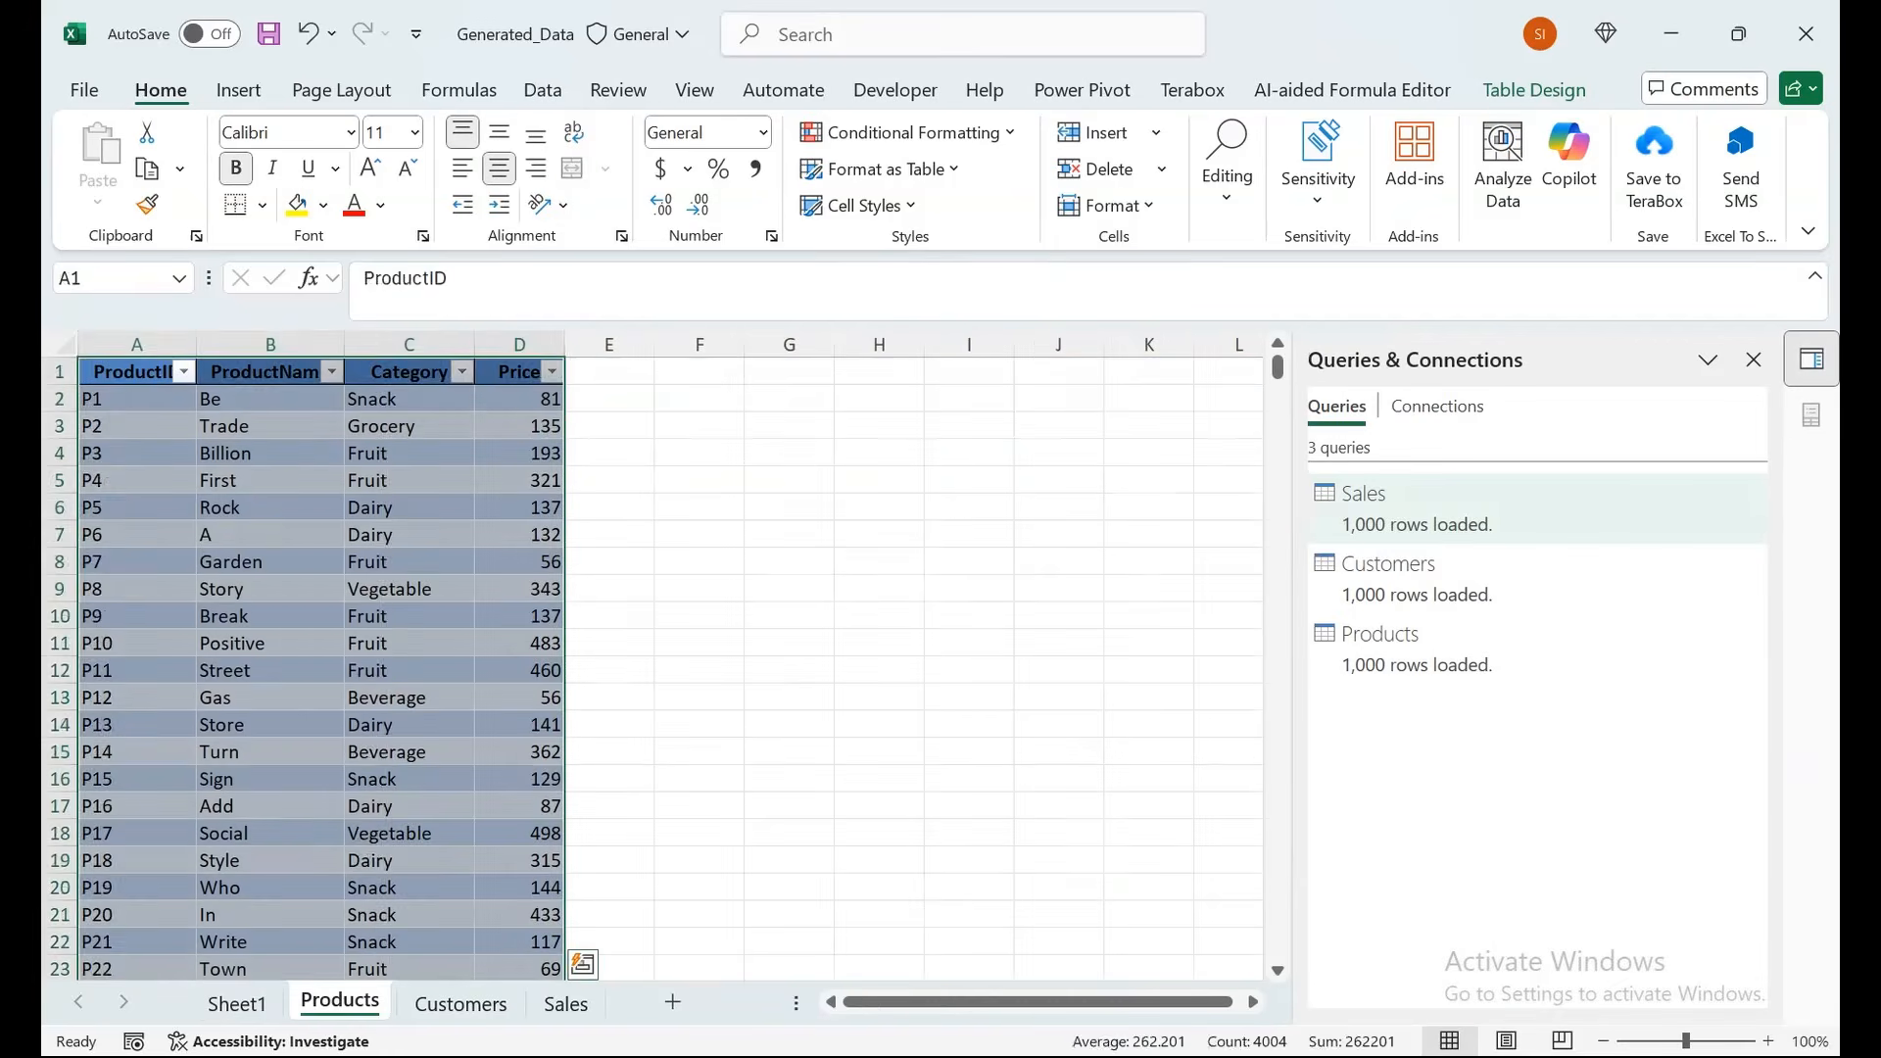
click(519, 399)
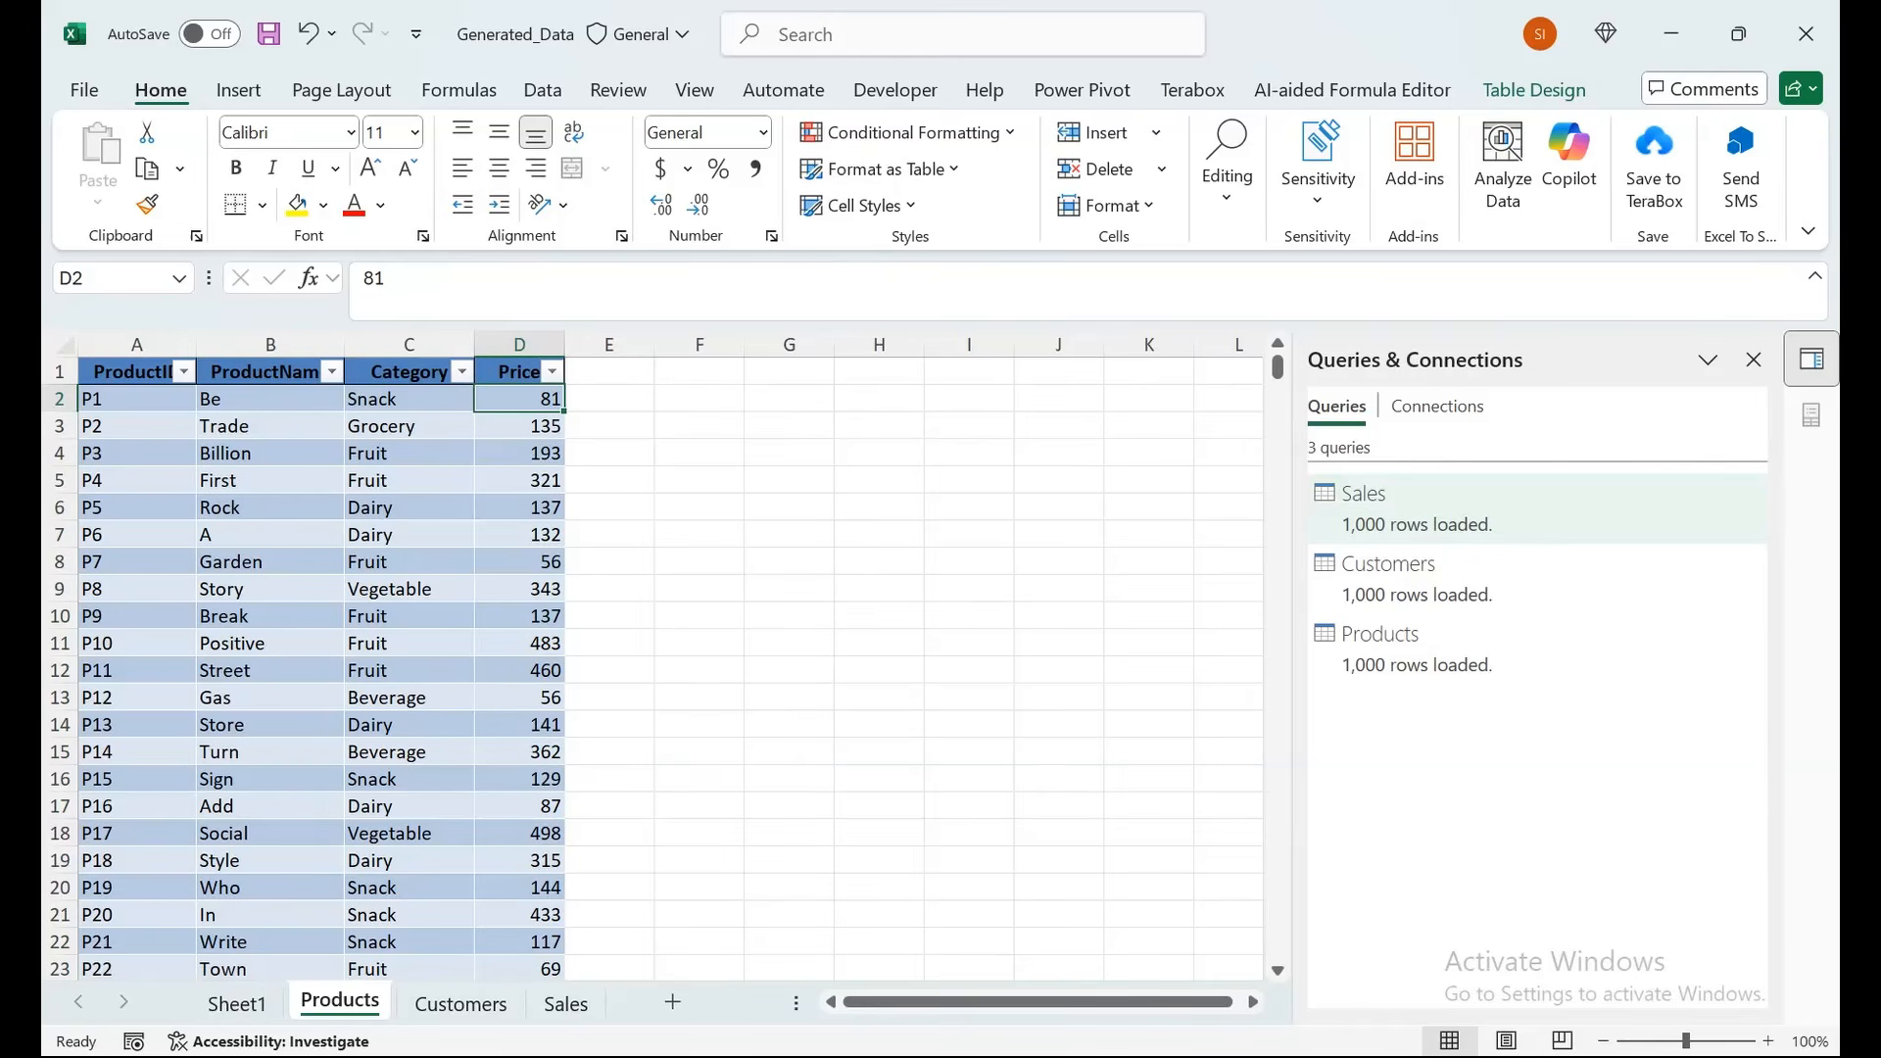
click(565, 1003)
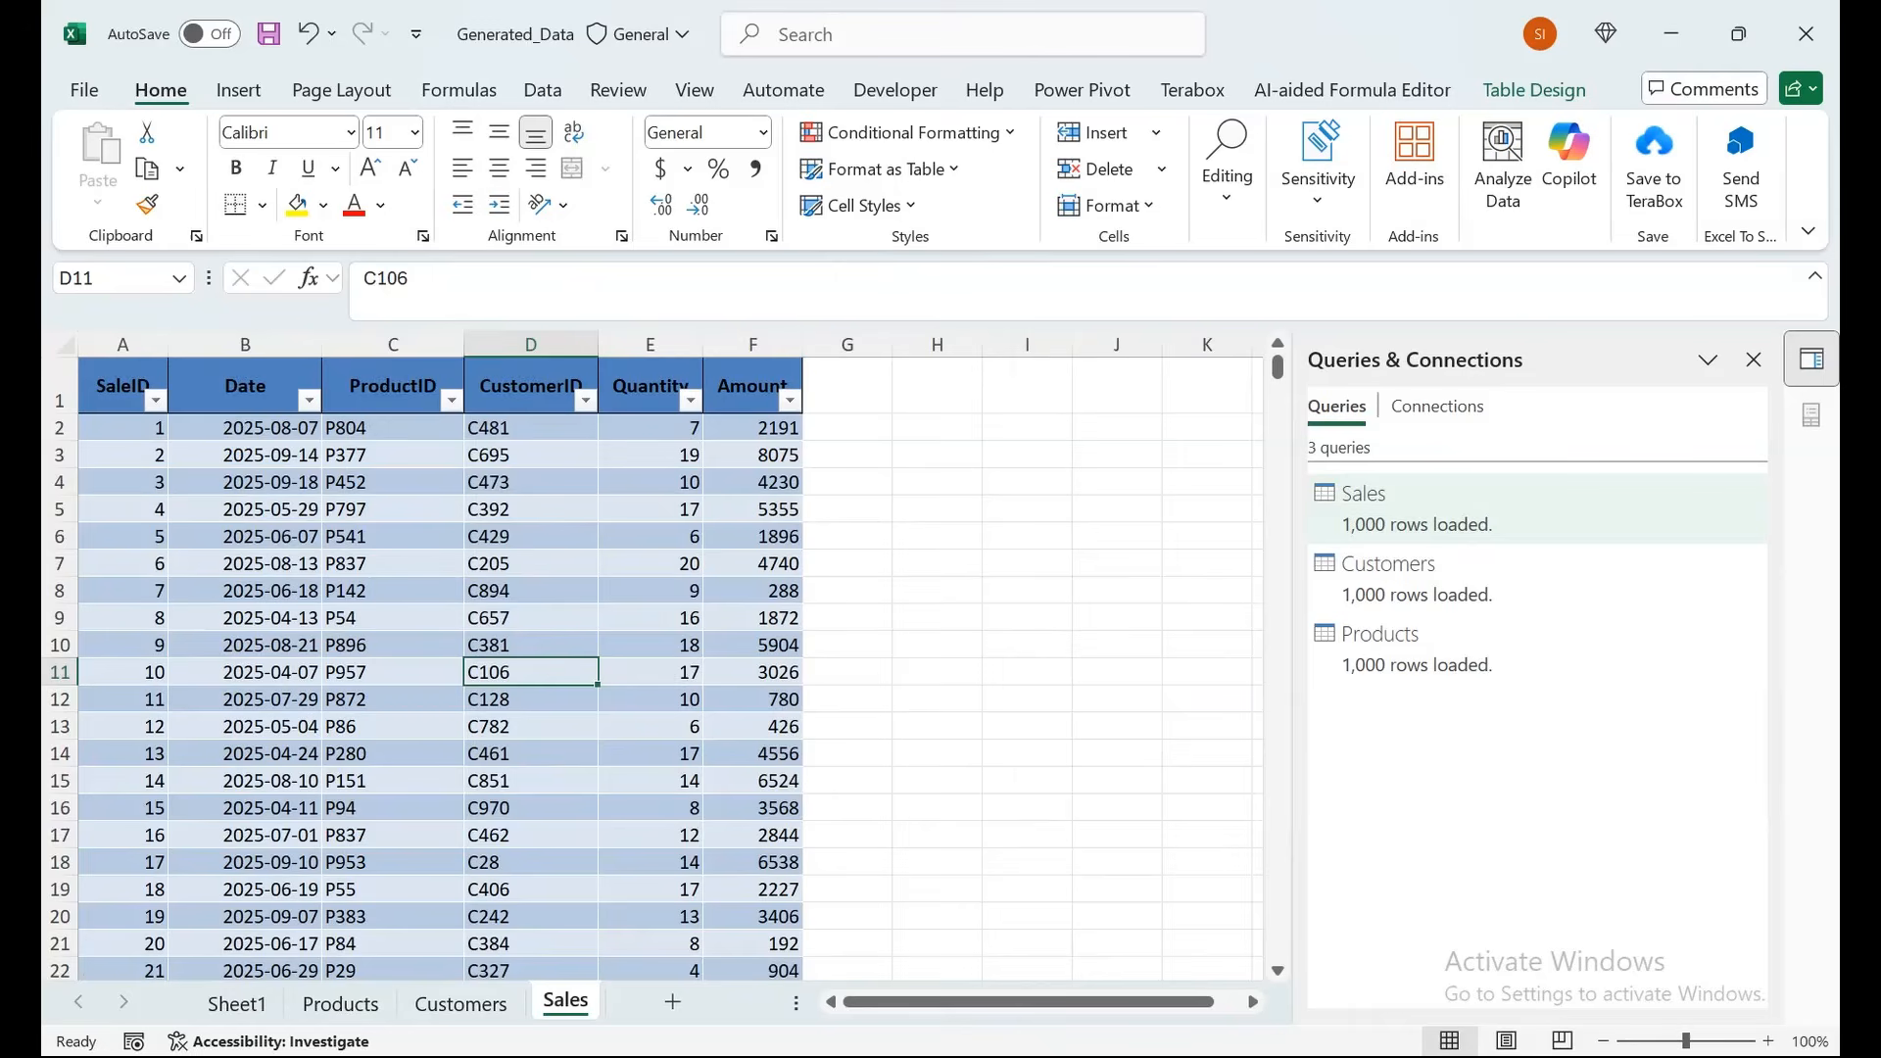
click(235, 1001)
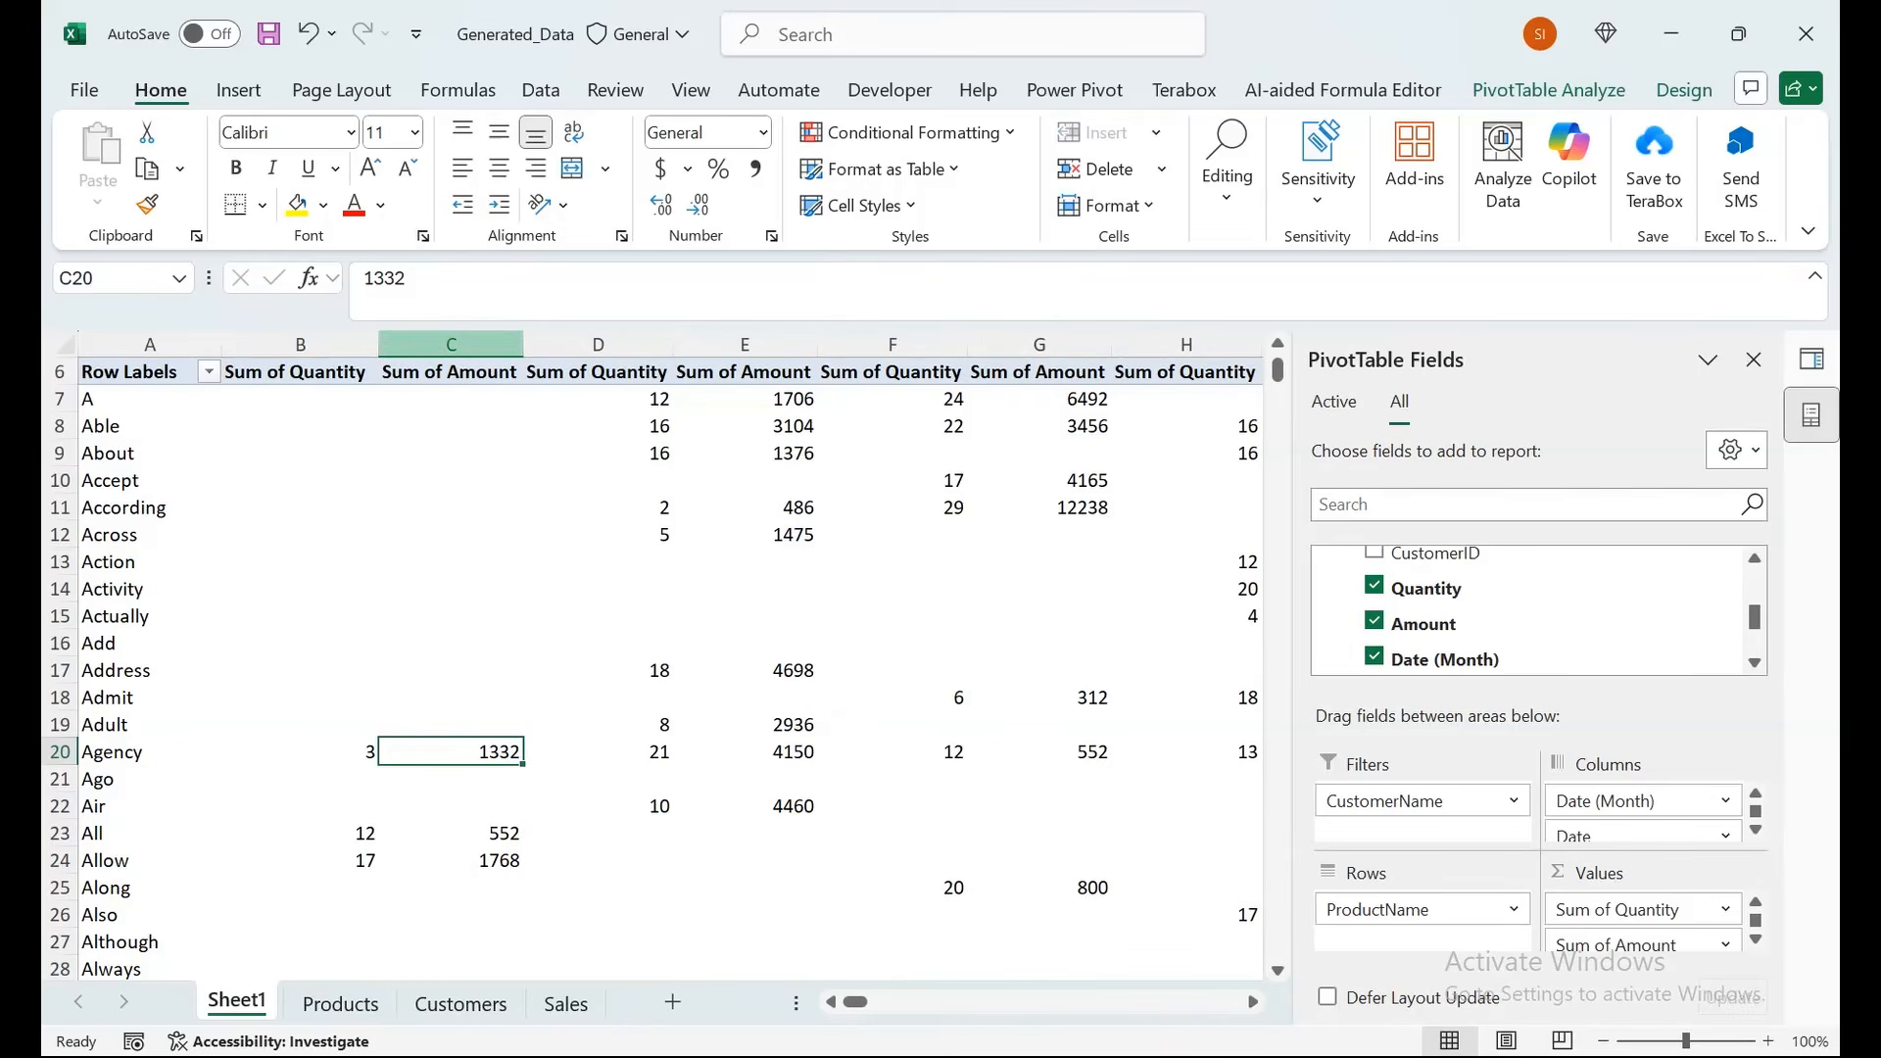
Examine how the Apr and May headings span their quantity and amount columns in the PivotTable.
drag(460, 589, 553, 399)
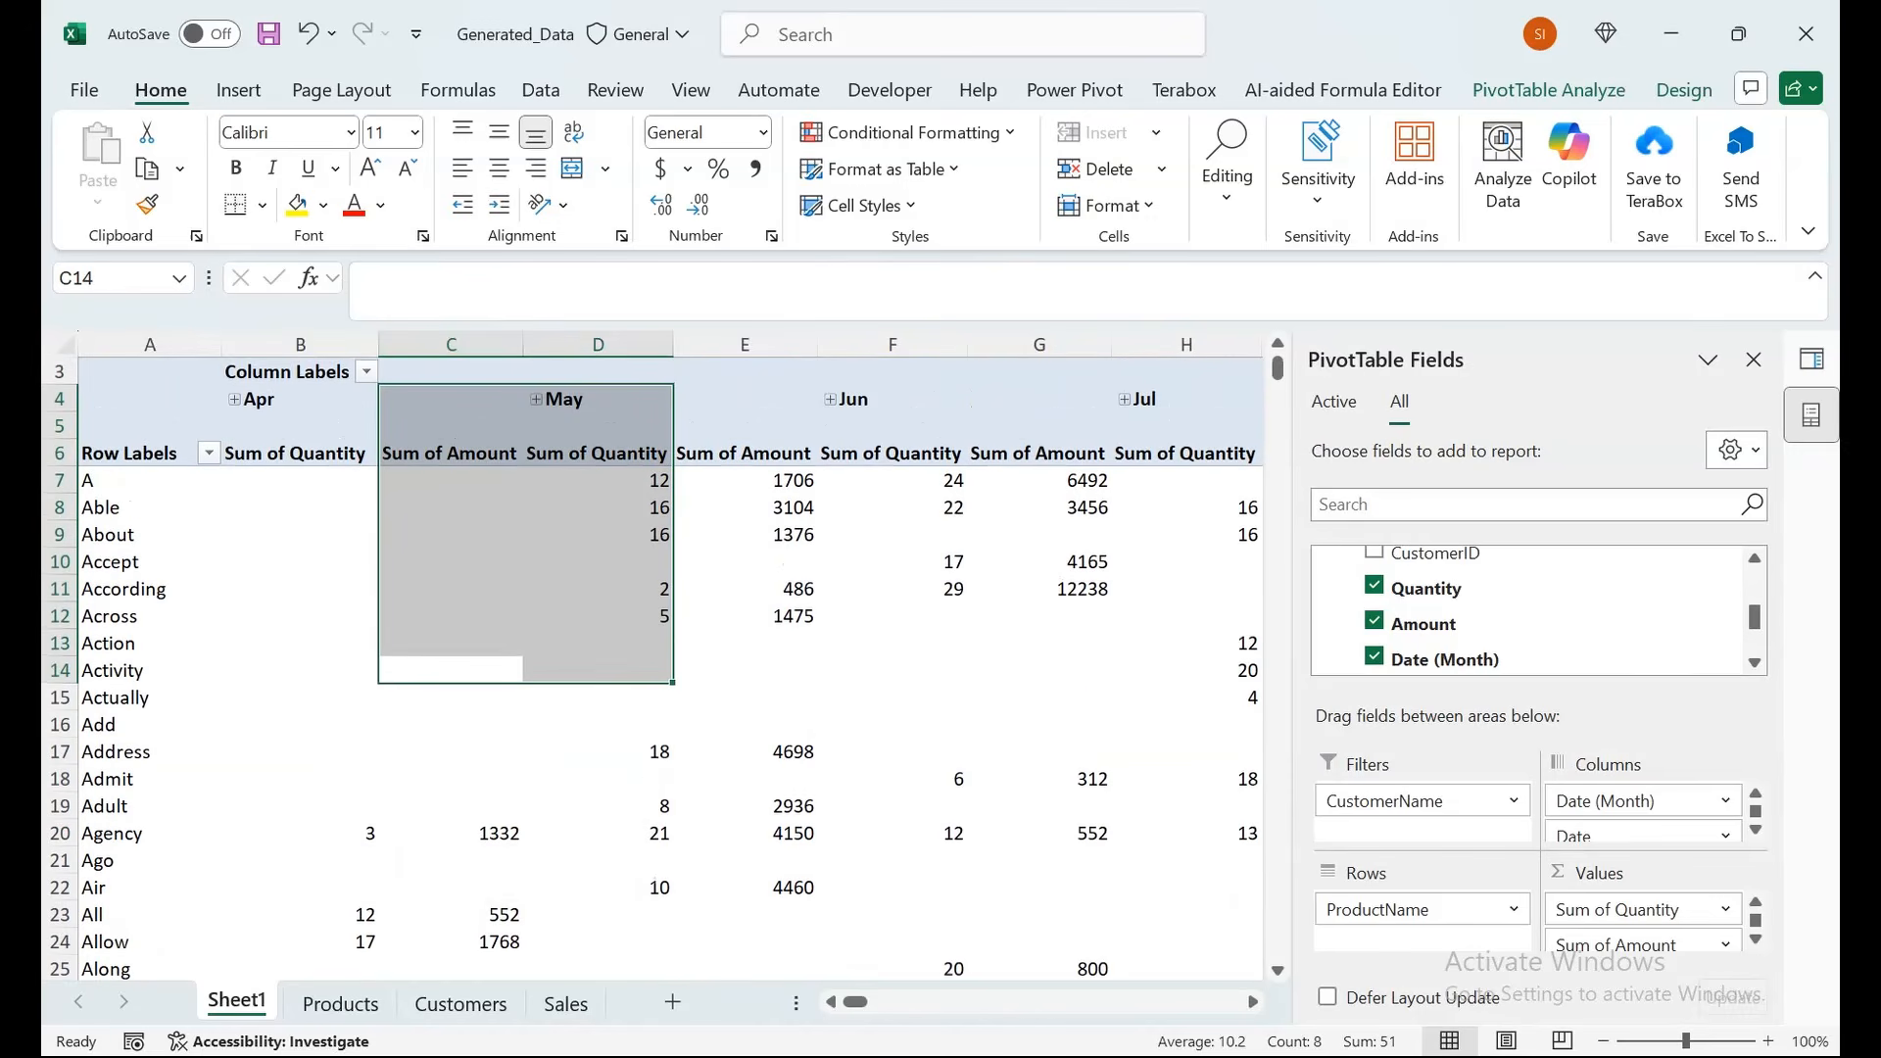
drag(313, 401, 445, 401)
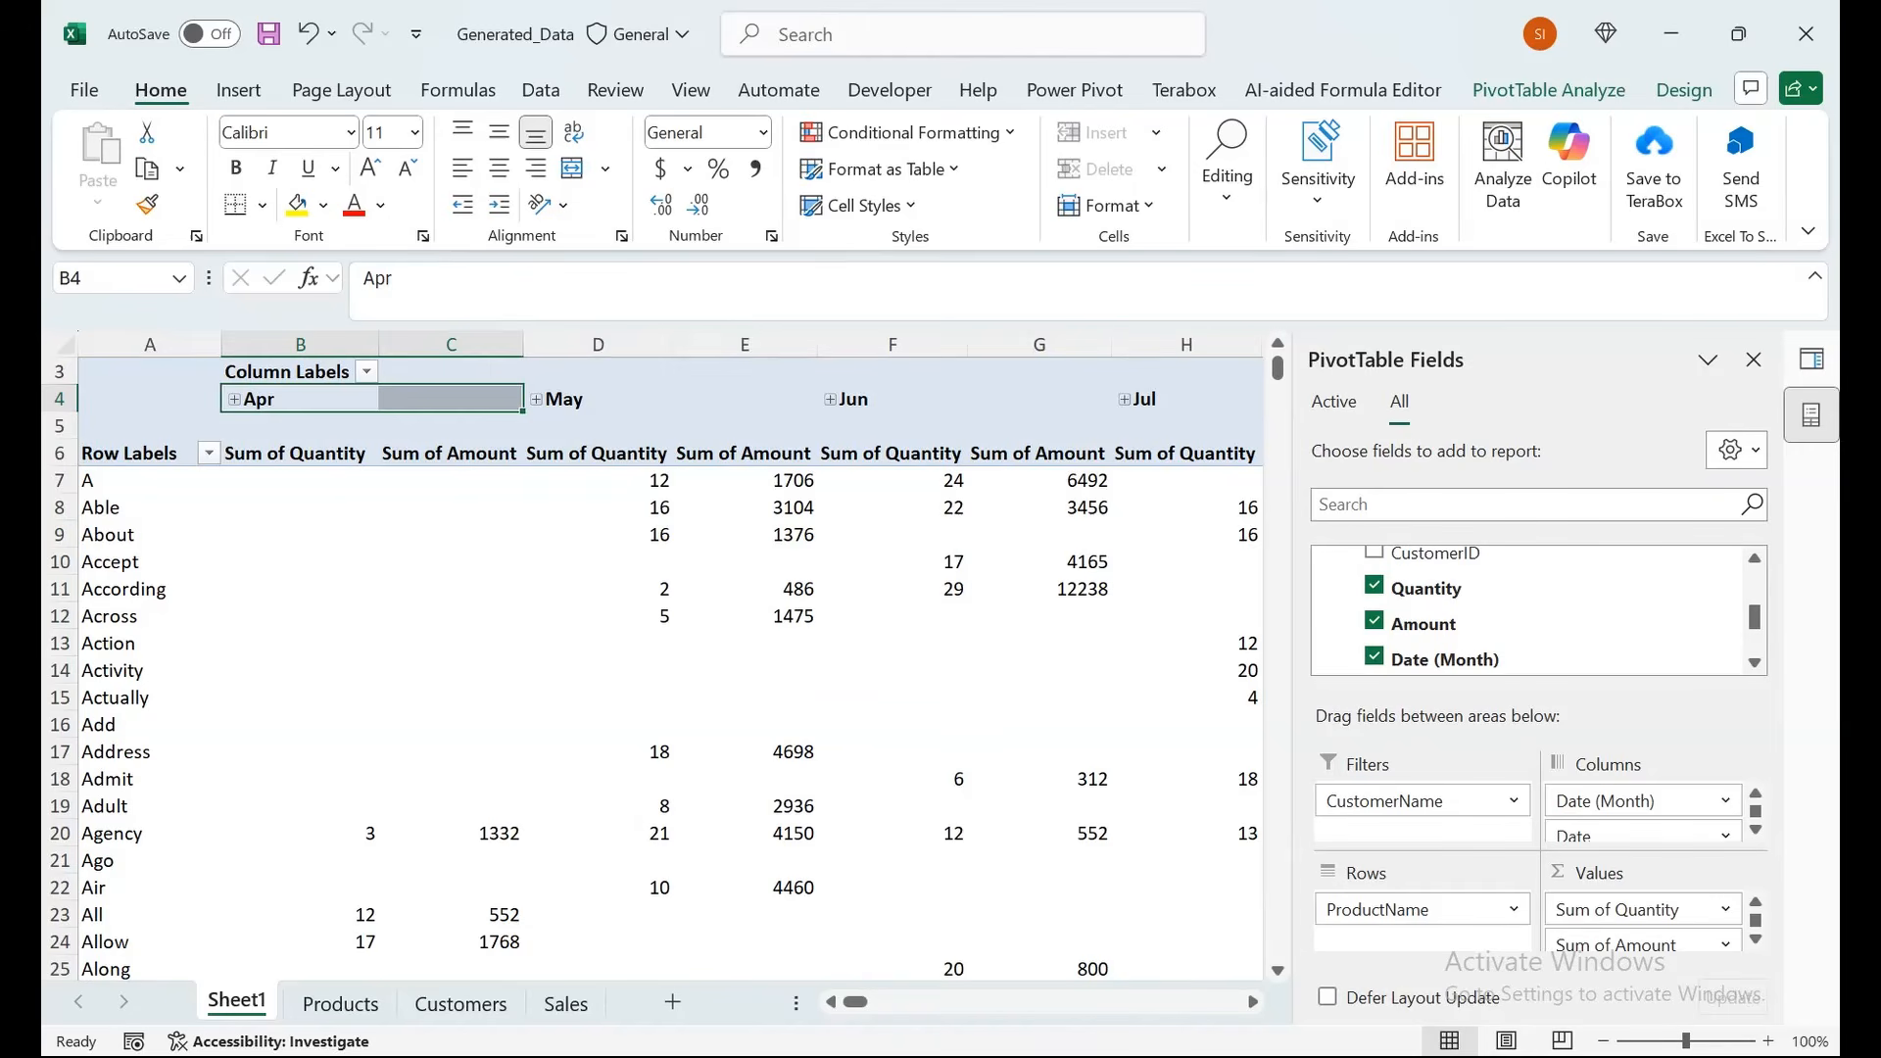
drag(607, 400, 744, 454)
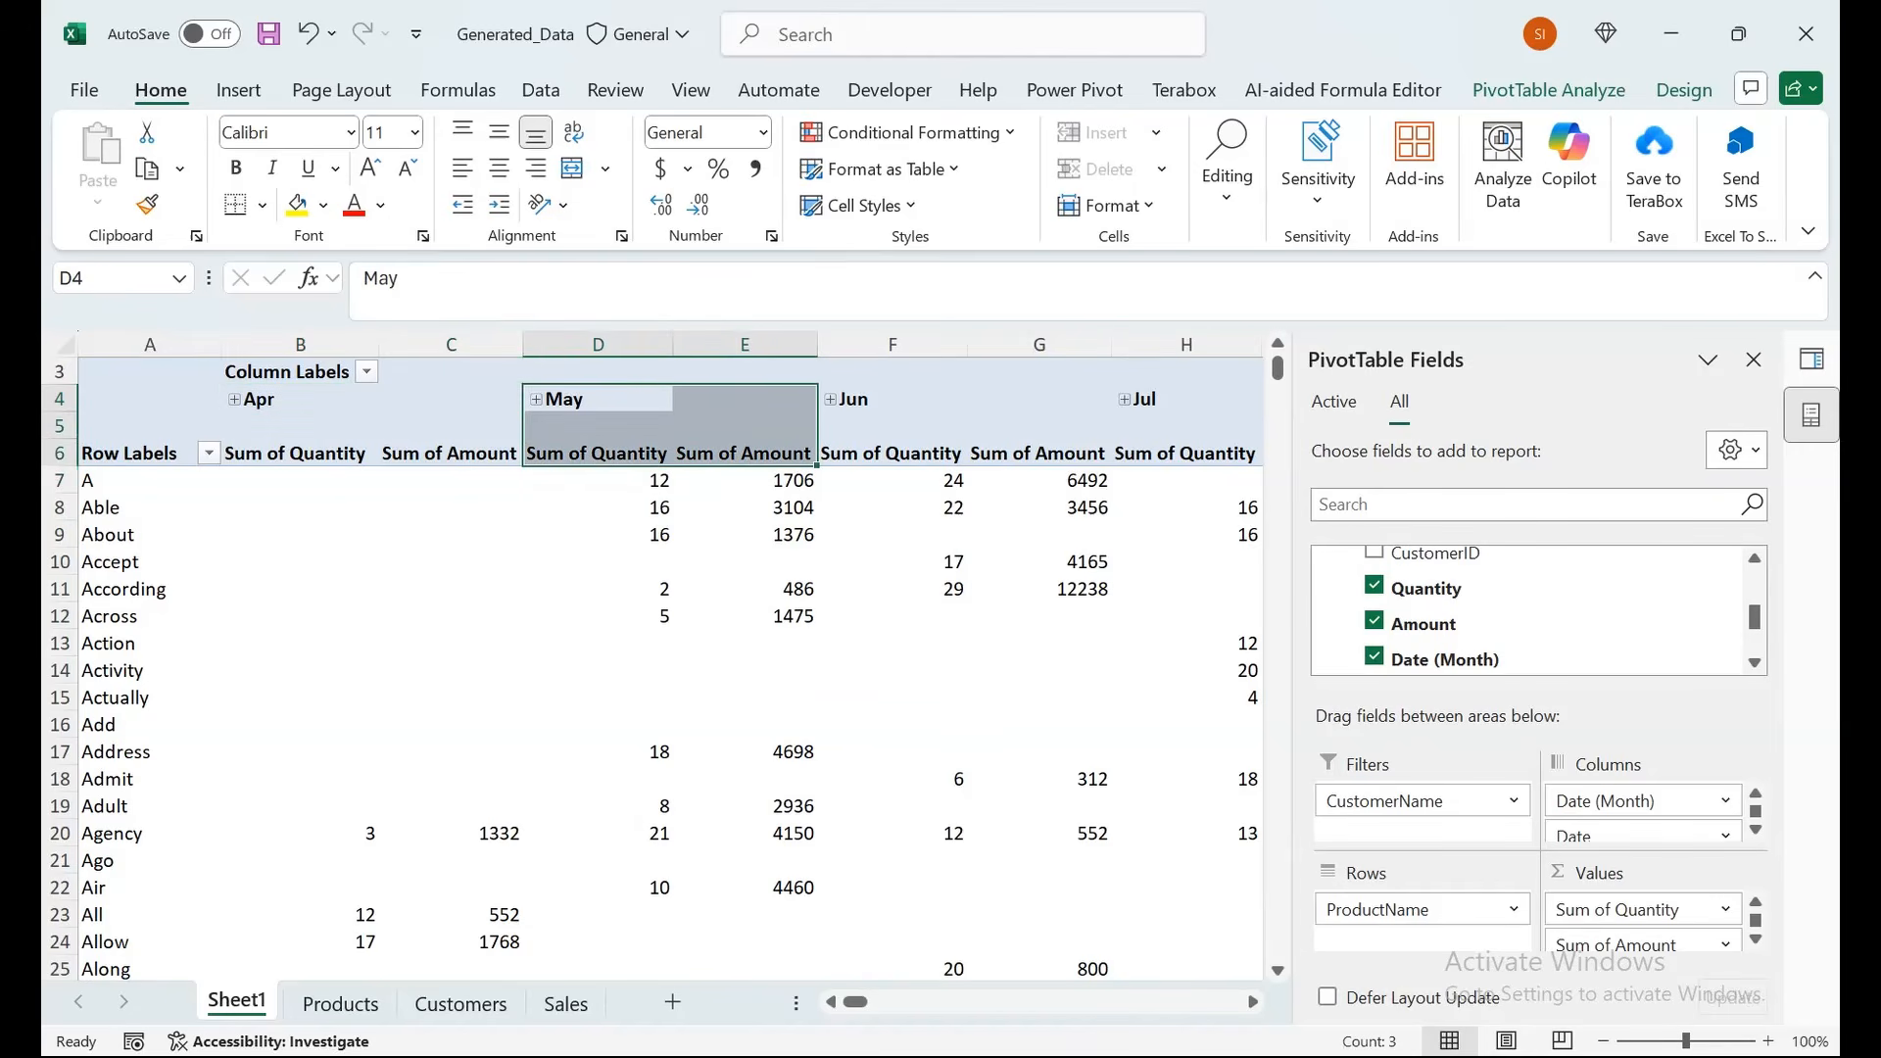
drag(451, 401, 161, 367)
click(300, 399)
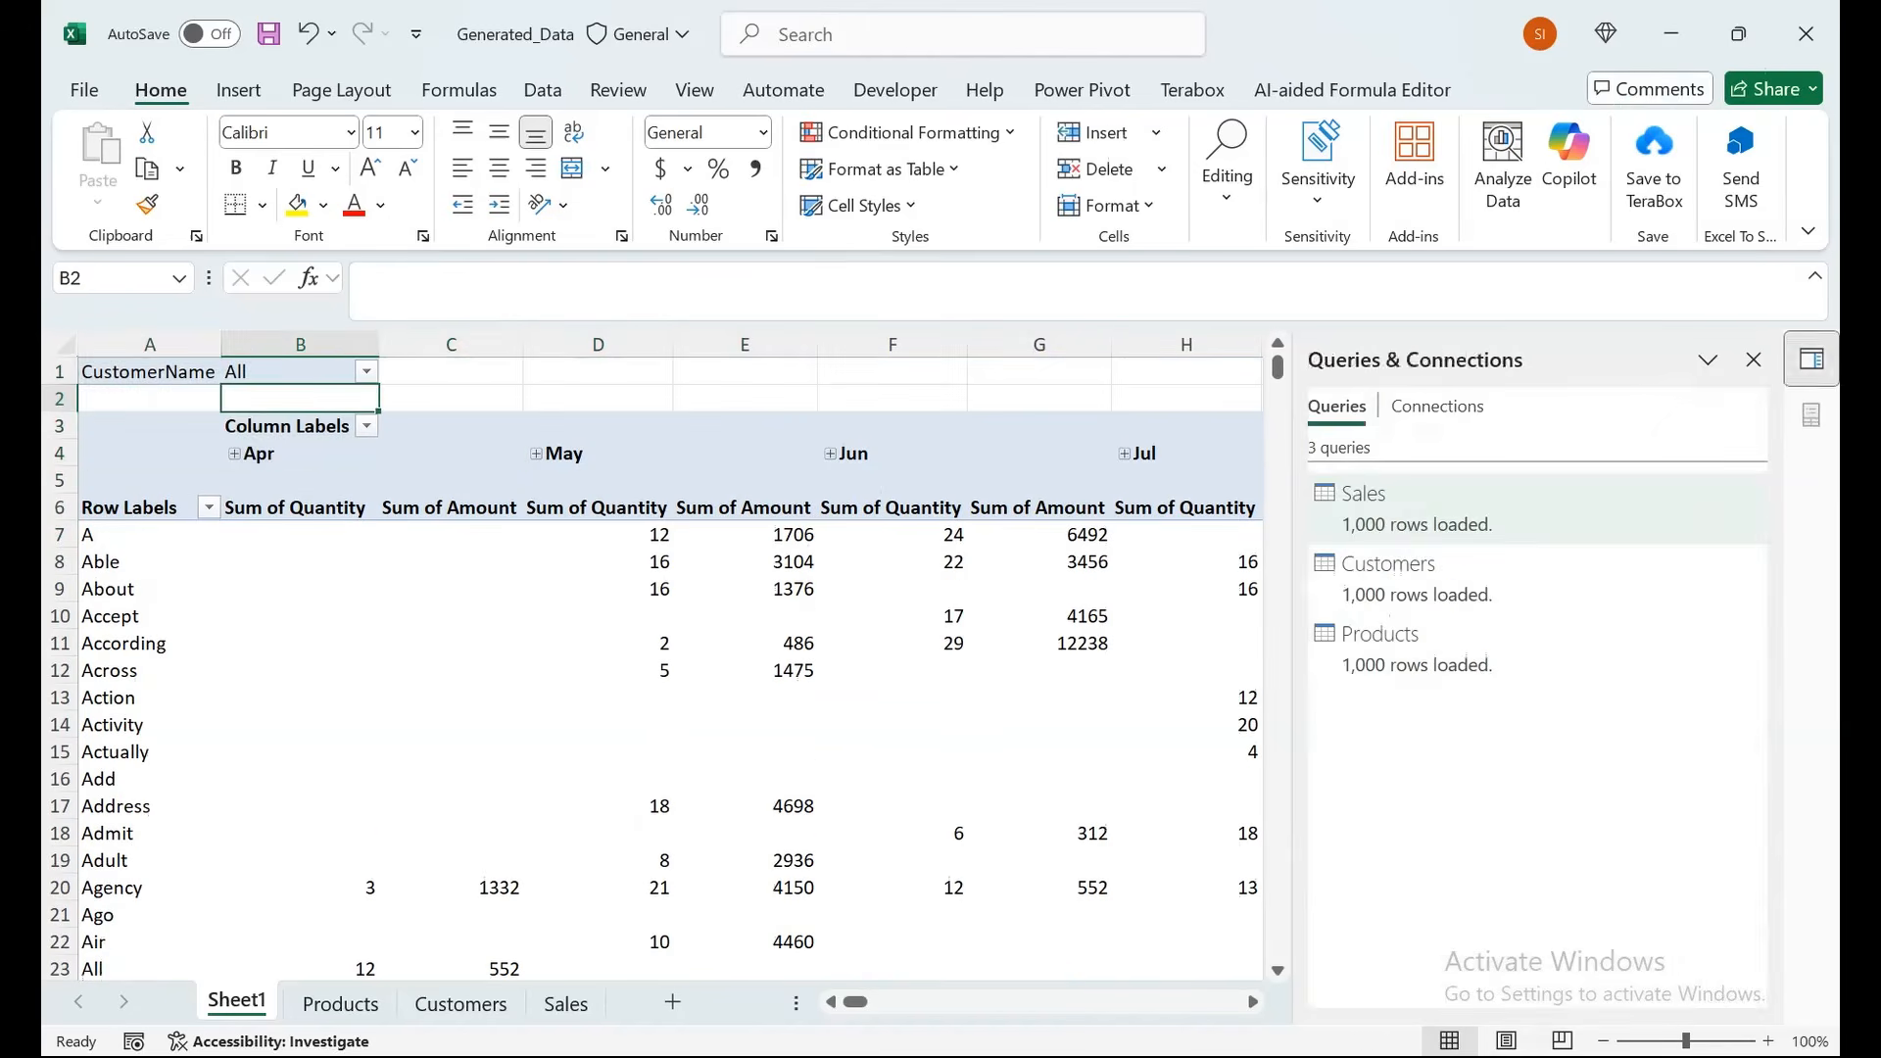
Set the PivotTable's report layout to repeat all item labels.
click(744, 562)
click(299, 454)
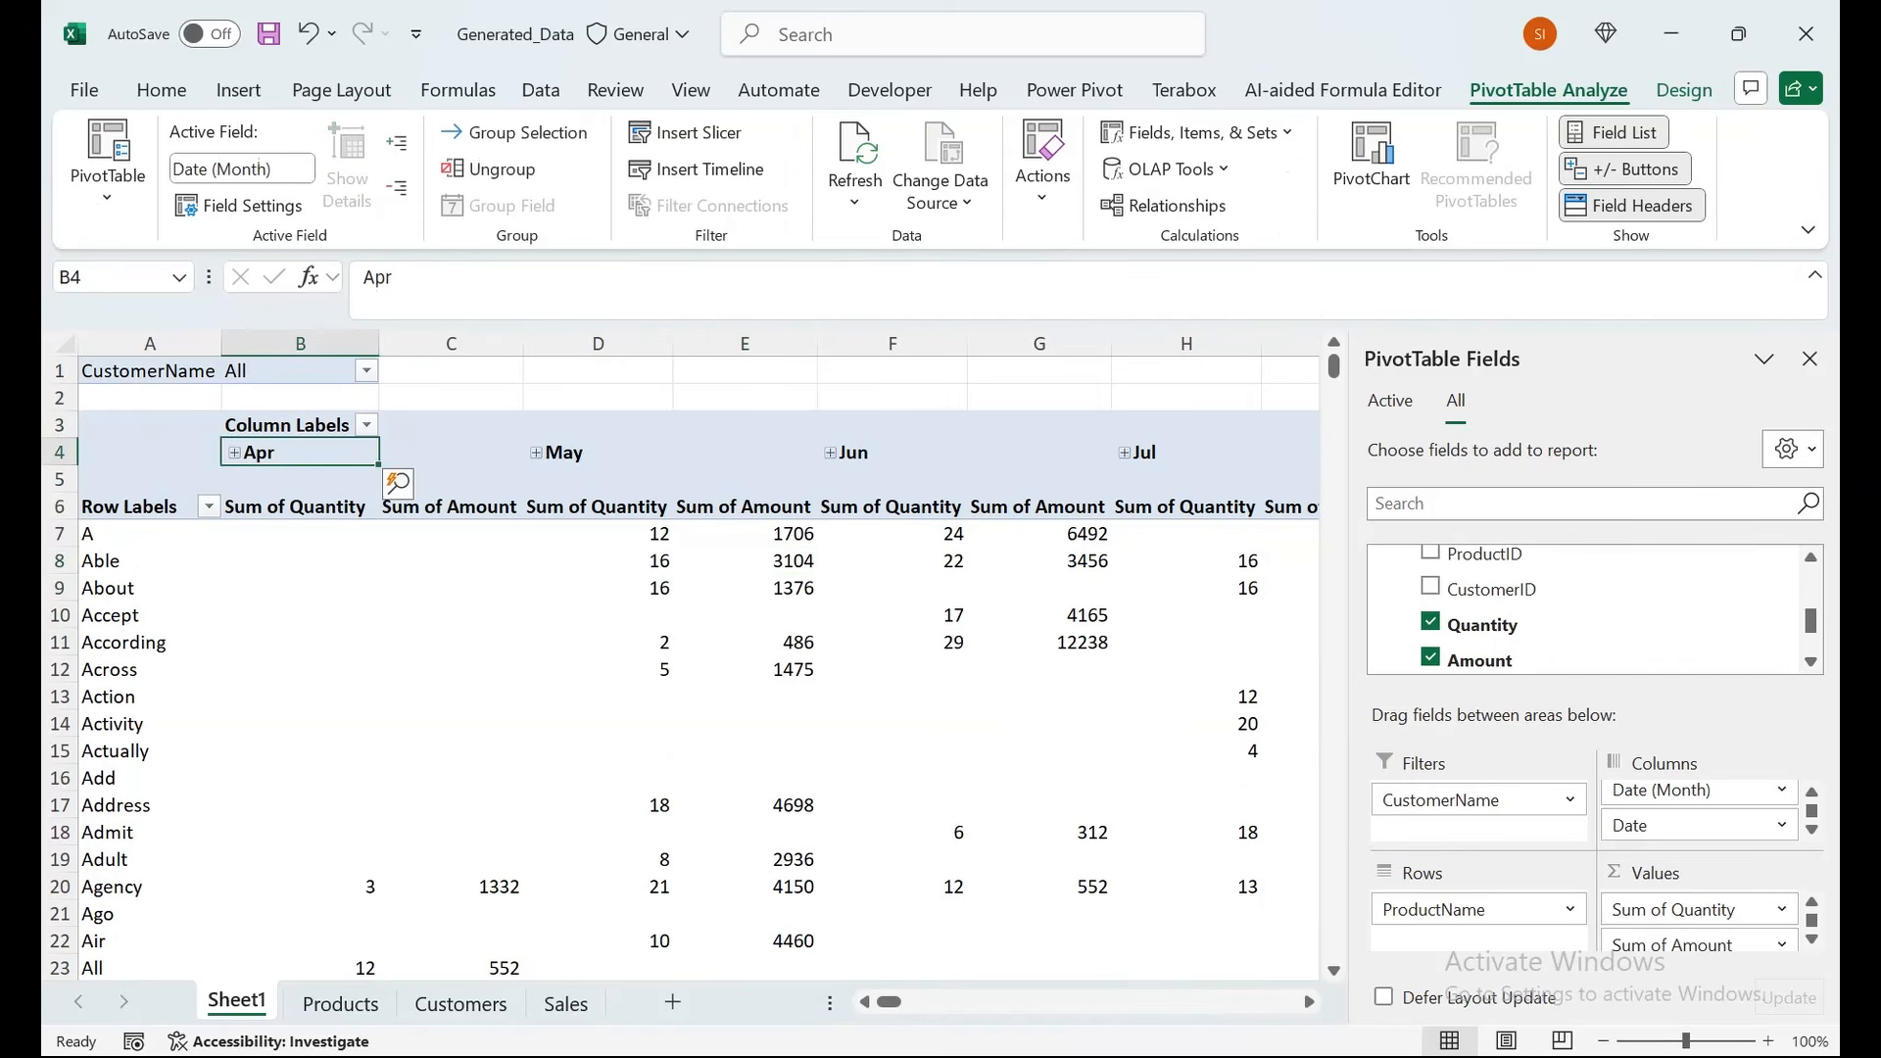
click(1683, 89)
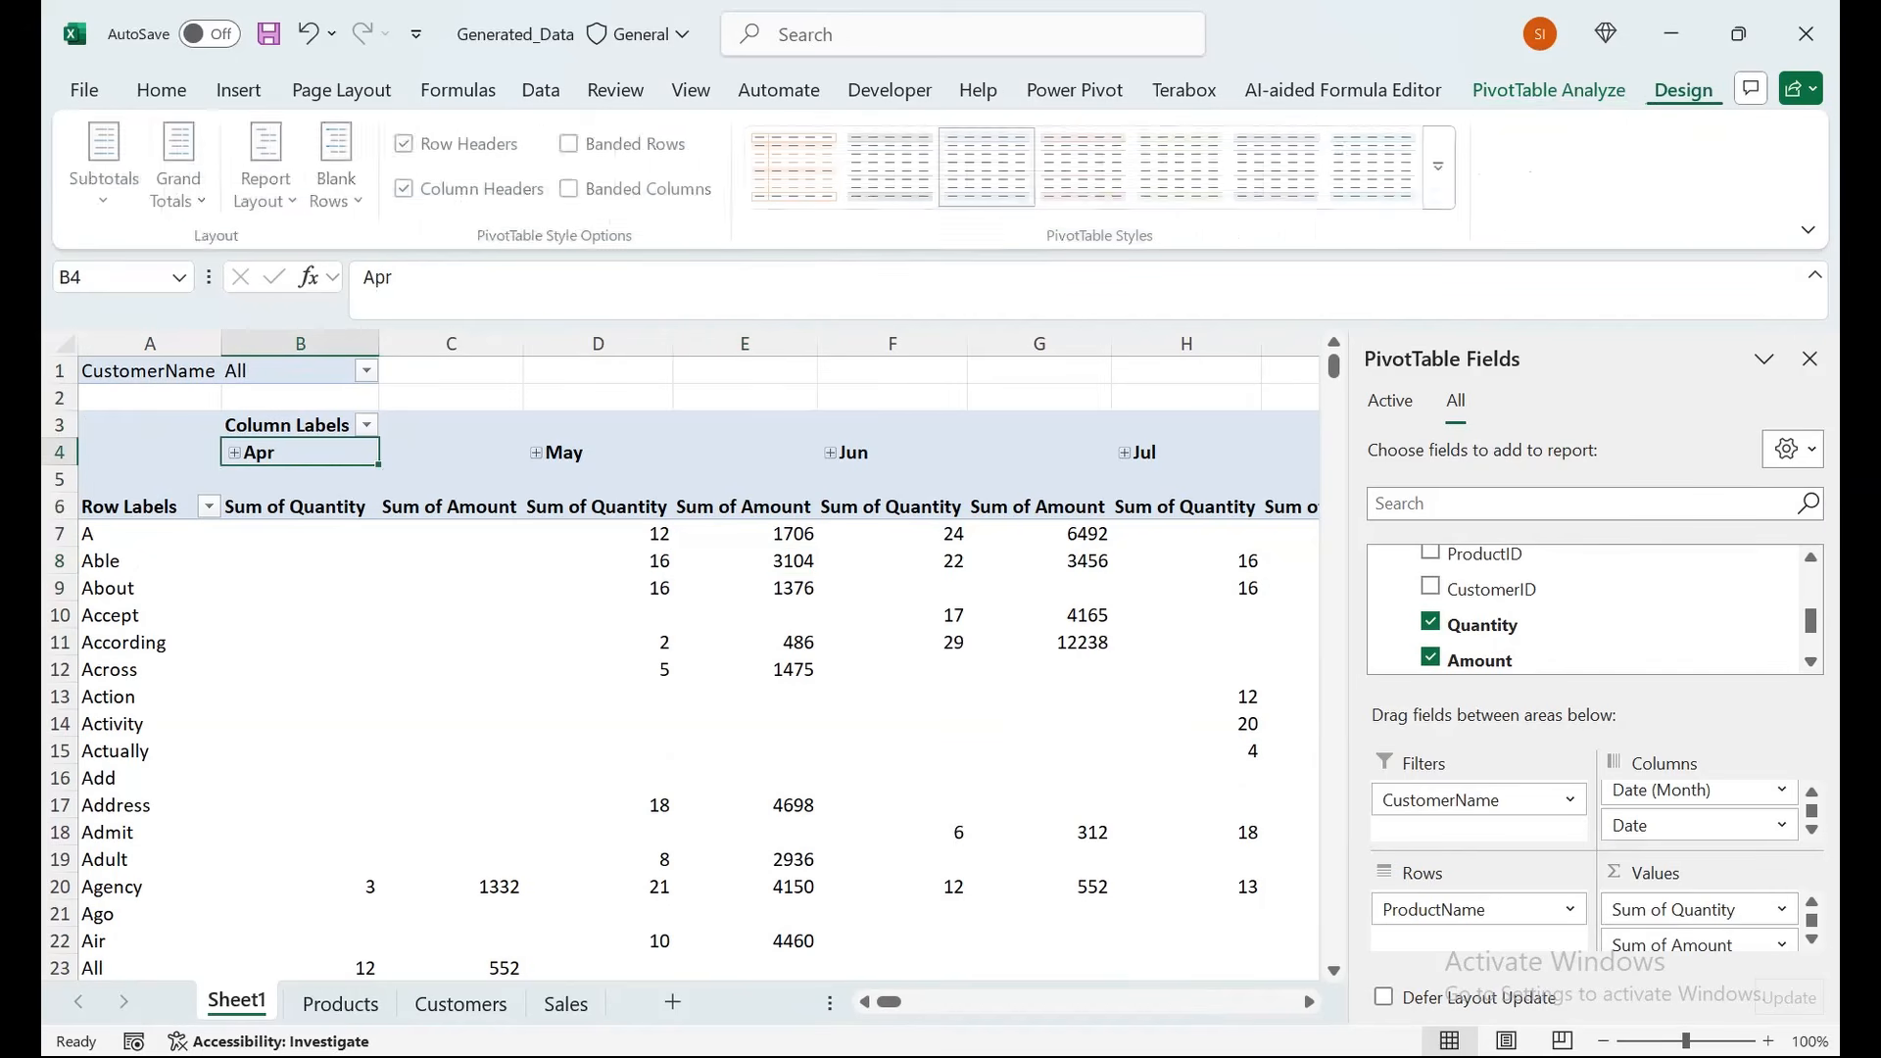
click(269, 167)
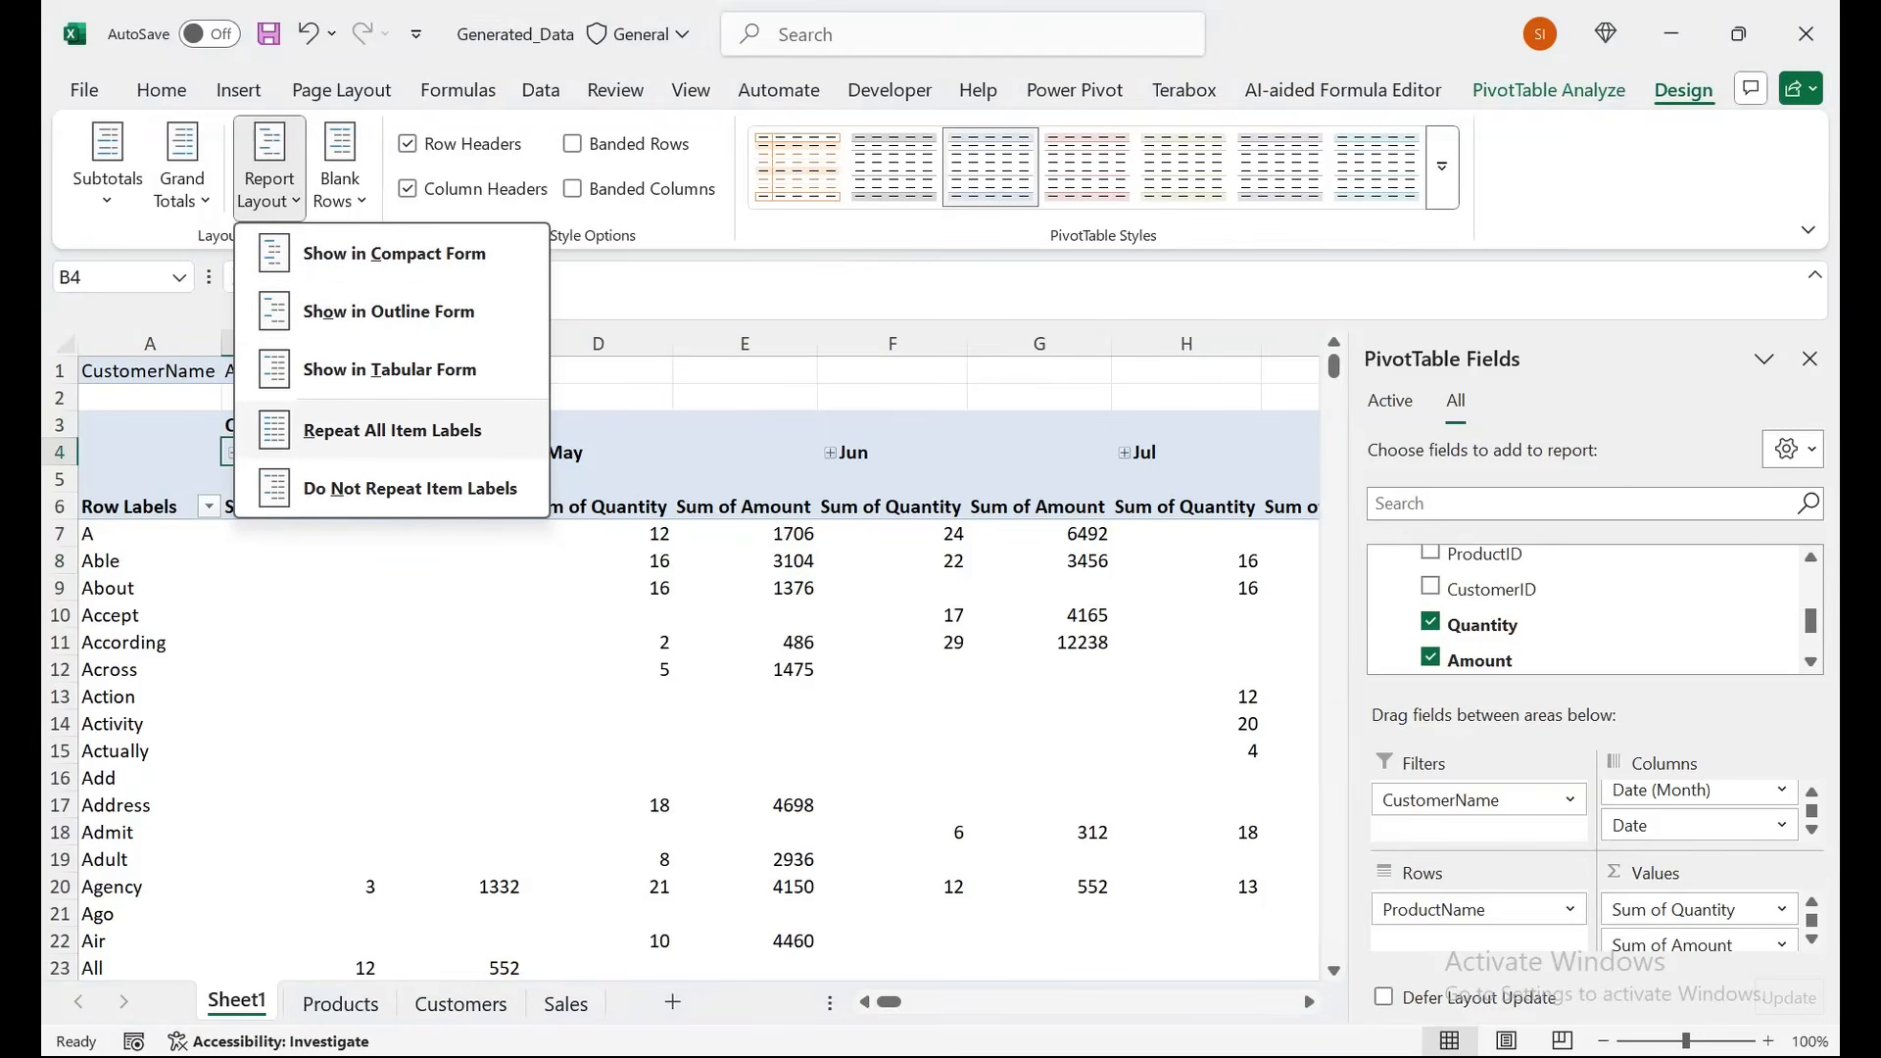
click(392, 430)
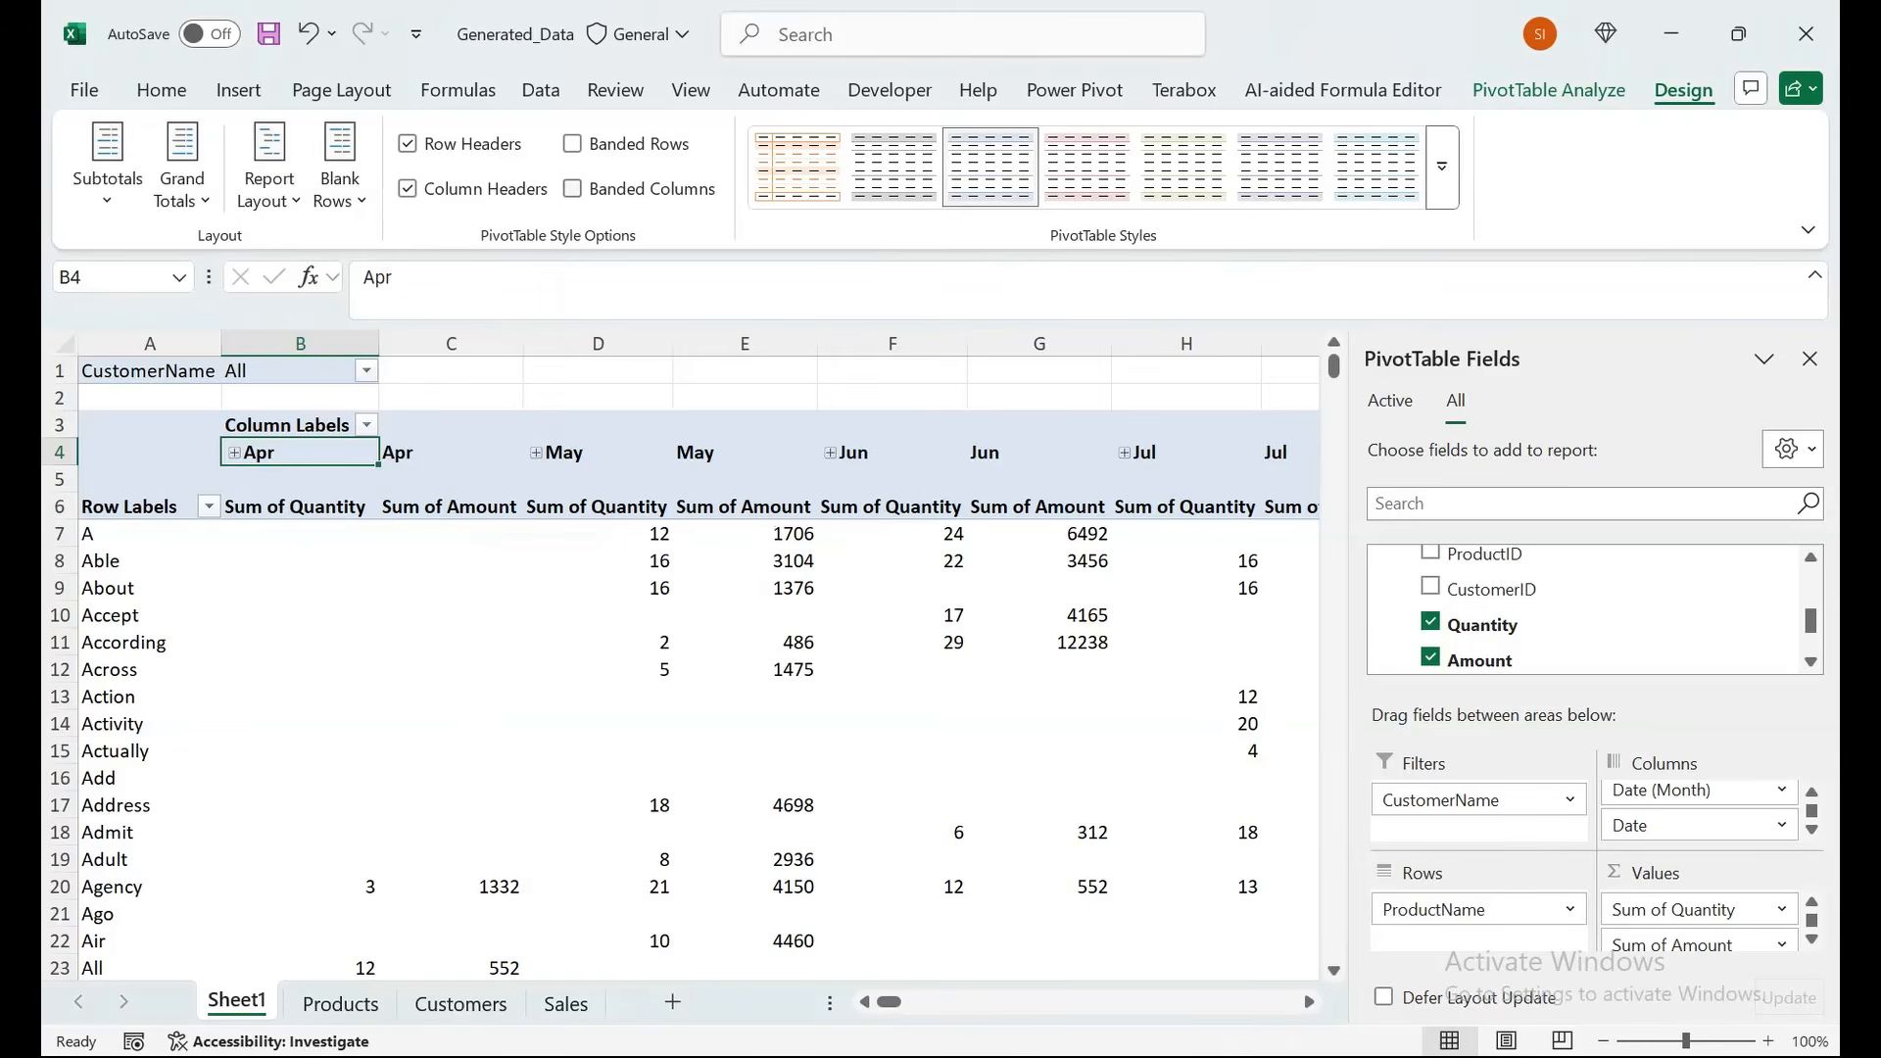
Turn on banded columns and apply the Light Orange, Pivot Style Light 14 style to the PivotTable.
click(573, 189)
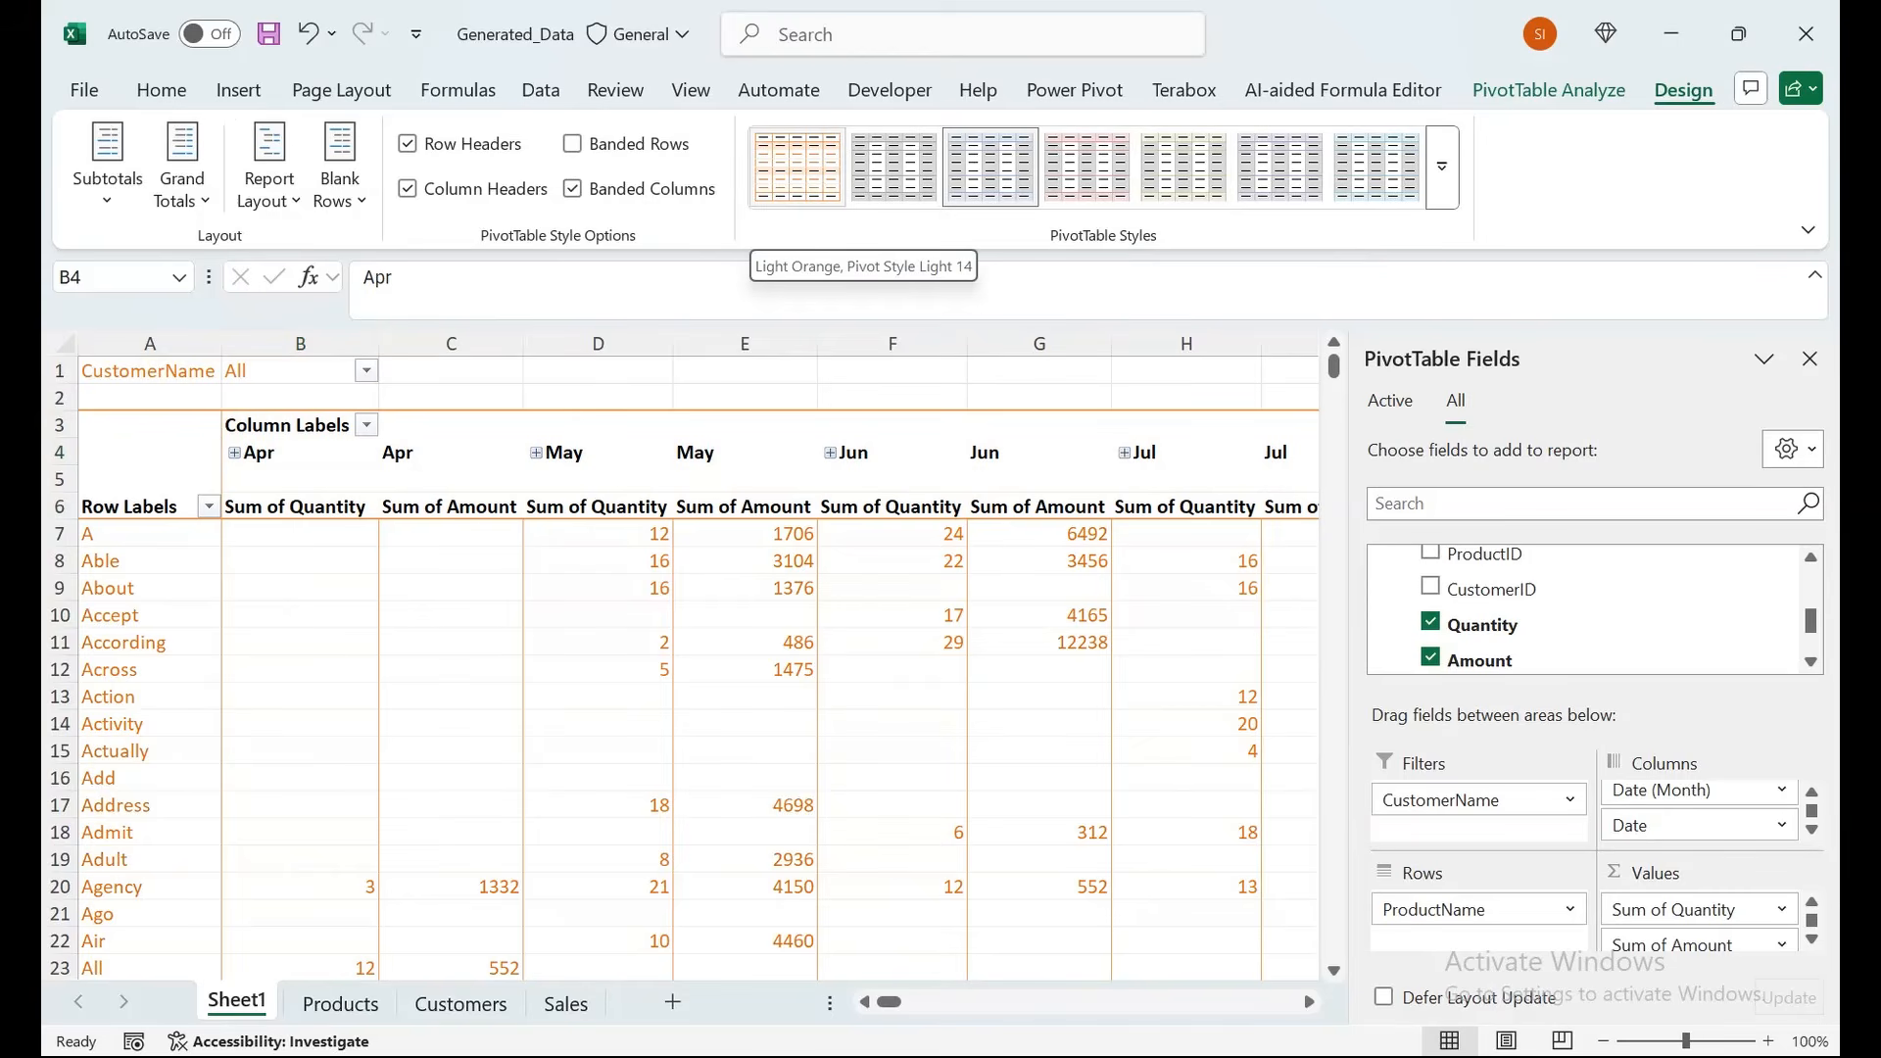
click(797, 167)
click(149, 371)
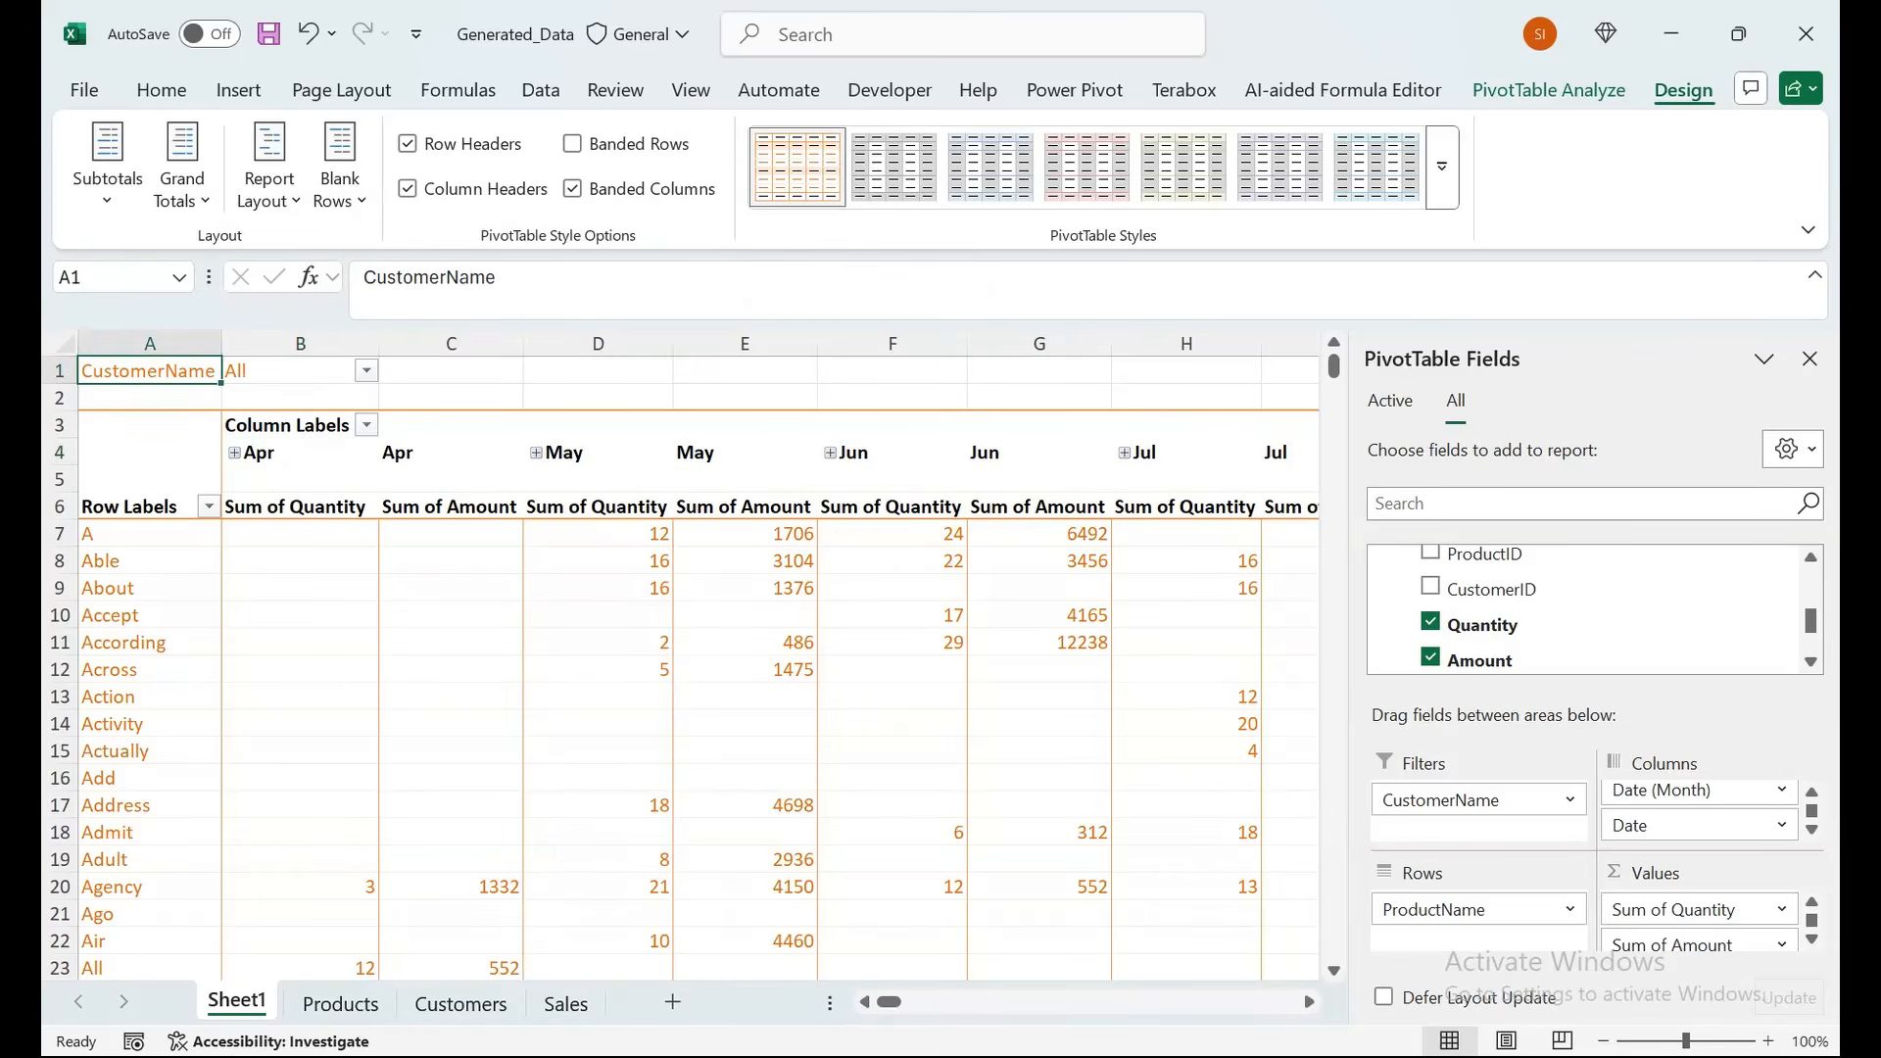
Select only Adams and Sons; Adams, Dickerson and Camacho; Adams, Watson and Russell; Aguilar Group; Aguilar-Malone; and Aguirre, Goodwin and Murphy in the CustomerName filter.
click(367, 371)
click(79, 442)
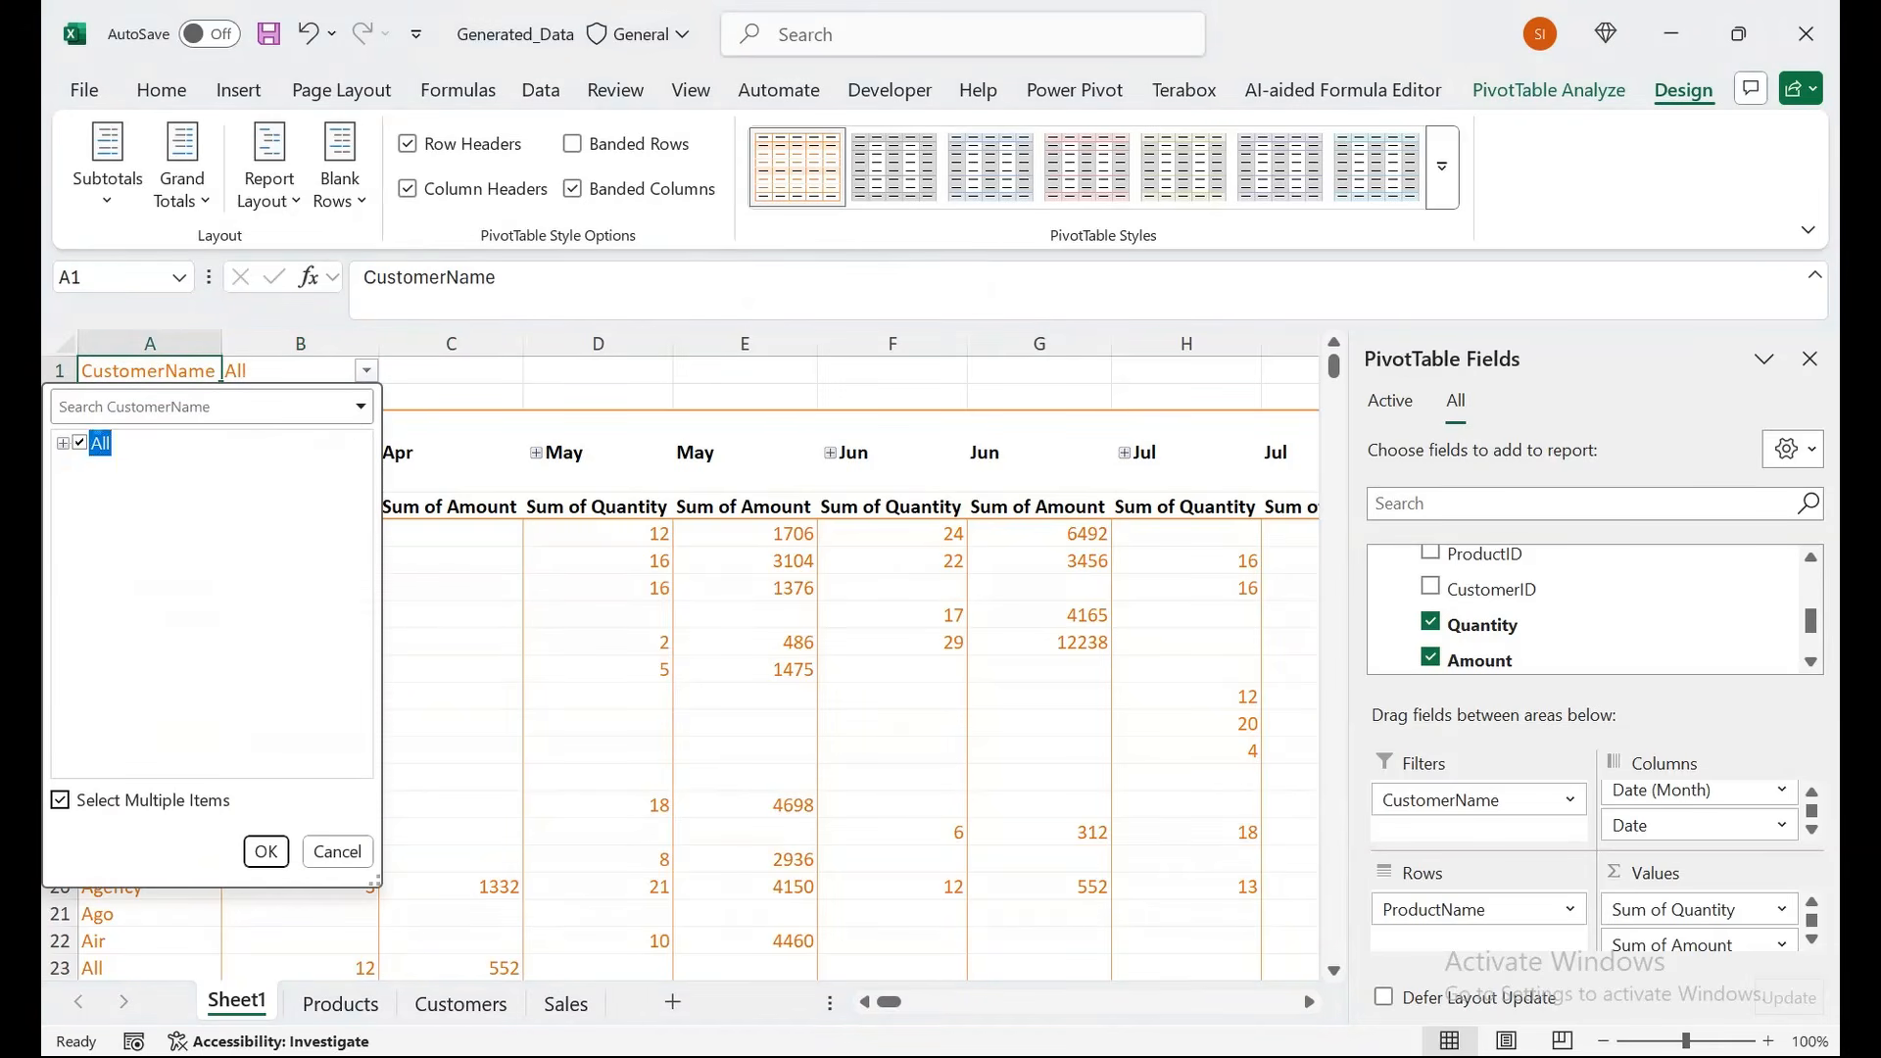
click(80, 442)
click(62, 443)
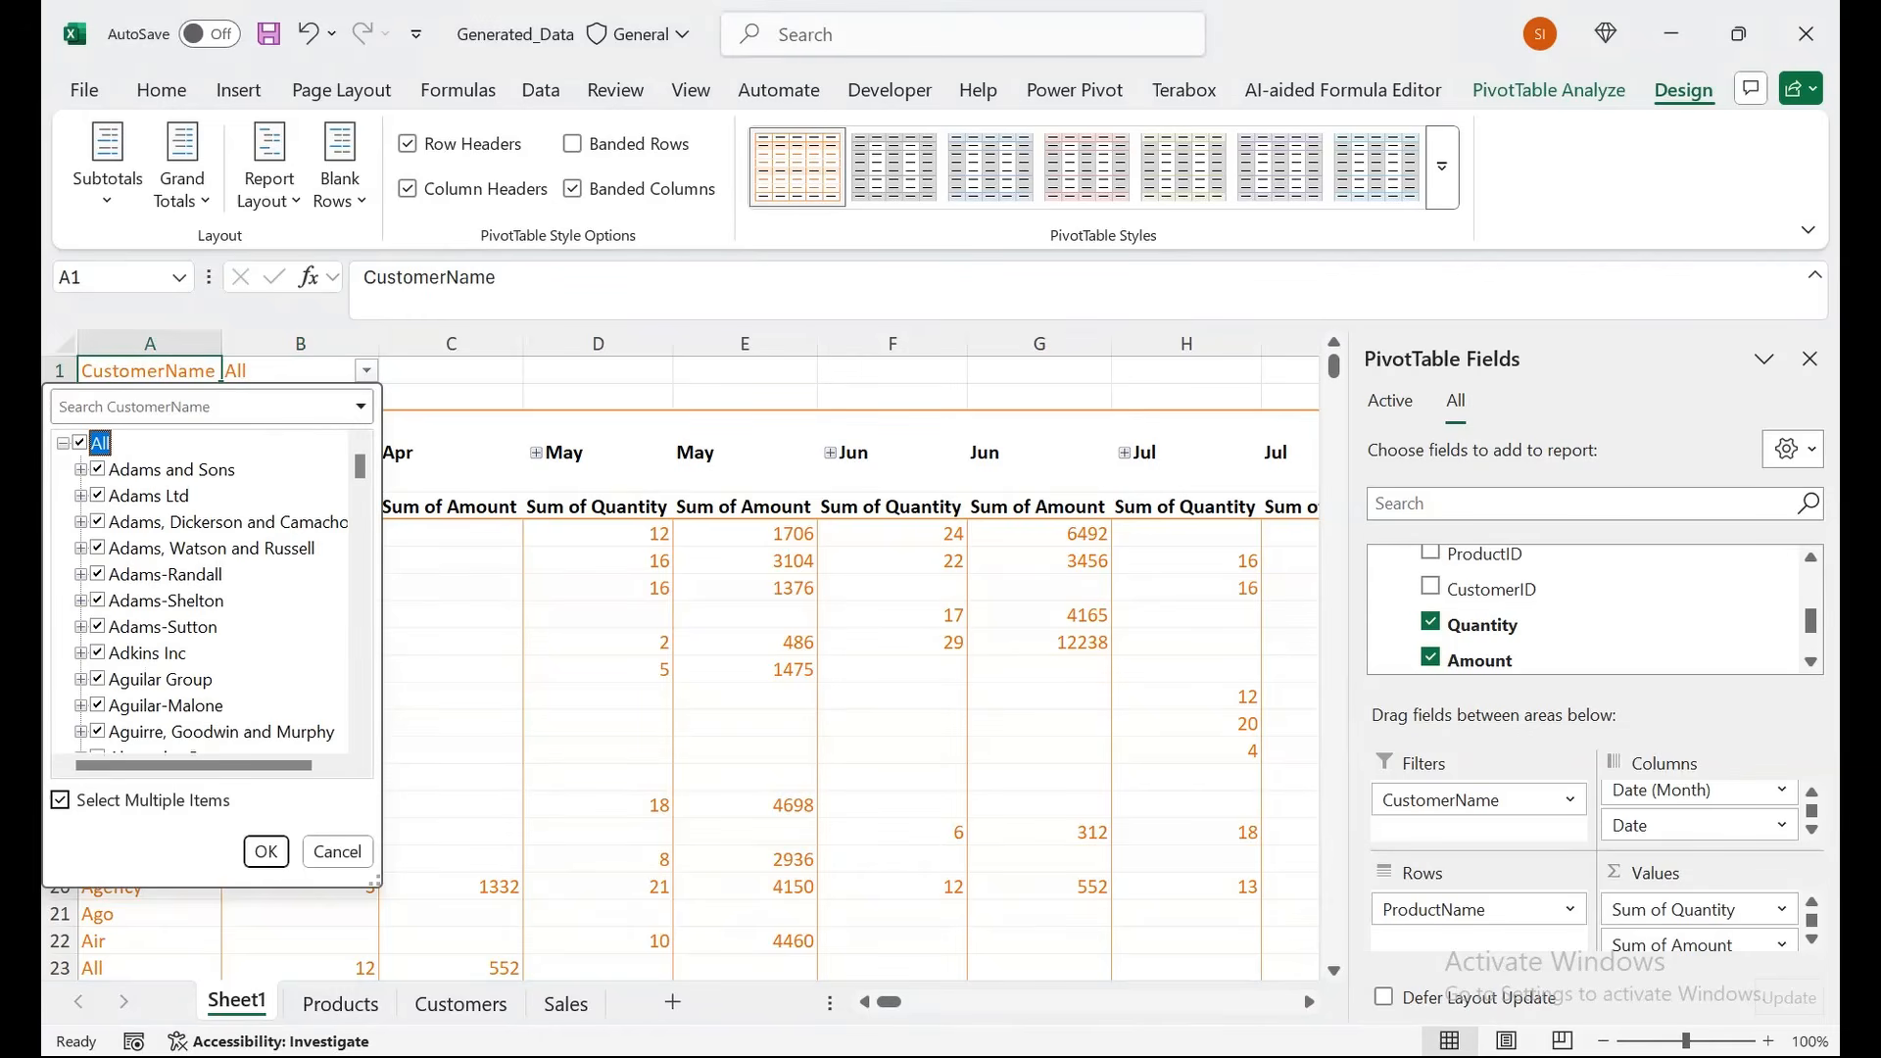
click(79, 443)
click(97, 469)
click(97, 521)
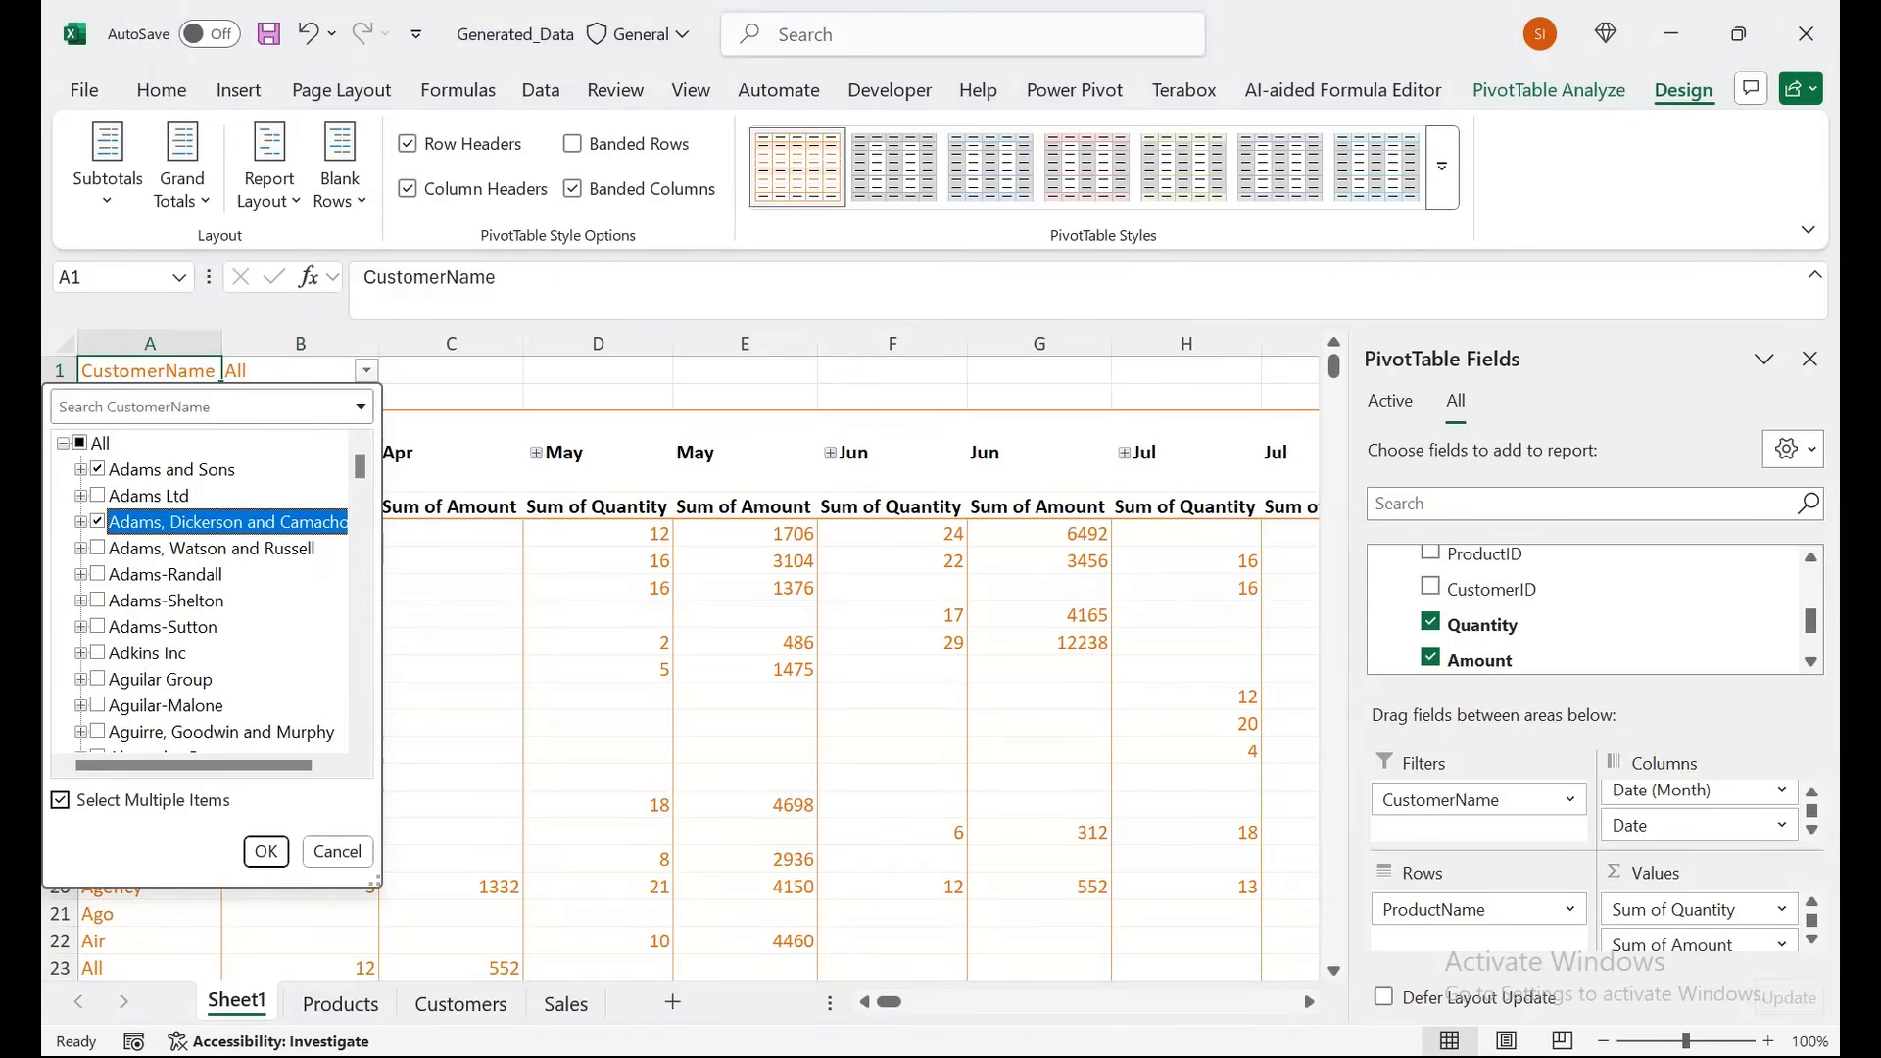
click(97, 547)
click(97, 679)
click(97, 705)
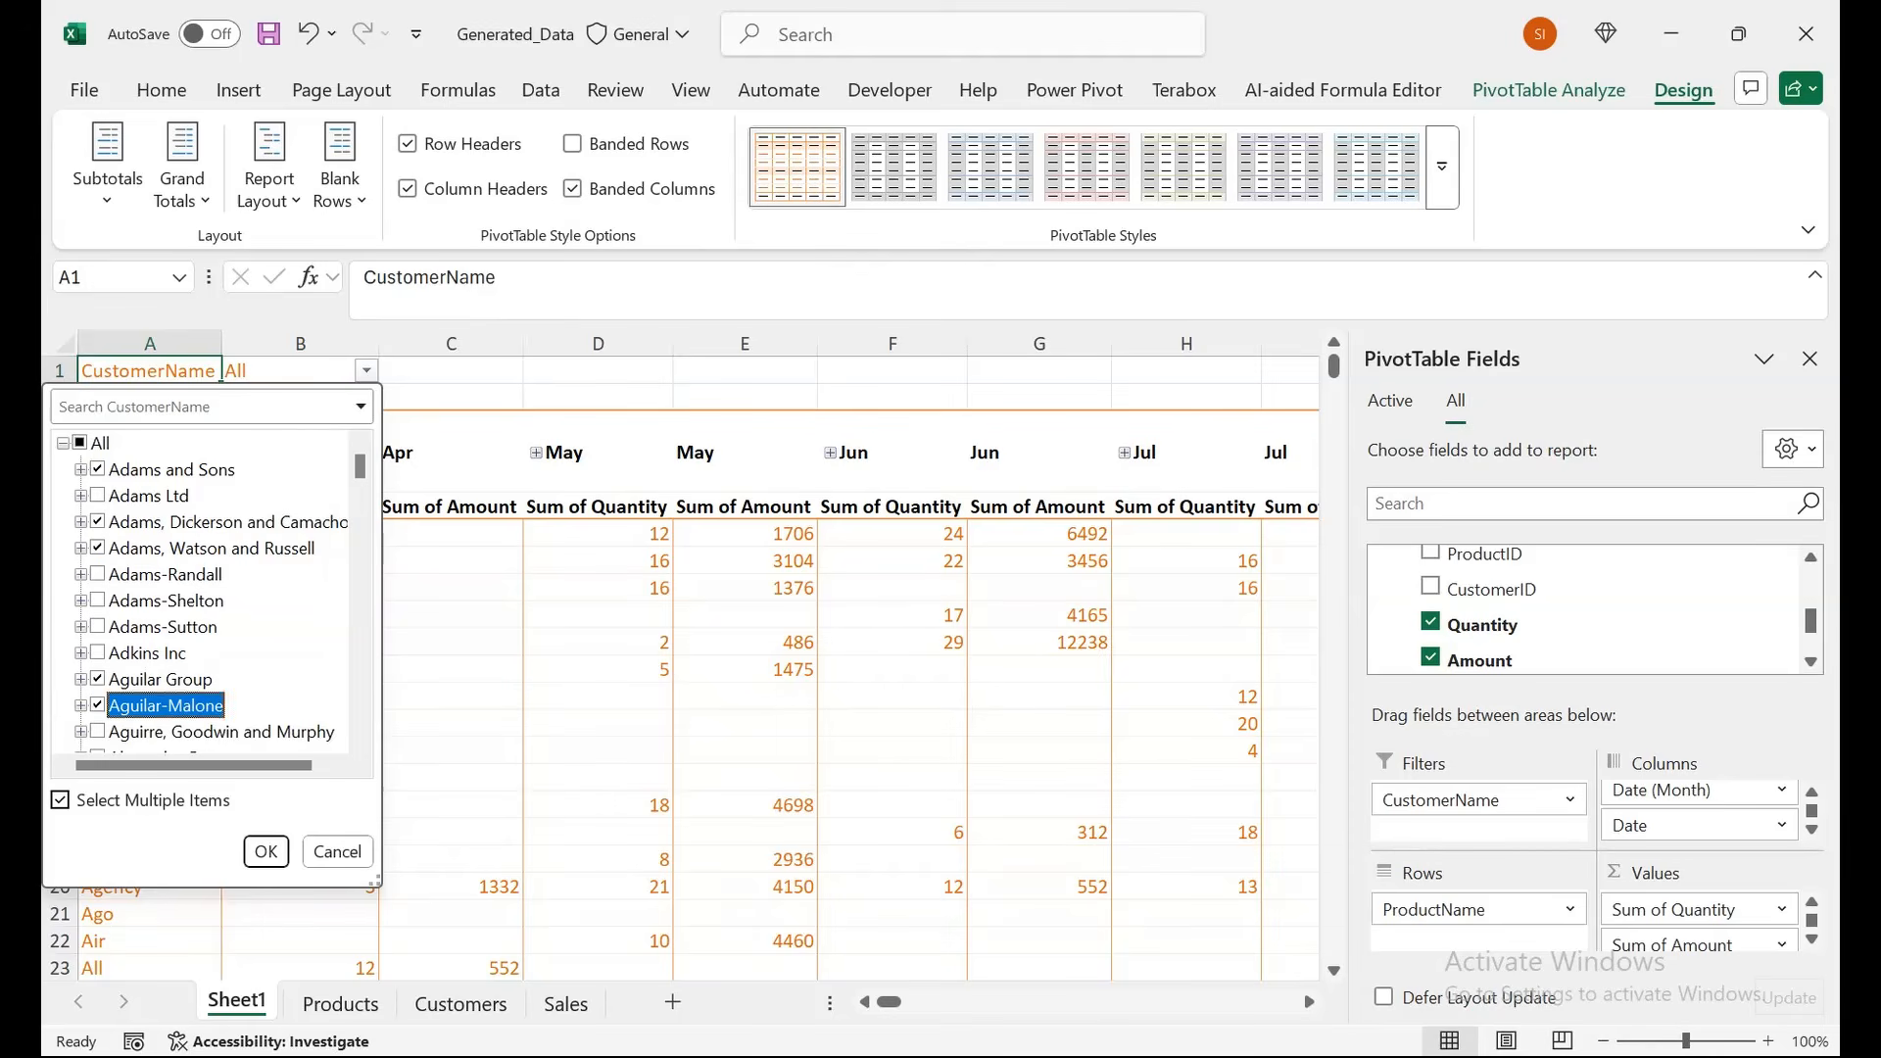
click(97, 731)
click(265, 851)
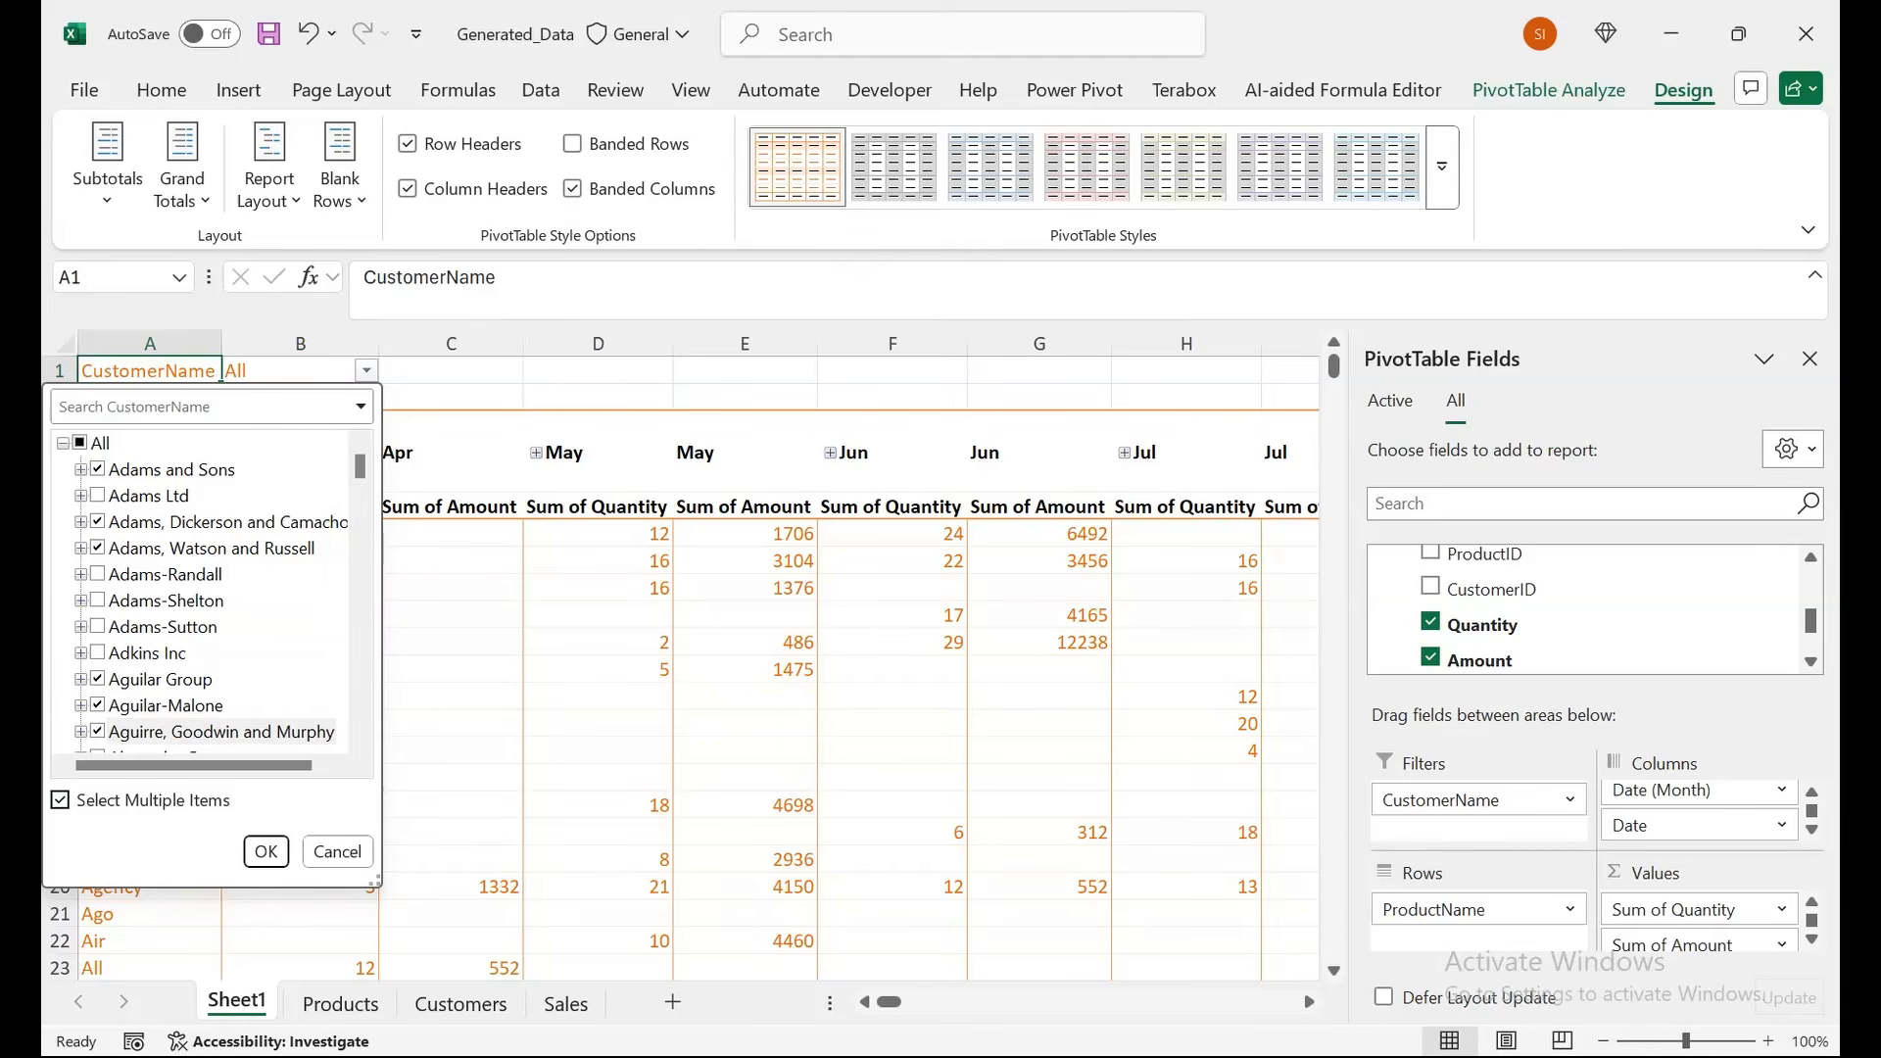
Include Bennett PLC, Benson-Boyd and Bernard-Williams in the CustomerName filter selection and apply it to the PivotTable.
scroll(206, 588, down, 10)
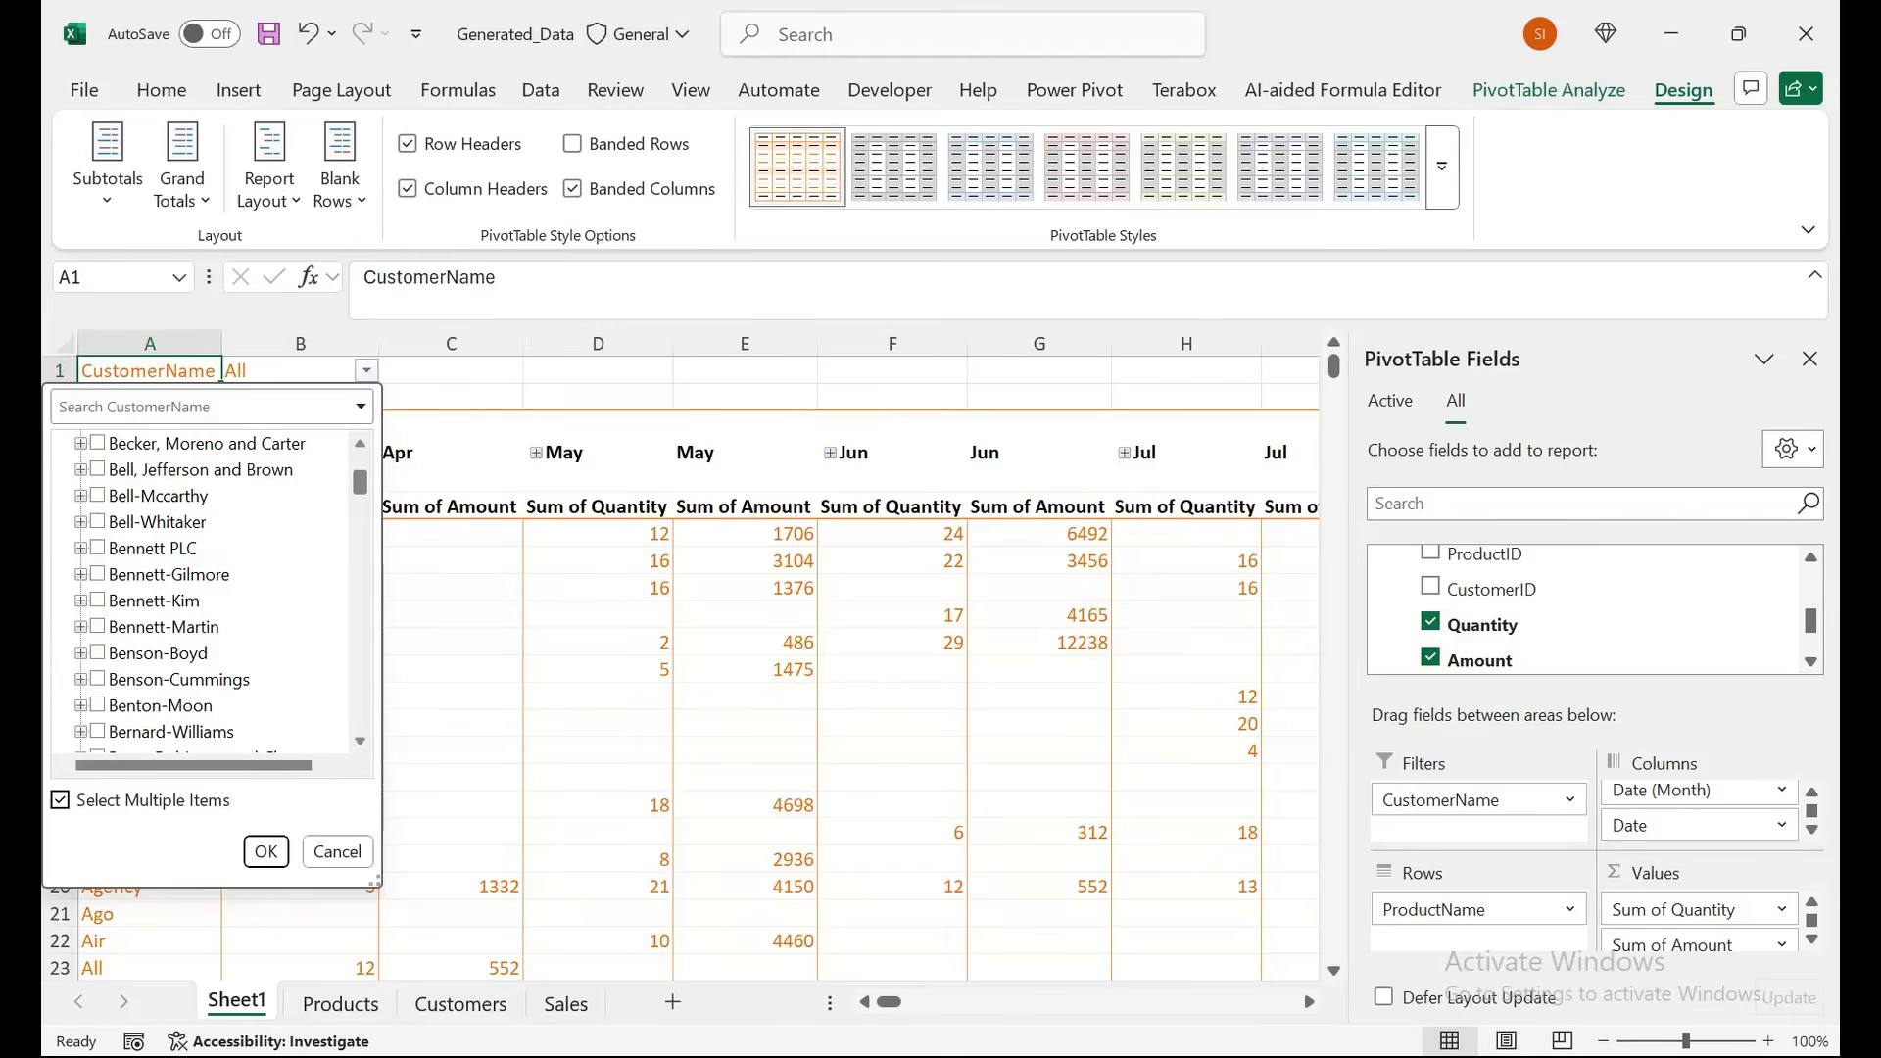
click(97, 548)
click(97, 652)
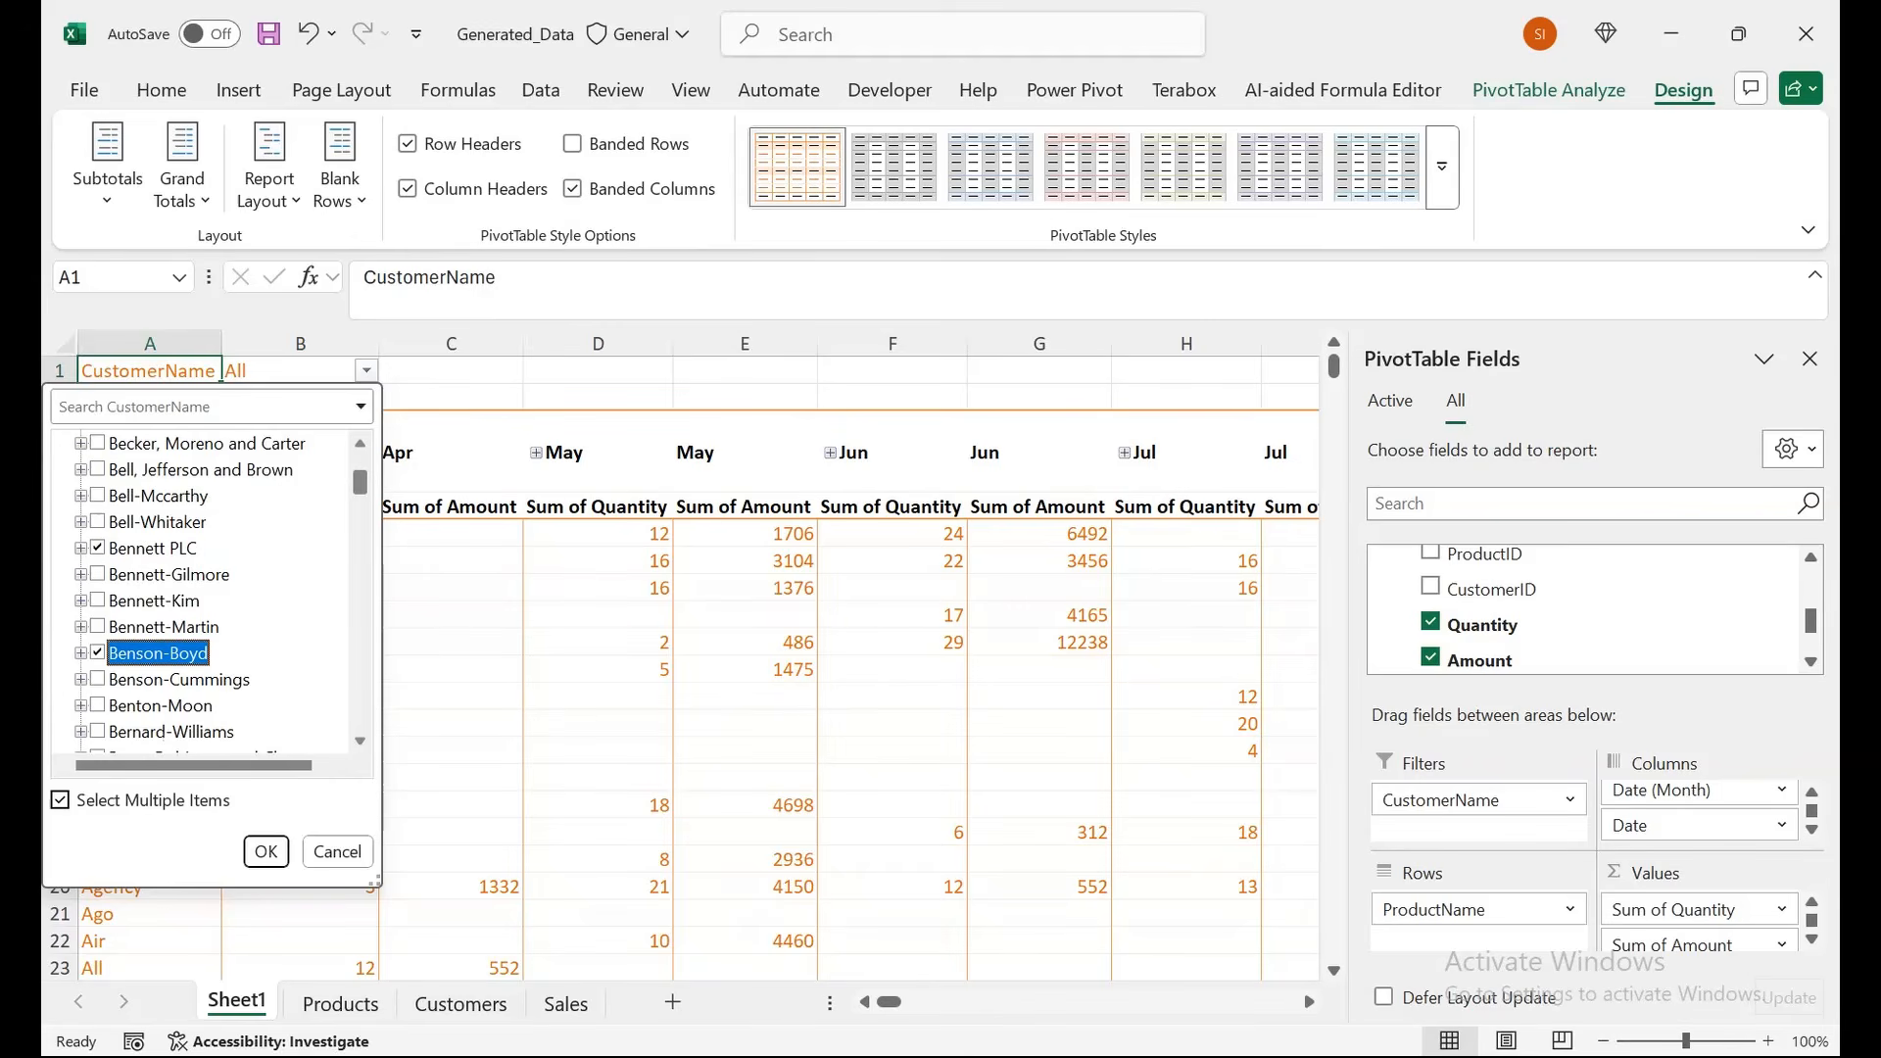
click(97, 731)
click(266, 851)
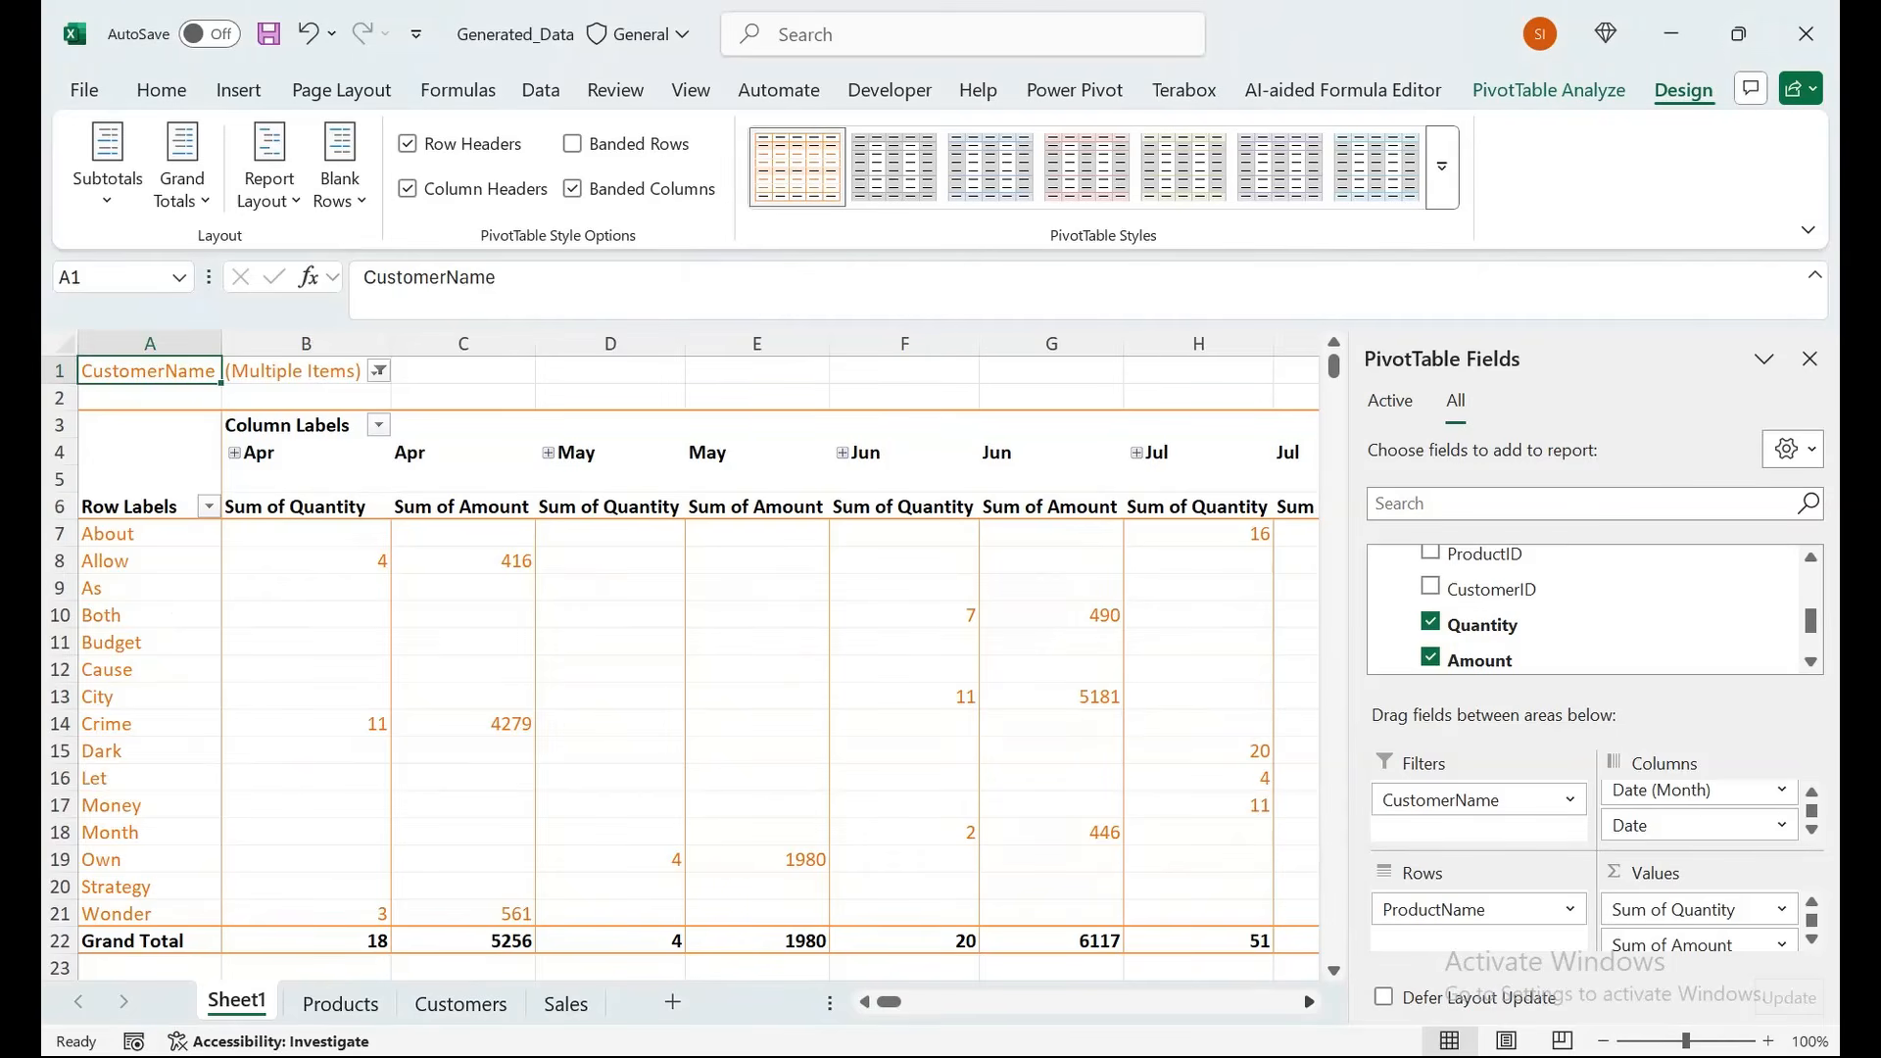
Review the filtered PivotTable across all months up to the total quantity and total amount columns.
scroll(686, 646, right, 8)
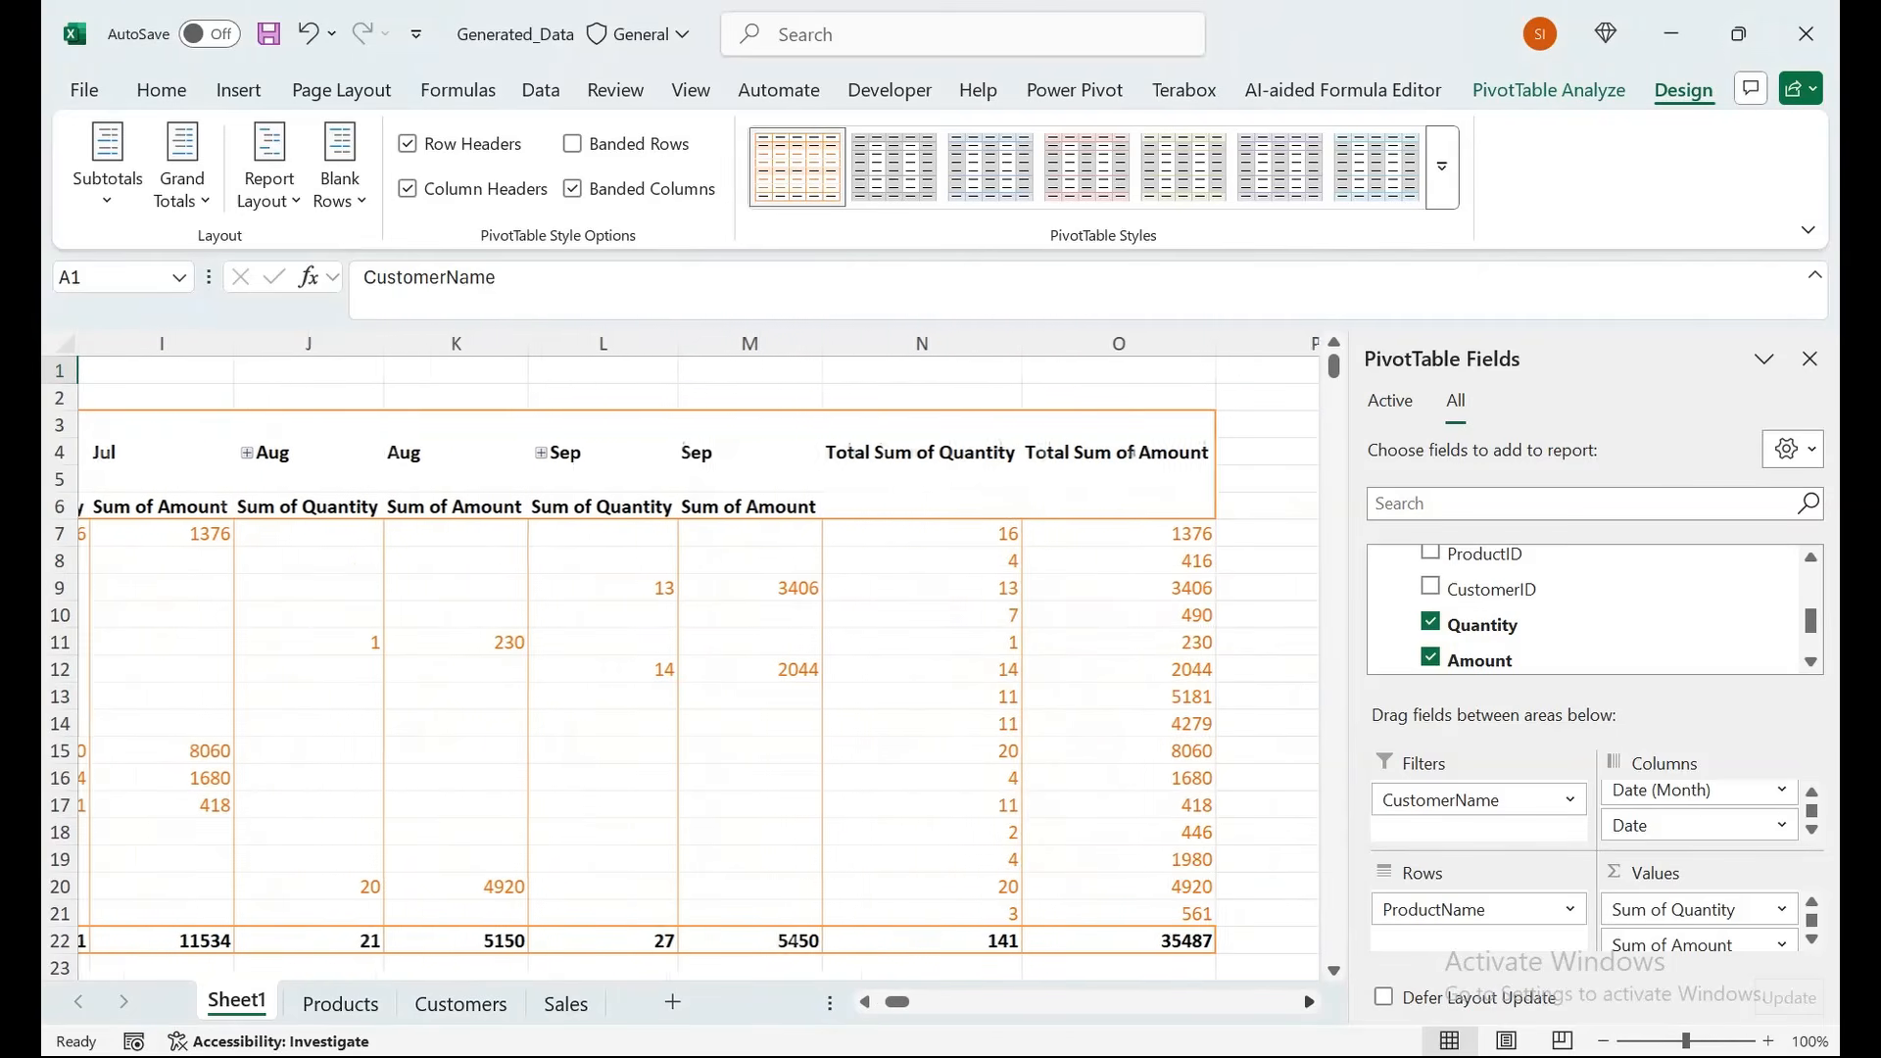
scroll(697, 653, right, 1)
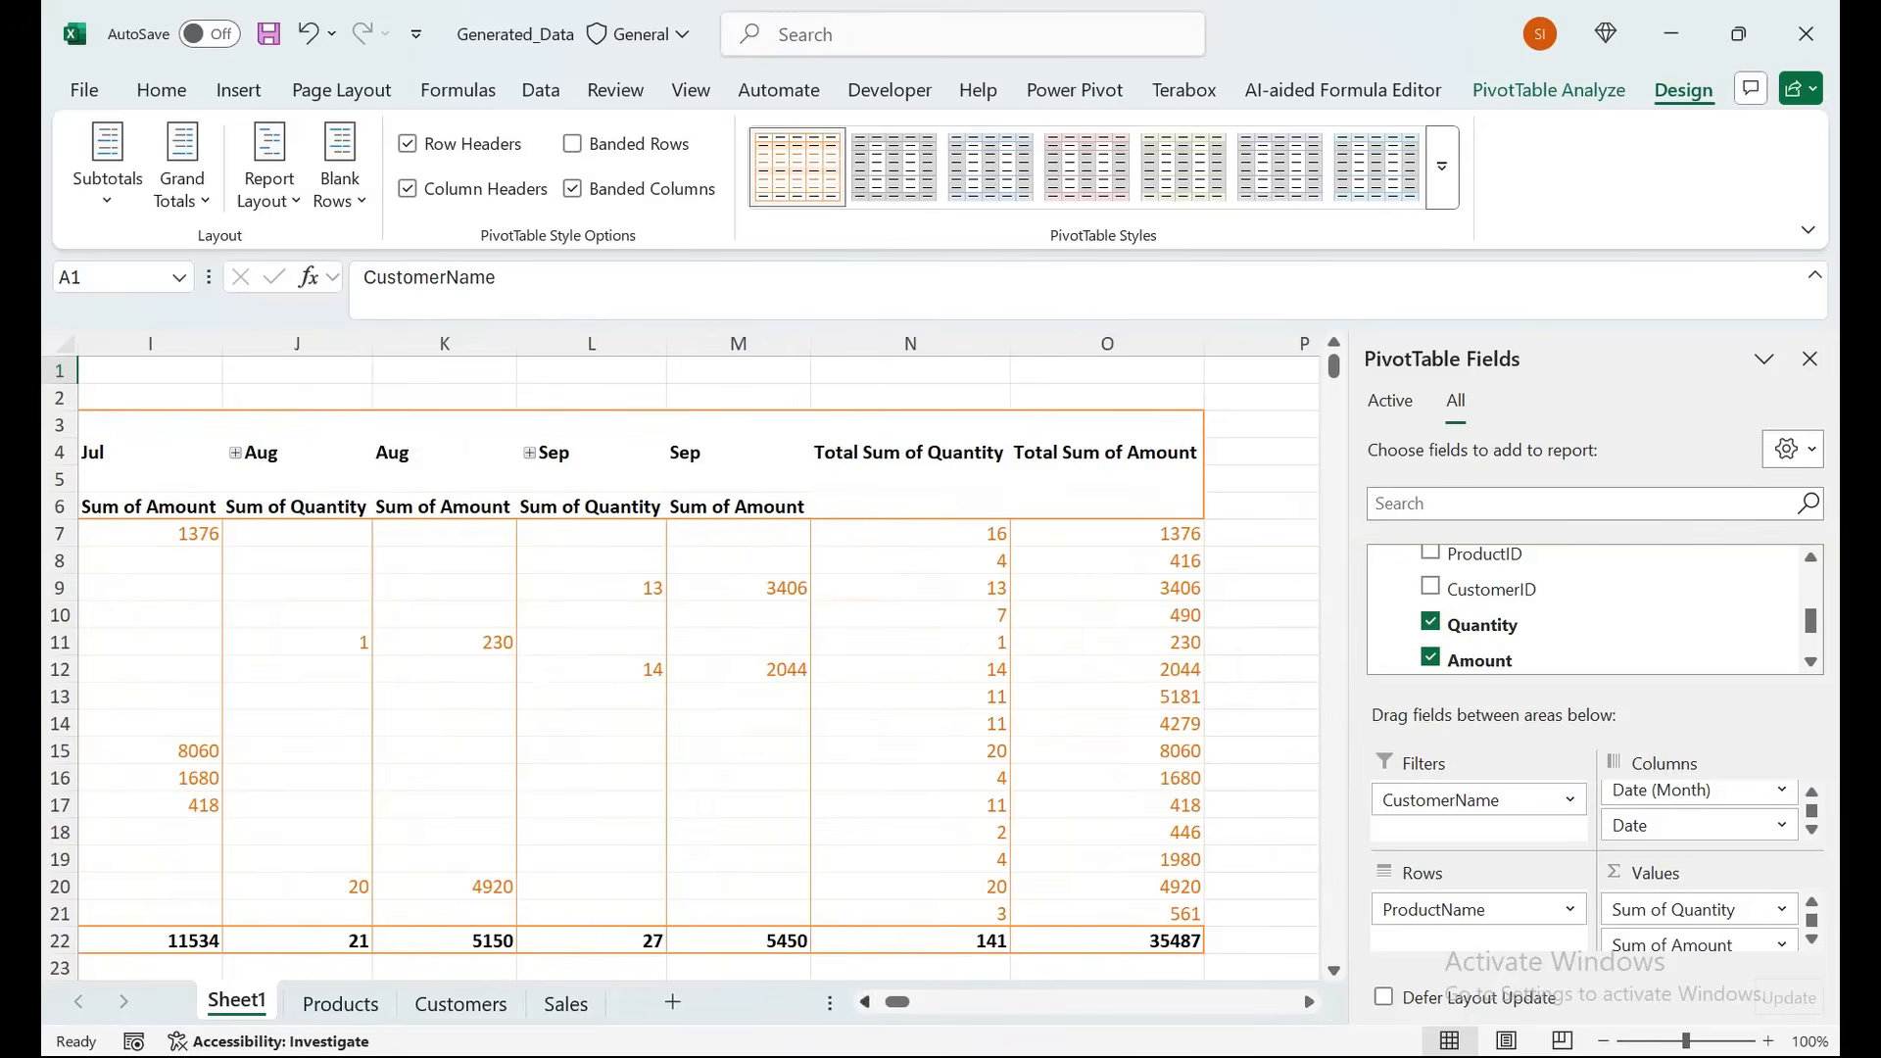
drag(897, 1001, 889, 1002)
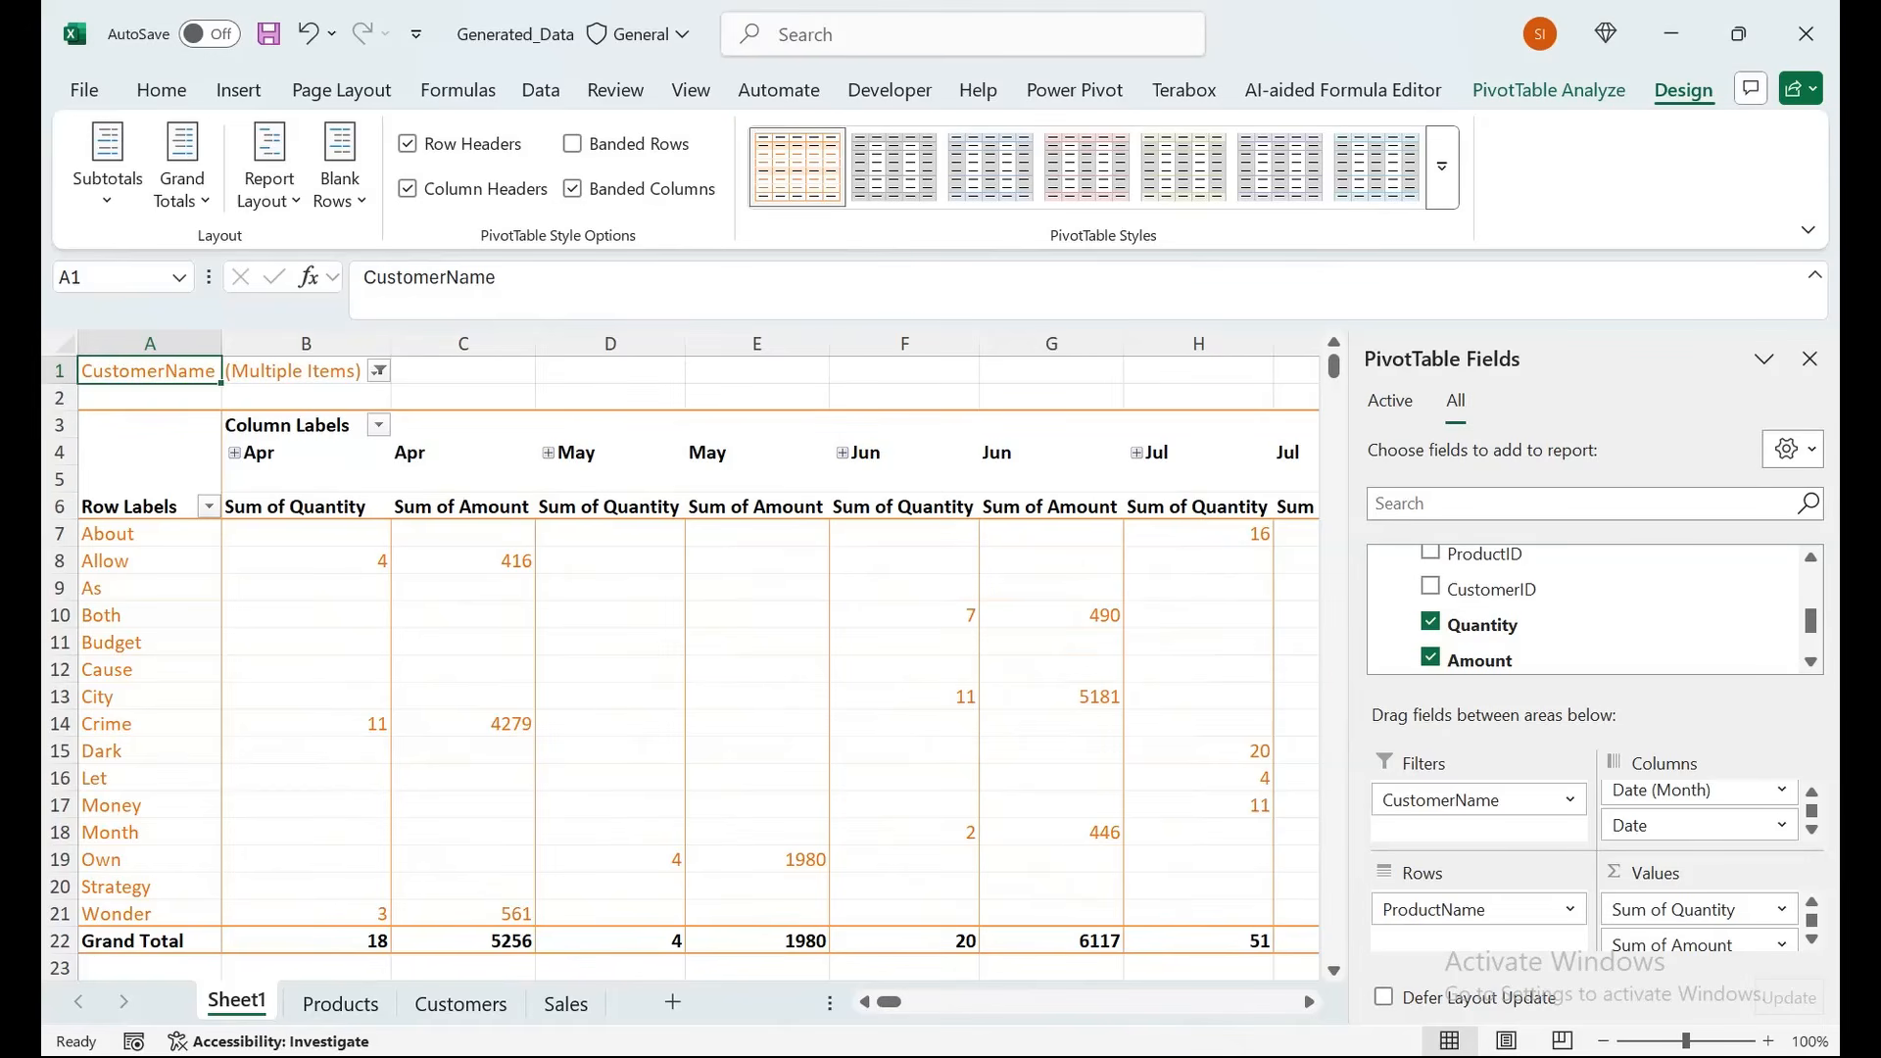
Reset the PivotTable's CustomerName filter to All customers.
key(alt+Down)
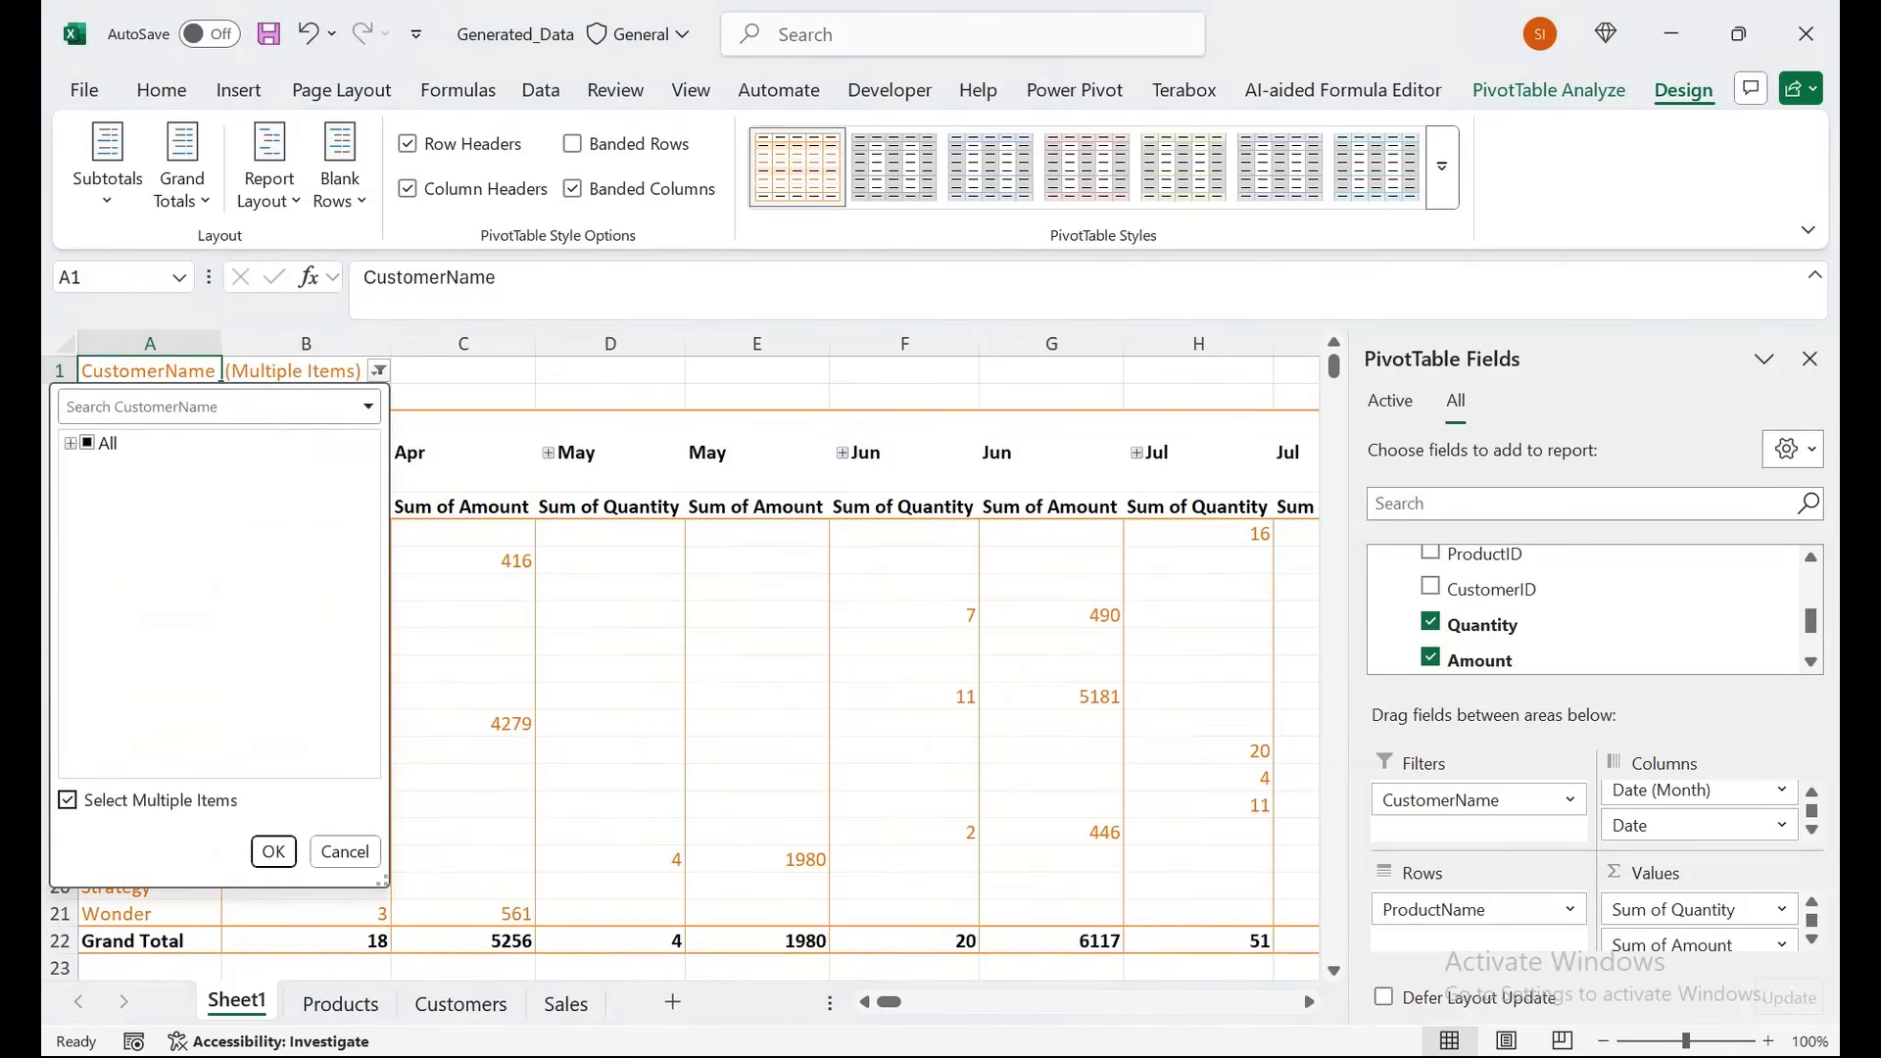
key(space)
key(Return)
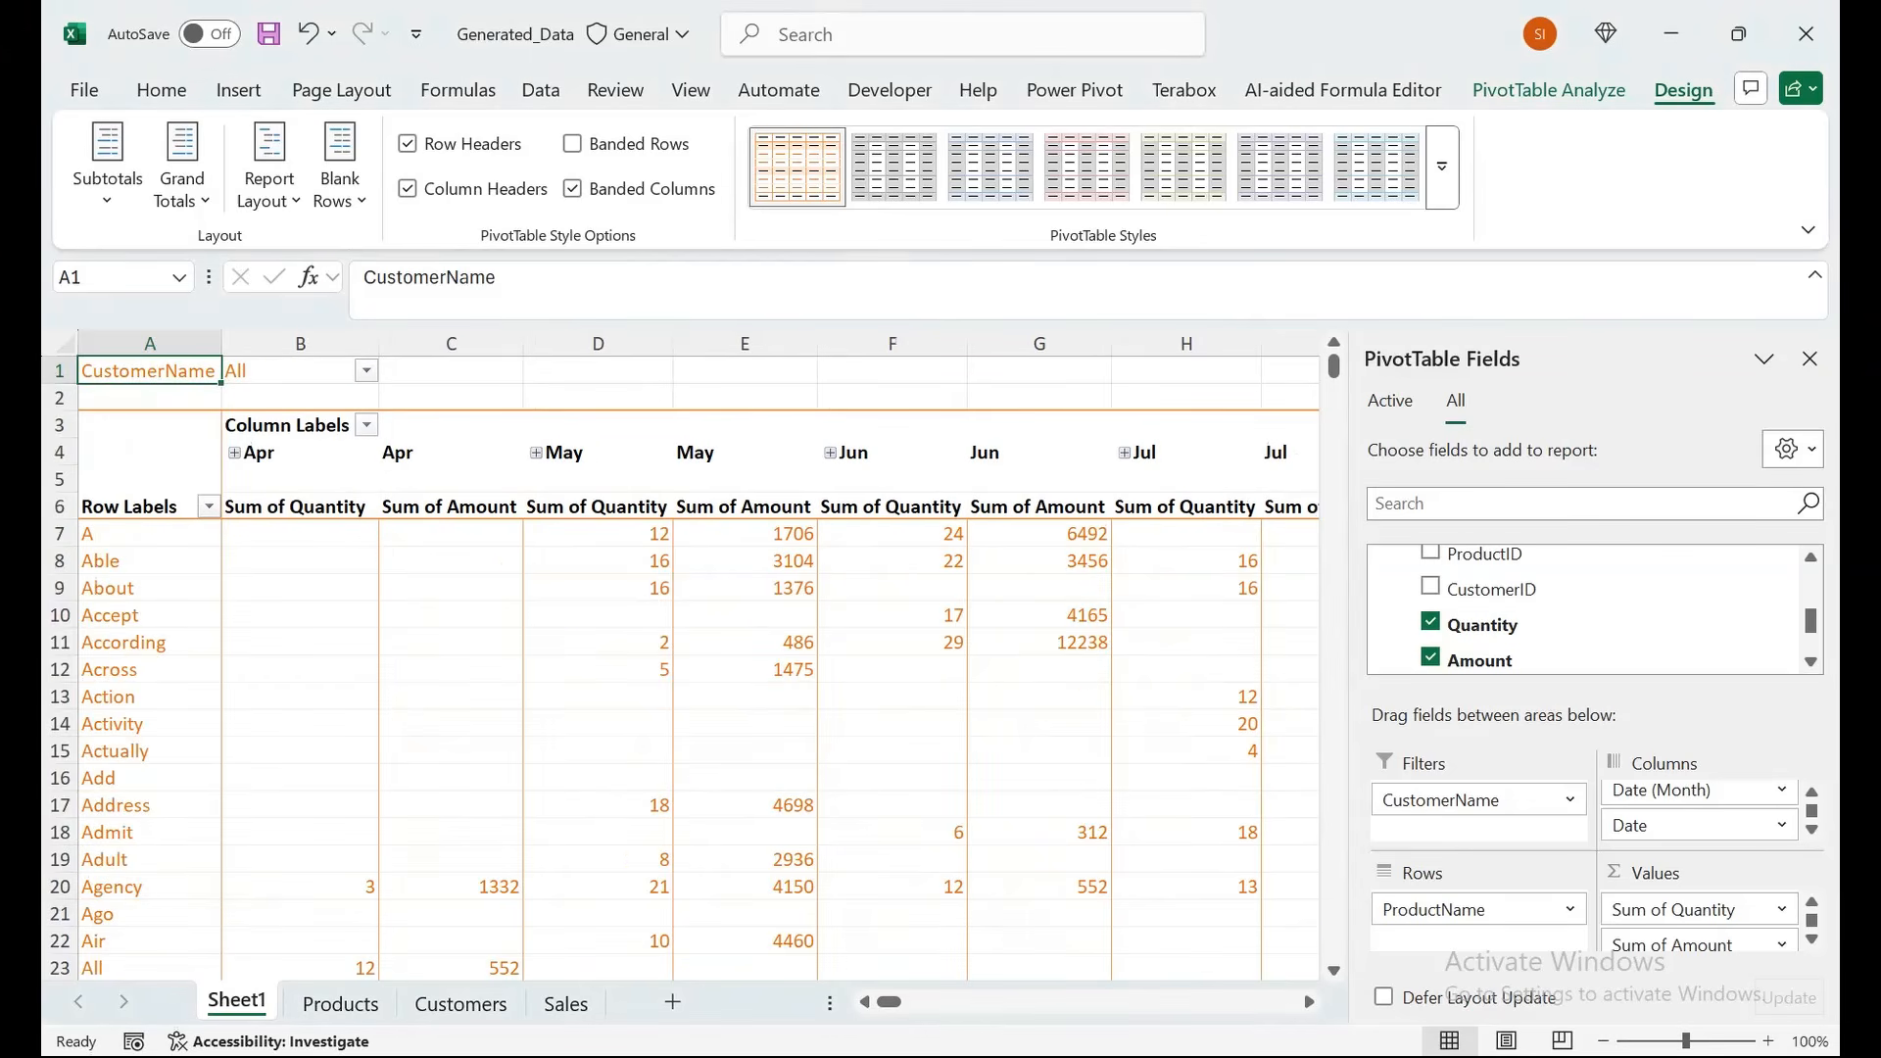